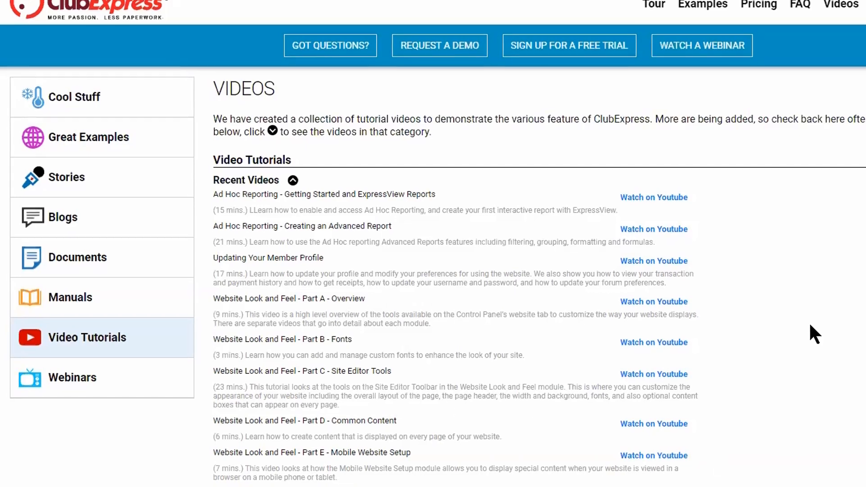
# Open the Demo Club page from the site footer and read through the demo login accounts.
pyautogui.scroll(-20, 809, 321)
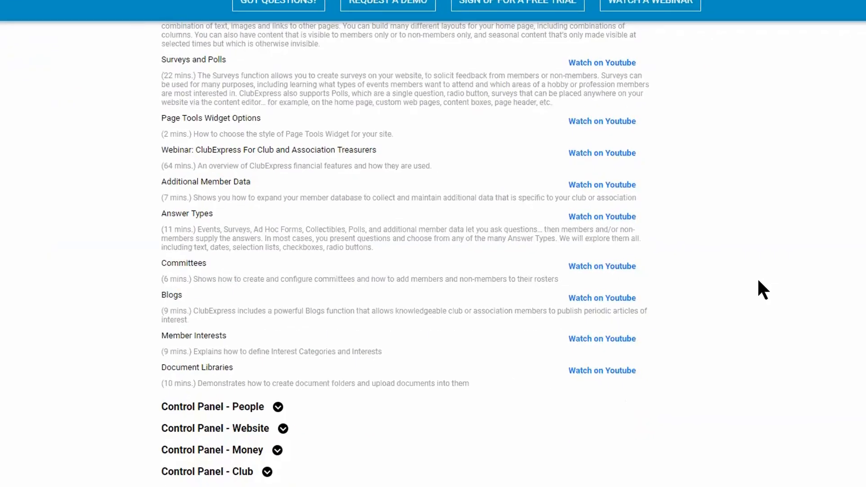
pyautogui.scroll(-10, 760, 290)
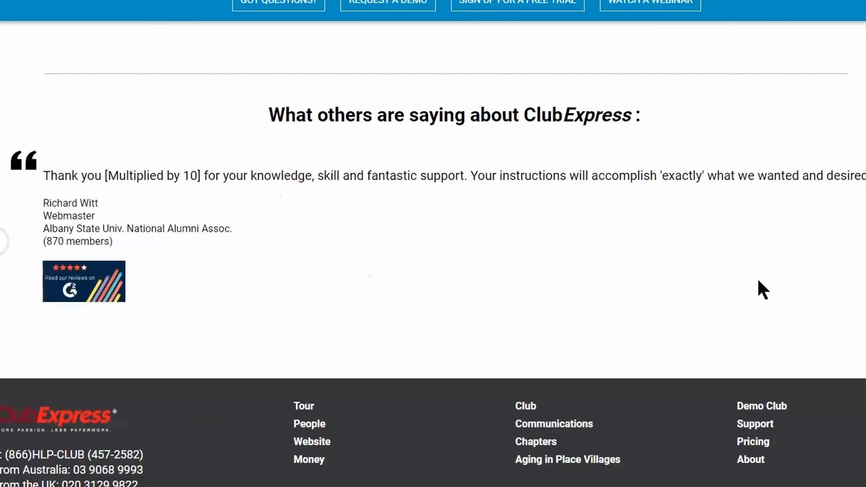
pyautogui.click(755, 412)
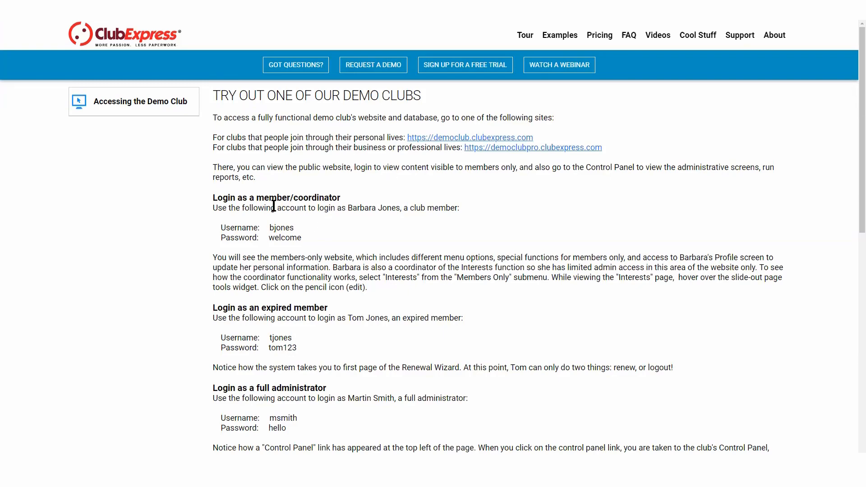
pyautogui.scroll(-3, 344, 350)
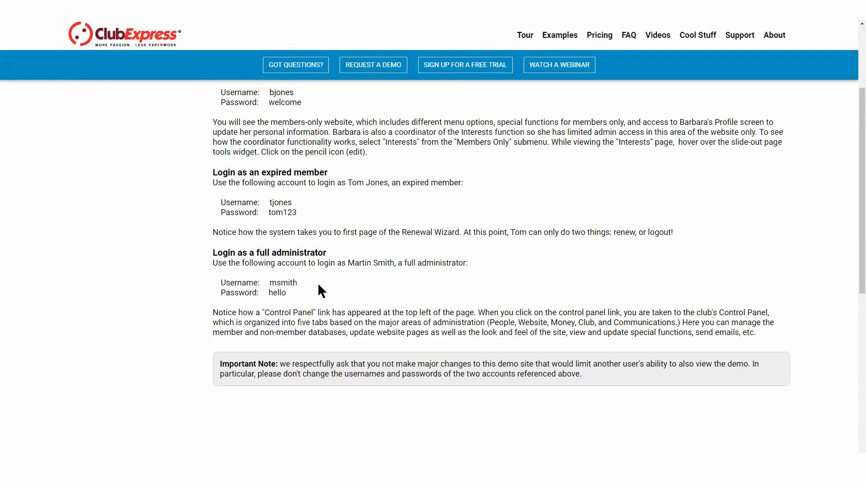
pyautogui.scroll(3, 322, 291)
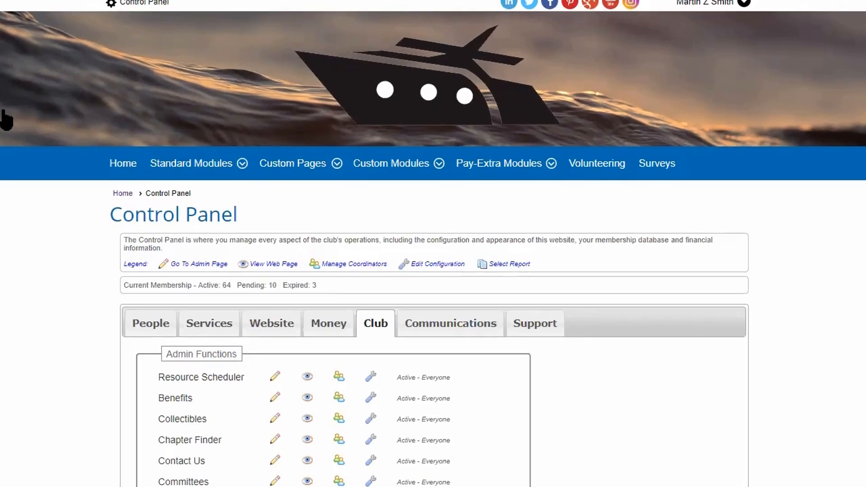
# Open the Ad Hoc Reporting admin page from the Club admin functions of the Control Panel.
pyautogui.scroll(-3, 6, 122)
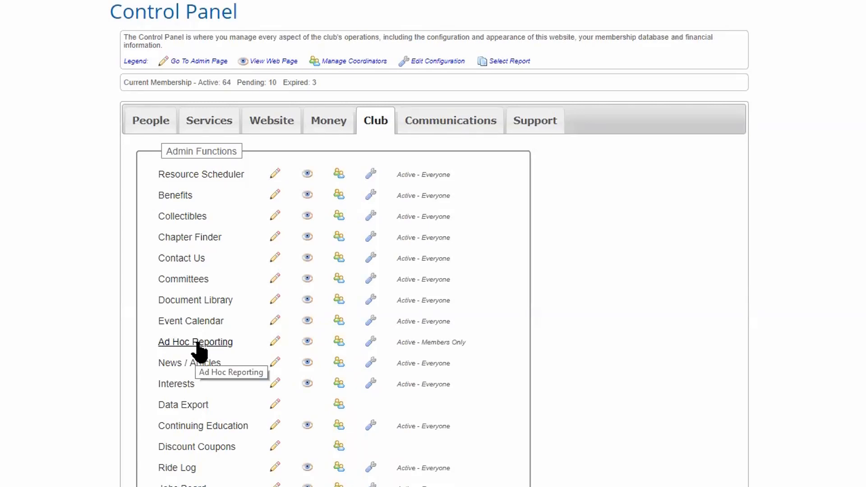
pyautogui.click(275, 342)
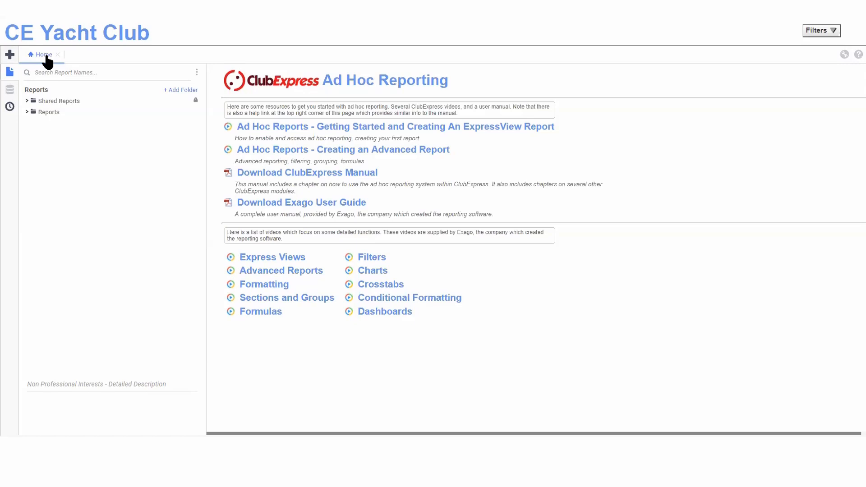
# Look at the top-level contents of the Shared Reports folder and the Reports folder, collapsing each again.
pyautogui.click(27, 101)
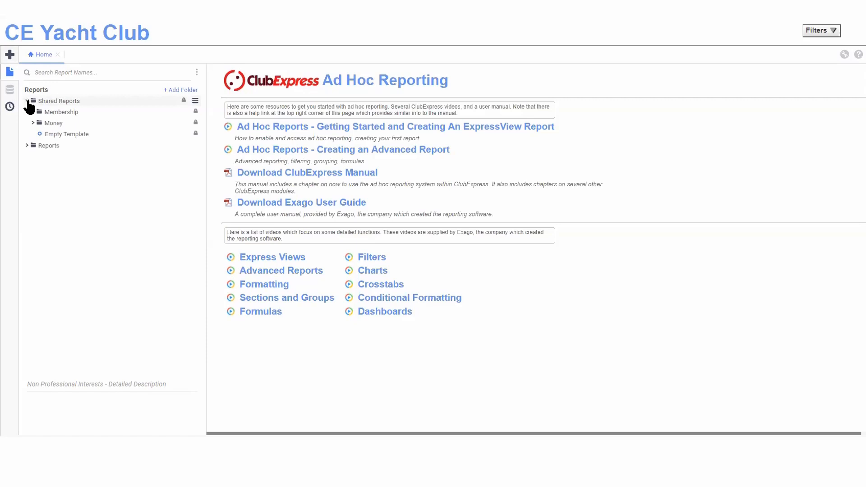
pyautogui.click(27, 101)
pyautogui.click(27, 112)
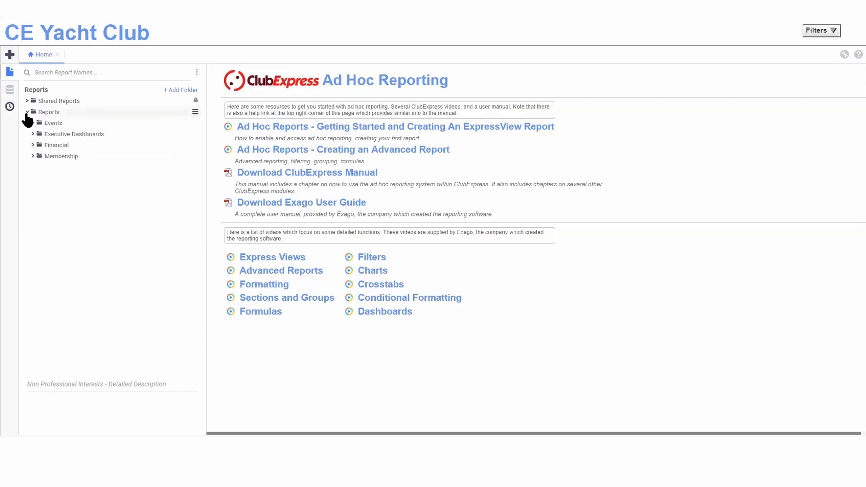
pyautogui.click(27, 113)
# Browse the shared Membership and Money folders and examine the options available for the Donations report.
pyautogui.click(27, 101)
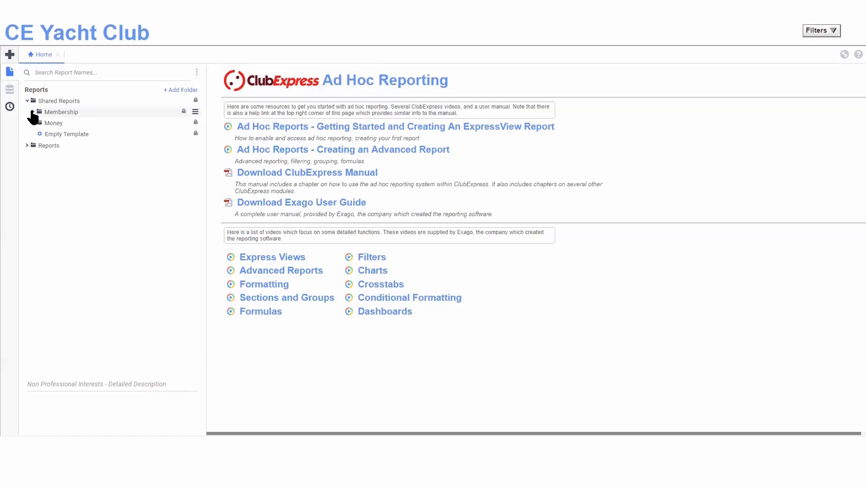
pyautogui.click(33, 113)
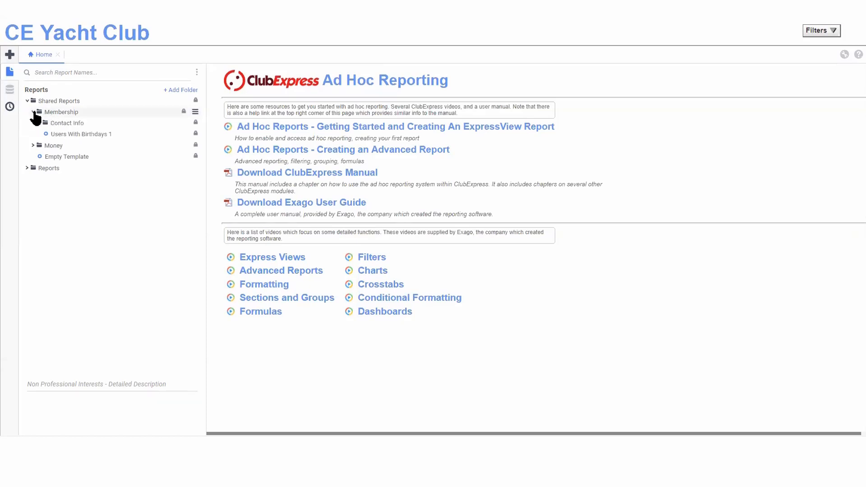
pyautogui.click(33, 145)
pyautogui.click(65, 167)
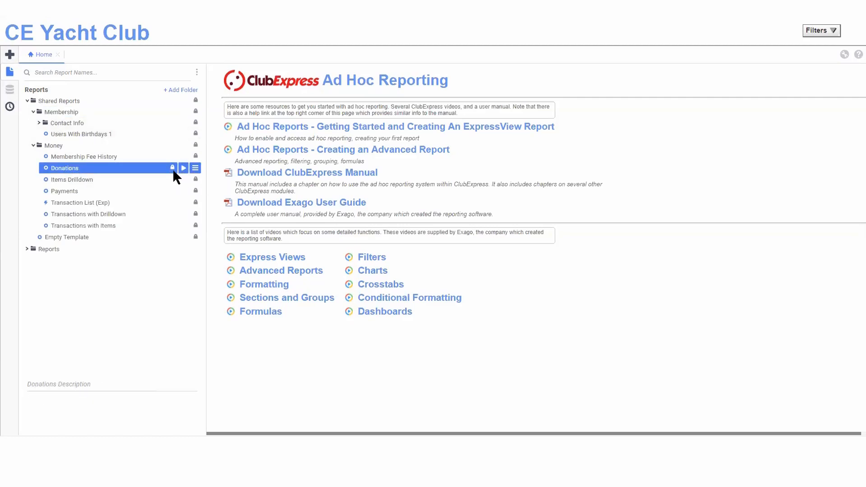
pyautogui.click(195, 168)
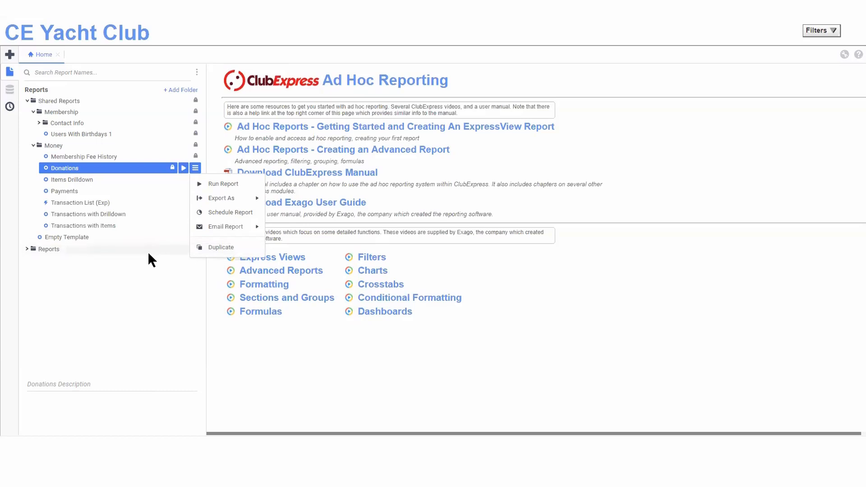
pyautogui.click(36, 147)
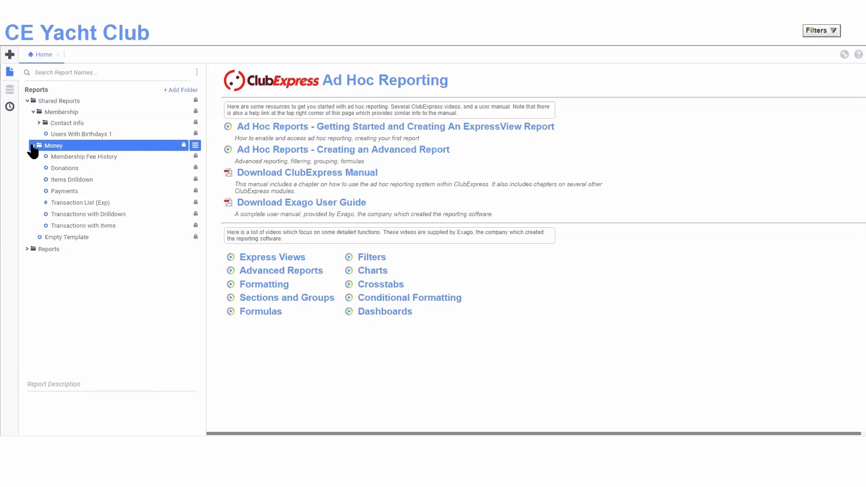
pyautogui.click(33, 145)
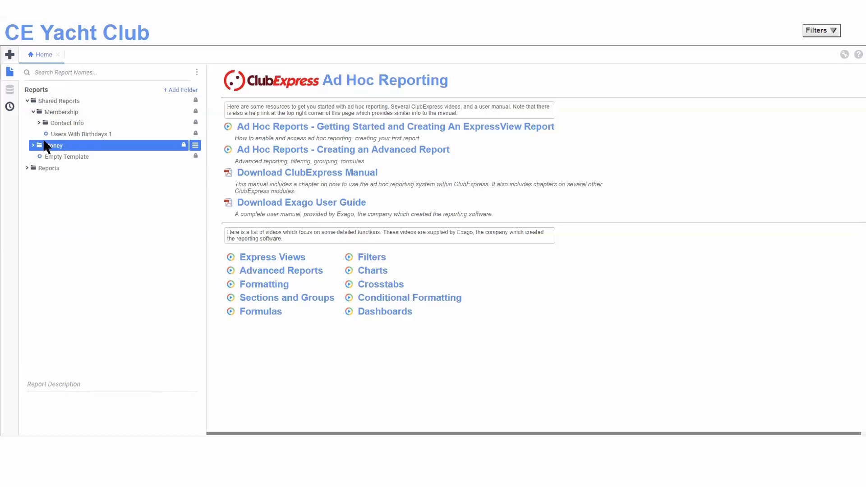
# Expand the Reports folder and examine the reports in its Financial and Membership subfolders.
pyautogui.click(28, 169)
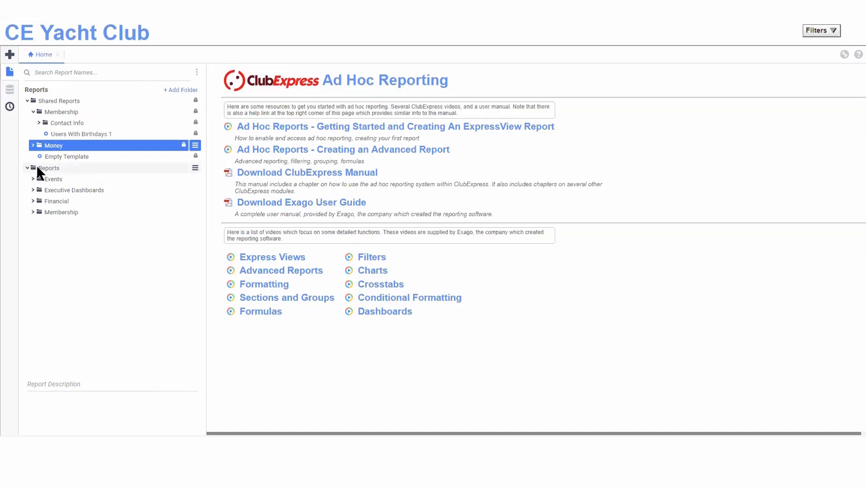
pyautogui.click(33, 201)
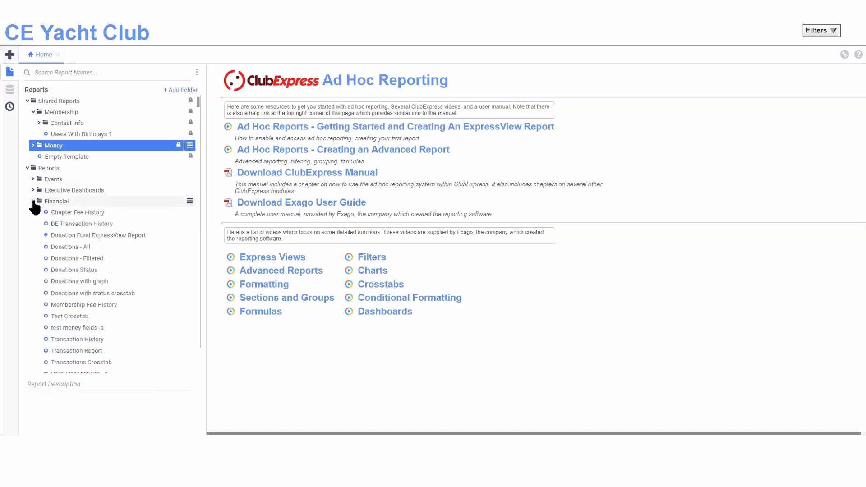
pyautogui.click(34, 201)
pyautogui.click(34, 212)
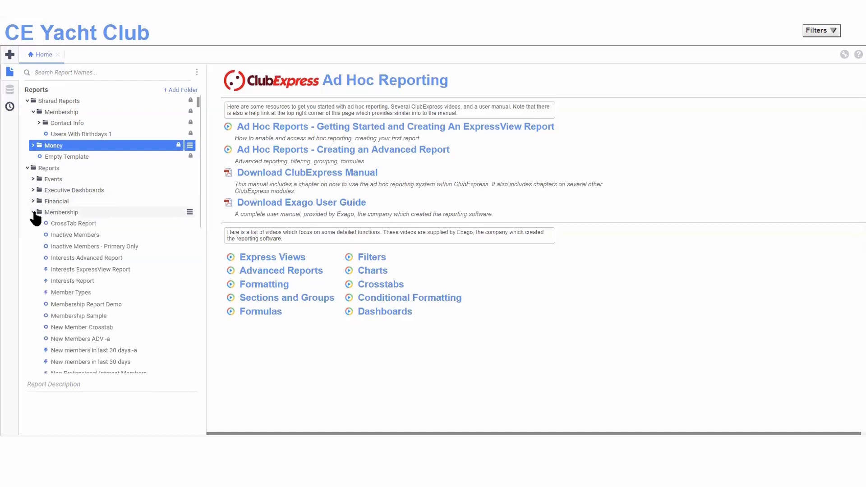
pyautogui.click(33, 212)
pyautogui.click(34, 212)
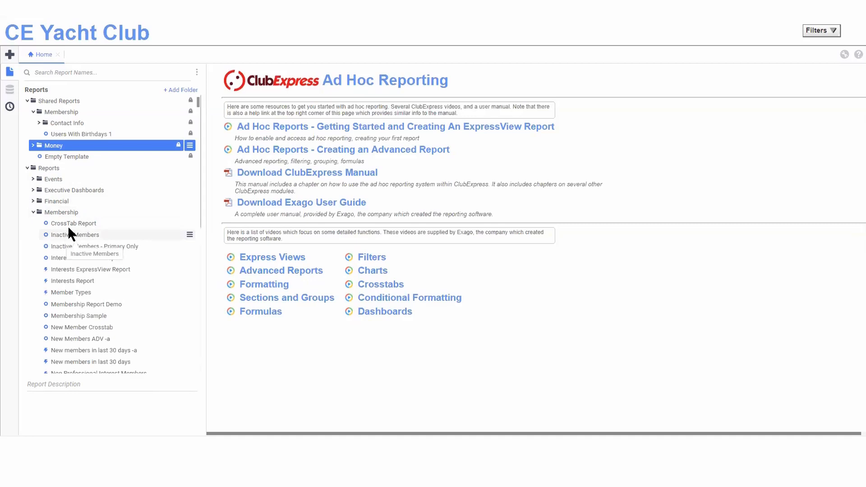
pyautogui.click(33, 213)
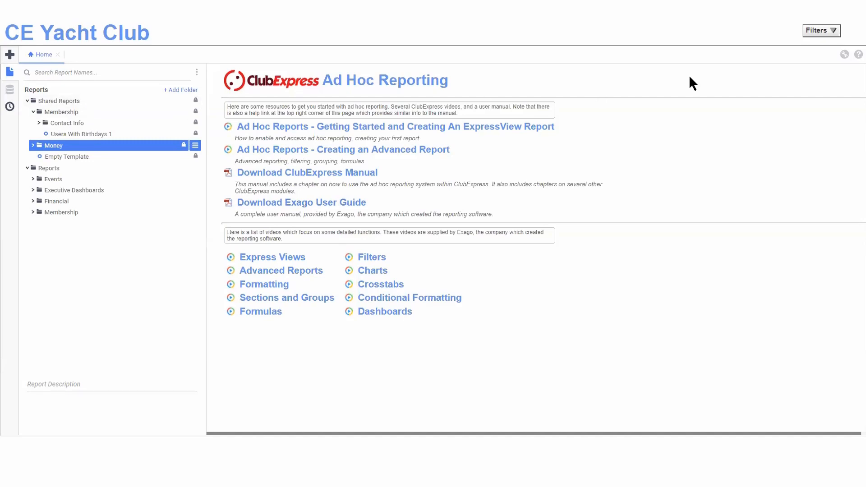
# Open the contextual help for the Home page and skim its sections on getting started and managing reports.
pyautogui.click(858, 55)
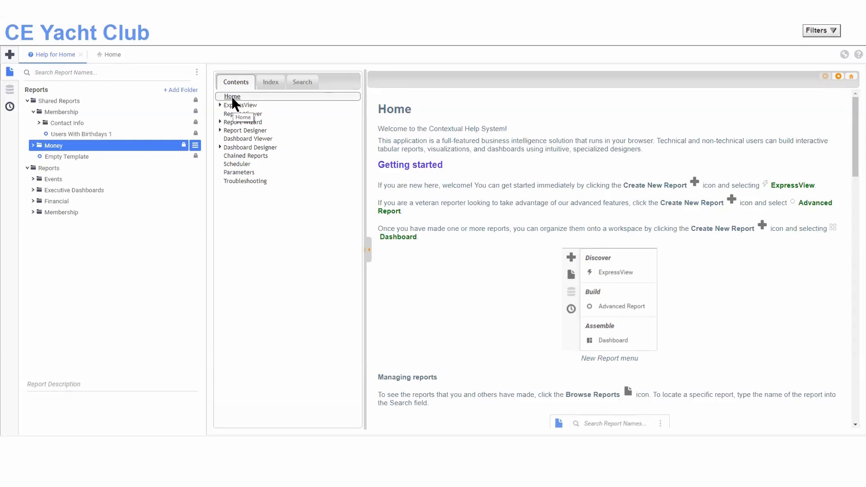
pyautogui.scroll(-6, 555, 164)
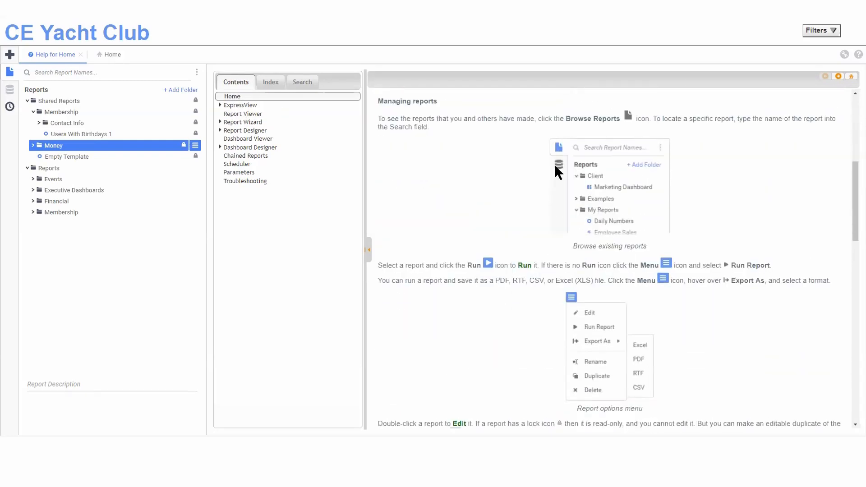
pyautogui.scroll(4, 554, 165)
pyautogui.scroll(3, 556, 168)
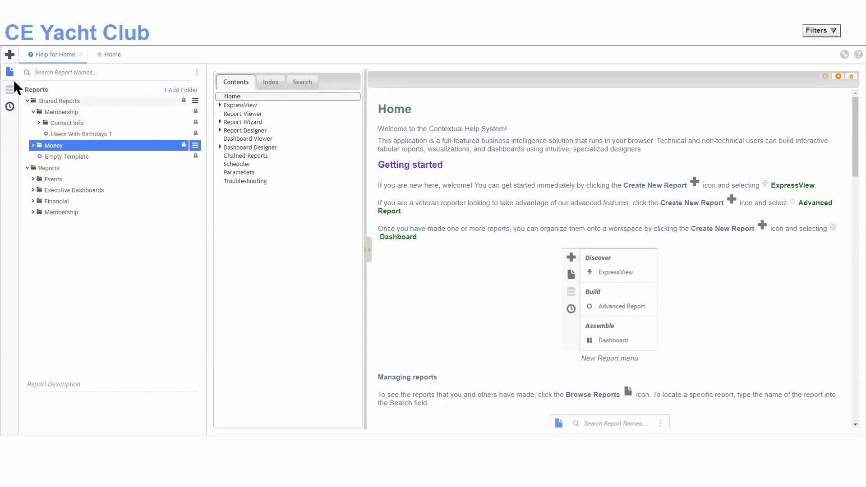
# Open the Single Event report from the Events folder for editing, skipping the ExpressView tutorial.
pyautogui.click(33, 179)
pyautogui.doubleClick(72, 212)
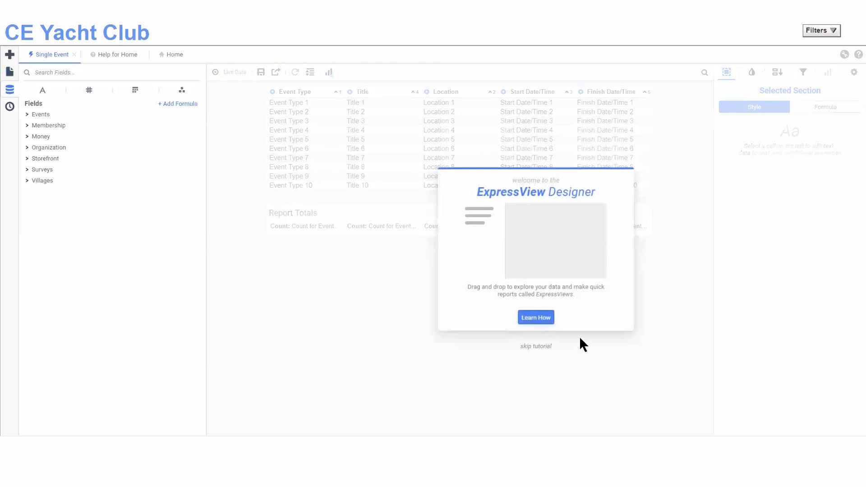
pyautogui.click(537, 346)
pyautogui.click(517, 285)
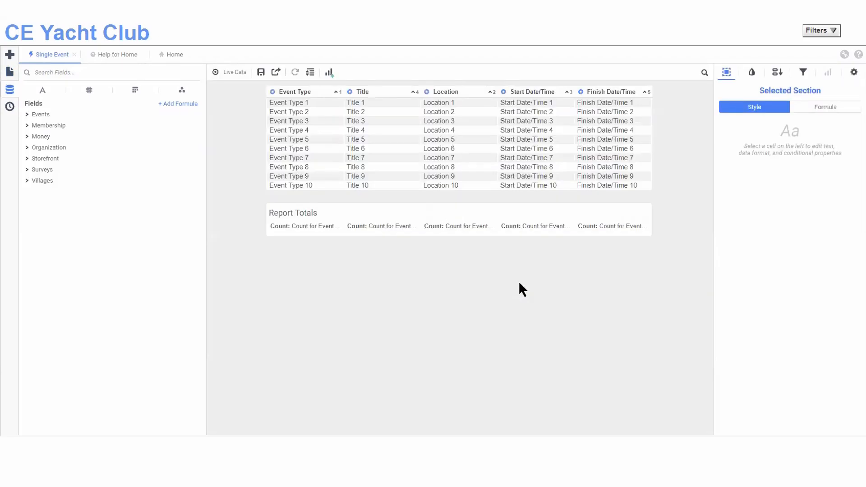
# Open the contextual help for the ExpressView designer and skim its tutorial and report-making sections.
pyautogui.click(858, 54)
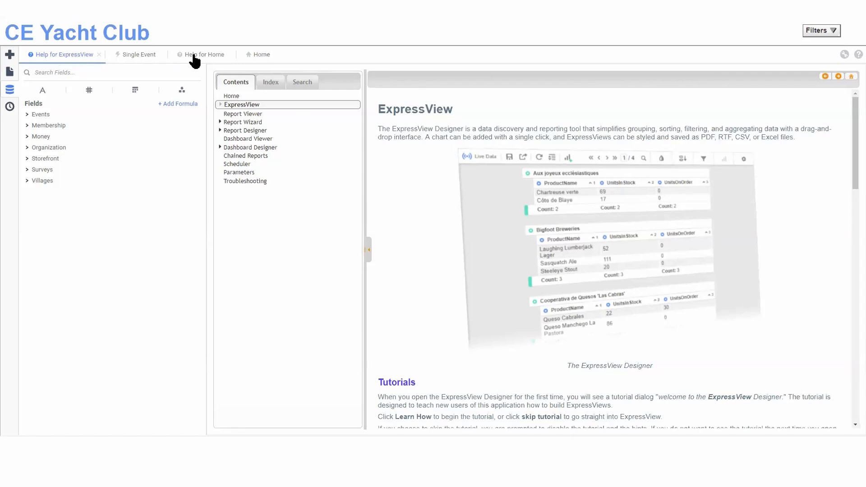
pyautogui.scroll(-10, 611, 191)
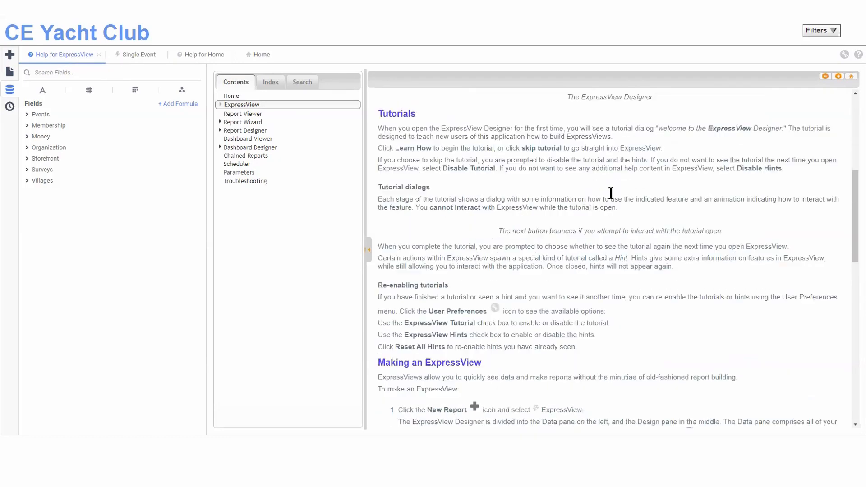
pyautogui.scroll(-5, 610, 191)
pyautogui.scroll(15, 610, 191)
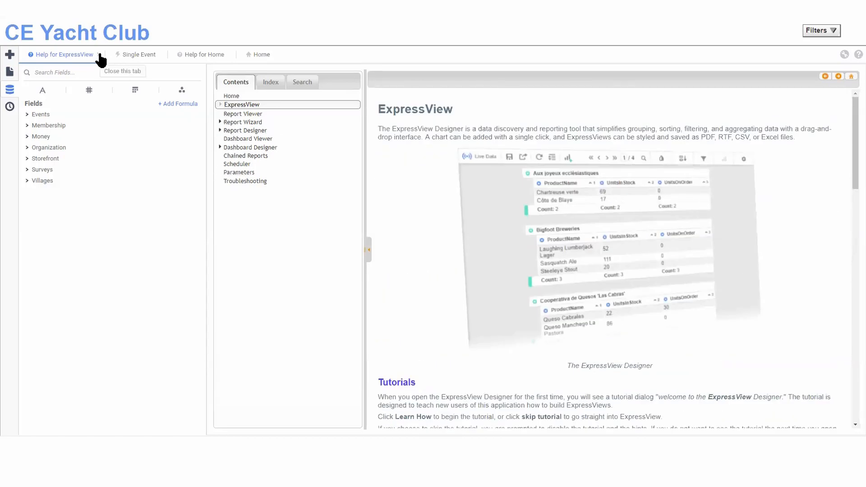
# Close both help pages and the Single Event report so that only Home stays open.
pyautogui.click(99, 54)
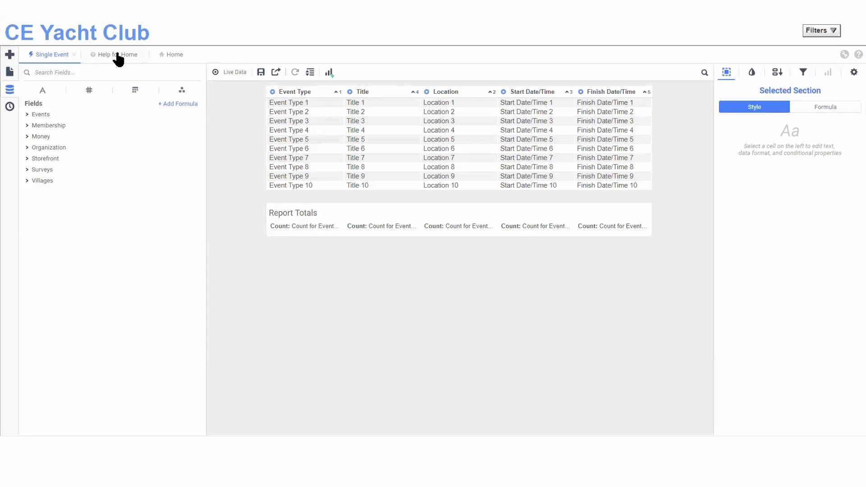
pyautogui.click(118, 55)
pyautogui.click(144, 54)
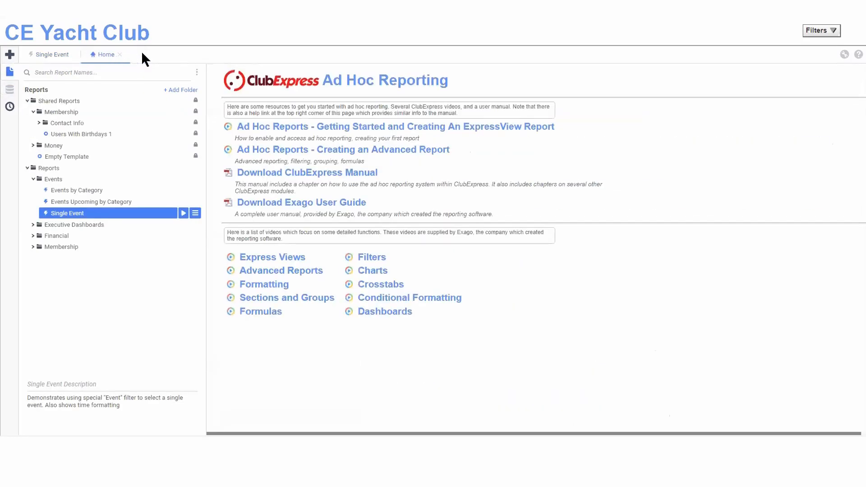
pyautogui.click(74, 54)
# In the user preferences, add the Single Event report from the Events folder as a startup report and list the Financial folder's reports.
pyautogui.click(845, 55)
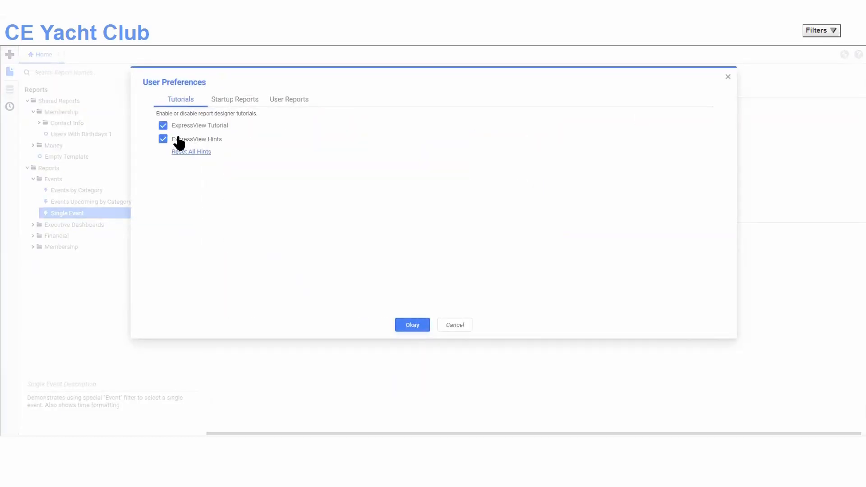
pyautogui.click(229, 103)
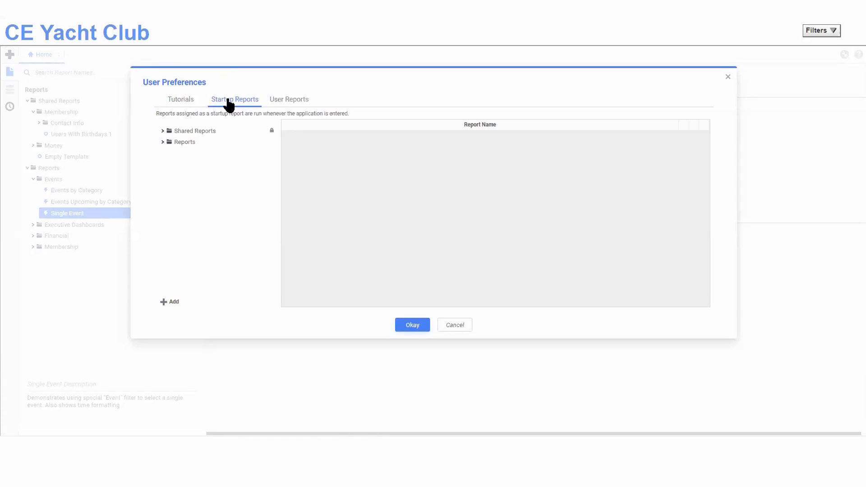
pyautogui.click(163, 143)
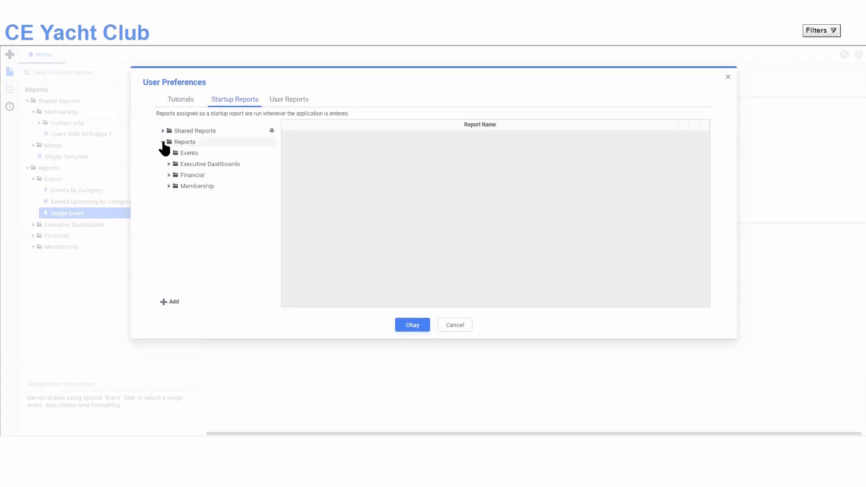
pyautogui.click(169, 153)
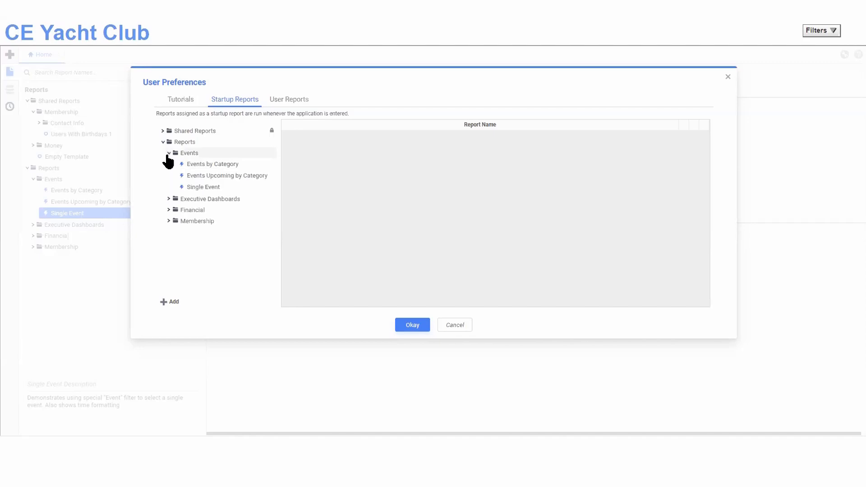
pyautogui.moveTo(199, 185); pyautogui.dragTo(343, 223)
pyautogui.click(169, 210)
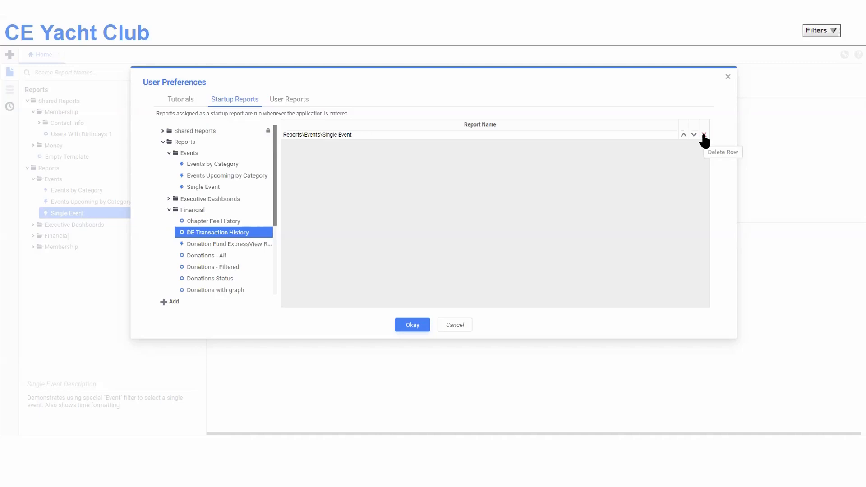
# Remove Single Event from the startup reports, view the User Reports preferences, and cancel the user preferences.
pyautogui.click(705, 135)
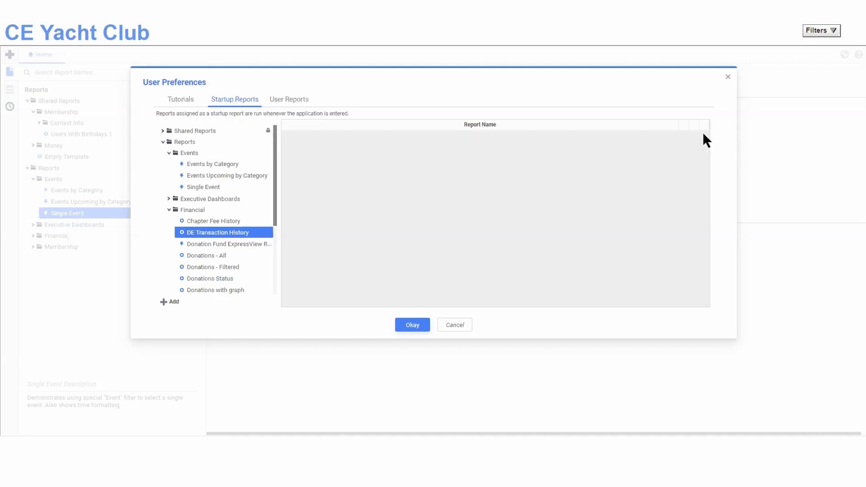
pyautogui.click(169, 210)
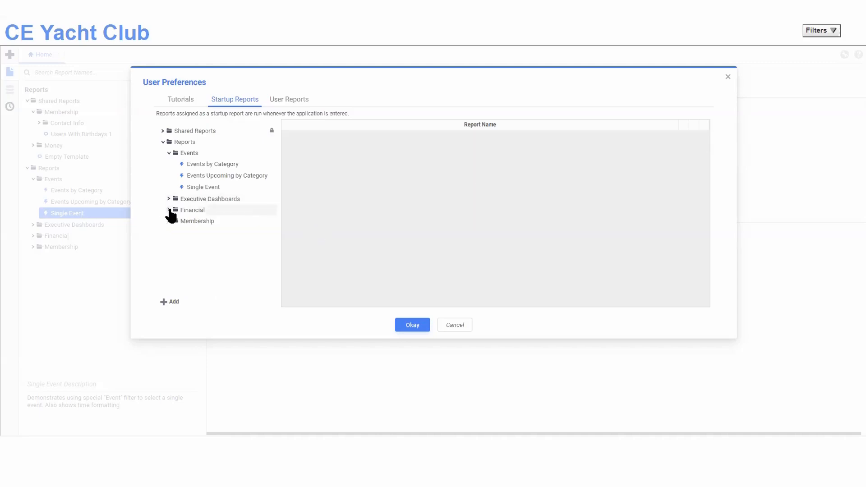
pyautogui.click(287, 102)
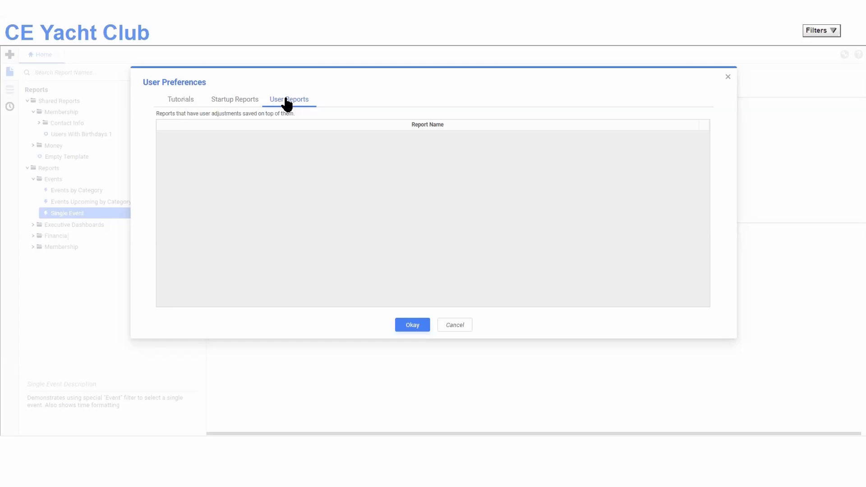
pyautogui.click(456, 325)
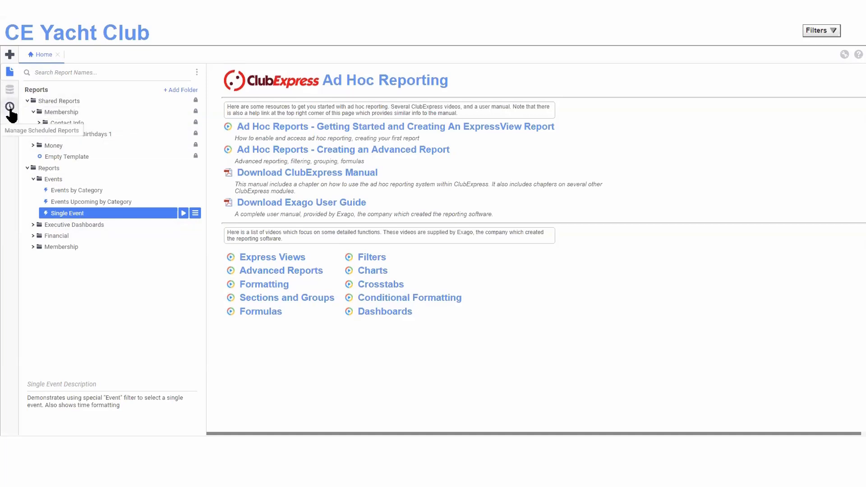
# View the kinds of new report that can be created, without creating one.
pyautogui.click(10, 56)
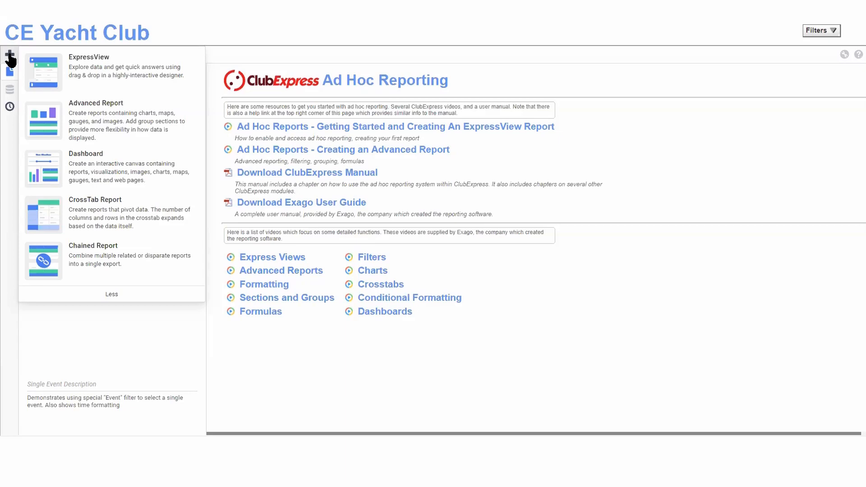
pyautogui.click(10, 55)
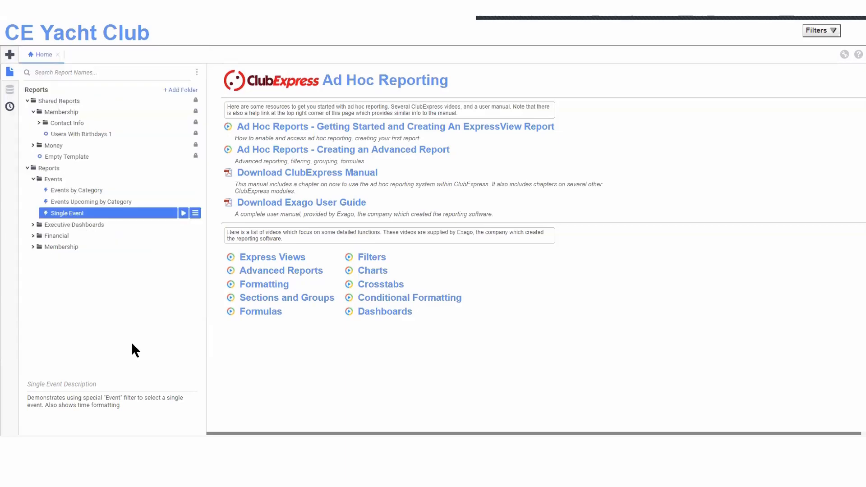
# Collapse the Shared Reports and Events folders, and run the Executive Summary dashboard from the Executive Dashboards folder.
pyautogui.click(27, 101)
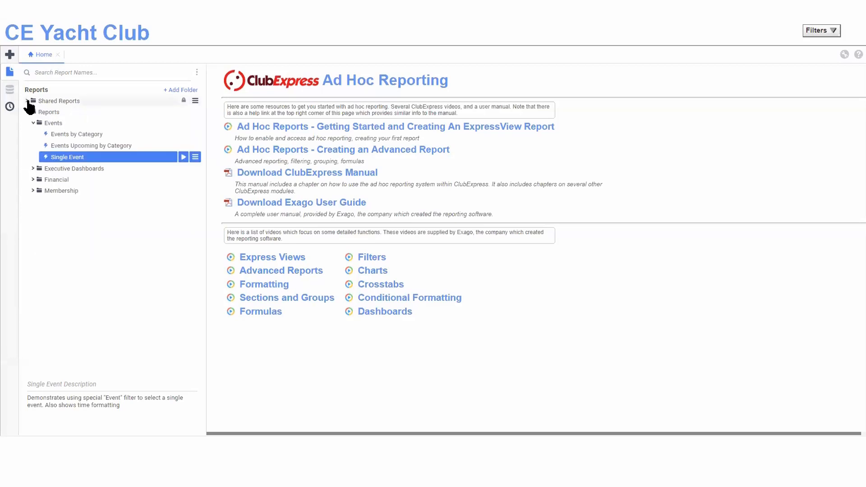
pyautogui.click(33, 122)
pyautogui.click(33, 134)
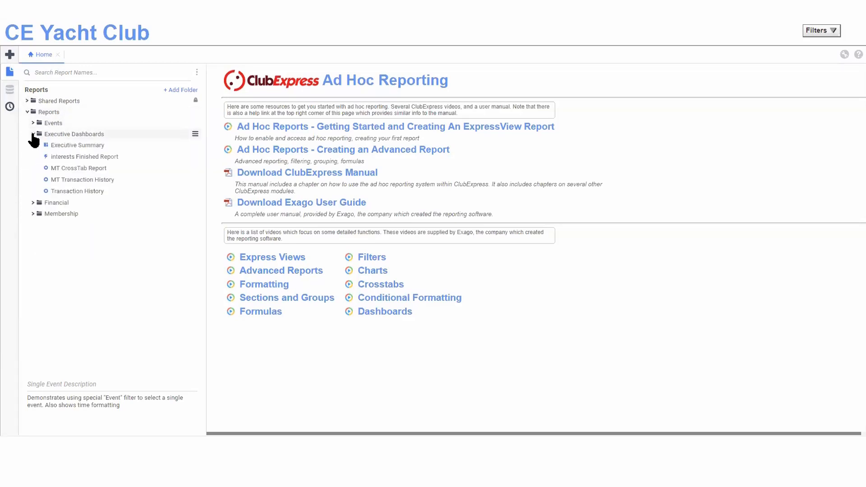
pyautogui.click(66, 144)
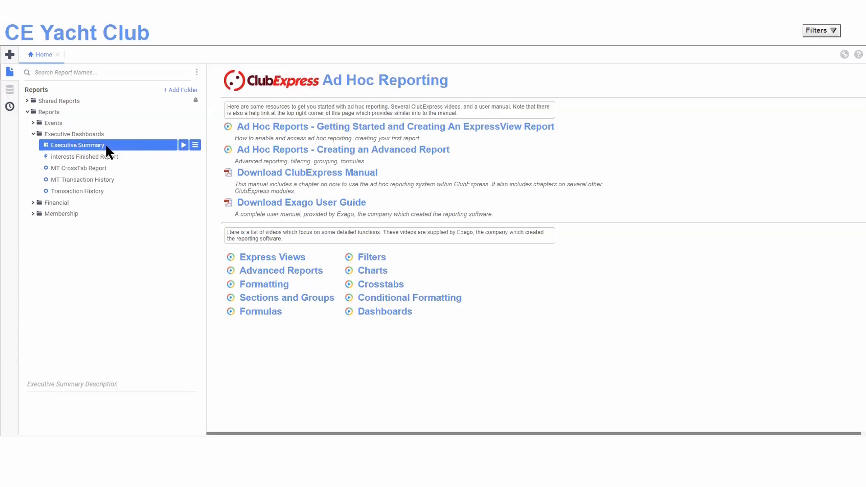
pyautogui.click(195, 144)
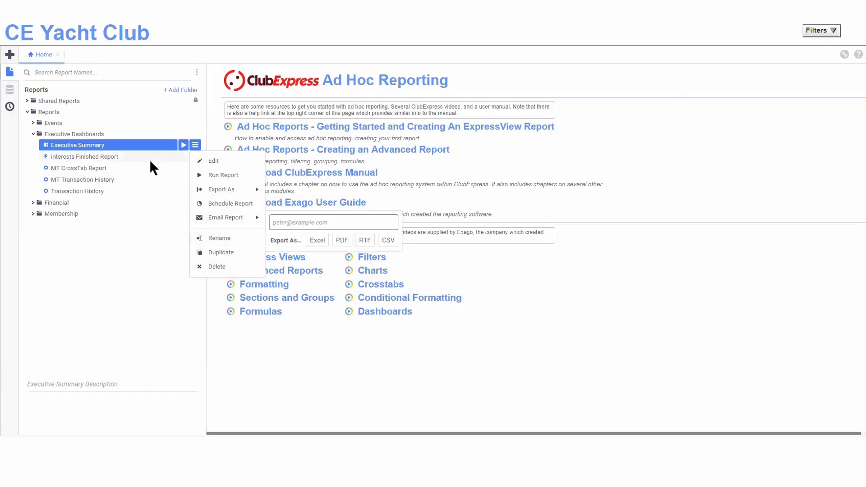
pyautogui.click(183, 146)
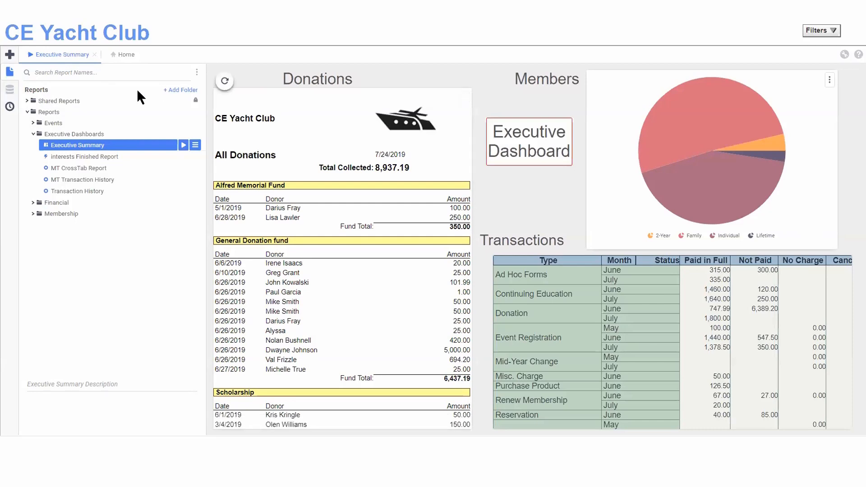
# Narrow the report list pane and hide it to give the Executive Summary dashboard the full width.
pyautogui.moveTo(207, 211); pyautogui.dragTo(96, 208)
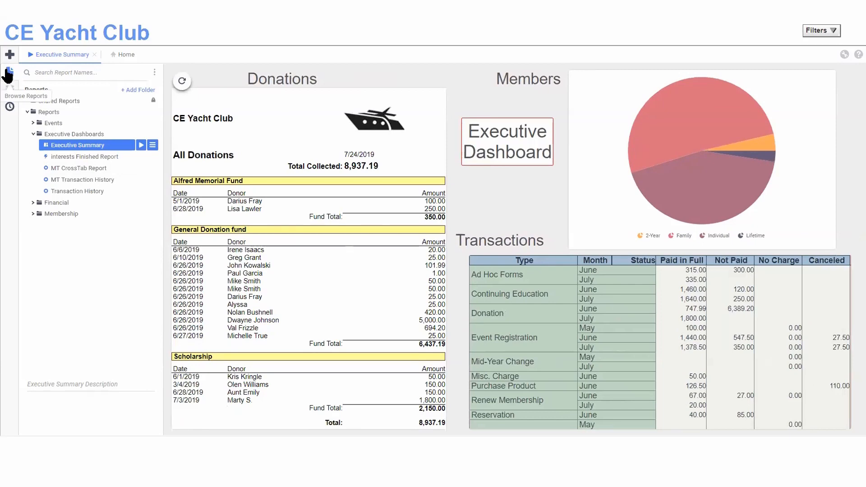
pyautogui.click(10, 76)
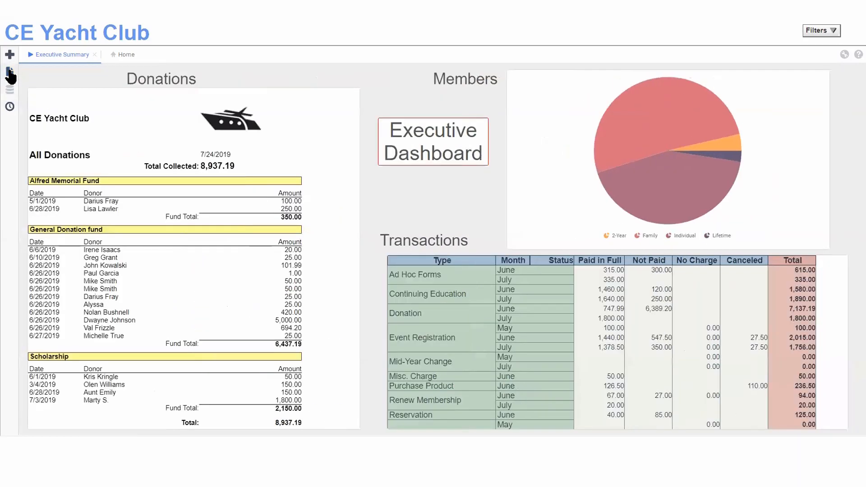
pyautogui.click(11, 77)
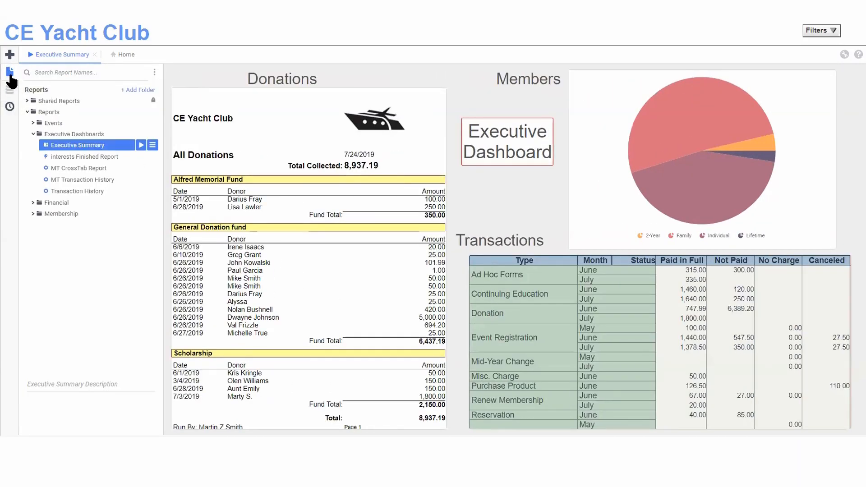
pyautogui.click(10, 77)
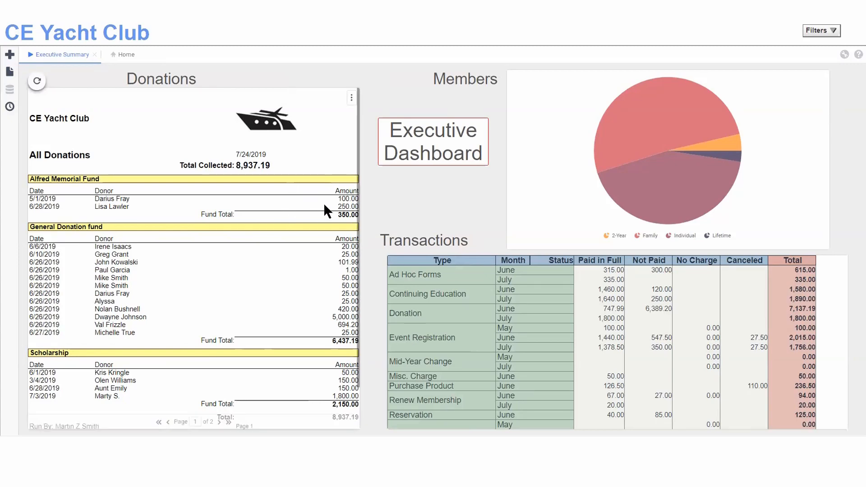
# Look over the Donations tile, expand it to fill the dashboard, and collapse it again.
pyautogui.scroll(-1, 324, 206)
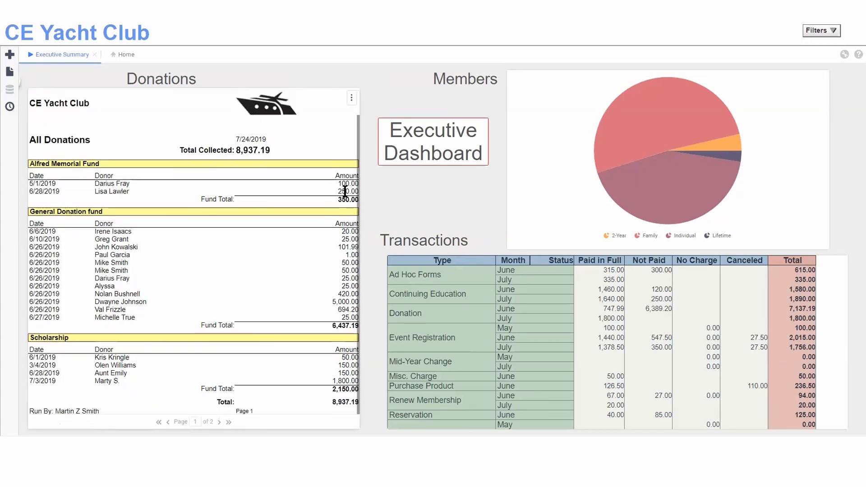
pyautogui.moveTo(357, 174); pyautogui.dragTo(358, 167)
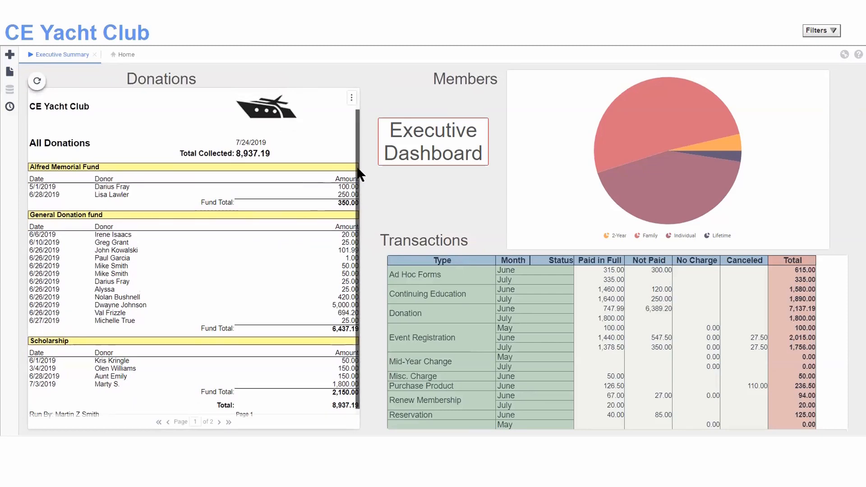
pyautogui.click(352, 98)
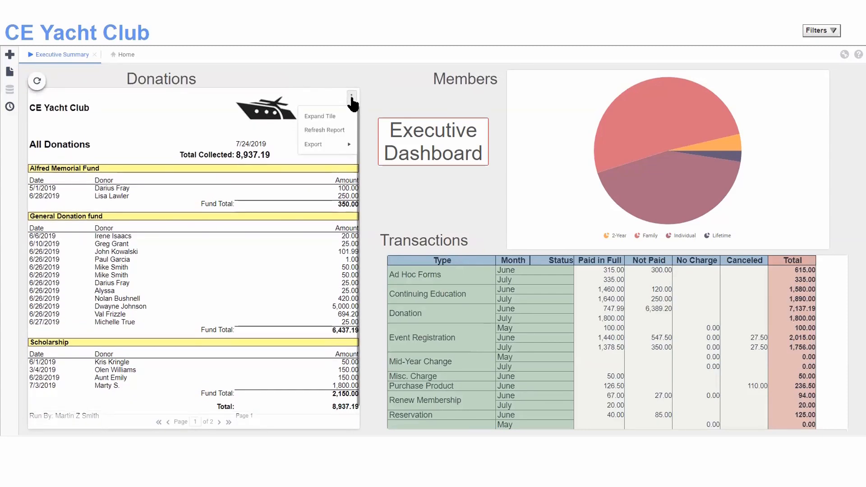
pyautogui.click(324, 119)
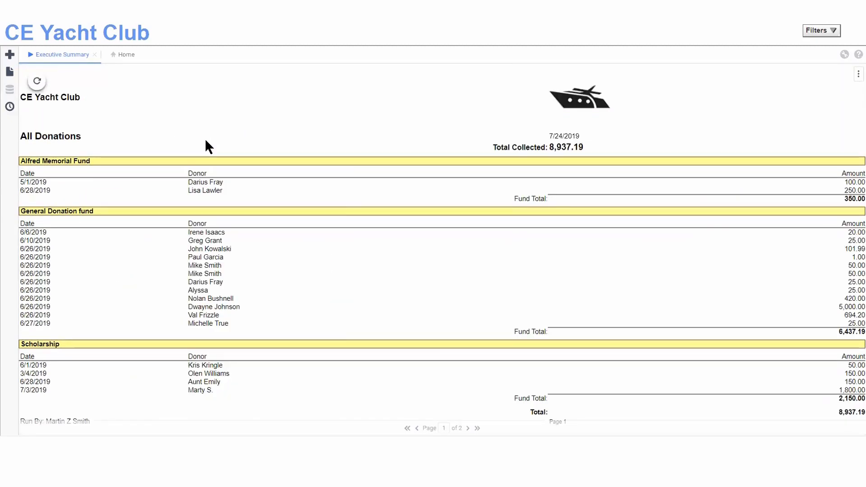
pyautogui.click(859, 74)
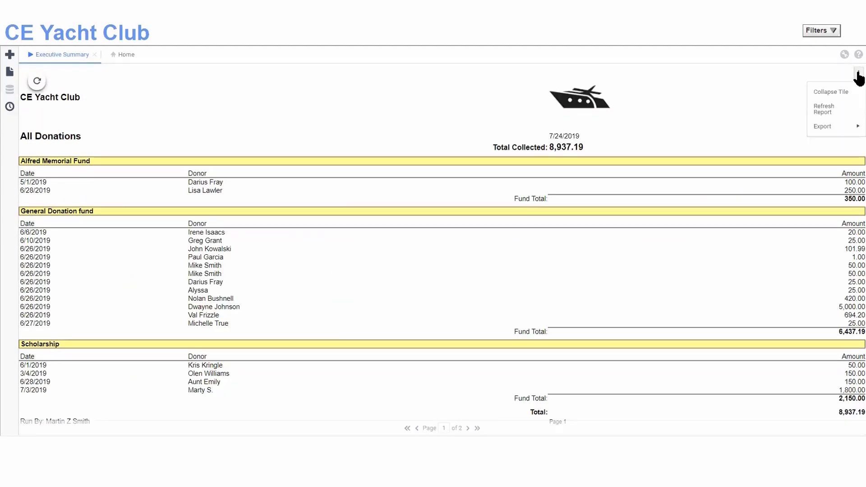
pyautogui.click(831, 93)
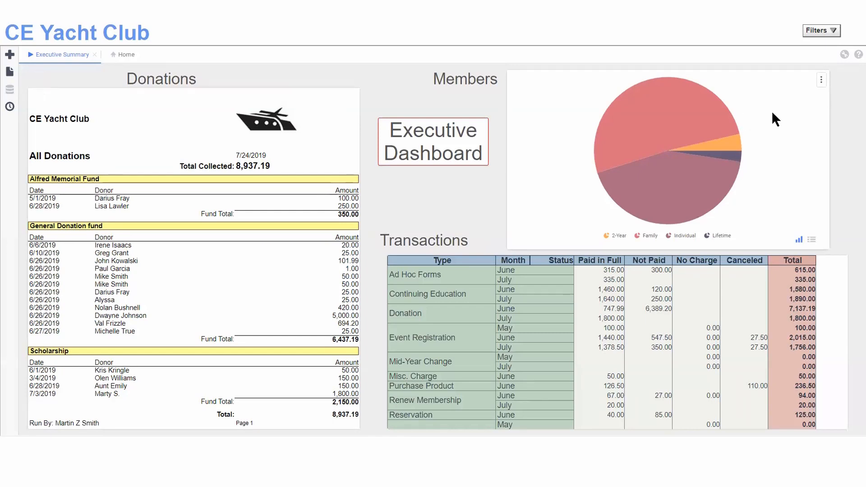
# Examine the share of each membership type in the Members chart, drill into the Lifetime members, and return to the chart.
pyautogui.moveTo(683, 120)
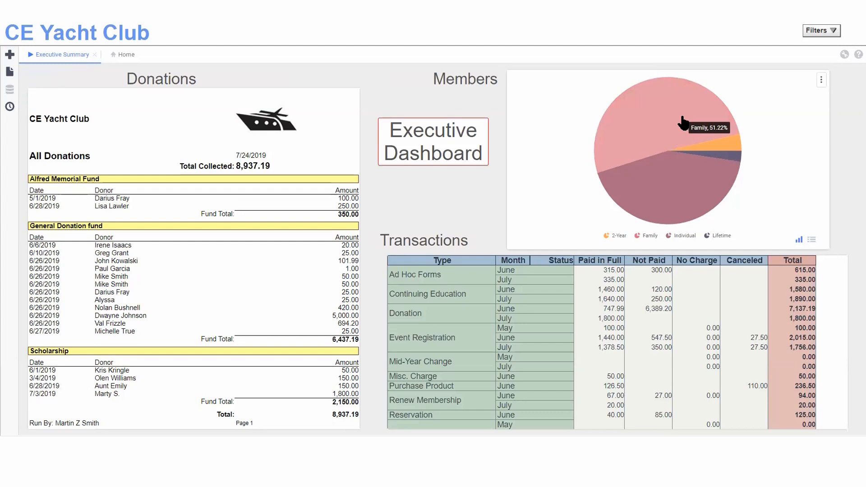
pyautogui.moveTo(674, 168)
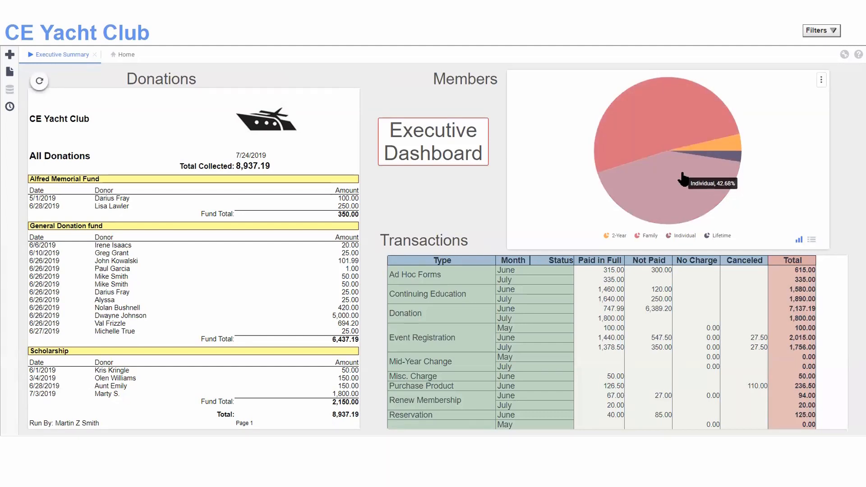
pyautogui.moveTo(681, 135)
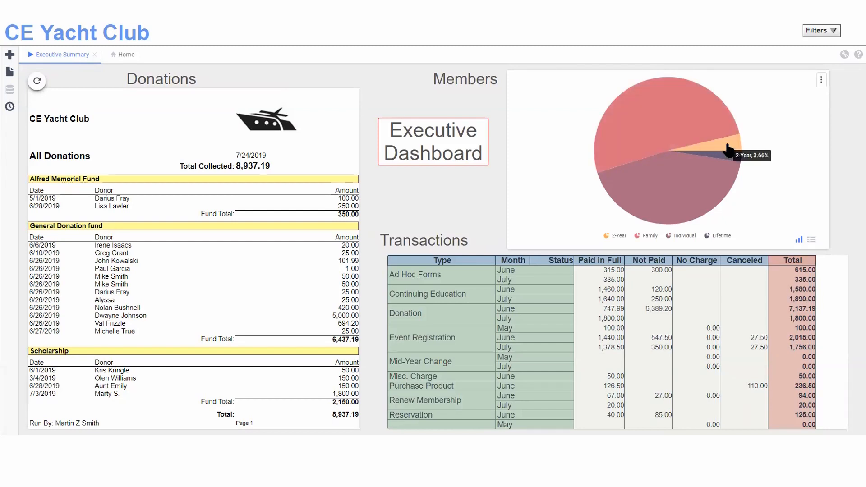
pyautogui.moveTo(728, 162)
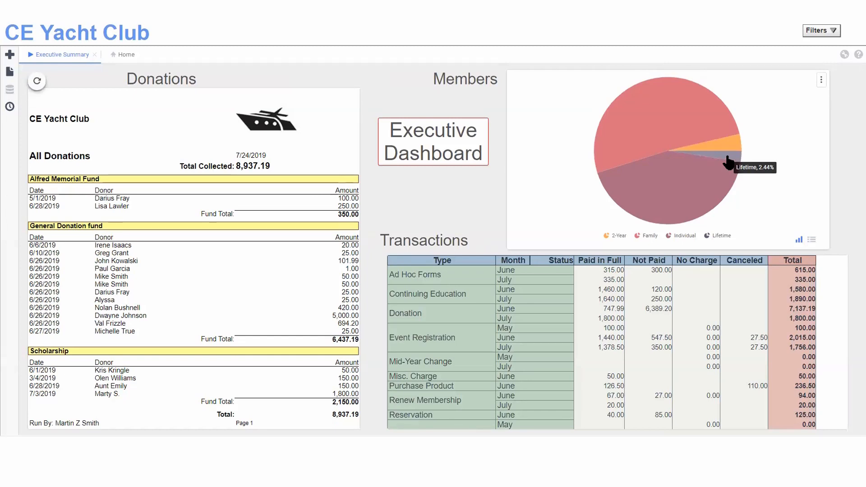
pyautogui.click(729, 162)
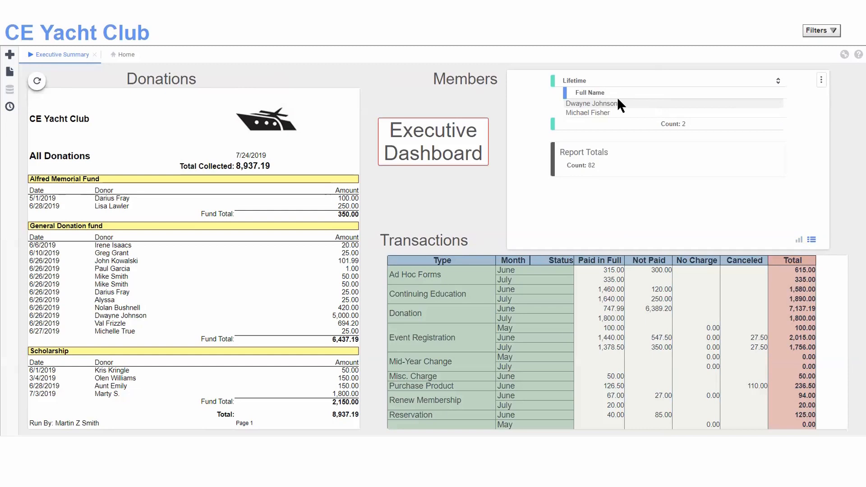
pyautogui.click(799, 240)
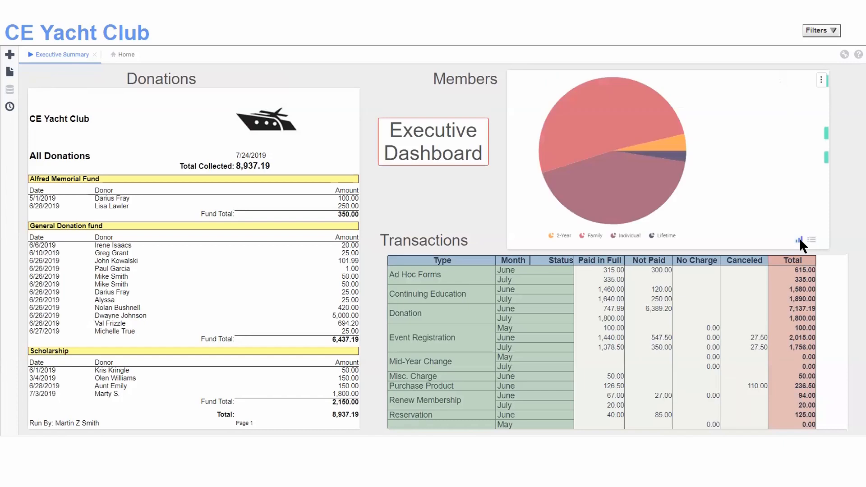
# Drill into the Individual slice of the Members chart, skim the member list, and return to the chart.
pyautogui.click(656, 194)
pyautogui.moveTo(825, 107); pyautogui.dragTo(822, 224)
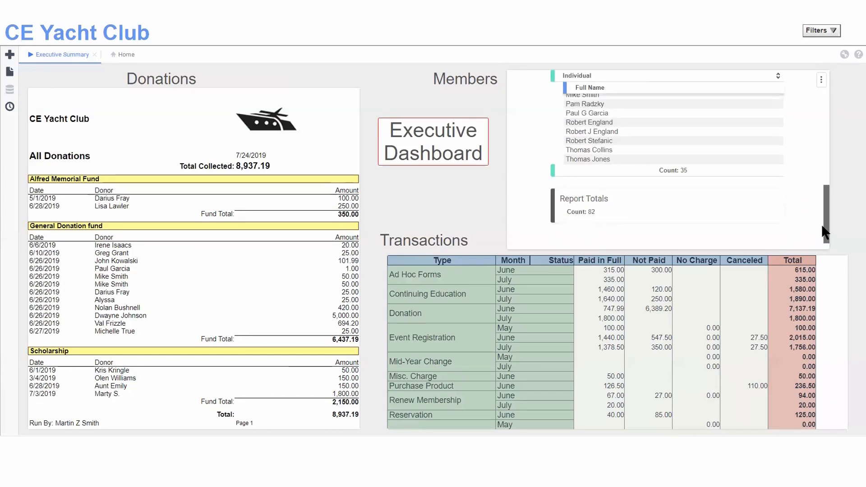
pyautogui.moveTo(816, 180); pyautogui.dragTo(813, 94)
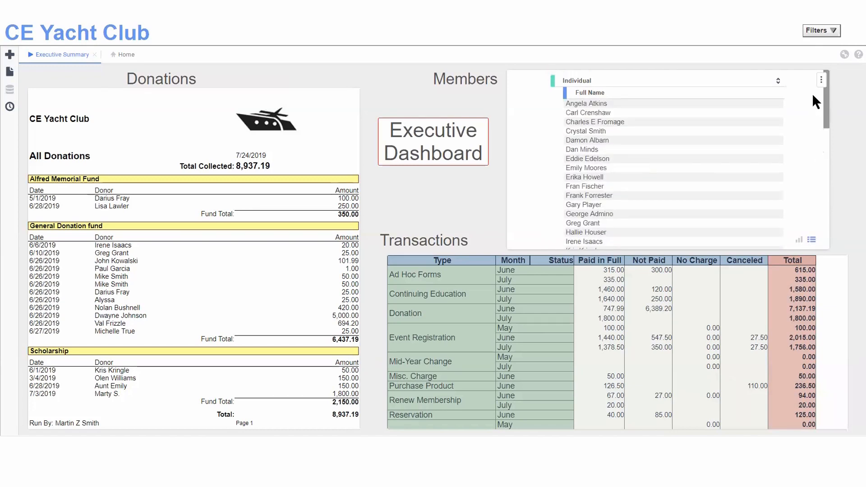
pyautogui.click(799, 243)
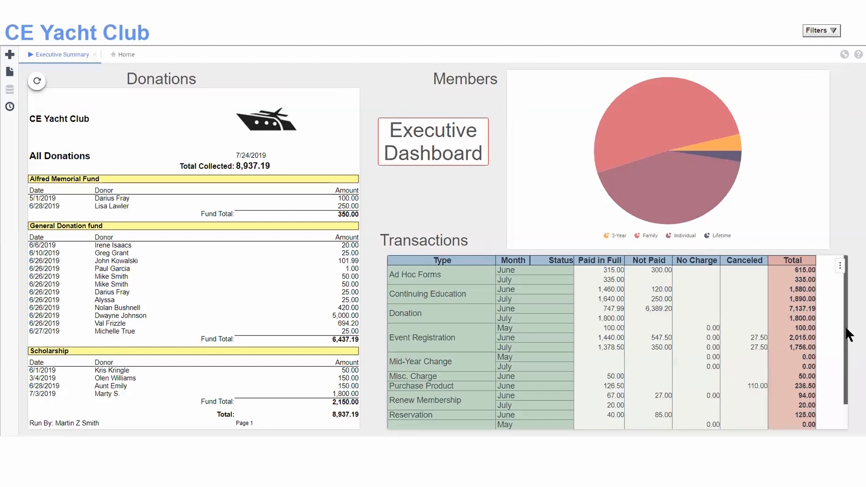
# Open the "New members in last 30 days" report from the Membership folder and skip the ExpressView Designer tutorial.
pyautogui.moveTo(846, 329); pyautogui.dragTo(846, 273)
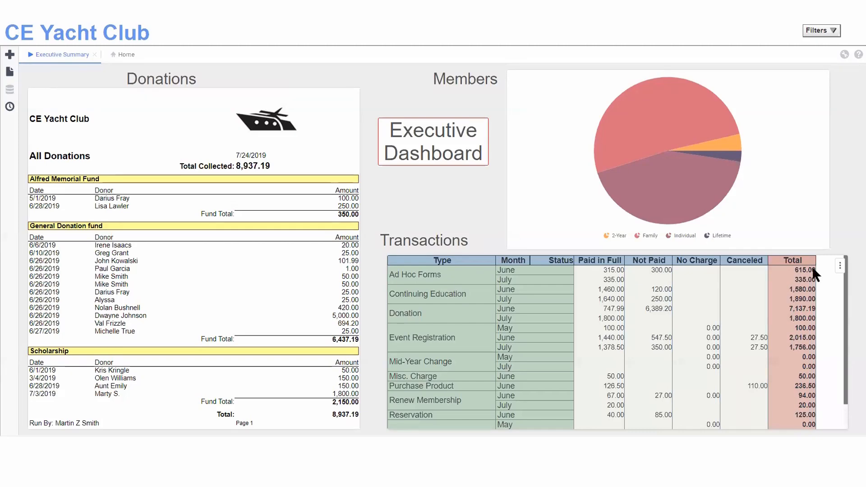
pyautogui.click(11, 72)
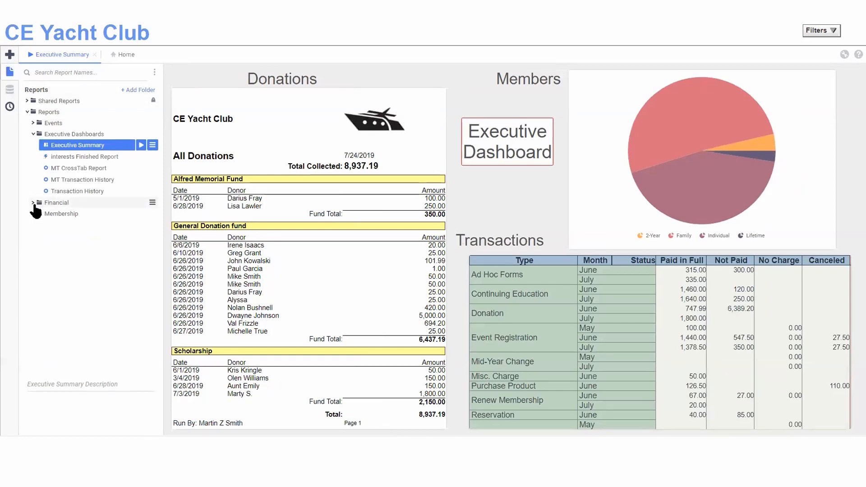
pyautogui.click(33, 214)
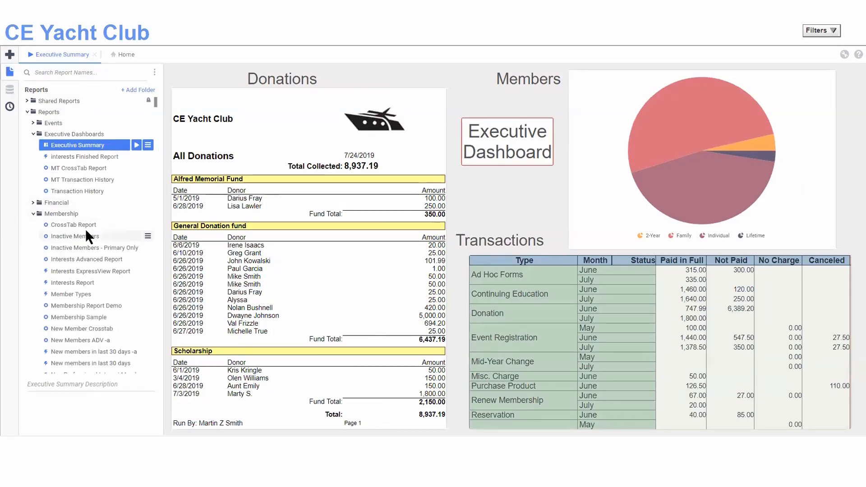
pyautogui.scroll(-5, 85, 236)
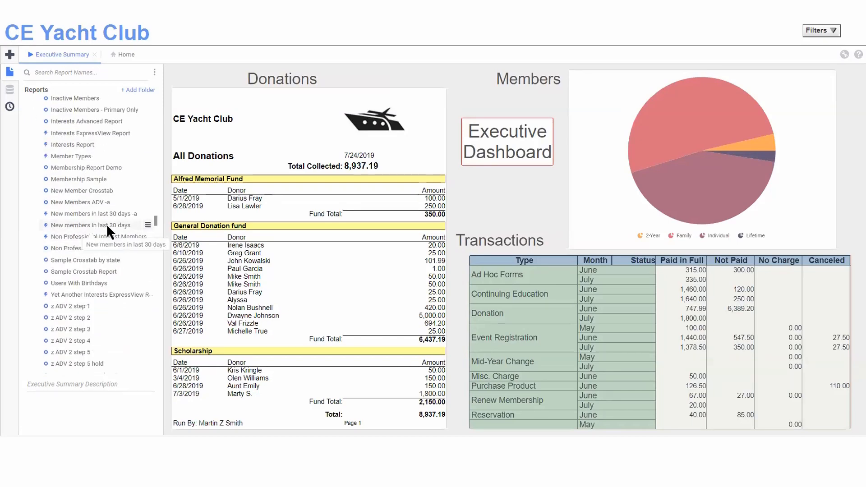
pyautogui.doubleClick(107, 224)
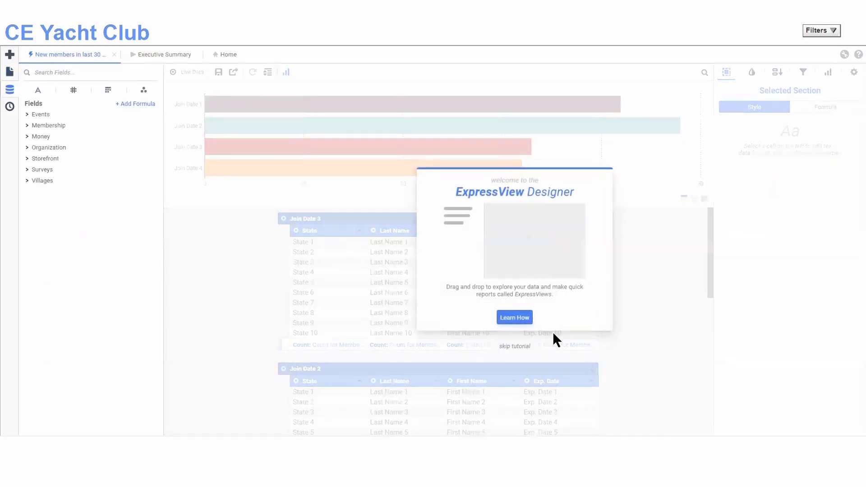
pyautogui.click(517, 347)
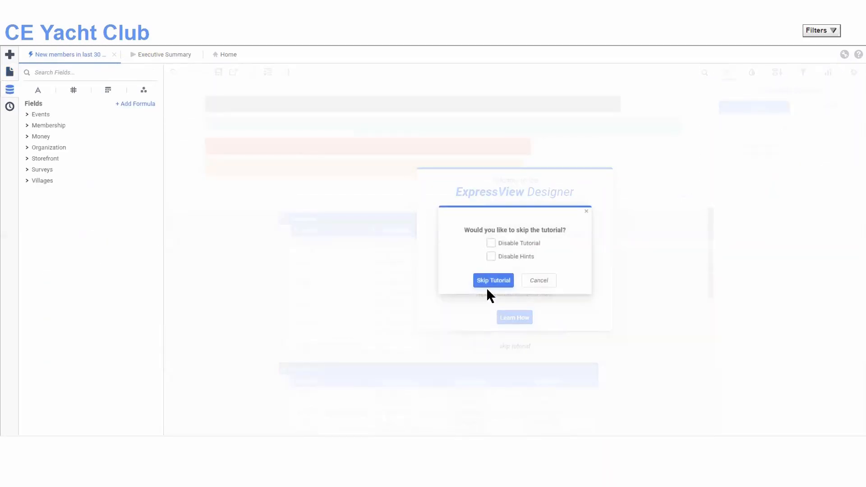
pyautogui.click(489, 284)
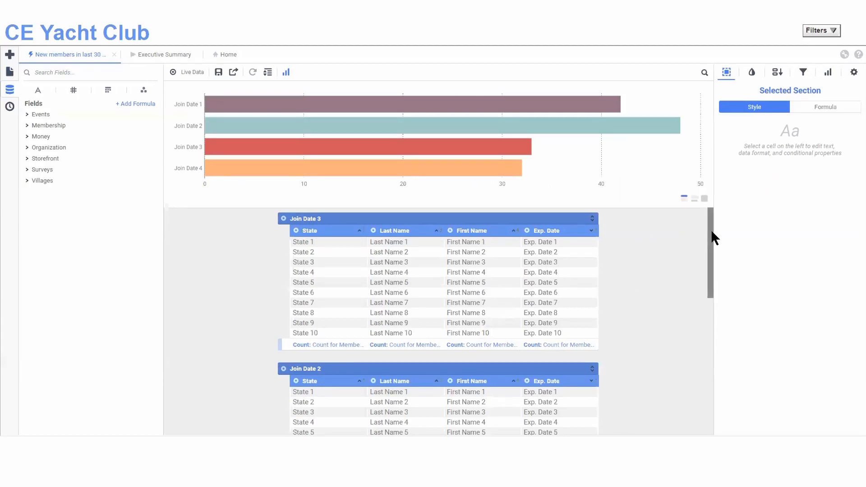
# Turn on live data for the report and isolate the 6/25/2019 join date through its chart bar.
pyautogui.moveTo(712, 229)
pyautogui.mouseDown()
pyautogui.moveTo(711, 256)
pyautogui.moveTo(708, 216)
pyautogui.mouseUp()
pyautogui.click(184, 76)
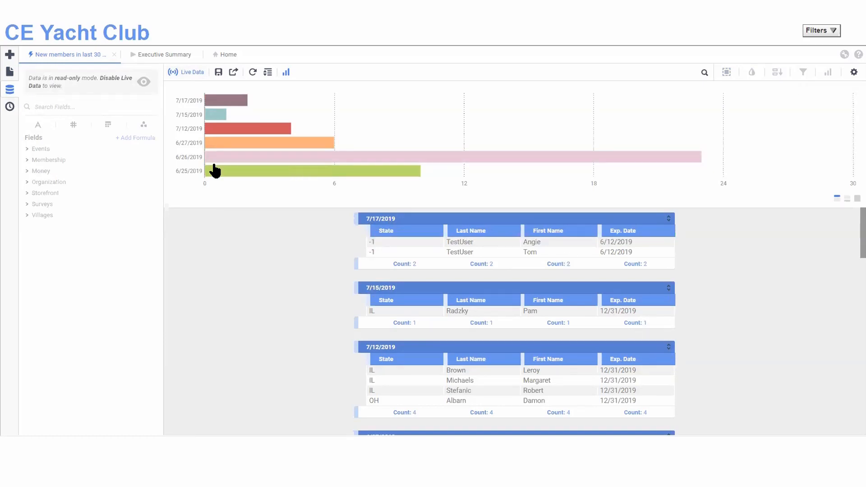
pyautogui.moveTo(209, 172)
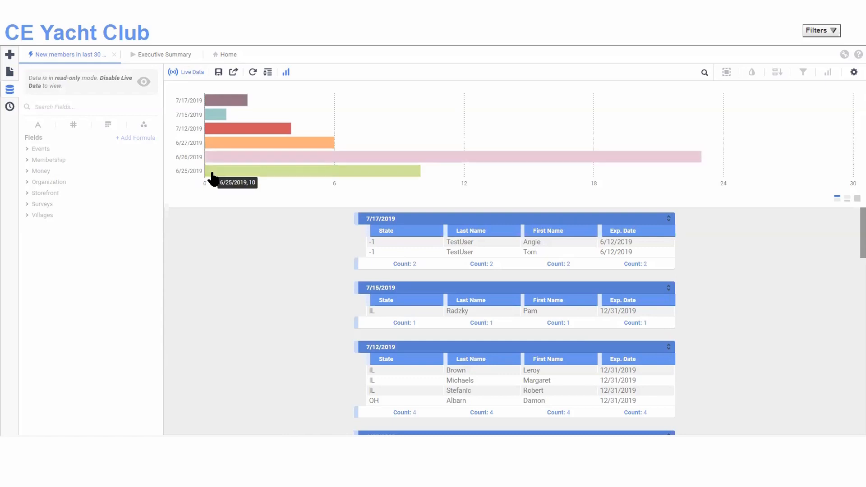
pyautogui.click(266, 172)
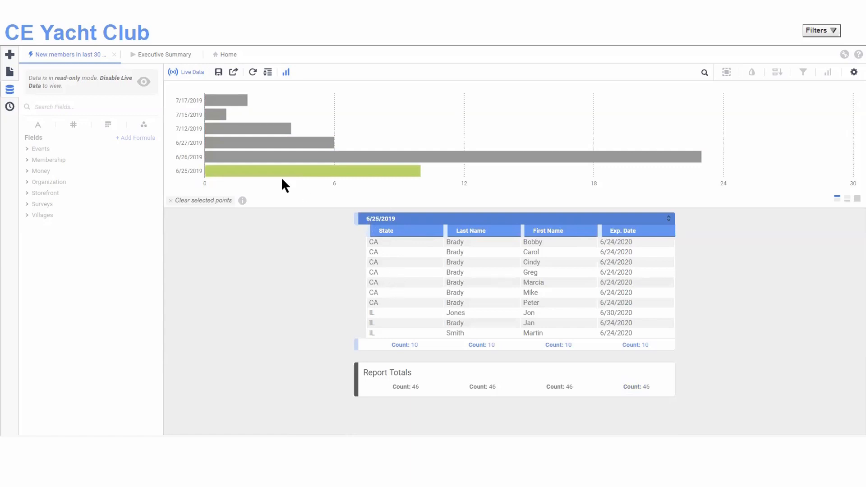
# Add the 7/17/2019 bar to the chart selection, remove the 6/25/2019 bar, and clear the selected points.
pyautogui.moveTo(259, 173)
pyautogui.click(218, 101)
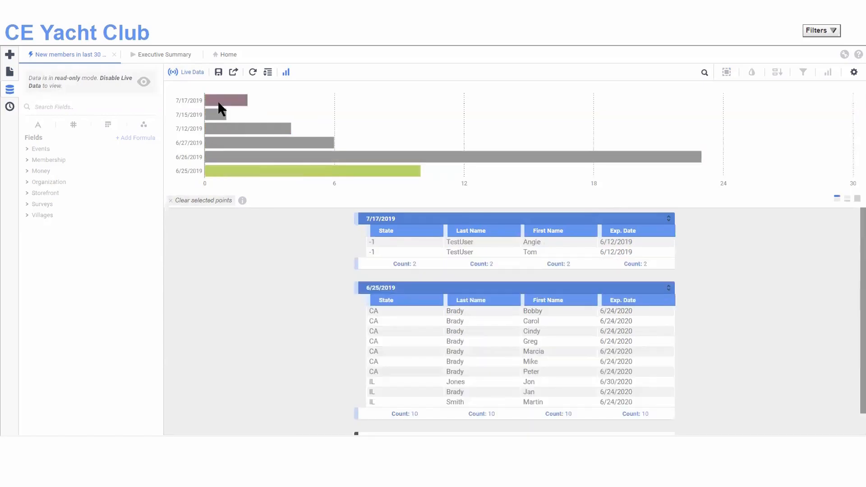
pyautogui.click(211, 172)
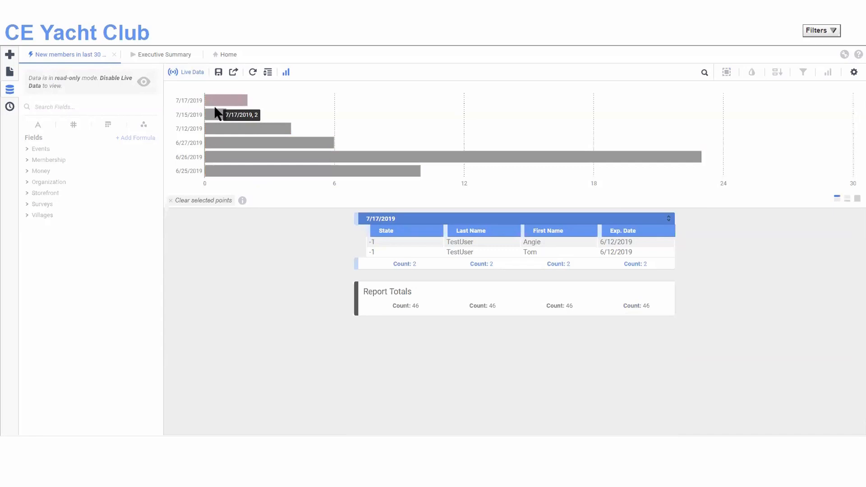
pyautogui.click(189, 201)
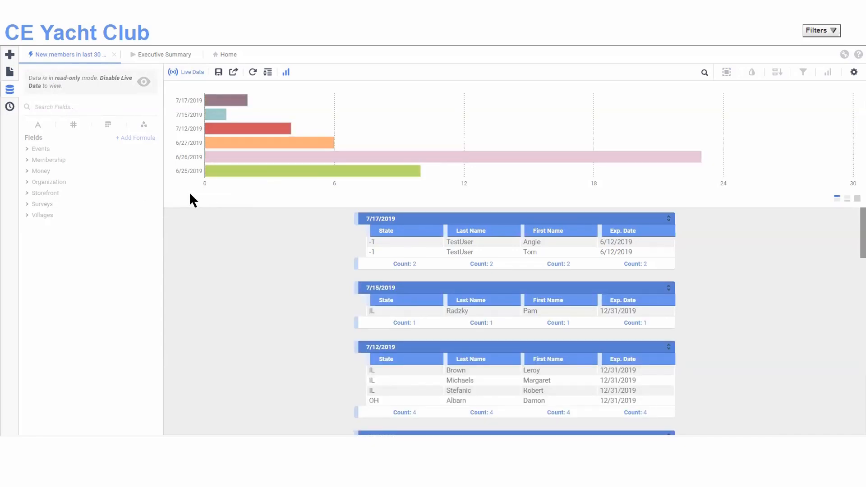
# Turn off live data, expand the Join Date filter condition, and review its comparison operators and available dates.
pyautogui.click(192, 73)
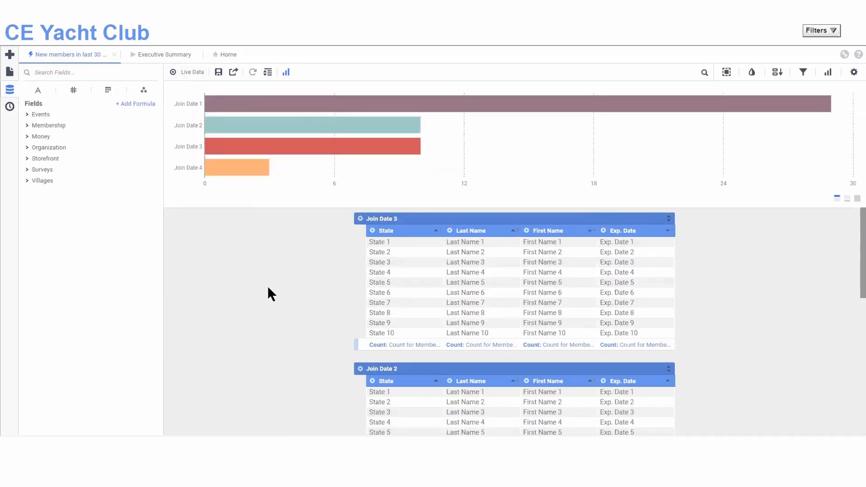
pyautogui.click(803, 73)
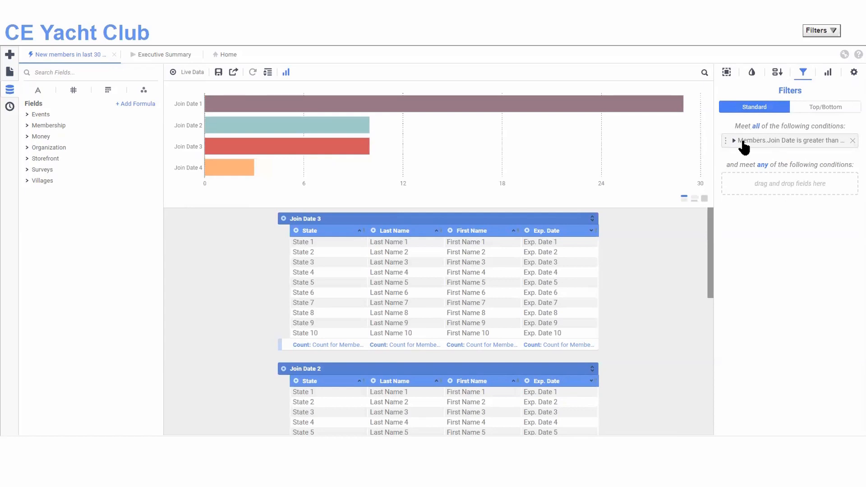
pyautogui.click(778, 144)
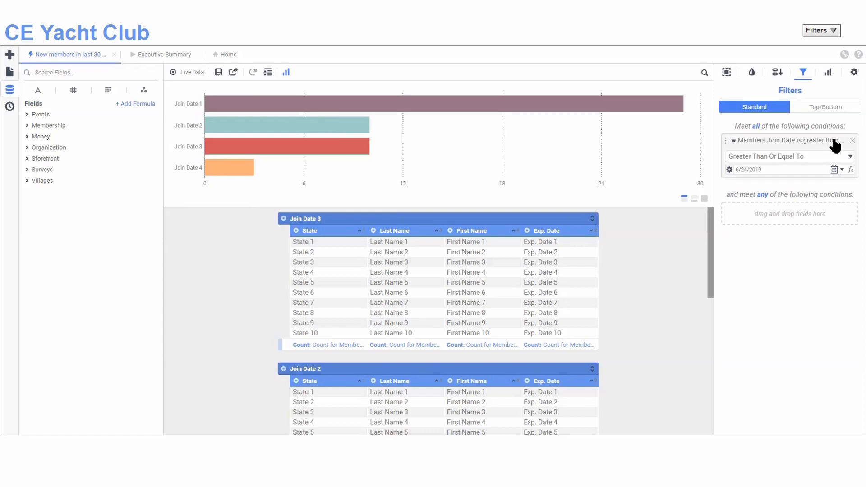
pyautogui.click(850, 158)
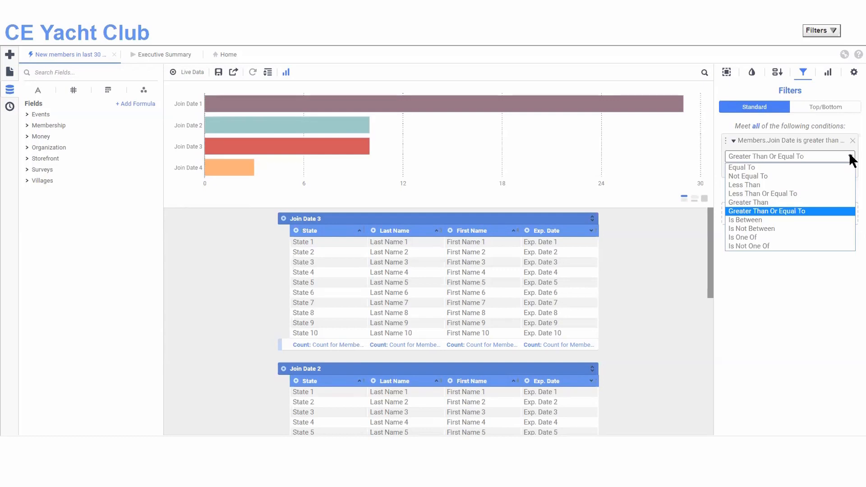
pyautogui.click(852, 158)
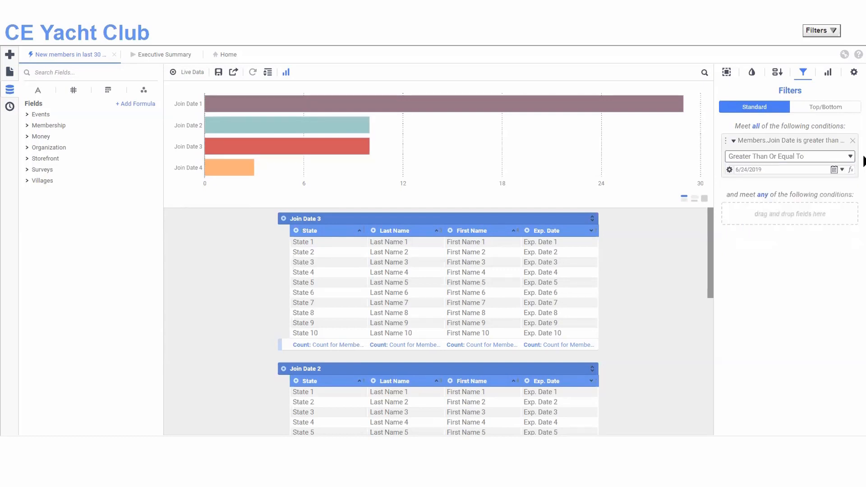
pyautogui.click(843, 170)
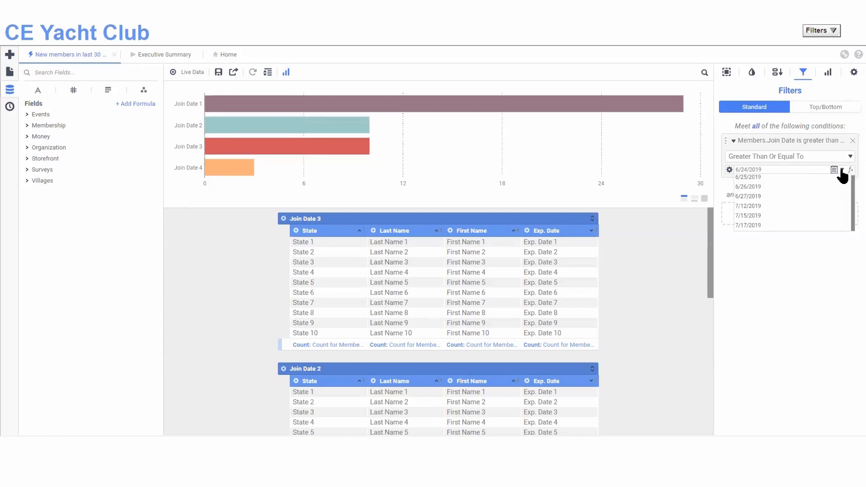
pyautogui.click(842, 170)
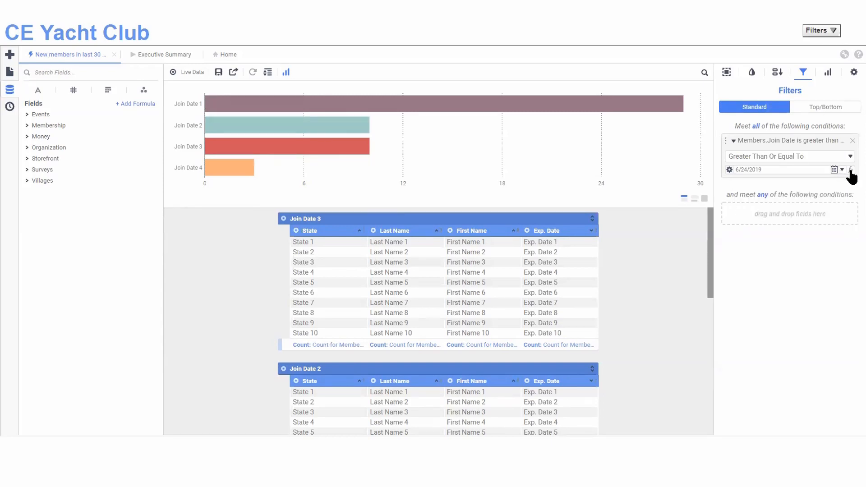
# Set the Join Date filter's comparison date to the Today Minus 30 Days function.
pyautogui.click(851, 170)
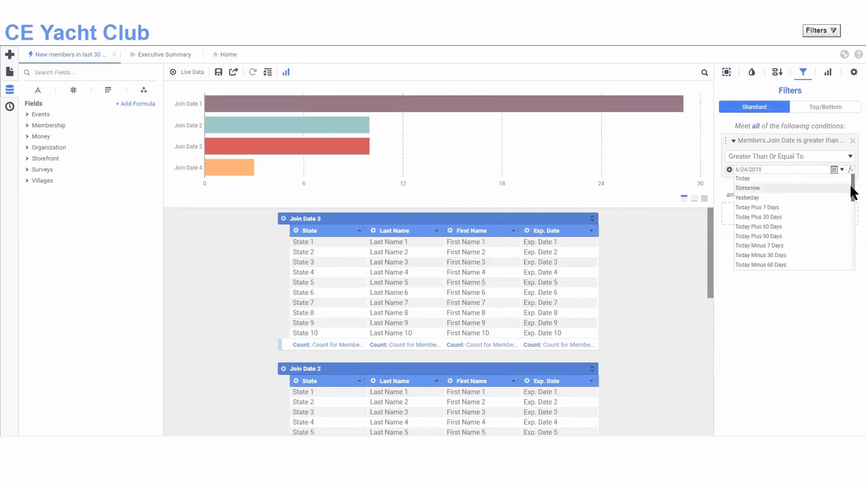
pyautogui.click(842, 204)
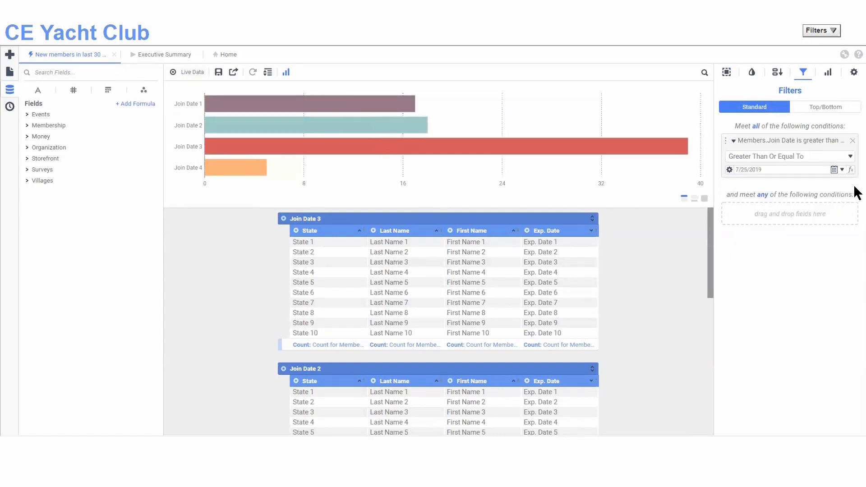
pyautogui.click(851, 170)
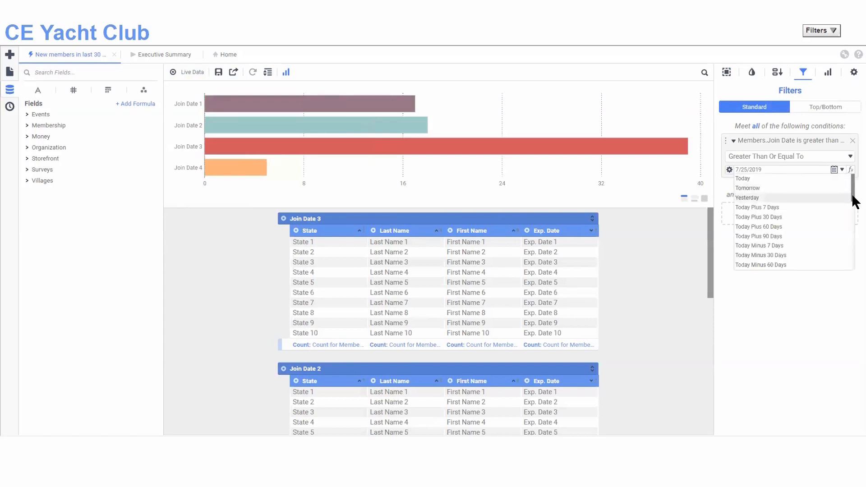
pyautogui.scroll(-1, 854, 203)
pyautogui.moveTo(853, 201); pyautogui.dragTo(852, 204)
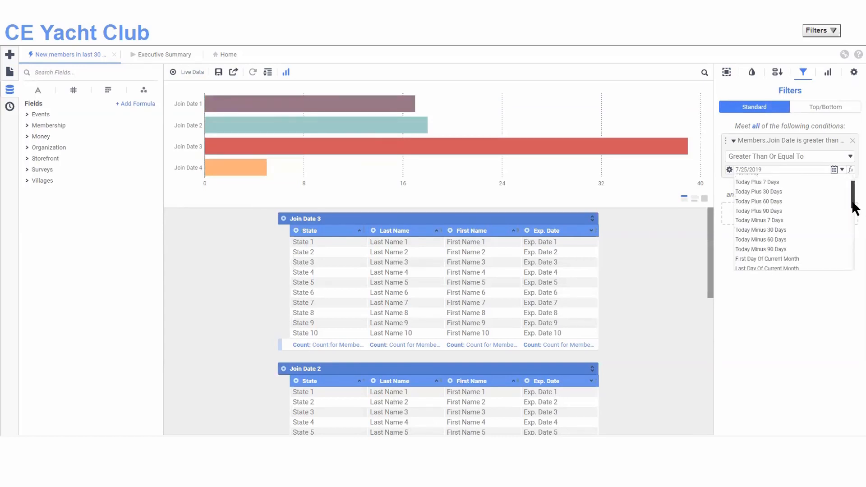
pyautogui.click(778, 230)
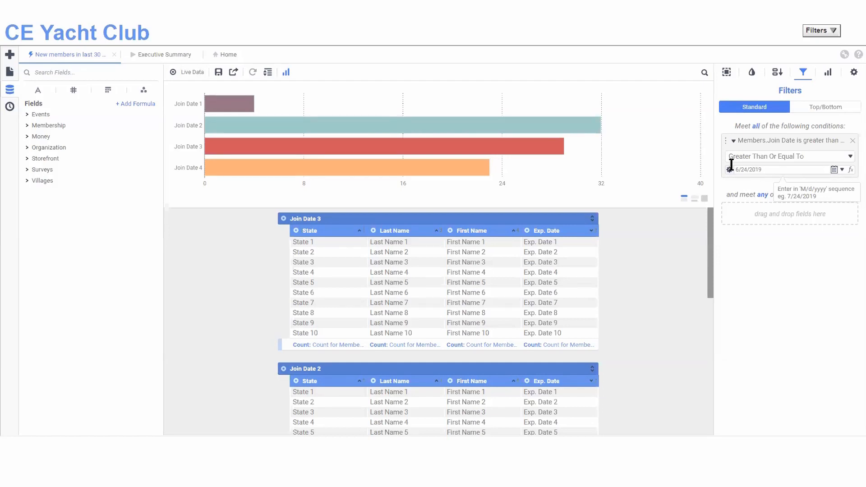
# Turn on live data and skim the filtered members grouped by join date.
pyautogui.click(180, 73)
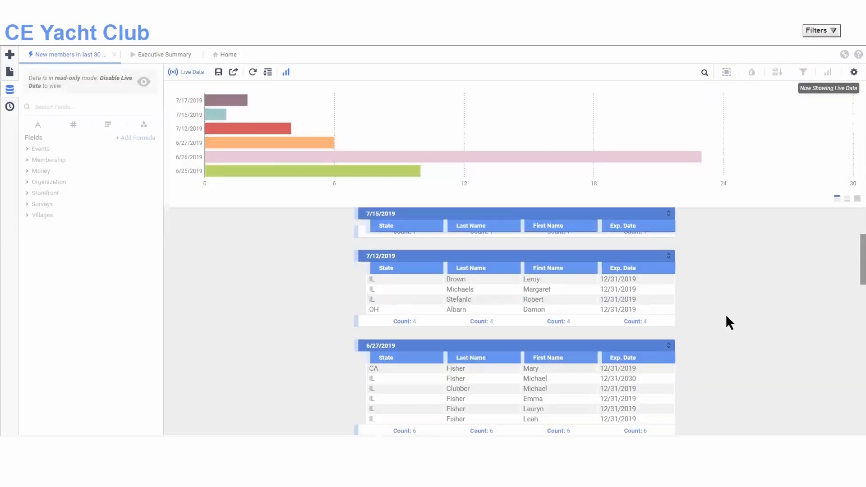
pyautogui.scroll(-1, 725, 314)
pyautogui.scroll(4, 726, 316)
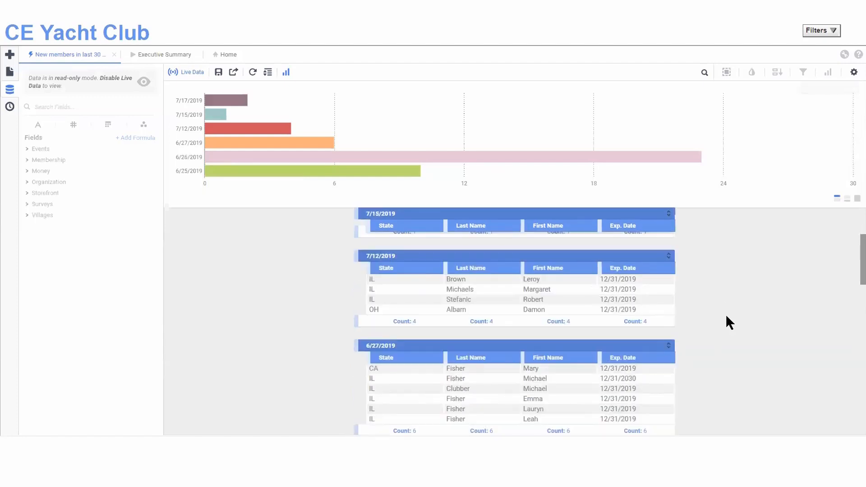
pyautogui.scroll(-1, 725, 314)
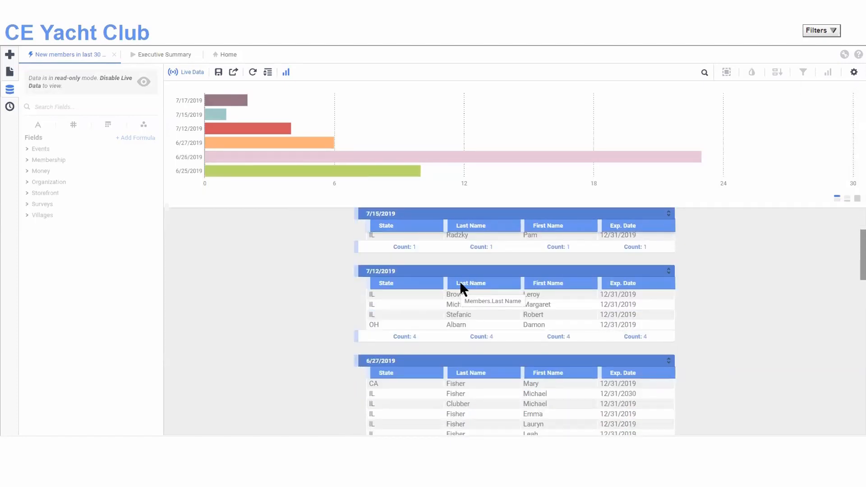
# Turn off live data and sort the report by the Last Name column.
pyautogui.click(190, 73)
pyautogui.scroll(-1, 236, 312)
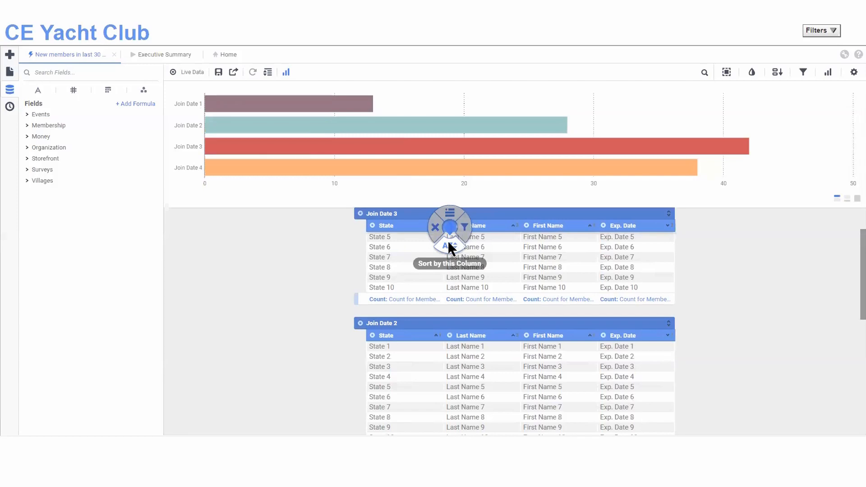
pyautogui.click(450, 247)
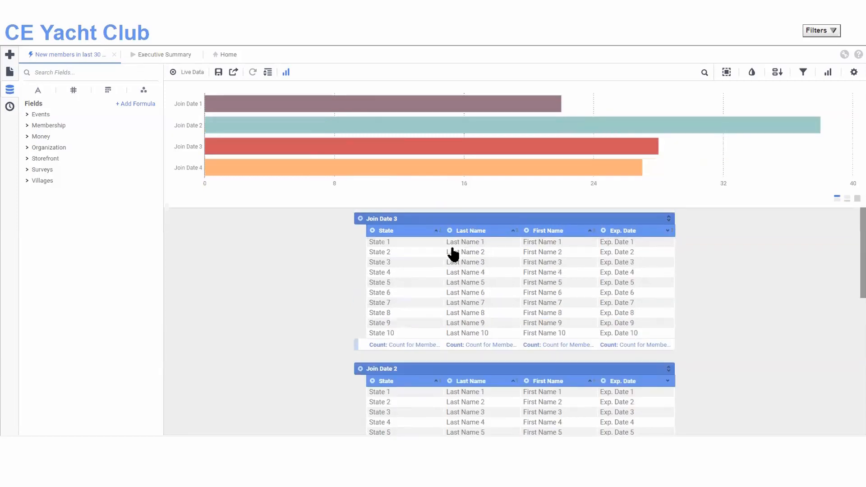
pyautogui.click(449, 229)
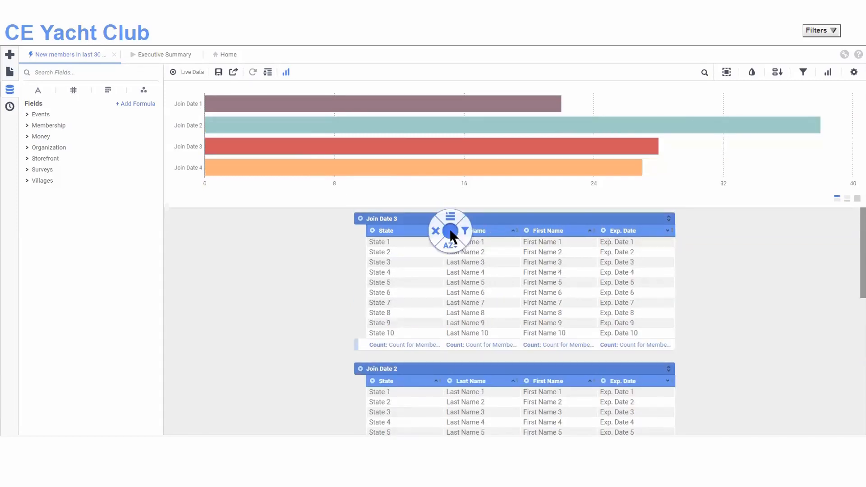
pyautogui.click(450, 248)
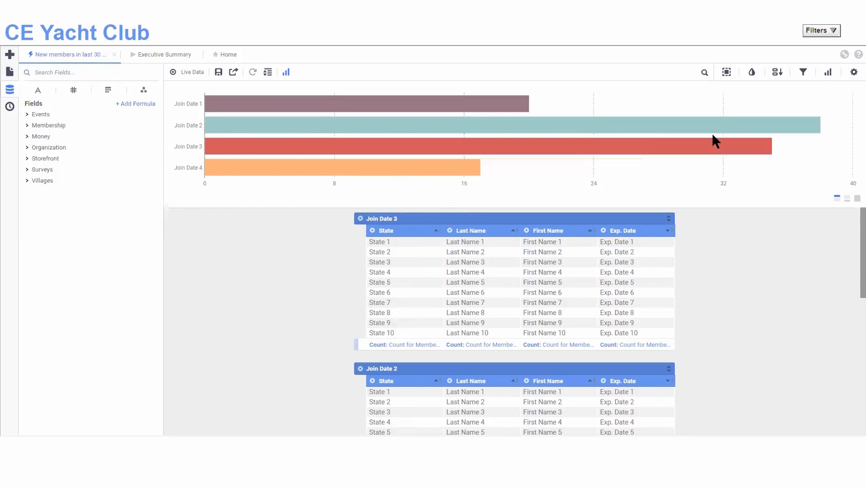
# Review the report's sort order in the Sorts settings and check the sorted members in live data.
pyautogui.click(777, 73)
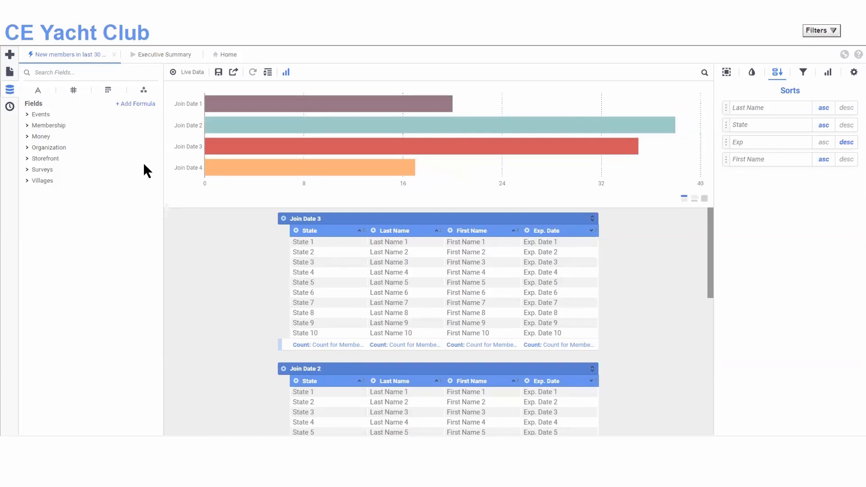
pyautogui.click(188, 72)
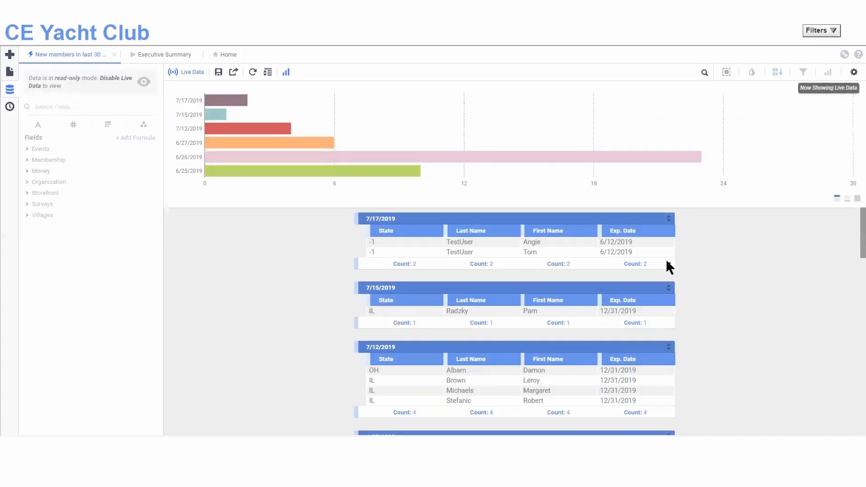
pyautogui.scroll(-2, 667, 262)
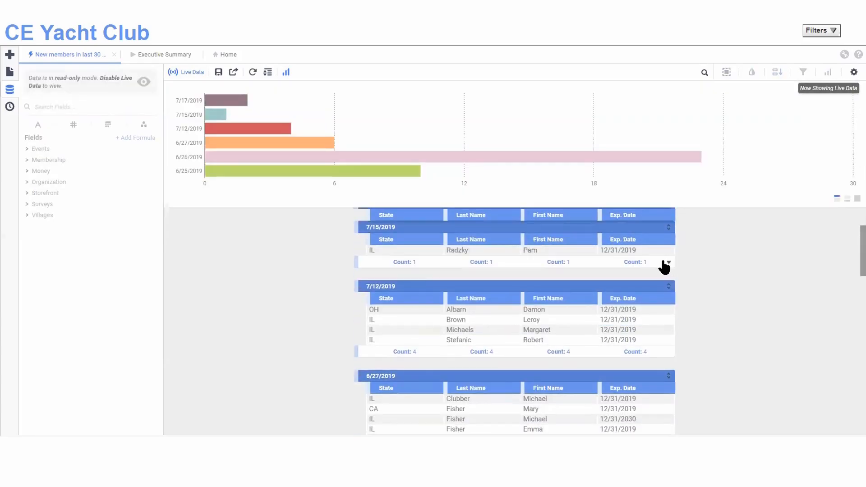
# Turn off live data and group the report by State within each join date.
pyautogui.scroll(2, 665, 267)
pyautogui.scroll(-1, 343, 280)
pyautogui.scroll(1, 325, 257)
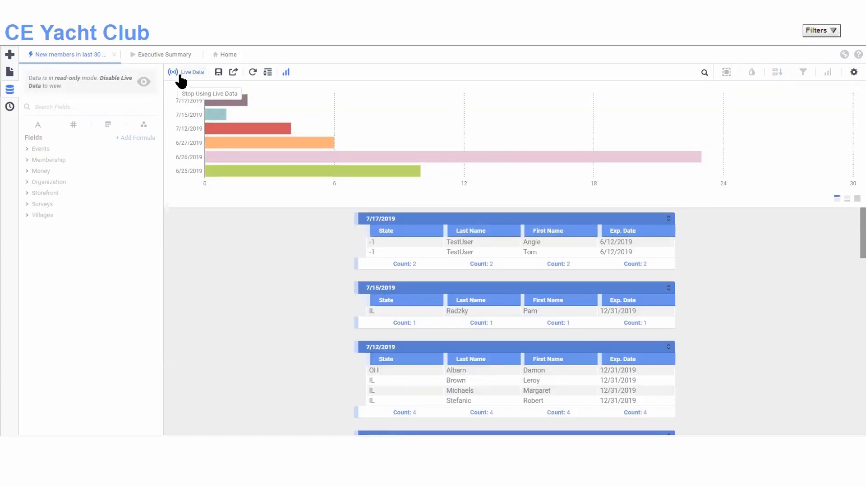
pyautogui.click(180, 77)
pyautogui.scroll(-3, 495, 292)
pyautogui.scroll(1, 460, 255)
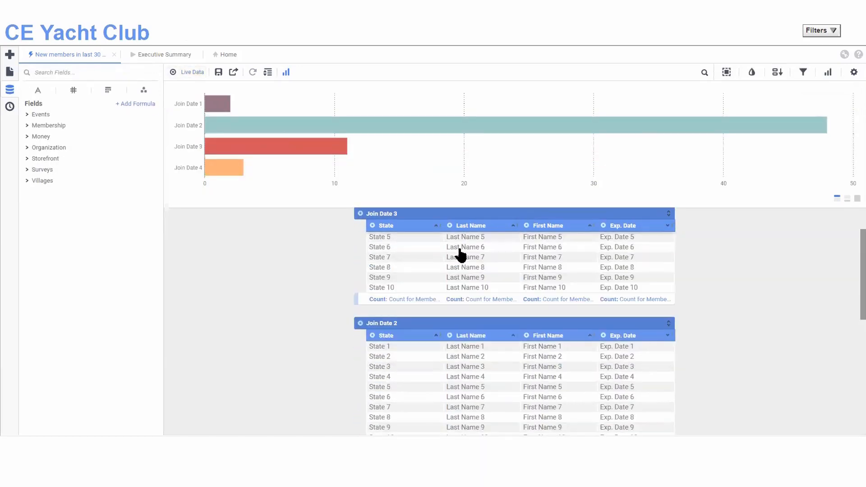
pyautogui.scroll(1, 461, 255)
pyautogui.click(372, 225)
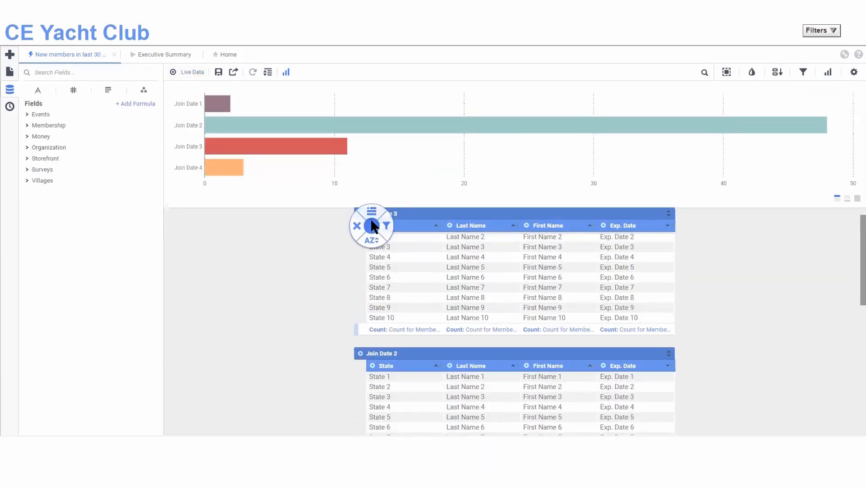
pyautogui.click(371, 208)
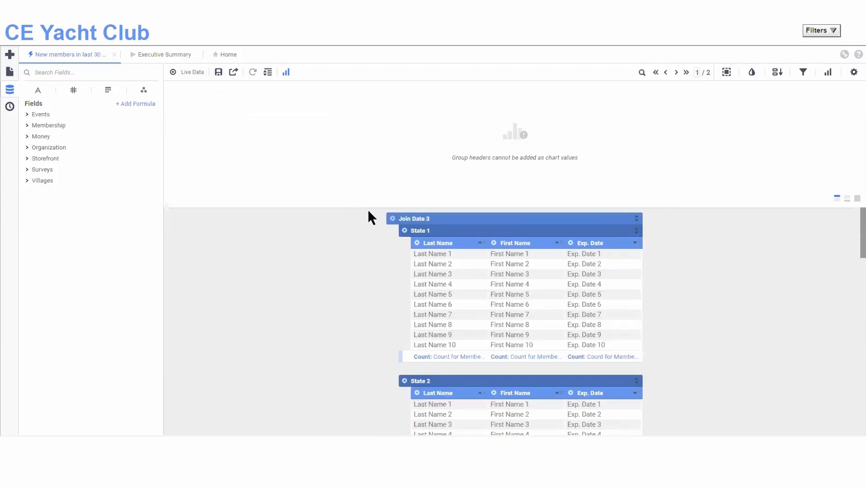
# Turn on live data and review the members grouped by join date and state.
pyautogui.click(192, 76)
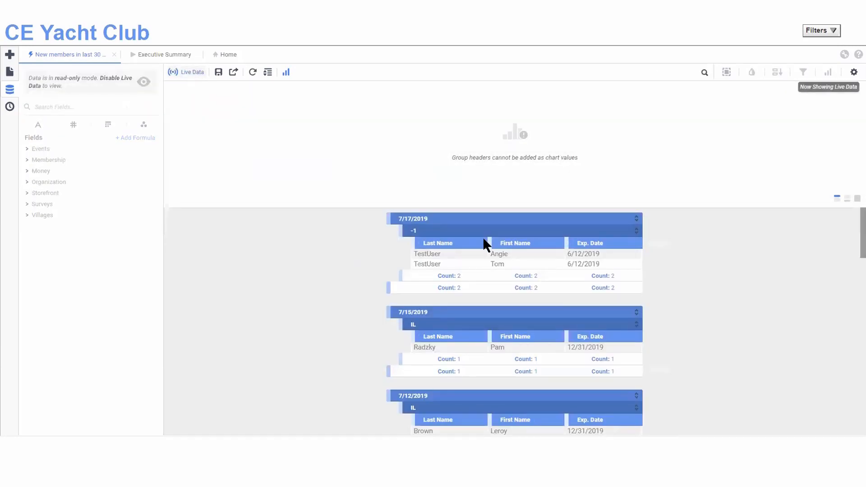
pyautogui.scroll(-2, 663, 245)
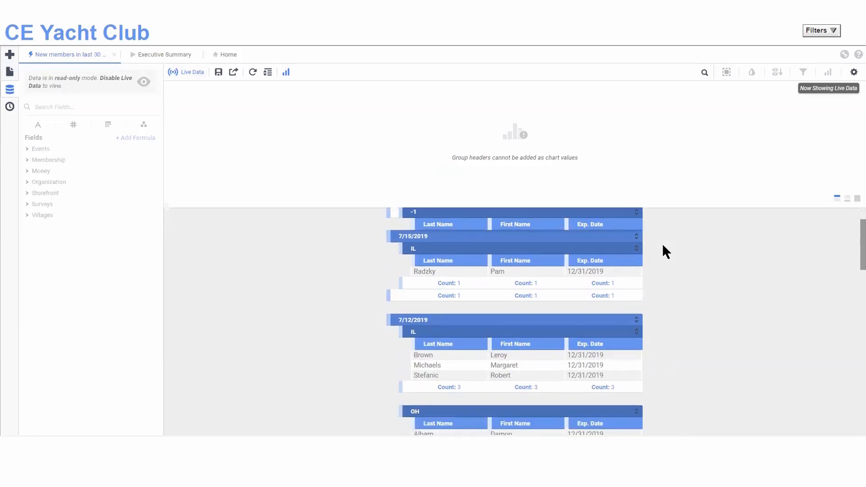
pyautogui.scroll(-2, 664, 246)
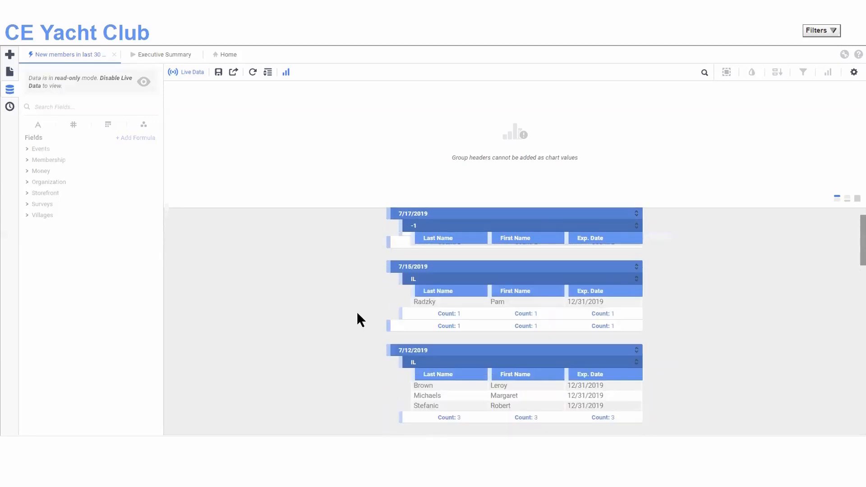
# Close the report without saving its changes and run "New members in last 30 days" again.
pyautogui.click(194, 73)
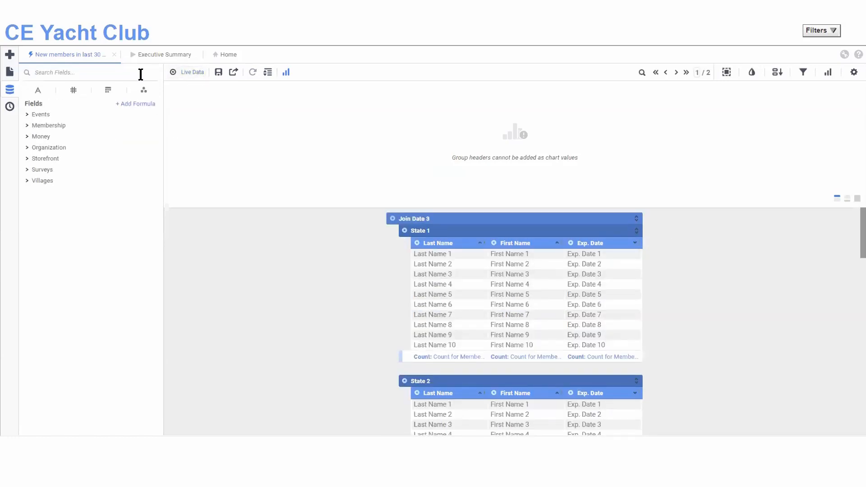
pyautogui.click(114, 54)
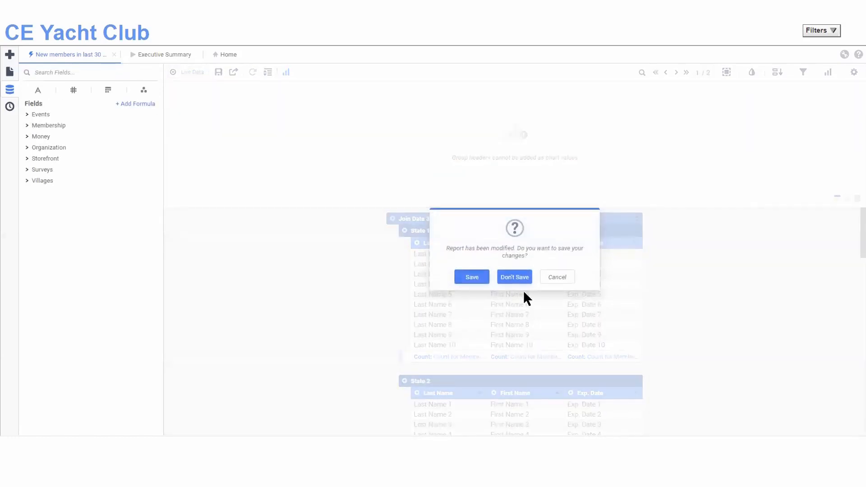
pyautogui.click(515, 280)
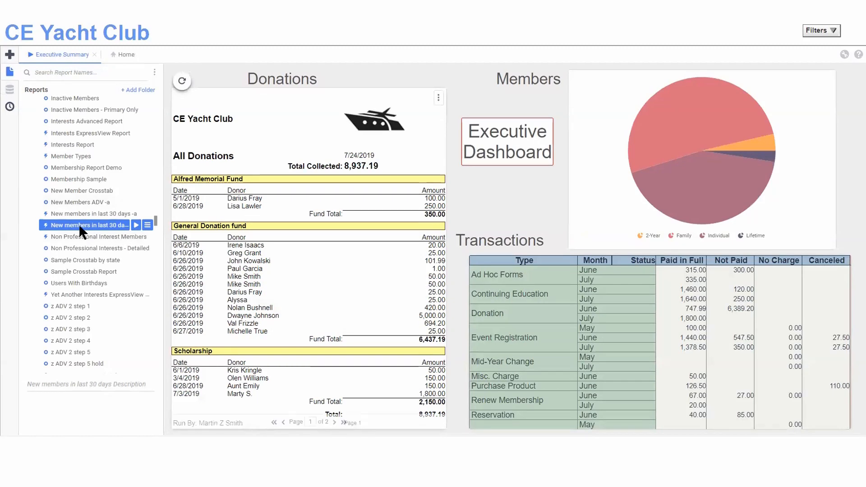
pyautogui.click(135, 225)
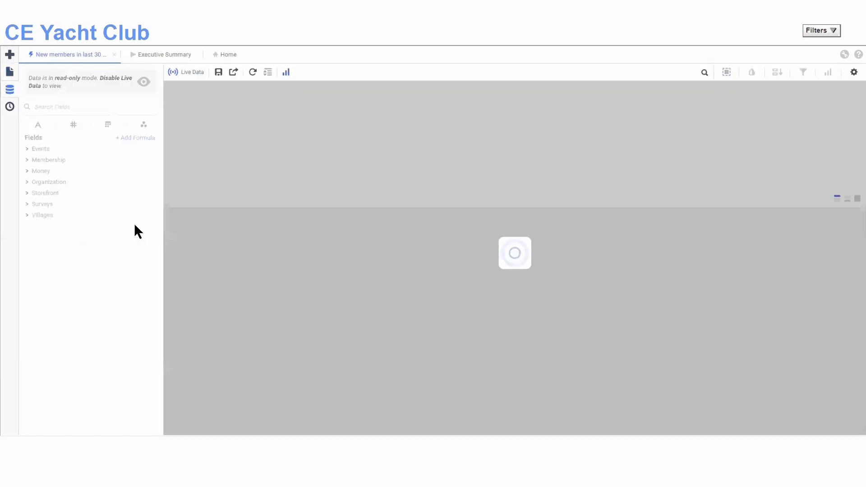
pyautogui.scroll(-1, 806, 282)
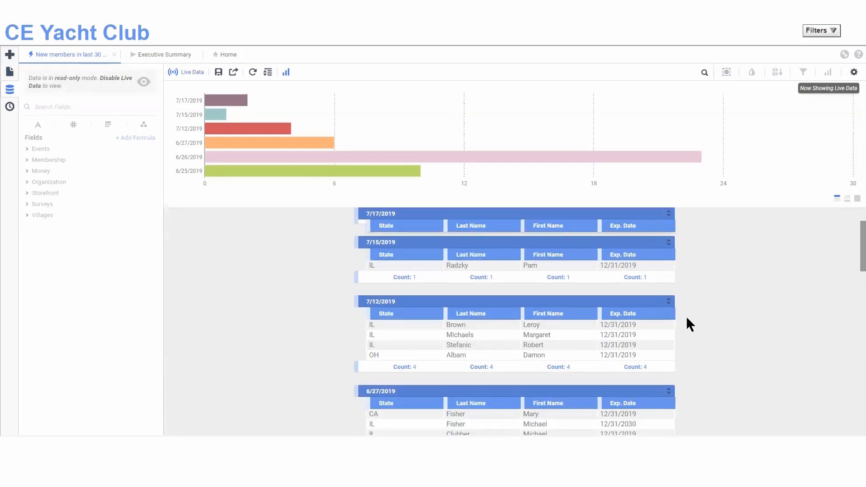
# Format all State values equal to IL with a red font color (#FB0808).
pyautogui.click(380, 325)
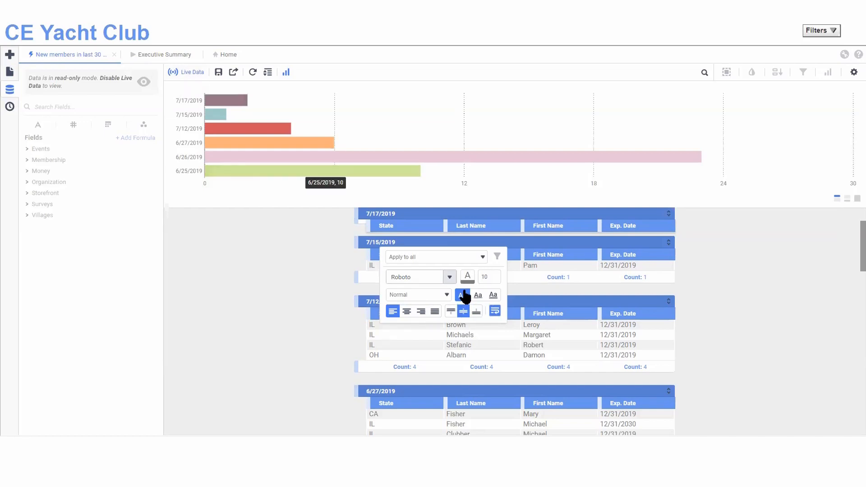
pyautogui.click(483, 257)
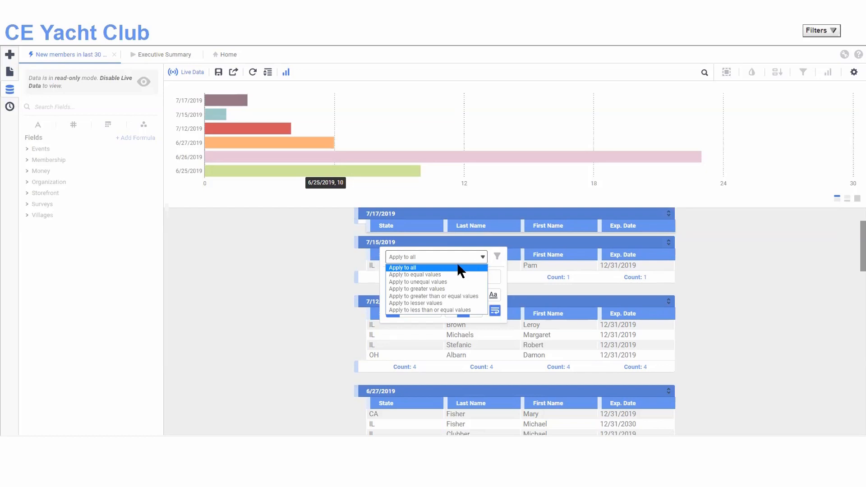
pyautogui.click(447, 275)
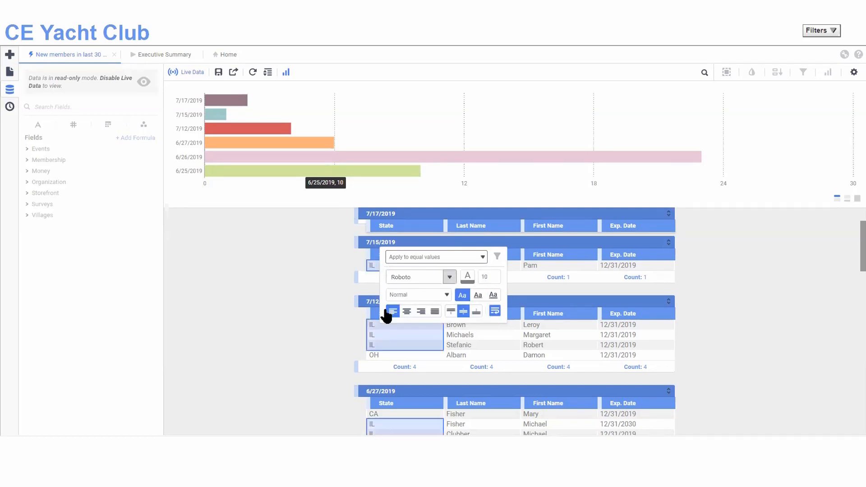
pyautogui.click(468, 278)
pyautogui.click(573, 290)
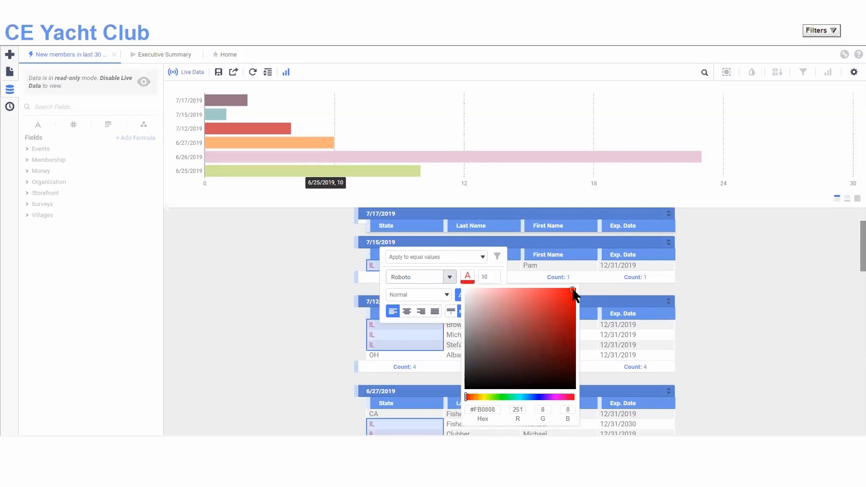
pyautogui.click(717, 269)
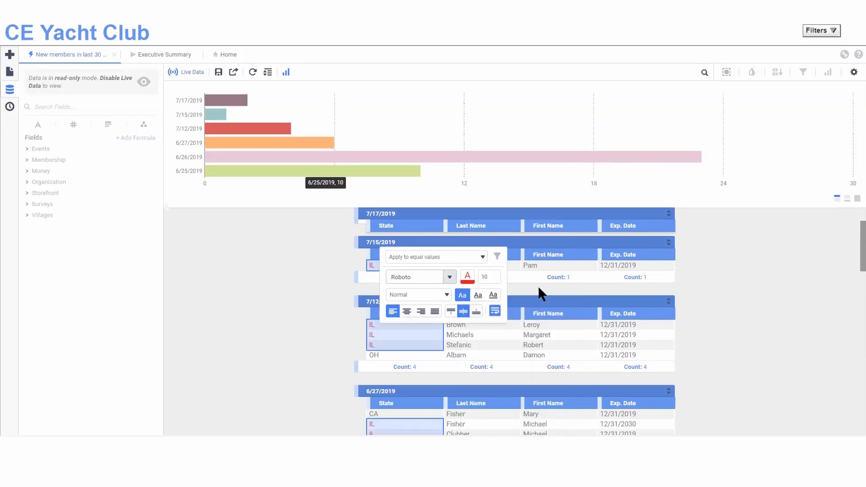
pyautogui.click(728, 273)
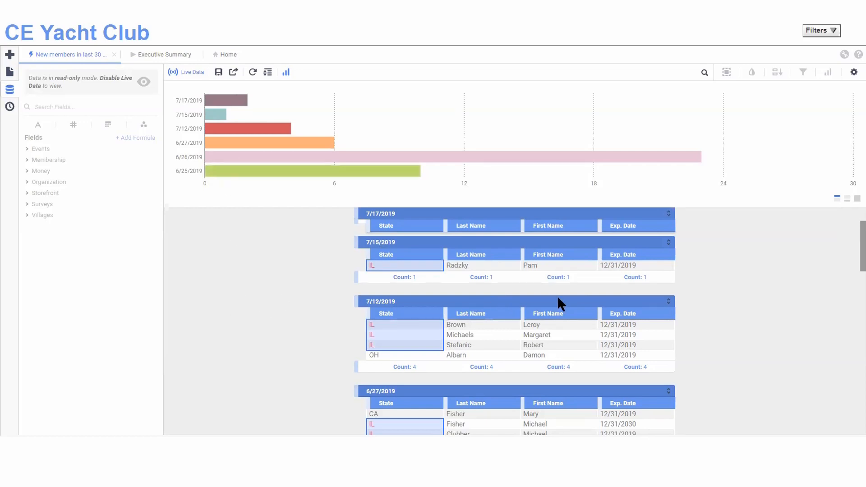
# Check the formatted IL values across the join date groups and close the report.
pyautogui.scroll(-5, 719, 310)
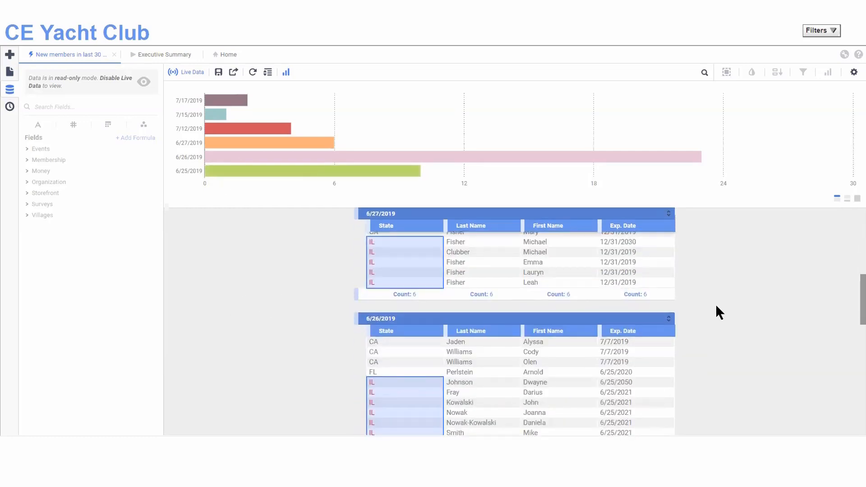
pyautogui.scroll(-5, 716, 306)
pyautogui.scroll(3, 713, 307)
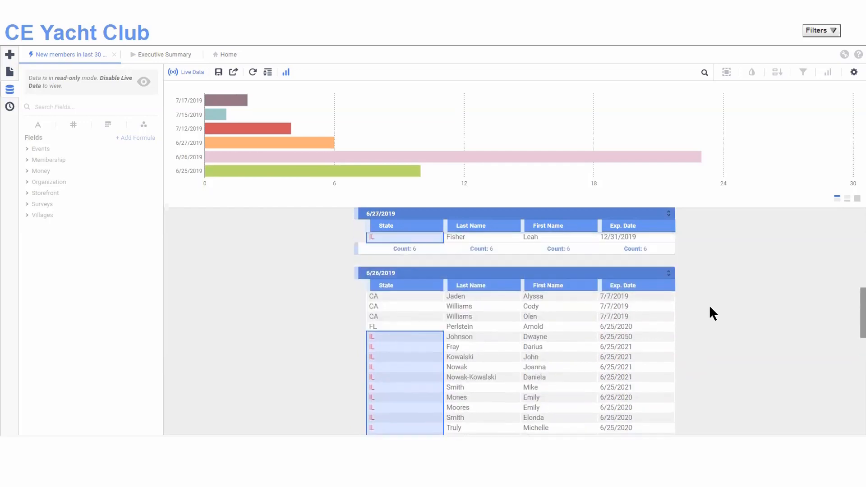
pyautogui.scroll(6, 700, 307)
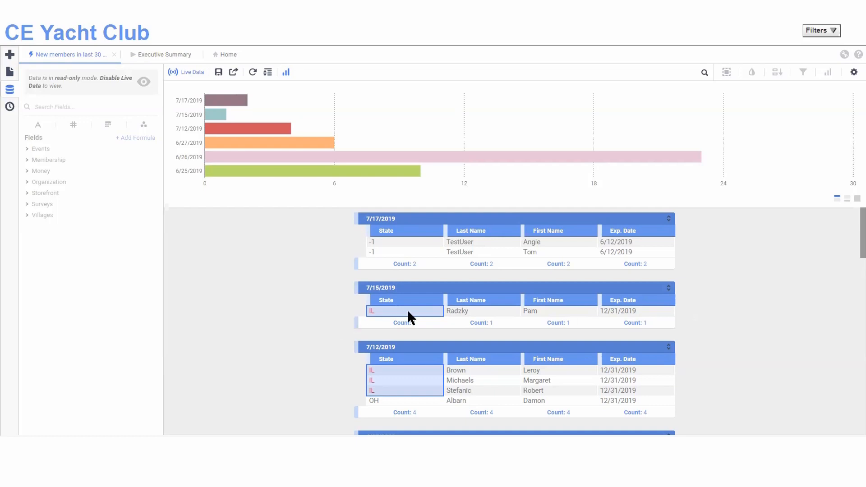
pyautogui.click(187, 73)
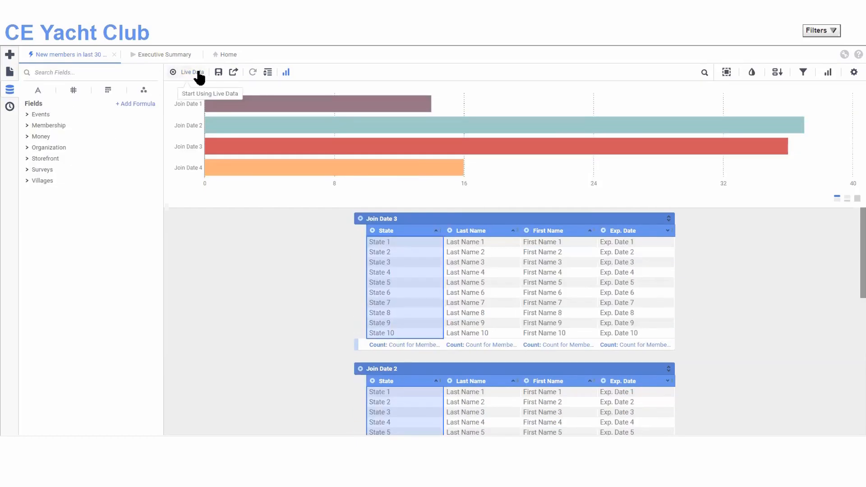
pyautogui.click(115, 54)
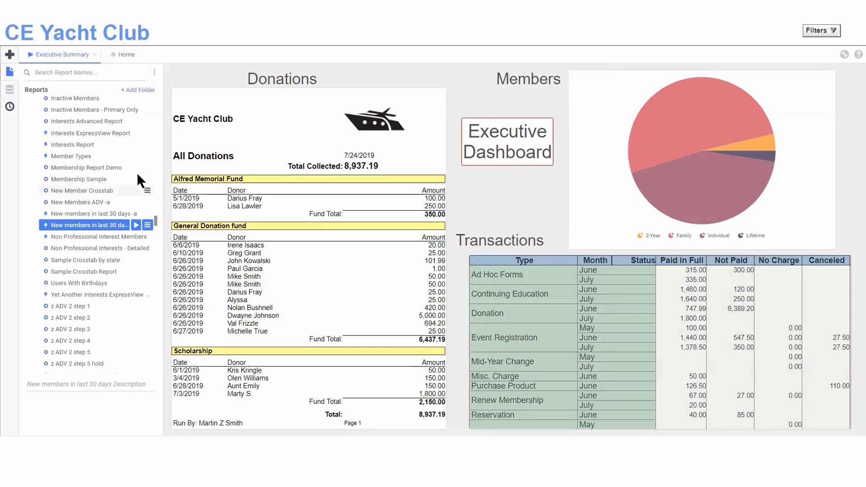
# Run the Inactive Members report from the Membership folder and look through its member type and status groups.
pyautogui.scroll(2, 137, 171)
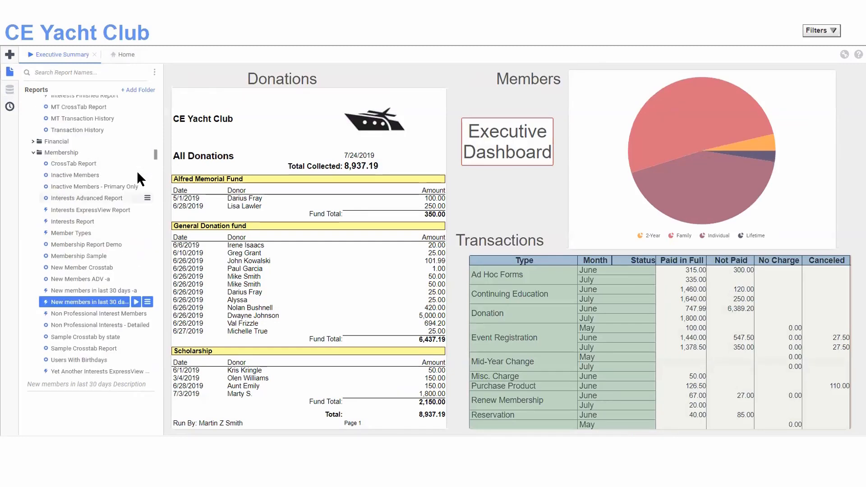
pyautogui.click(80, 189)
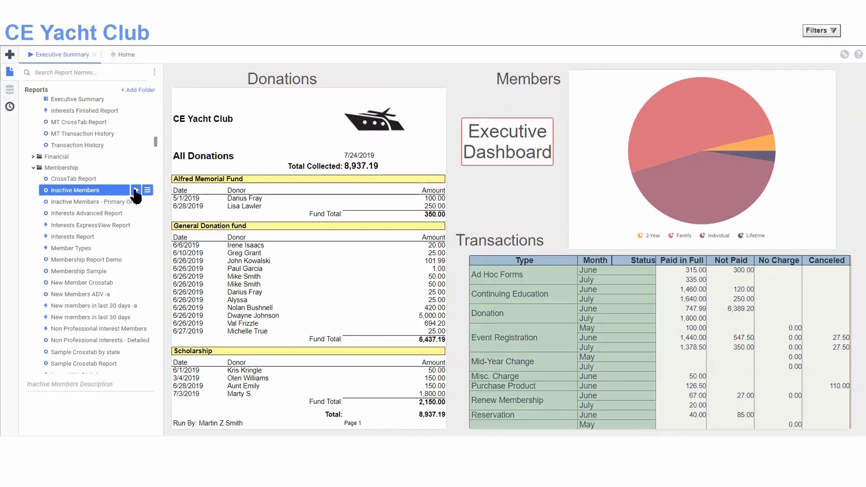
pyautogui.click(135, 190)
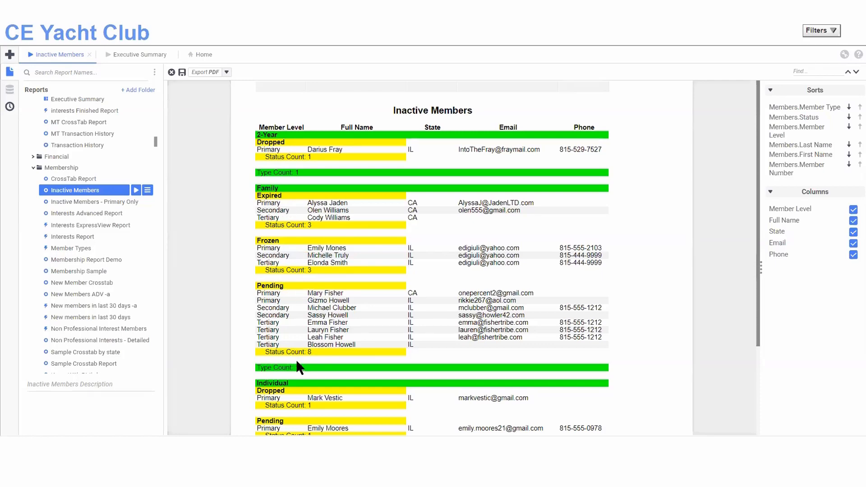
pyautogui.scroll(-3, 296, 360)
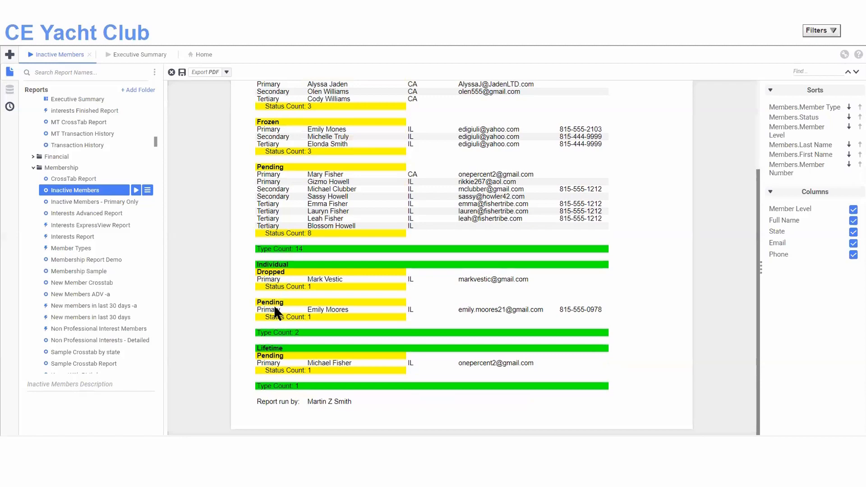
pyautogui.scroll(3, 267, 293)
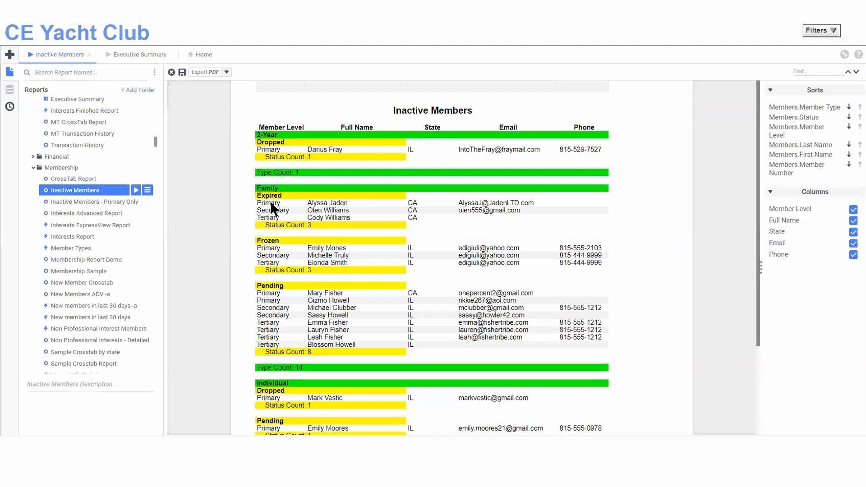
# Run the "Inactive Members - Primary Only" report and open it for editing.
pyautogui.click(91, 202)
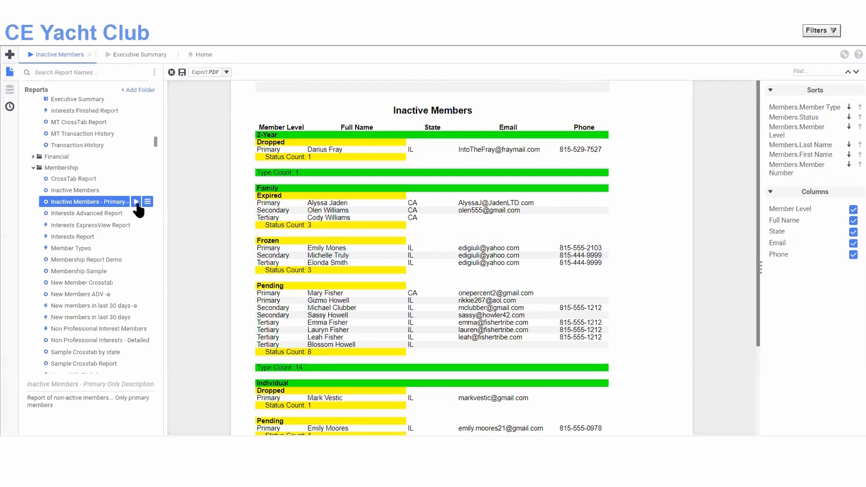
pyautogui.click(136, 202)
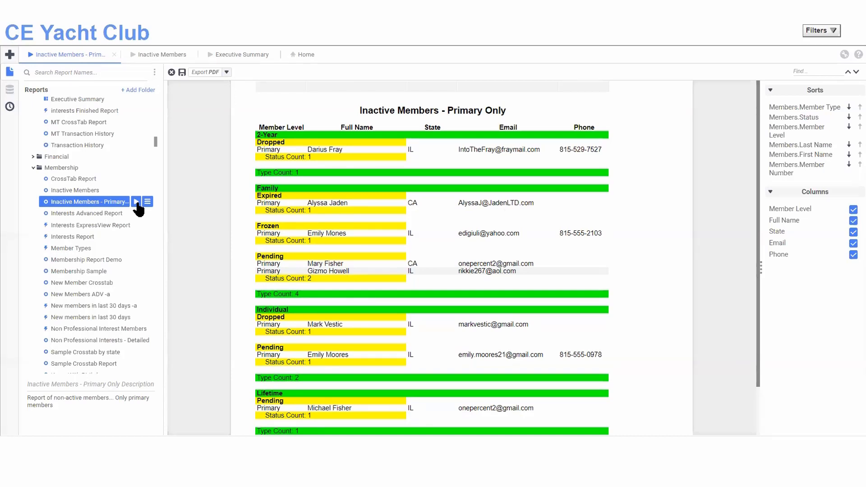
pyautogui.click(148, 203)
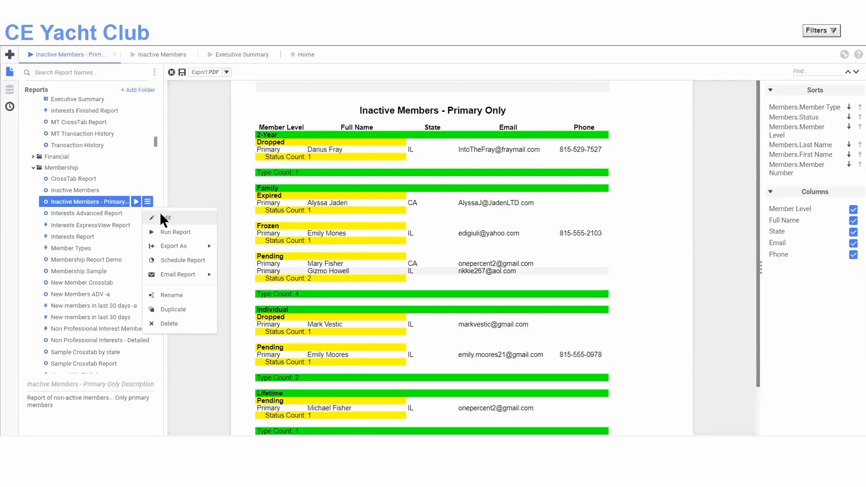
pyautogui.click(162, 218)
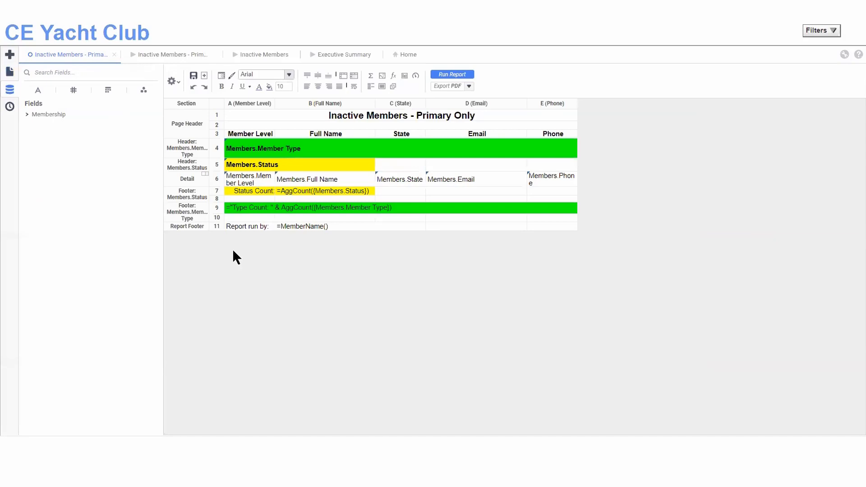
# Look over the section options available for the Page Header and the Member Type group header.
pyautogui.rightClick(190, 122)
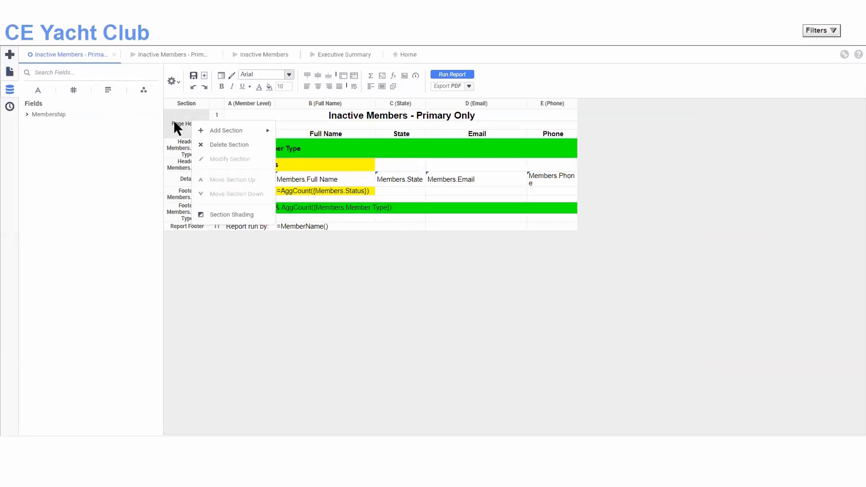
pyautogui.click(211, 247)
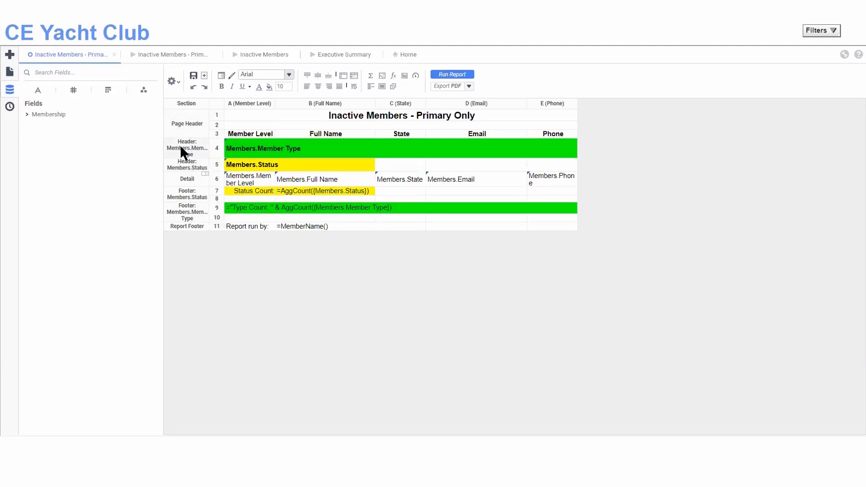
pyautogui.rightClick(187, 148)
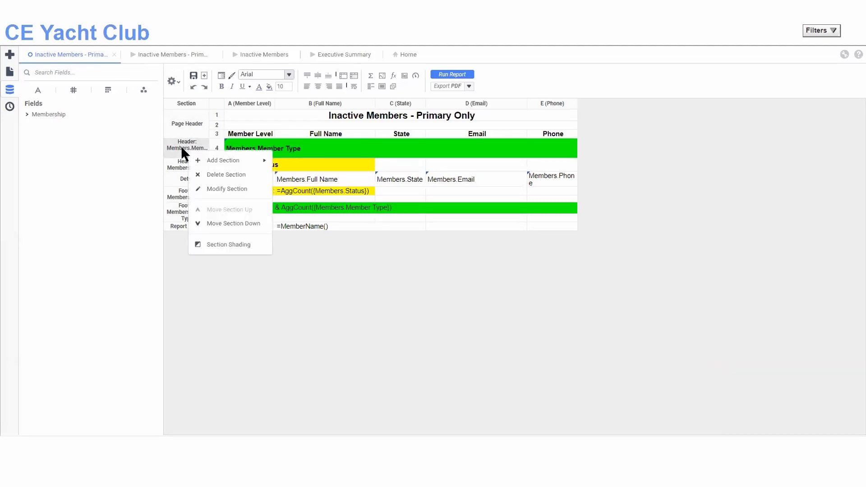
pyautogui.click(274, 266)
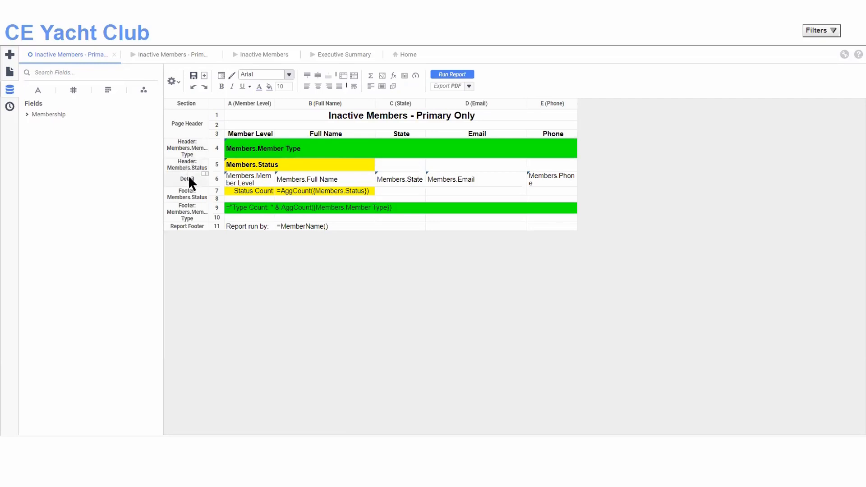
# Open the report filters and try the Members.Status filter as Is One Of with Pending, Prospective and Dropped.
pyautogui.click(177, 82)
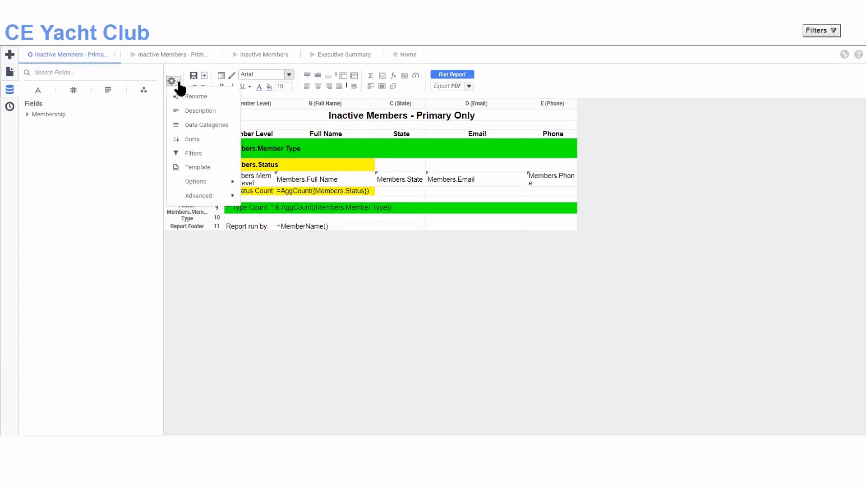
pyautogui.click(192, 154)
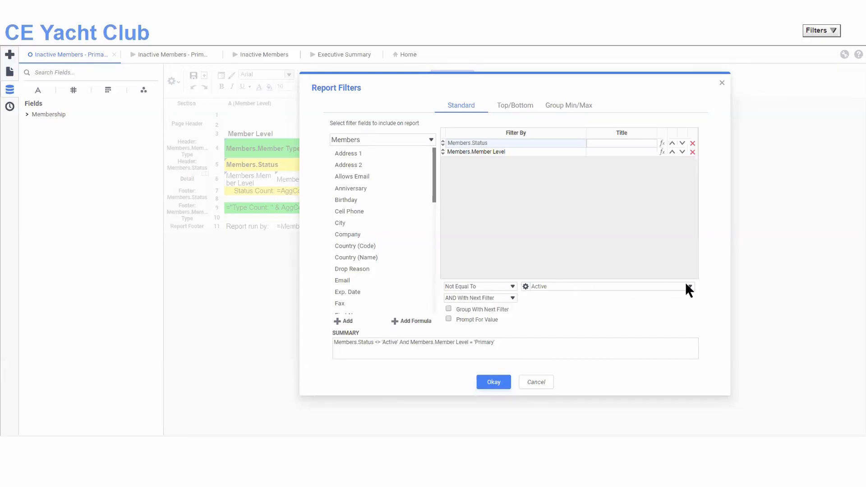
pyautogui.click(514, 286)
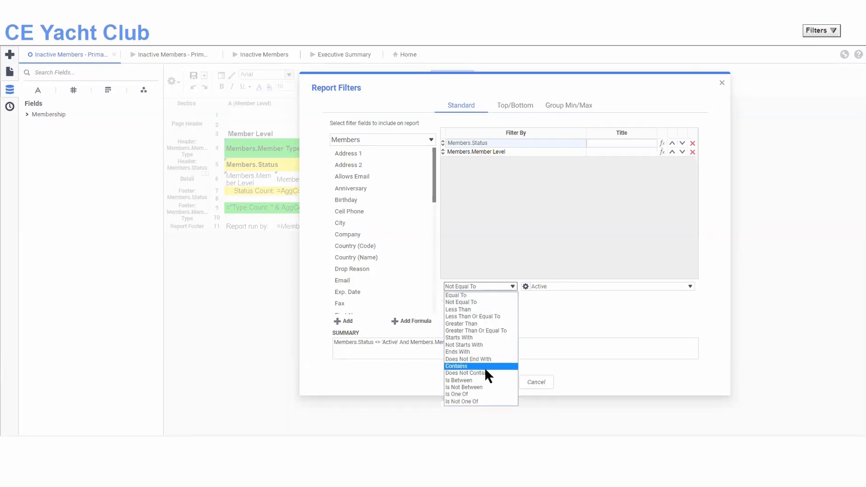
pyautogui.click(461, 395)
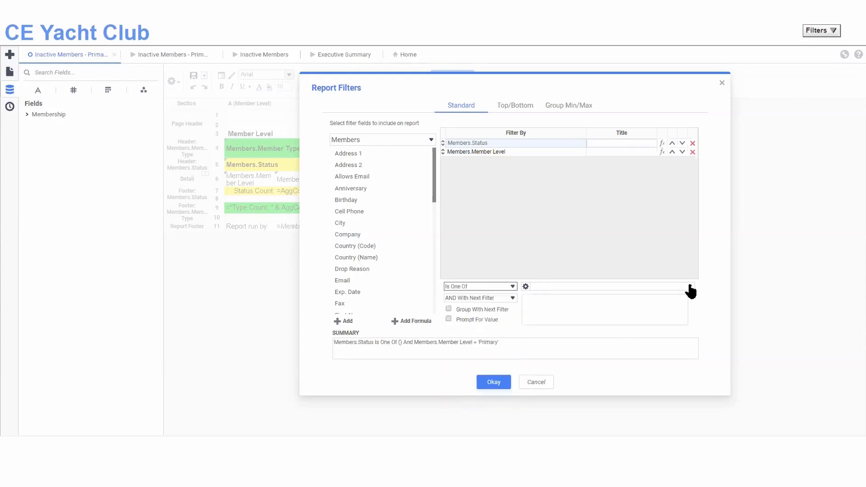
pyautogui.click(690, 287)
pyautogui.click(536, 313)
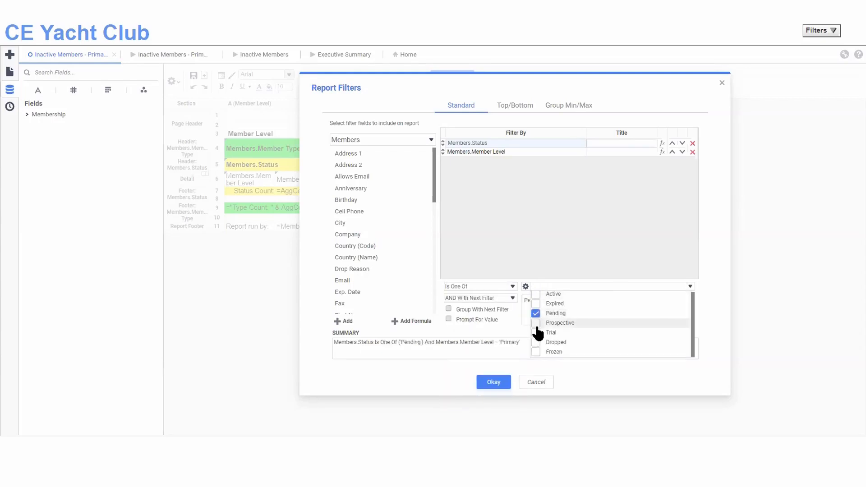
pyautogui.click(537, 325)
pyautogui.click(535, 343)
# Reset the Members.Status filter to Not Equal To Active, then check the Members.Member Level filter and cancel the filter dialog.
pyautogui.click(535, 343)
pyautogui.click(536, 324)
pyautogui.click(536, 314)
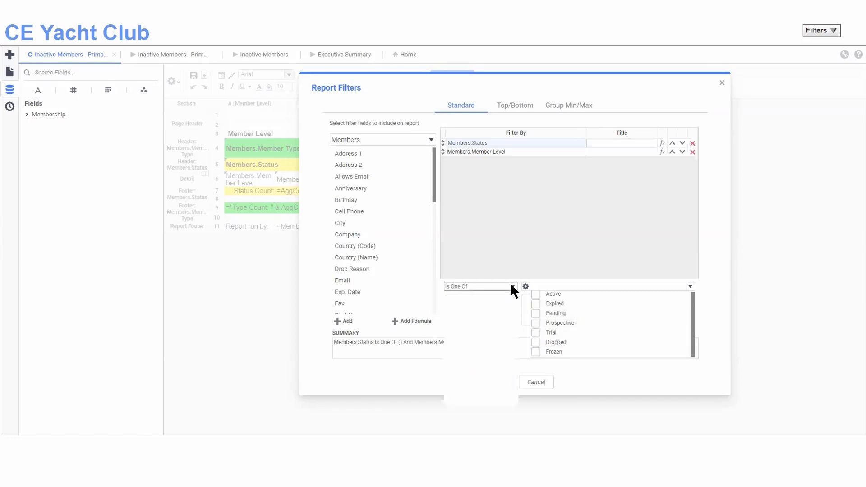
pyautogui.click(510, 286)
pyautogui.click(467, 302)
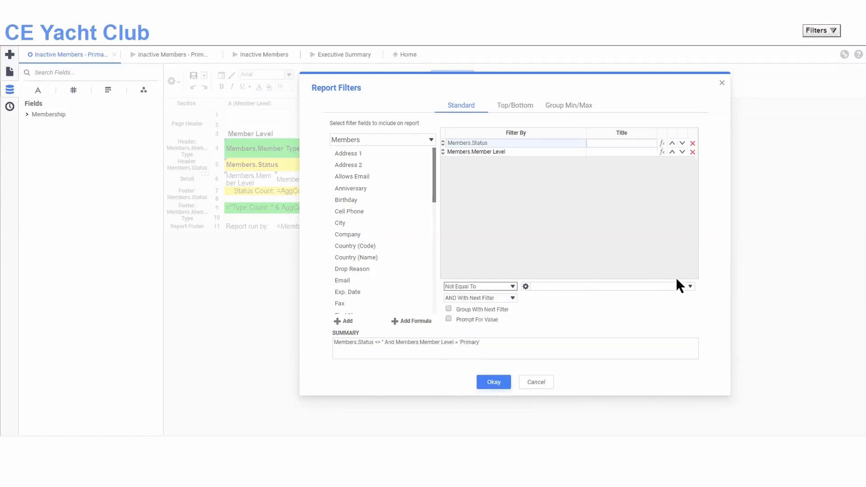
pyautogui.click(690, 287)
pyautogui.click(557, 294)
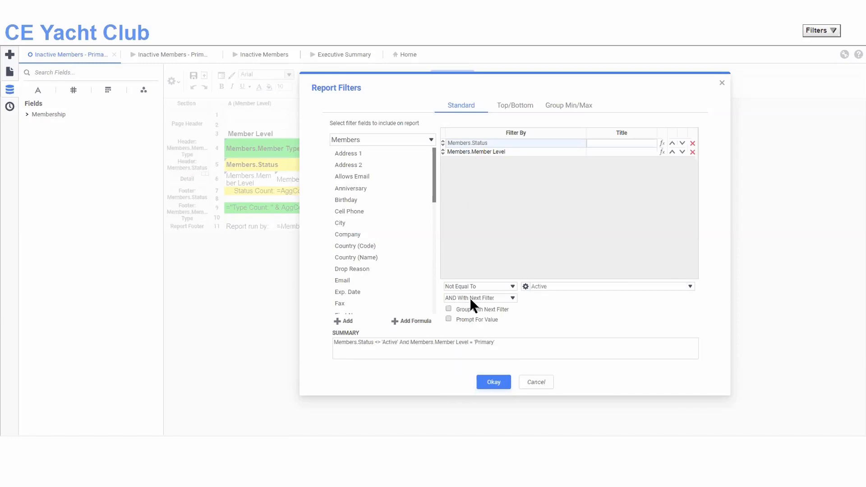
pyautogui.click(479, 153)
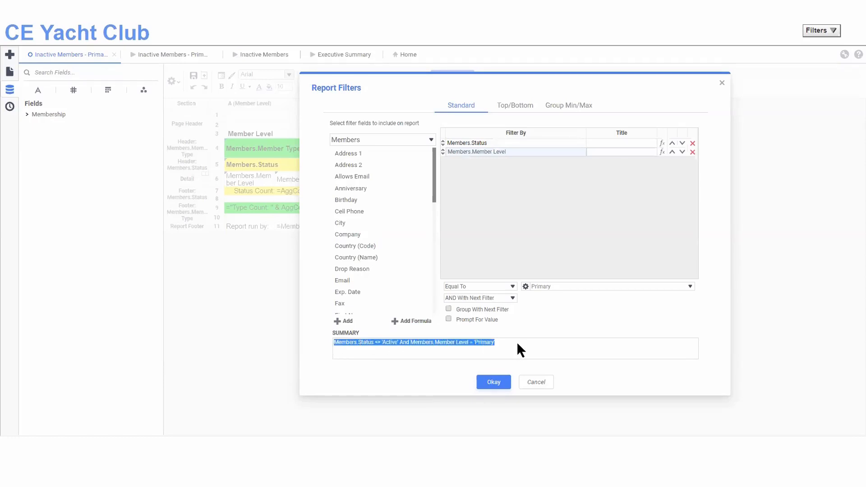
pyautogui.click(537, 383)
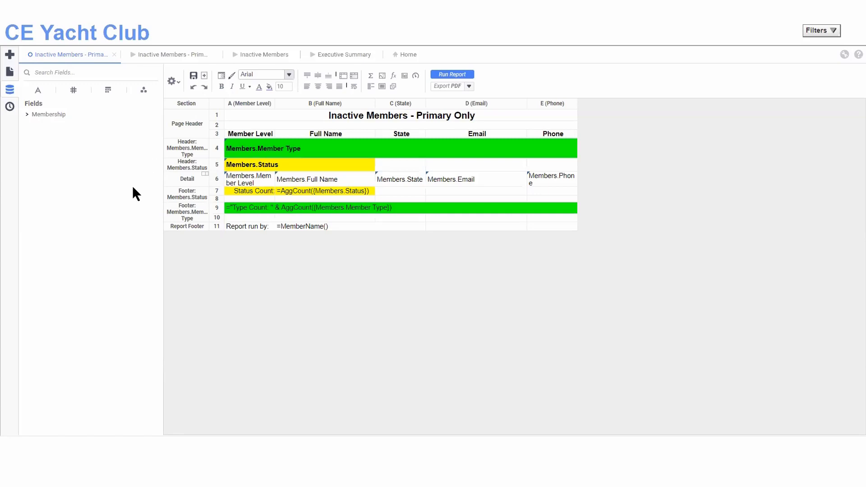
# Open the "Non Professional Interest Members" ExpressView report from the Membership folder.
pyautogui.click(10, 72)
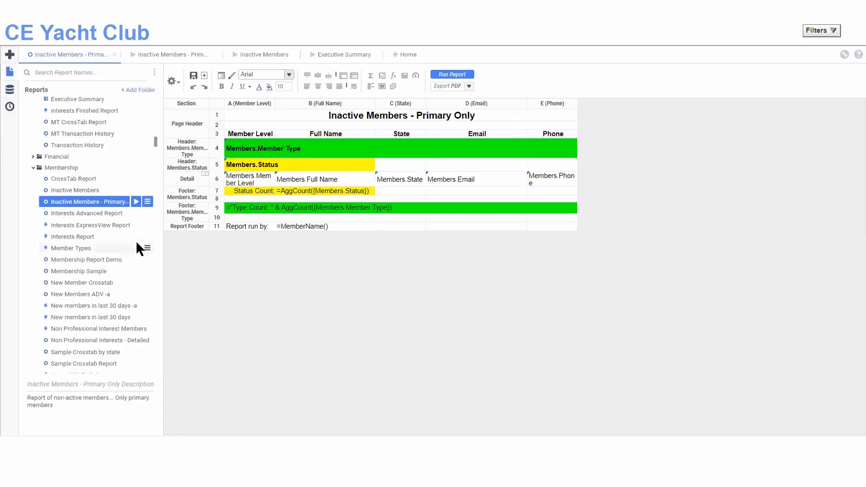
pyautogui.scroll(-2, 136, 244)
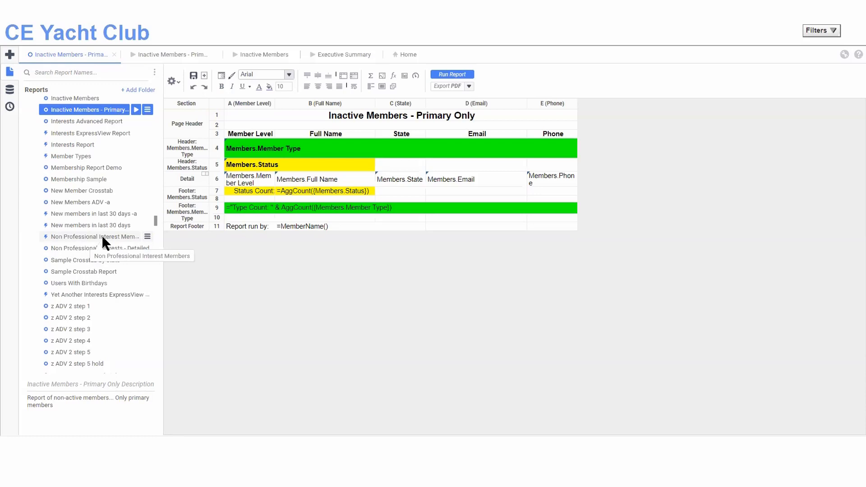
pyautogui.click(103, 238)
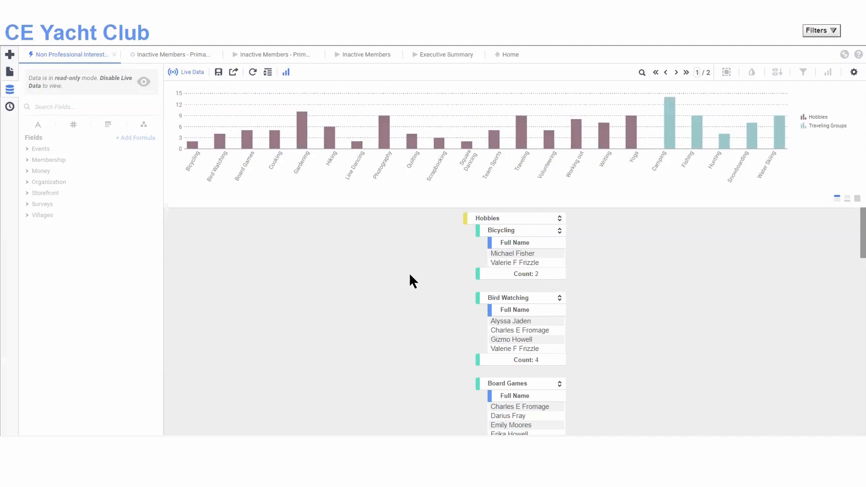
# Turn off live data and inspect the condition and category choices of the Interests.Category Name filter.
pyautogui.click(184, 74)
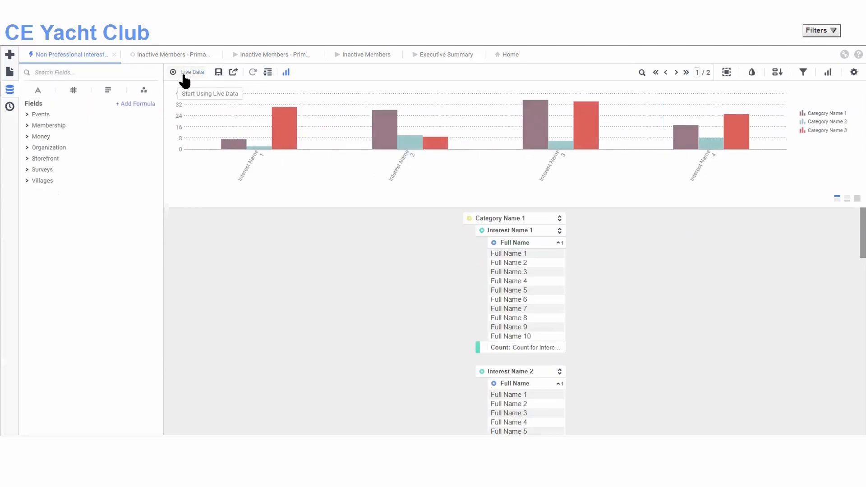
pyautogui.click(804, 72)
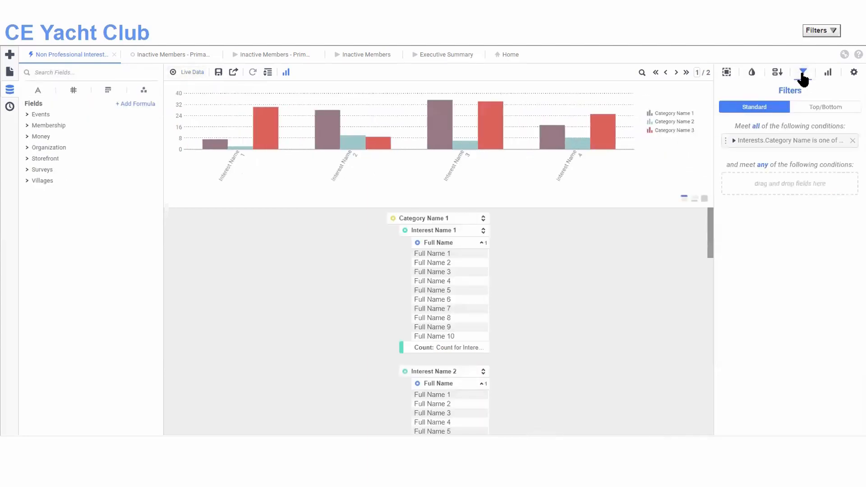
pyautogui.click(796, 143)
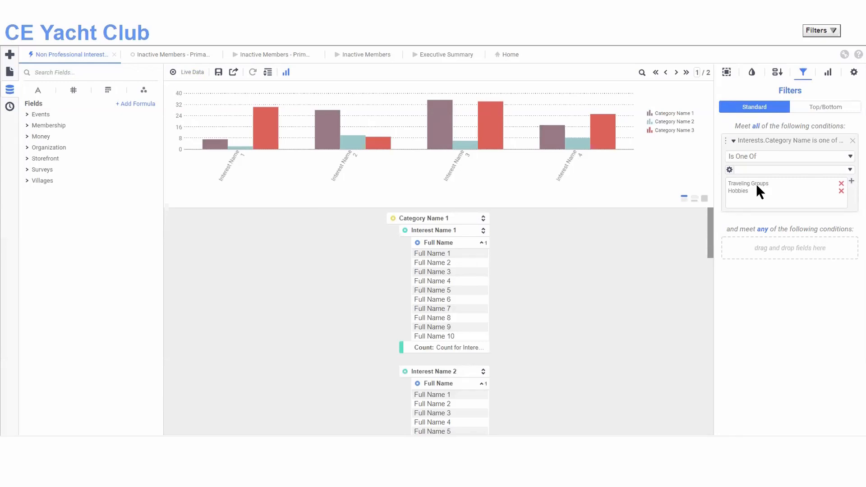
pyautogui.click(850, 170)
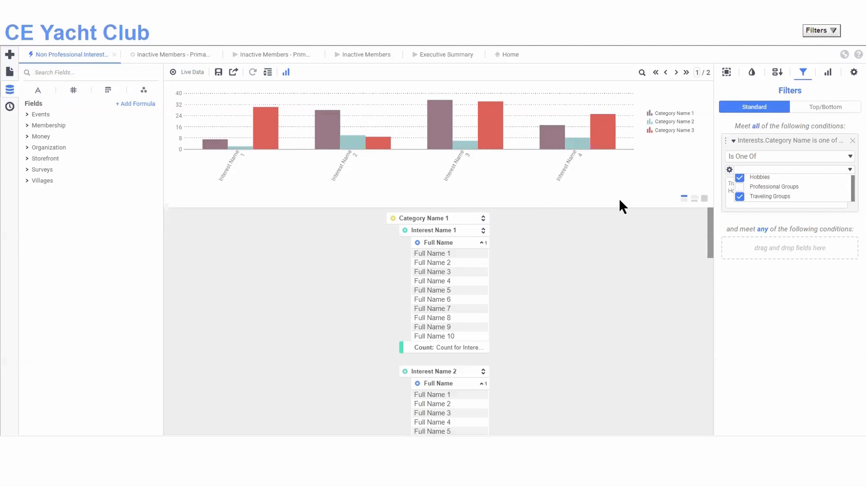
pyautogui.click(803, 73)
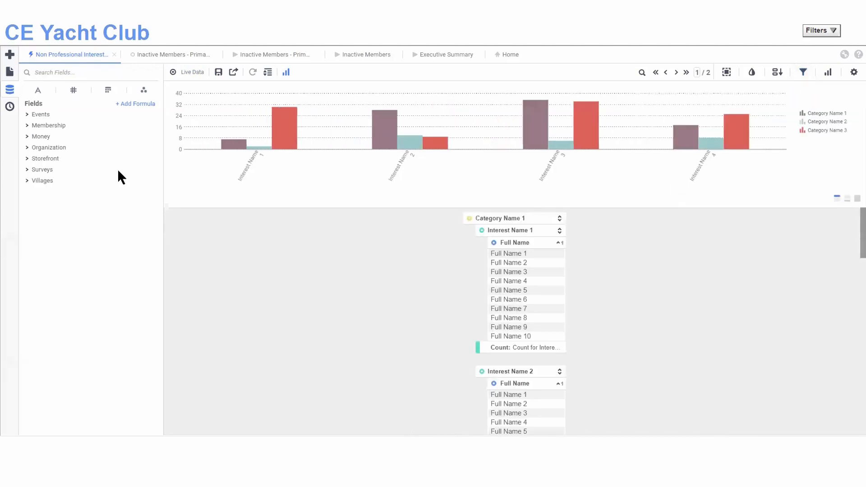
# Run the "Non Professional Interests - Detailed" report from the Membership folder.
pyautogui.click(10, 91)
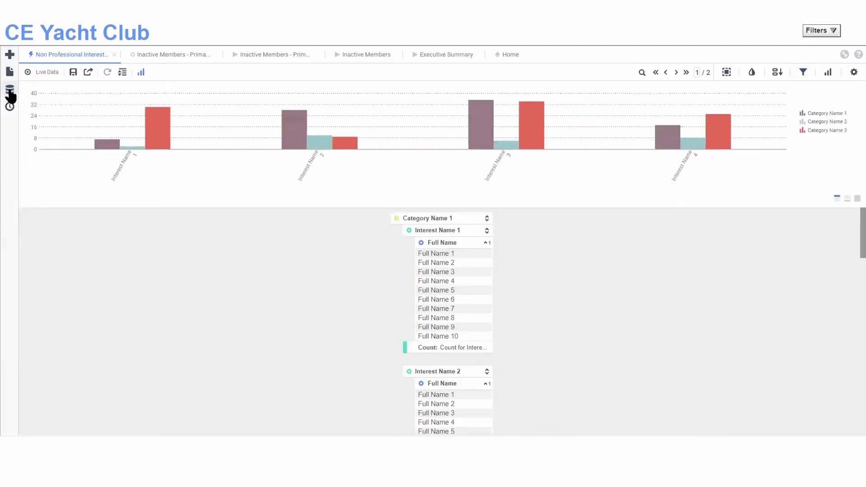
pyautogui.click(9, 91)
pyautogui.click(9, 71)
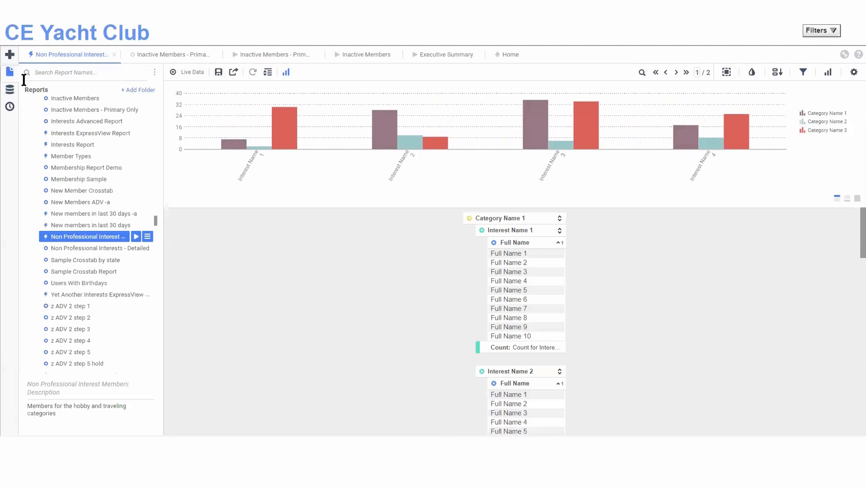
pyautogui.click(106, 248)
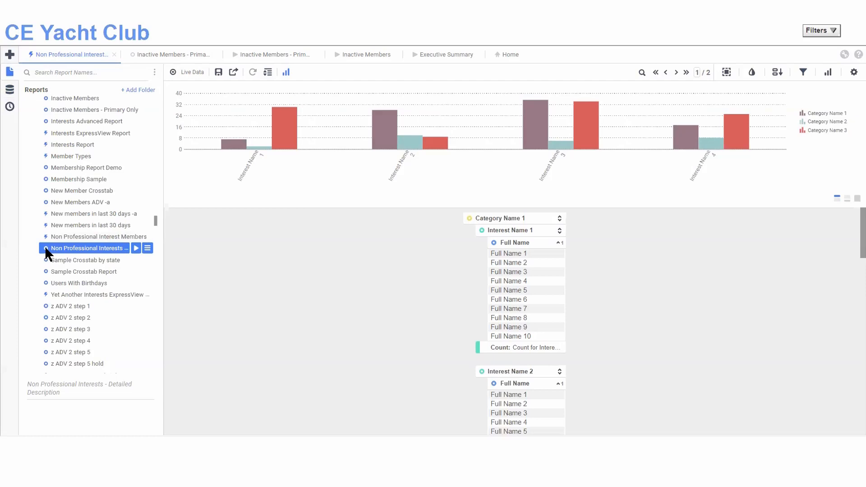
pyautogui.click(137, 248)
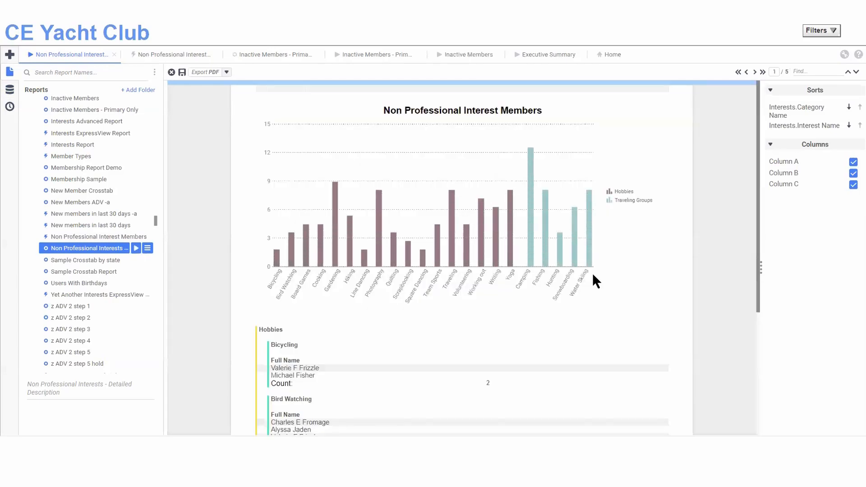
# Look through the report's chart, its Hobbies and Traveling Groups pages and the report totals, and return to the first page.
pyautogui.scroll(-2, 723, 258)
pyautogui.scroll(2, 724, 259)
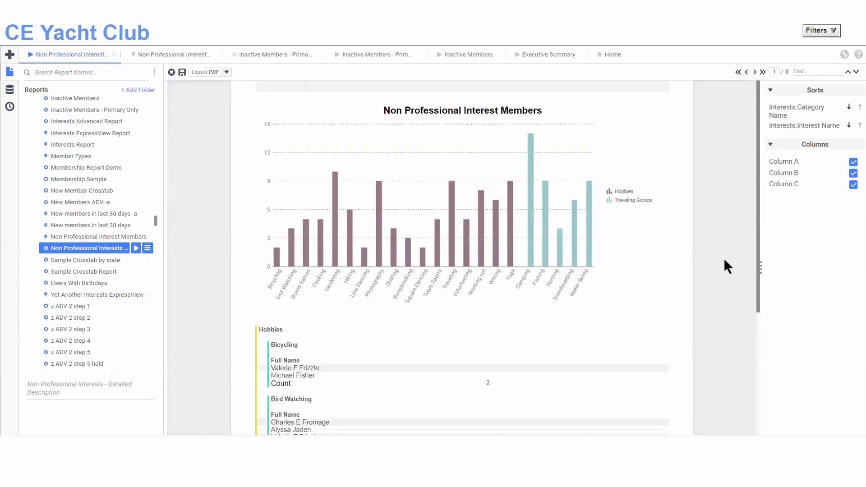
pyautogui.scroll(-3, 724, 258)
pyautogui.scroll(-1, 725, 260)
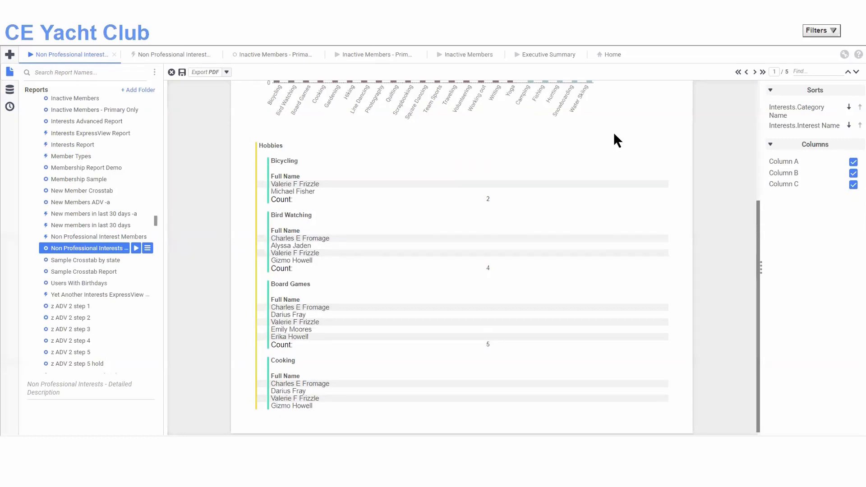
pyautogui.hotkey('ctrl', '-')
pyautogui.hotkey('ctrl', '-')
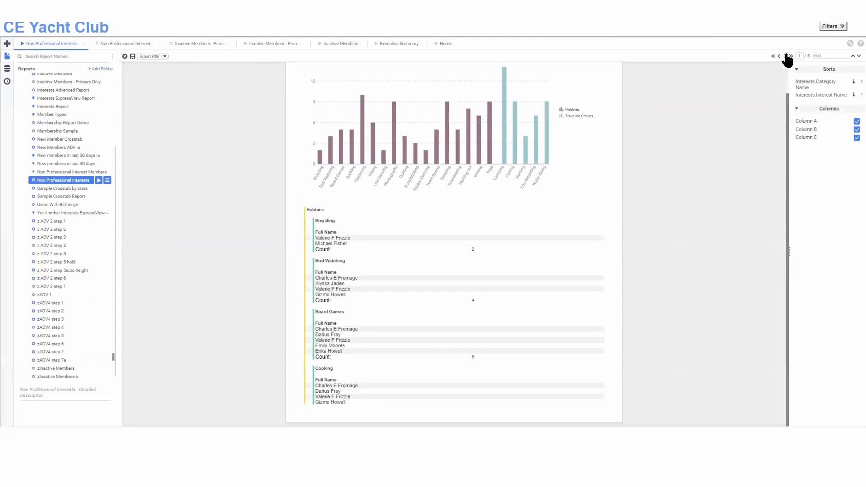
pyautogui.click(786, 56)
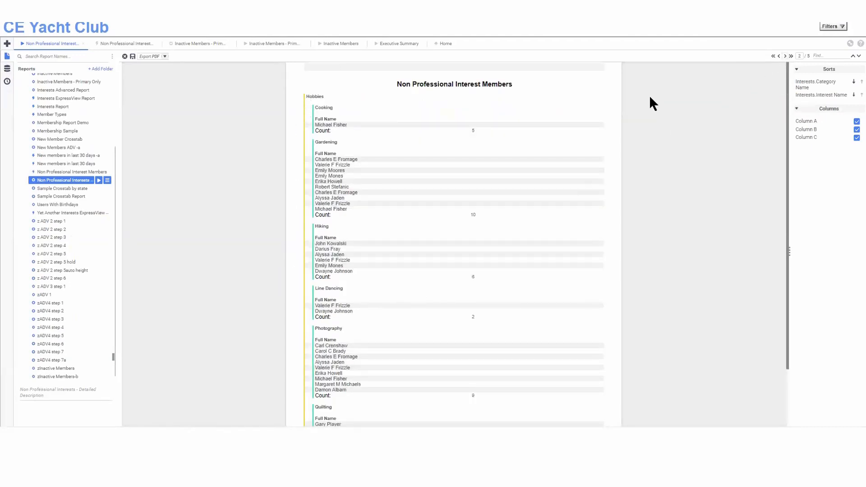
pyautogui.click(786, 56)
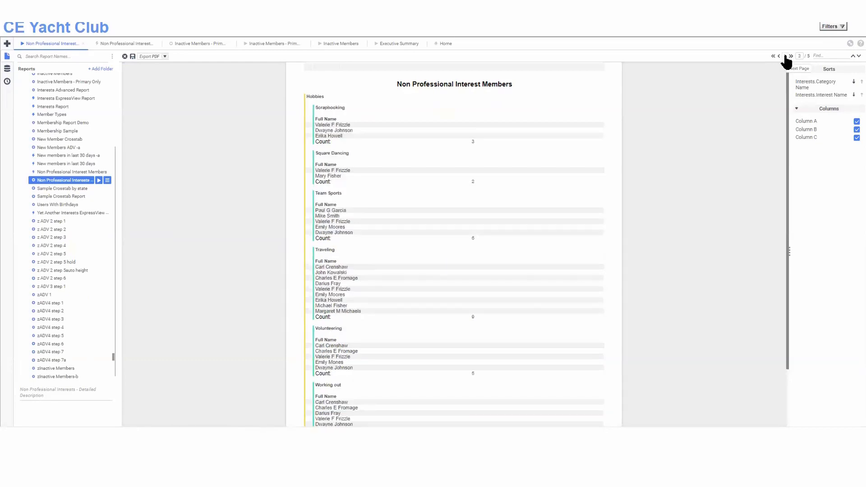
pyautogui.click(786, 56)
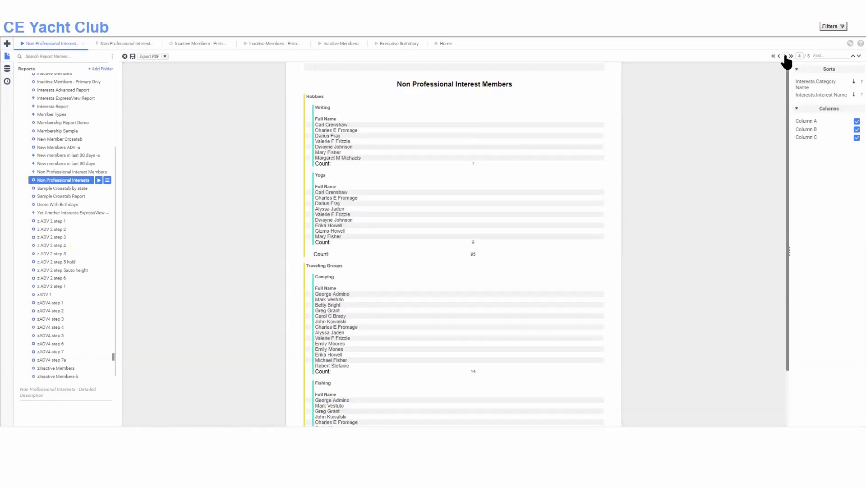
pyautogui.click(786, 56)
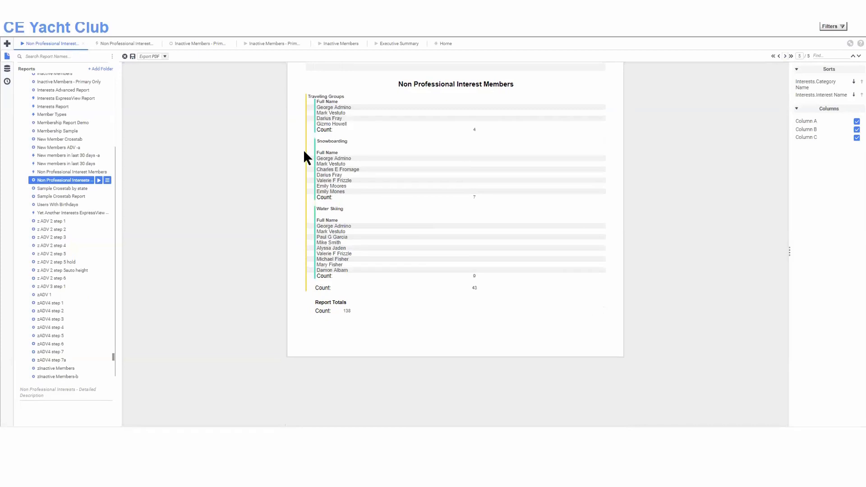
pyautogui.click(773, 56)
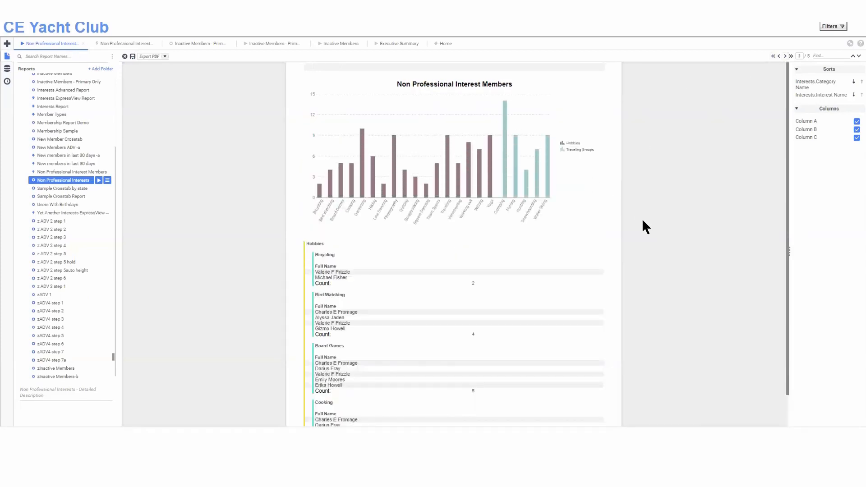
pyautogui.hotkey('ctrl', '+')
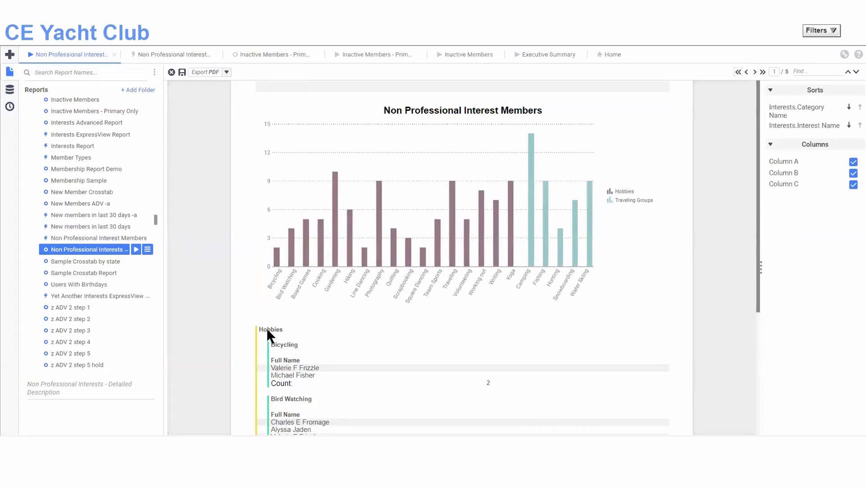
# View the report's second page and open the "Non Professional Interests - Detailed" report for editing.
pyautogui.click(755, 72)
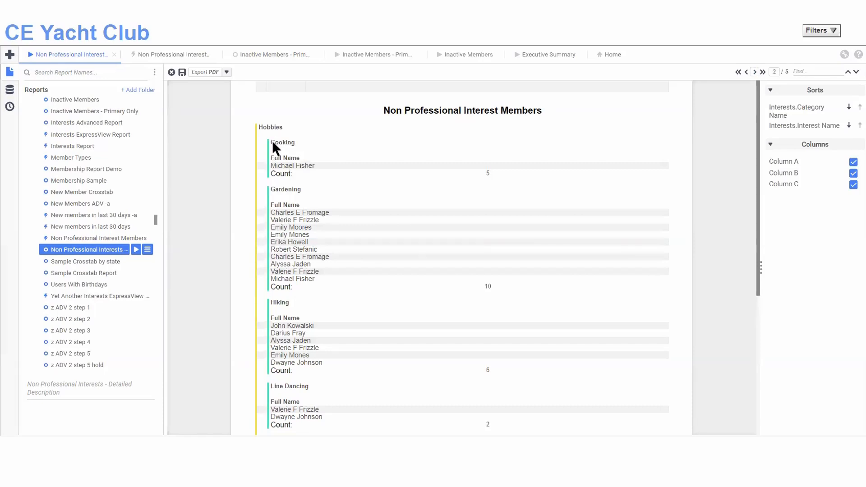
pyautogui.click(174, 56)
pyautogui.click(106, 56)
pyautogui.click(148, 249)
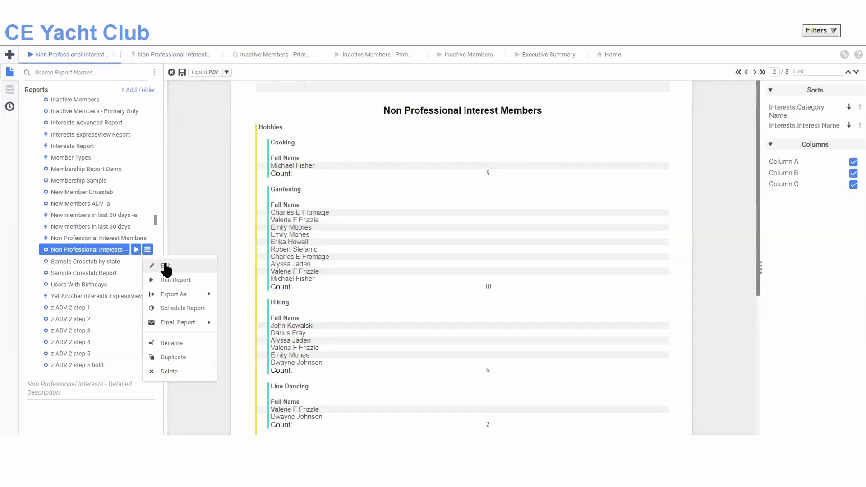
pyautogui.click(164, 263)
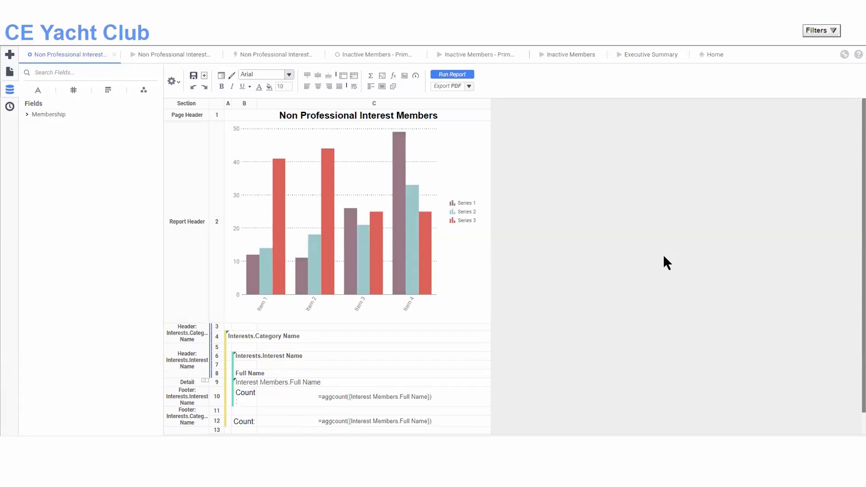
# Inspect the row options, including Repeat Row, for the Interests.Category Name header rows in the report design.
pyautogui.scroll(-1, 210, 312)
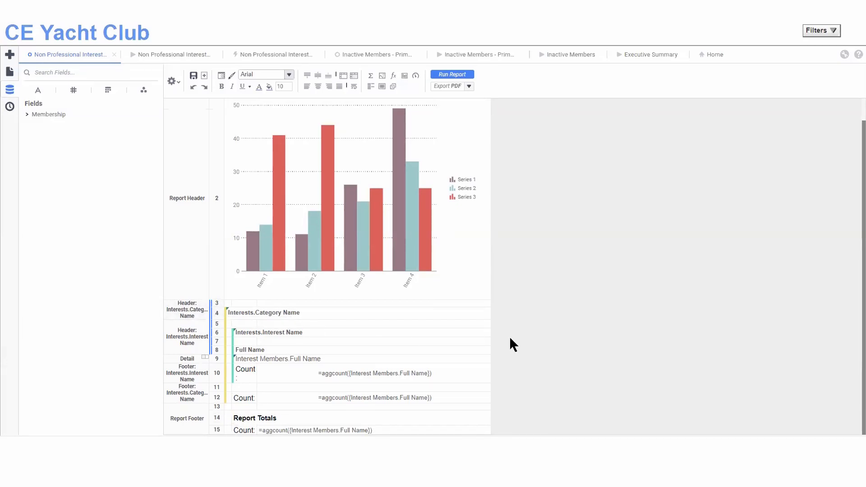
pyautogui.hotkey('ctrl', '+')
pyautogui.hotkey('ctrl', '+')
pyautogui.hotkey('ctrl', '+')
pyautogui.hotkey('ctrl', '+')
pyautogui.scroll(-1, 267, 327)
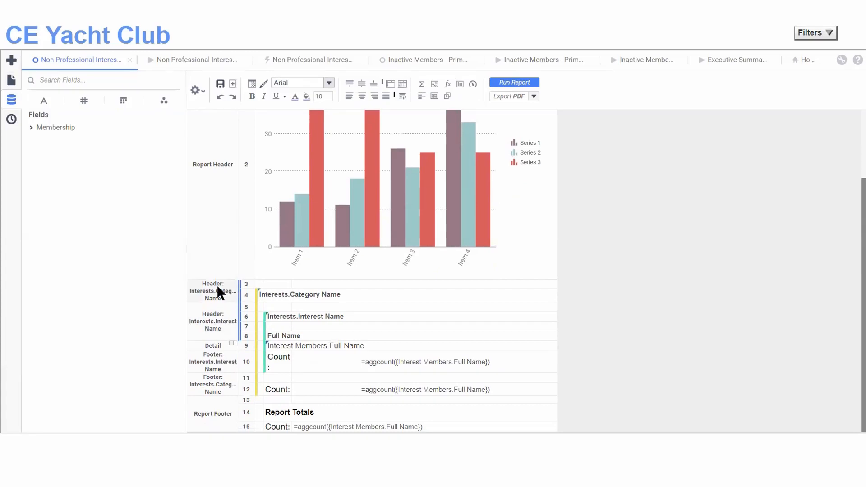
pyautogui.rightClick(242, 281)
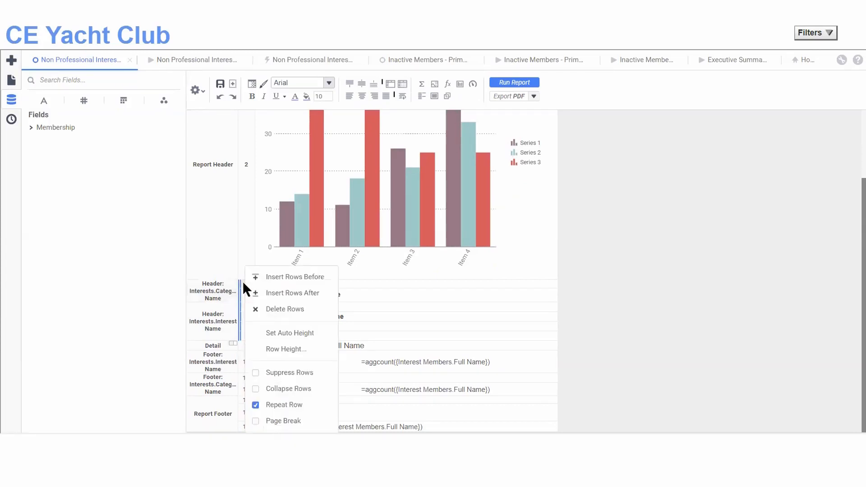
pyautogui.click(287, 406)
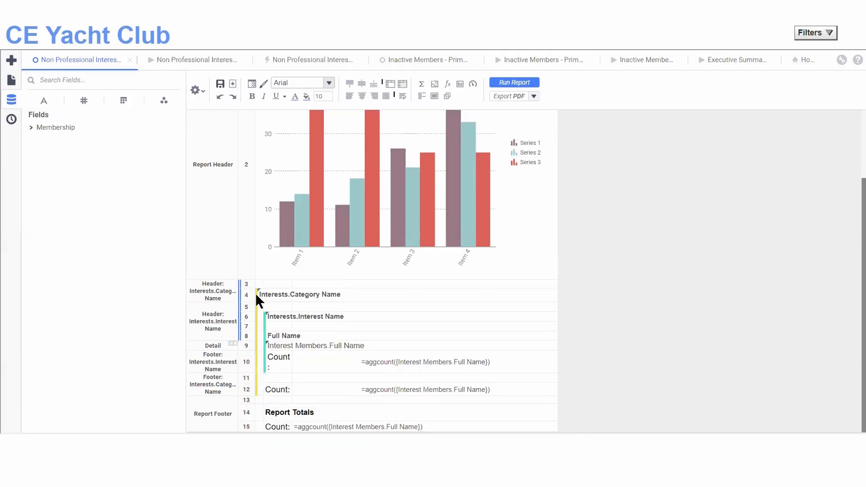
# Inspect the Interests.Interest Name cell's number format, left border width and border color choices, and leave the formatting without applying changes.
pyautogui.click(277, 316)
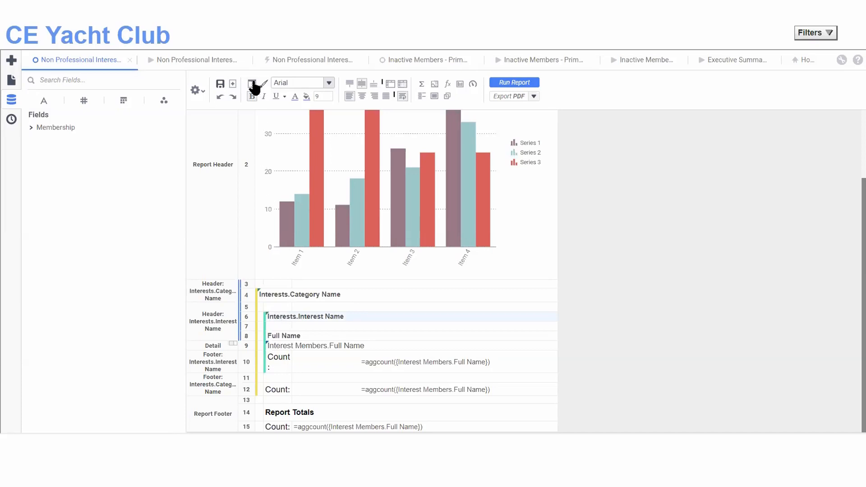
pyautogui.rightClick(333, 317)
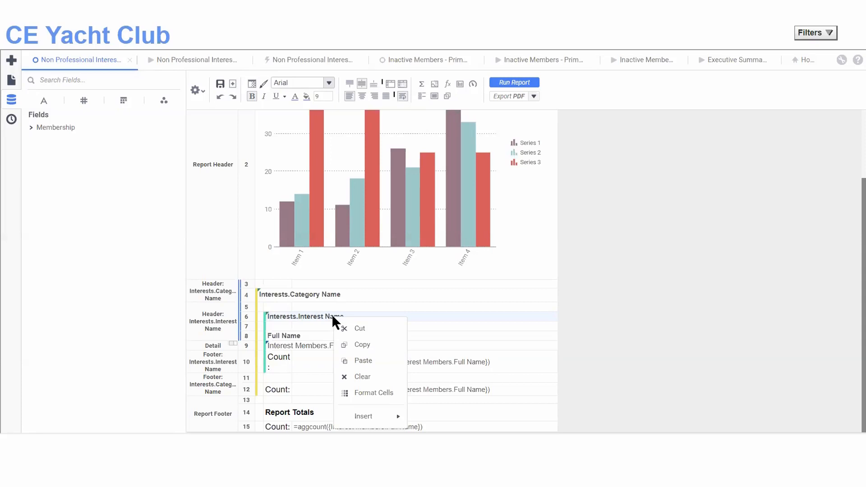
pyautogui.click(378, 393)
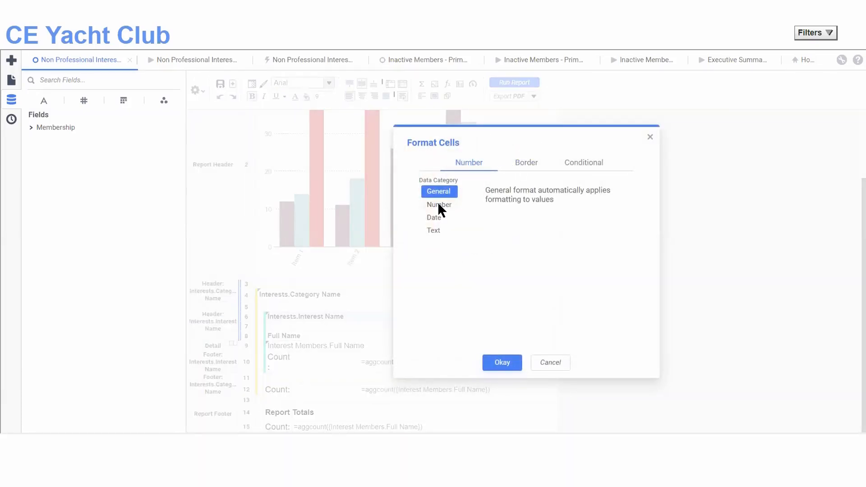
pyautogui.click(522, 168)
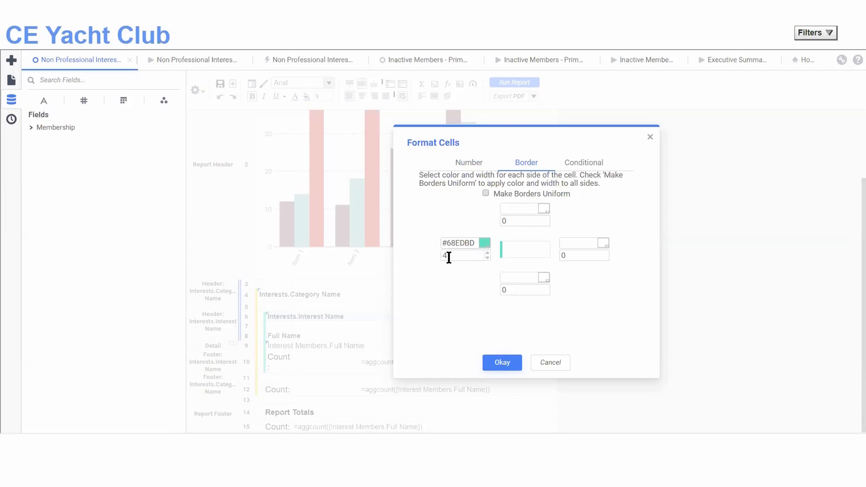
pyautogui.click(485, 244)
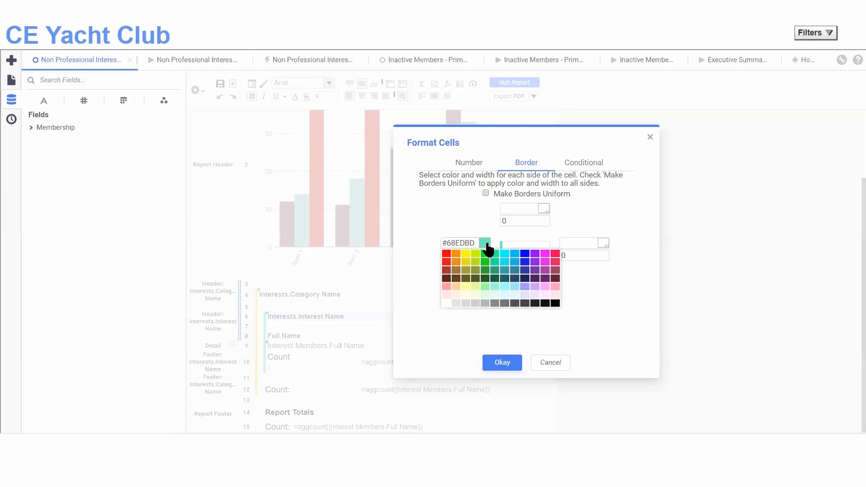
pyautogui.click(629, 294)
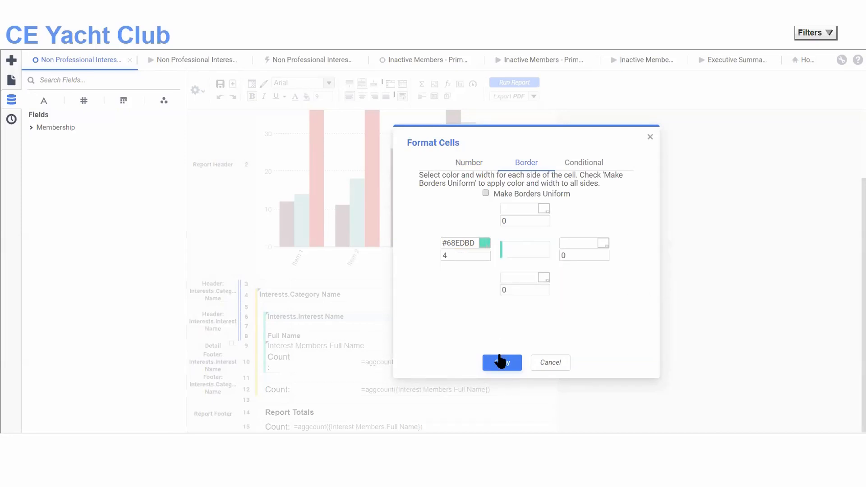
pyautogui.click(553, 366)
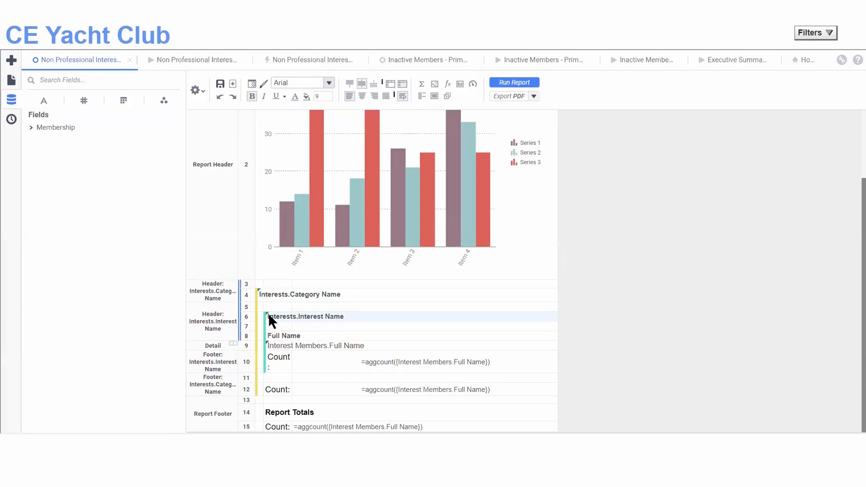
# Select the interest group's cells together, from the Interests.Interest Name header down to its Count label.
pyautogui.click(274, 328)
pyautogui.click(274, 337)
pyautogui.moveTo(273, 355); pyautogui.dragTo(274, 357)
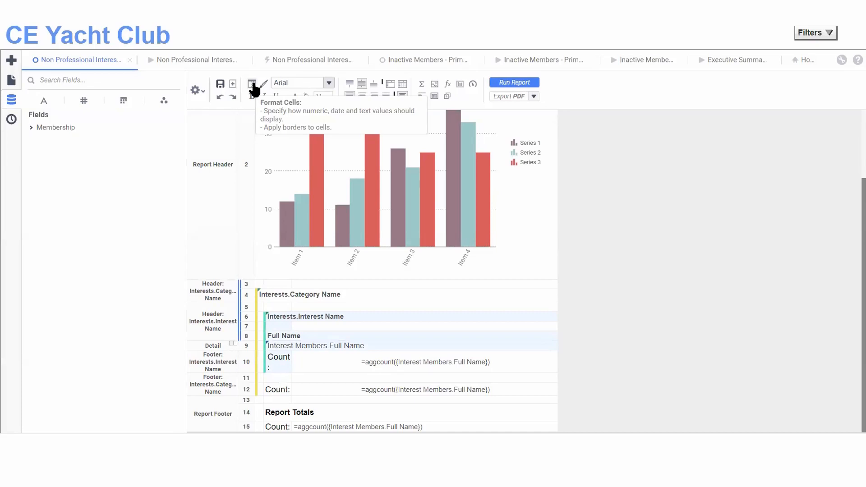
# Close all open Non Professional Interest and Inactive Members reports, keeping the Executive Summary open.
pyautogui.click(130, 61)
pyautogui.click(130, 61)
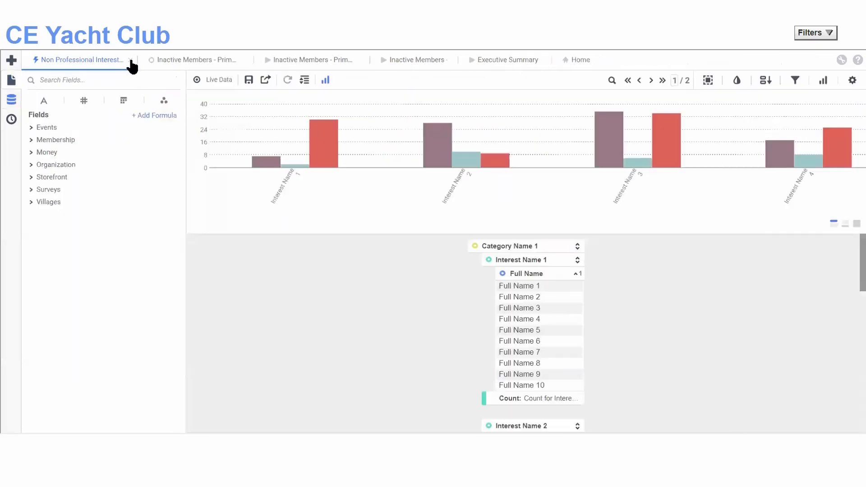
pyautogui.click(130, 61)
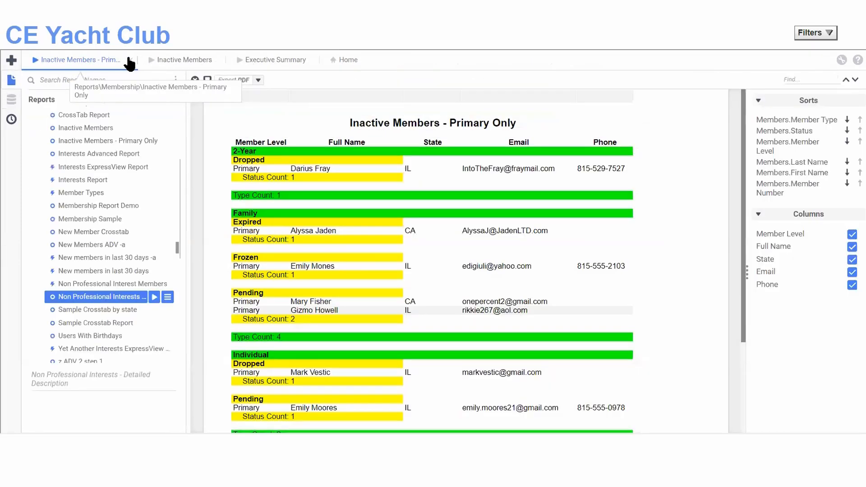
pyautogui.click(131, 61)
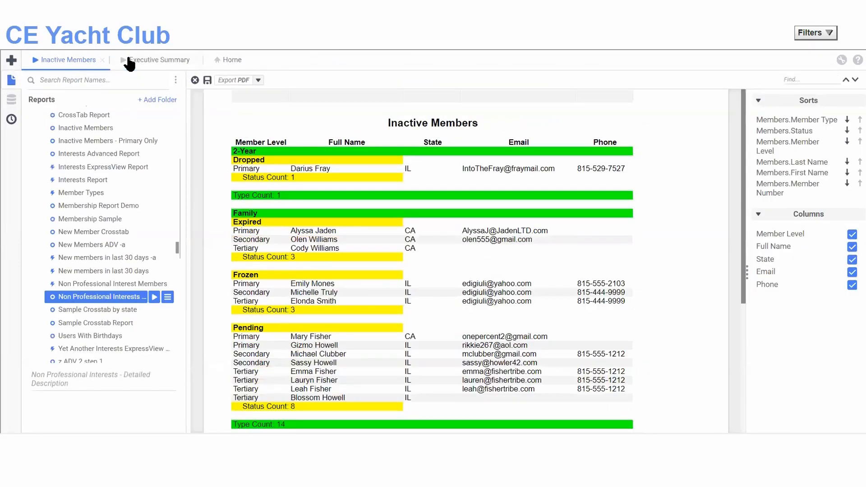
pyautogui.click(103, 61)
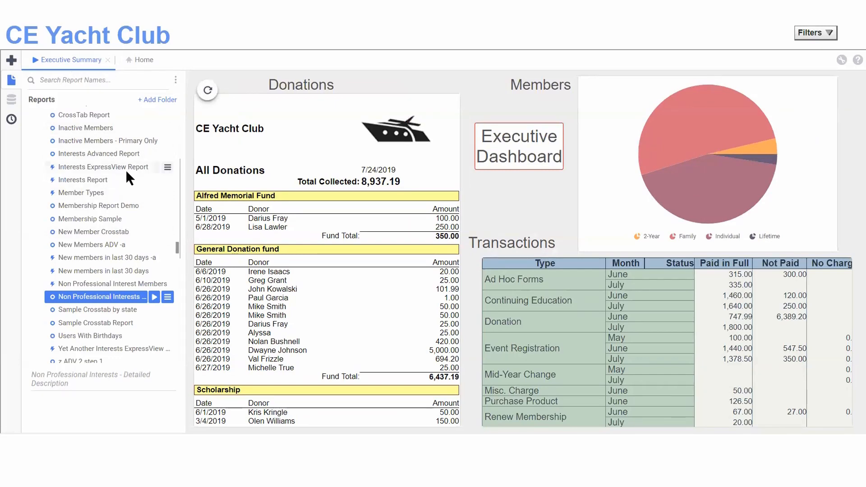
# Collapse the Membership folder and run the "Donations - All" report from the Financial folder.
pyautogui.scroll(3, 126, 170)
pyautogui.click(39, 240)
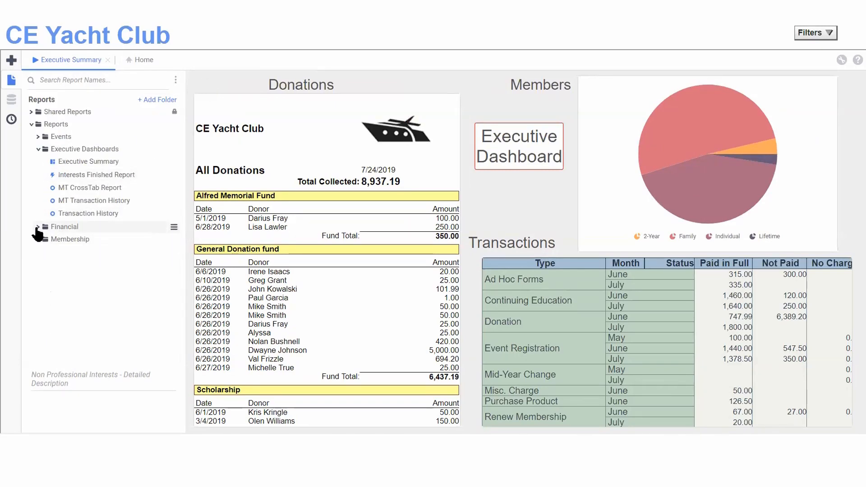
pyautogui.click(38, 227)
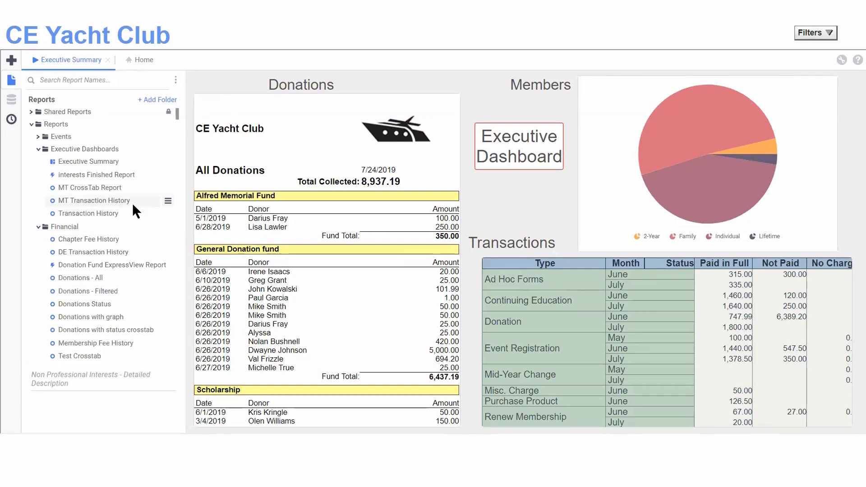
pyautogui.click(91, 278)
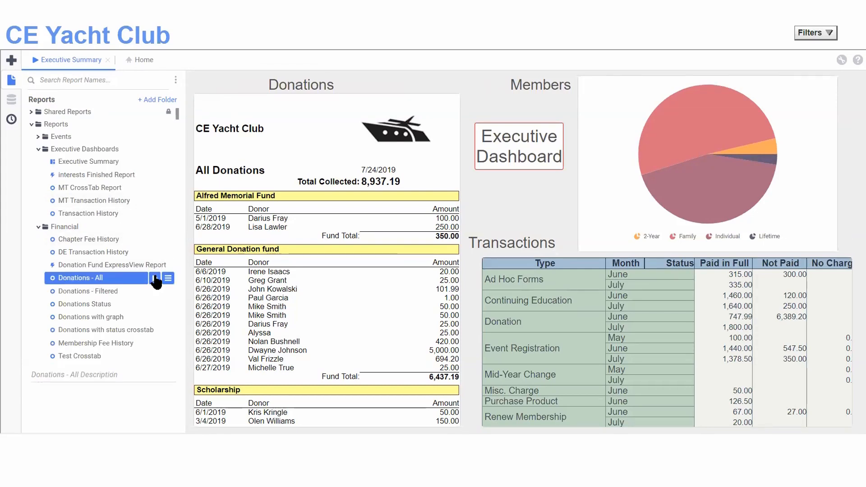
pyautogui.click(154, 278)
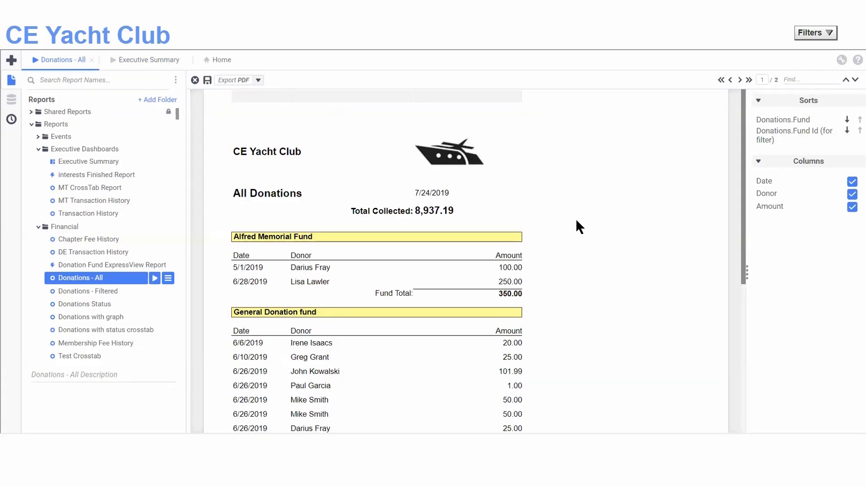
# Look through the donations listed per fund, the fund totals and the grand total, and return to the report's header.
pyautogui.scroll(-5, 577, 221)
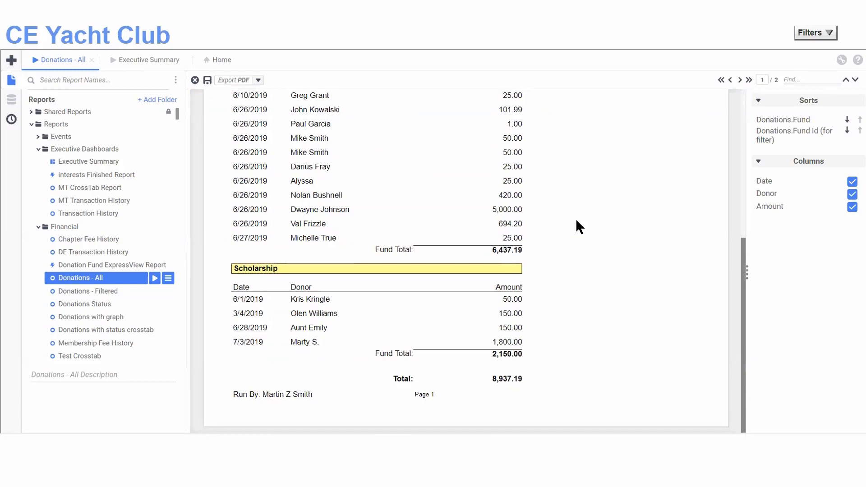
pyautogui.scroll(5, 576, 219)
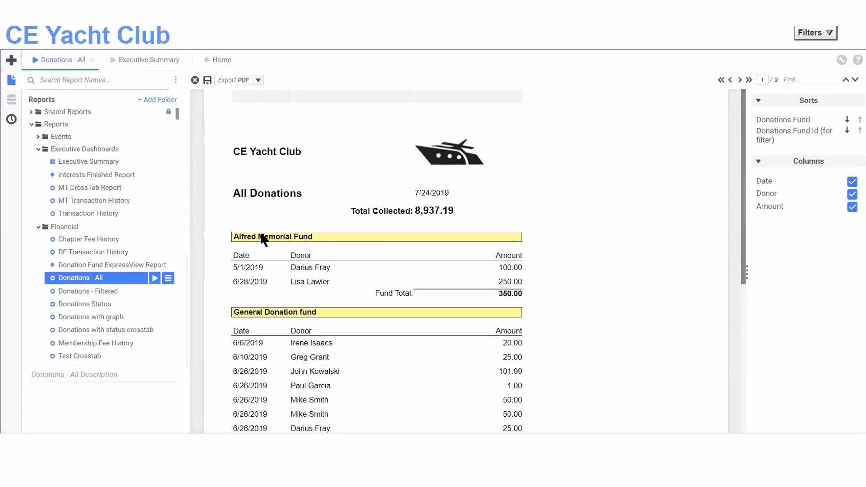
pyautogui.scroll(-4, 275, 236)
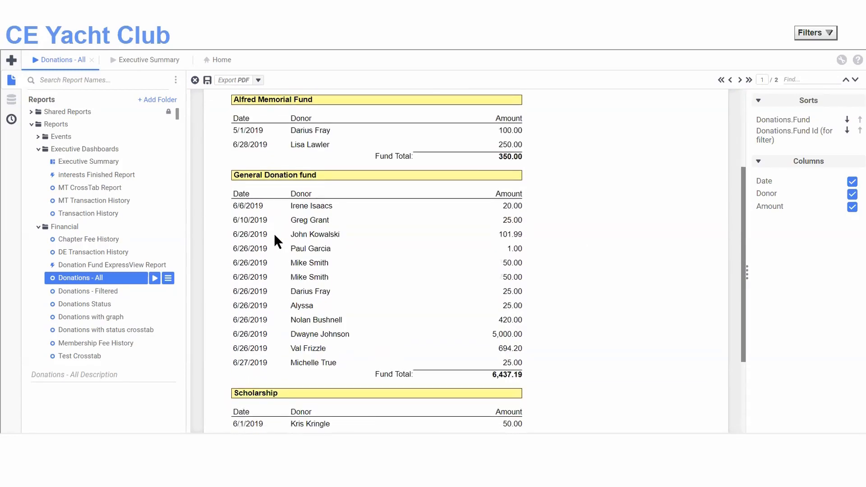
pyautogui.scroll(6, 275, 234)
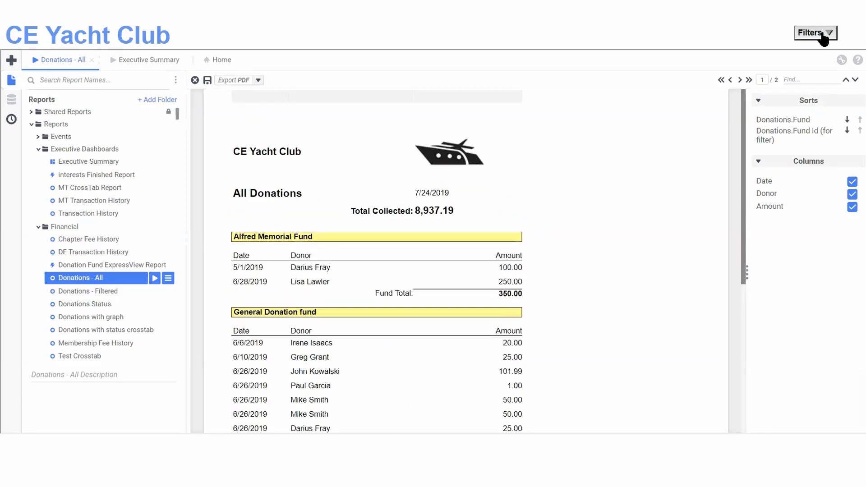
# Run the "Donations - Filtered" report and set its Donations.Fund filter value to General Donation fund.
pyautogui.click(112, 292)
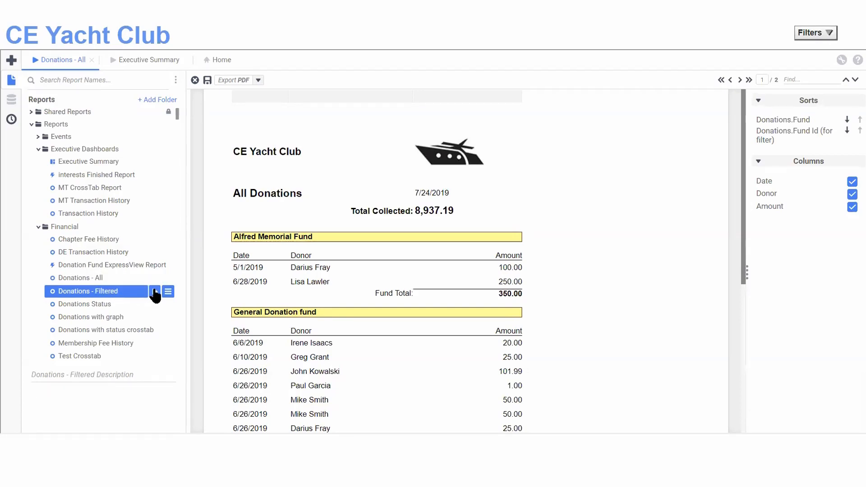
pyautogui.click(154, 292)
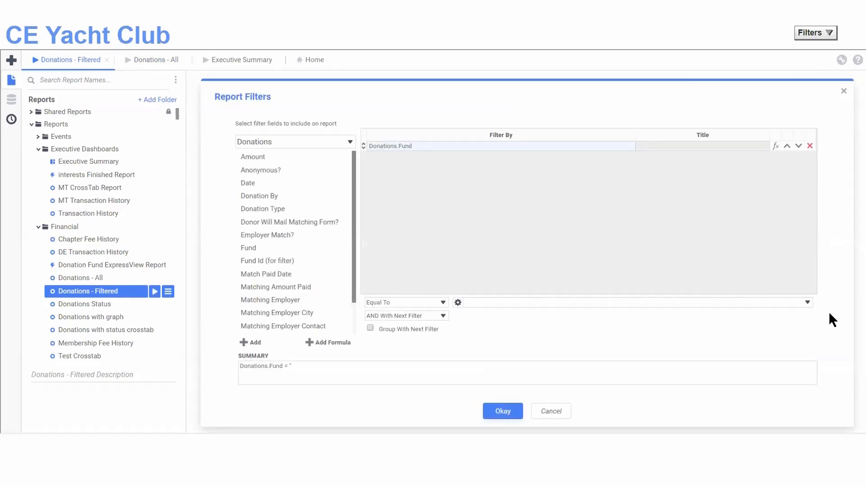
pyautogui.click(807, 303)
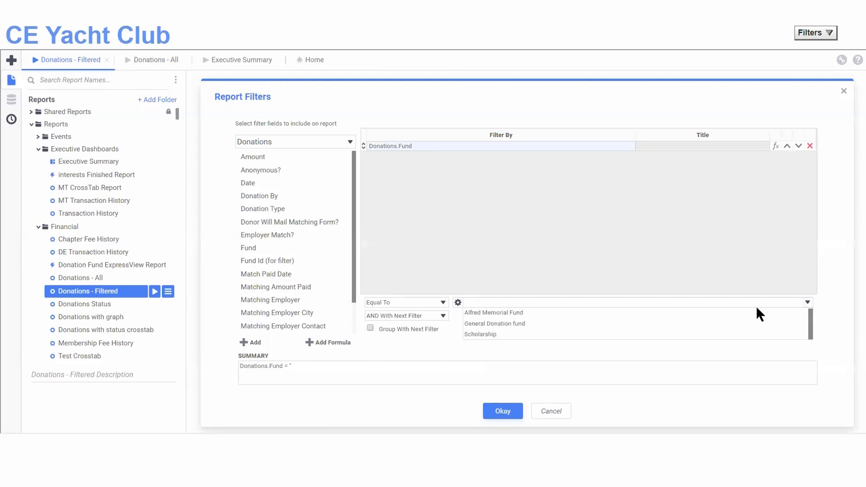
pyautogui.click(529, 323)
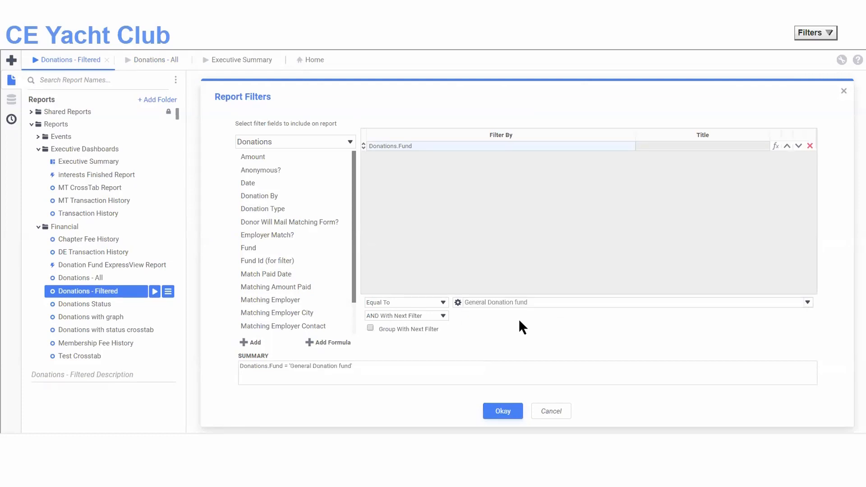
# Review the fund filter's condition choices, keep Equal To, generate the filtered report and close it.
pyautogui.click(442, 302)
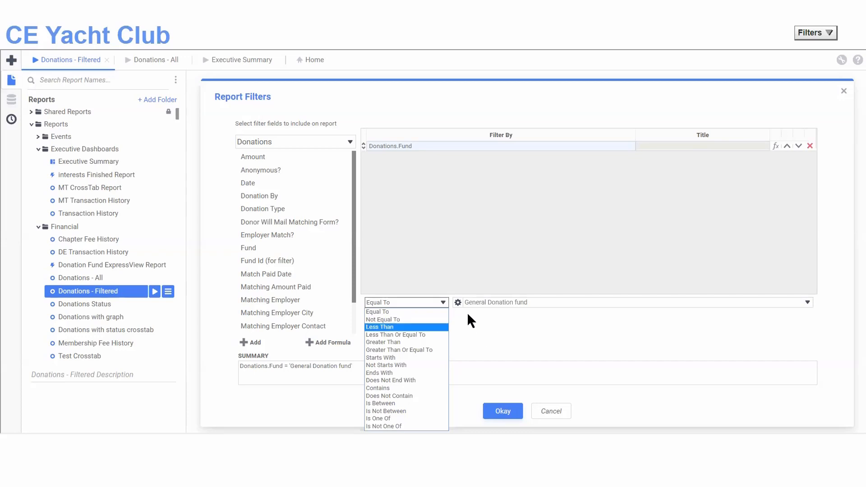
pyautogui.click(421, 309)
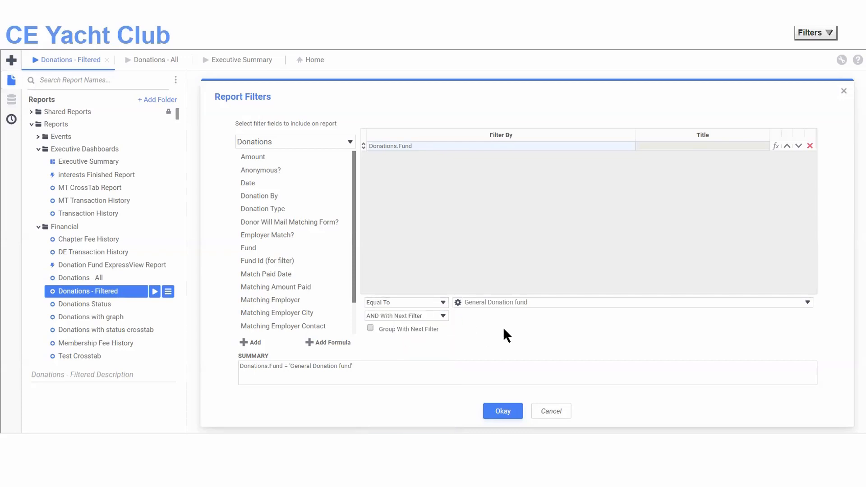
pyautogui.click(502, 412)
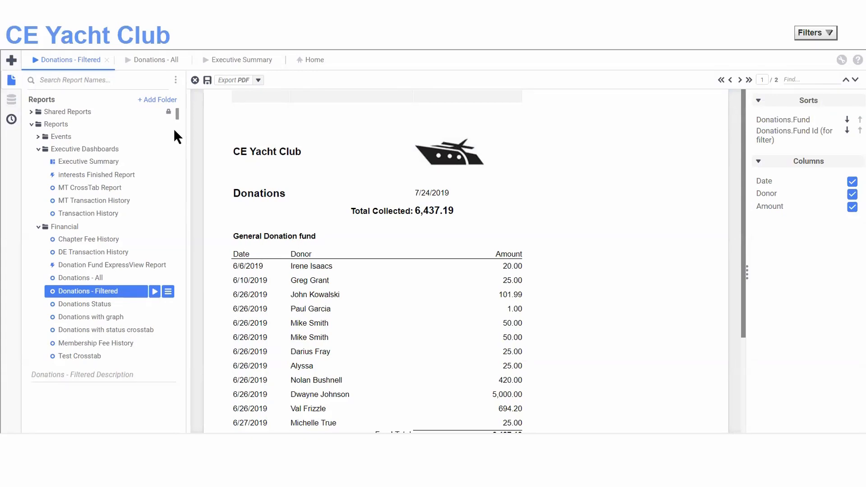
pyautogui.click(107, 60)
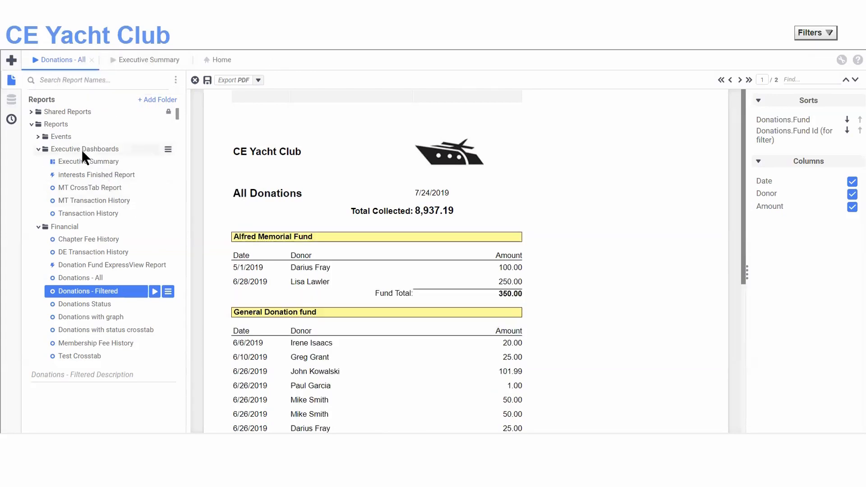
# Expand the Events folder in the Reports list to show its event reports.
pyautogui.click(38, 137)
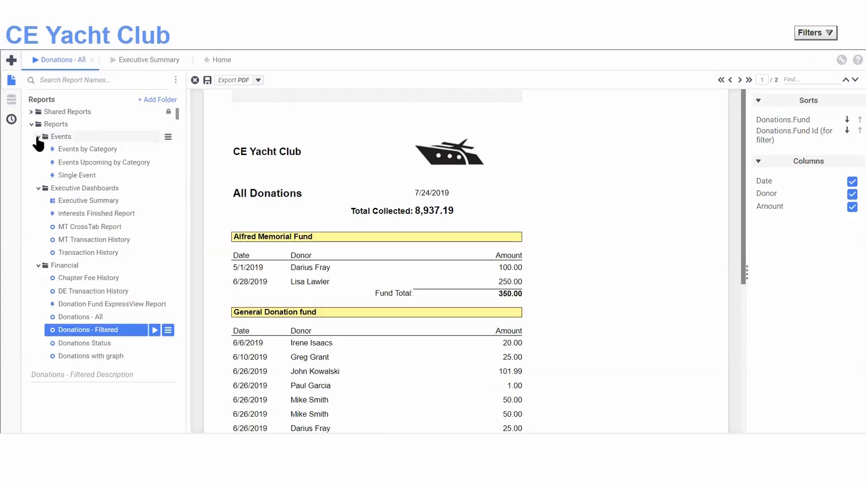
pyautogui.click(38, 137)
pyautogui.click(38, 137)
# Open the Event report filter and look through the list of selectable events without choosing one.
pyautogui.click(828, 42)
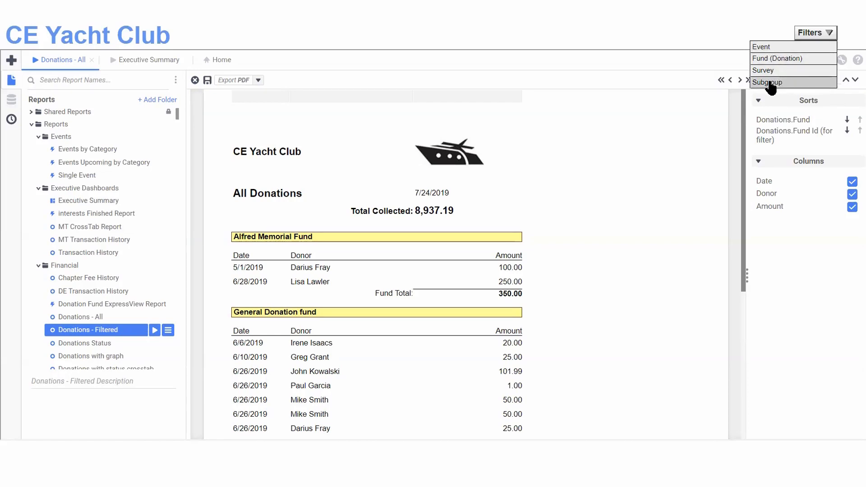
pyautogui.click(769, 47)
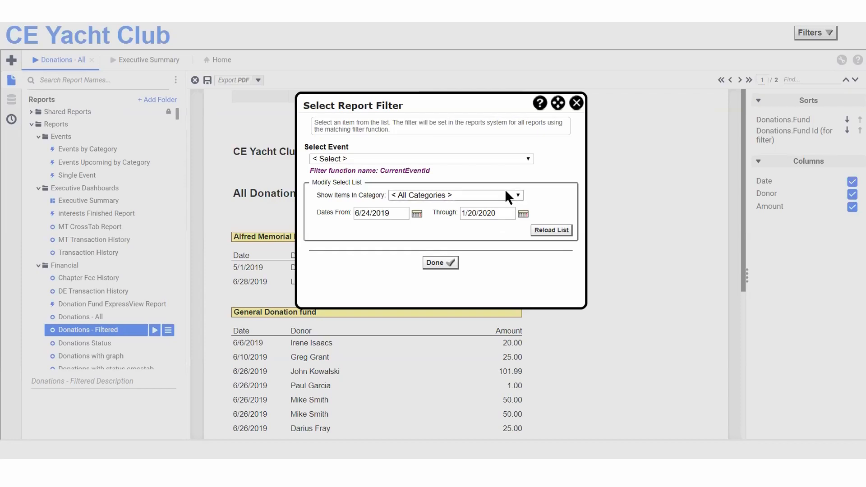
pyautogui.click(528, 159)
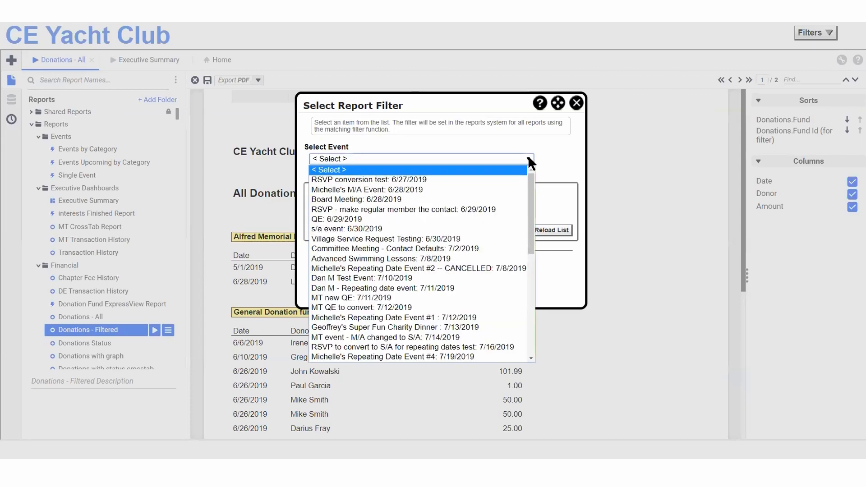
pyautogui.moveTo(528, 178)
pyautogui.mouseDown()
pyautogui.moveTo(525, 294)
pyautogui.moveTo(531, 169)
pyautogui.mouseUp()
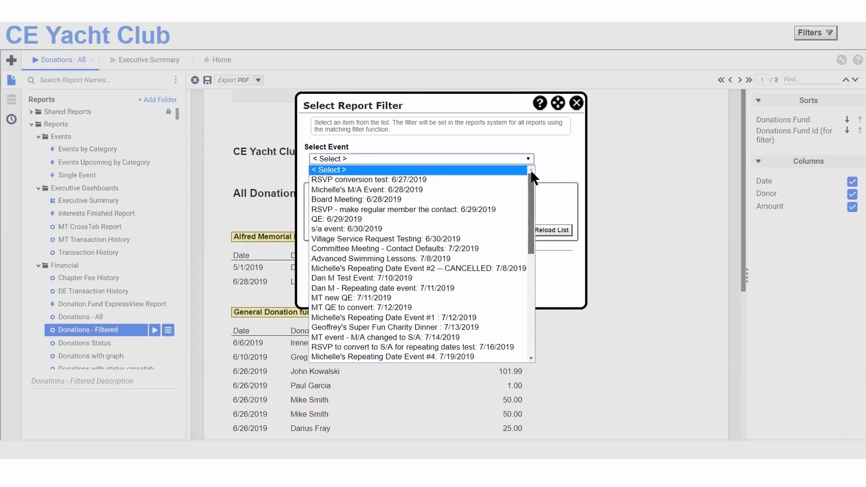
pyautogui.click(546, 159)
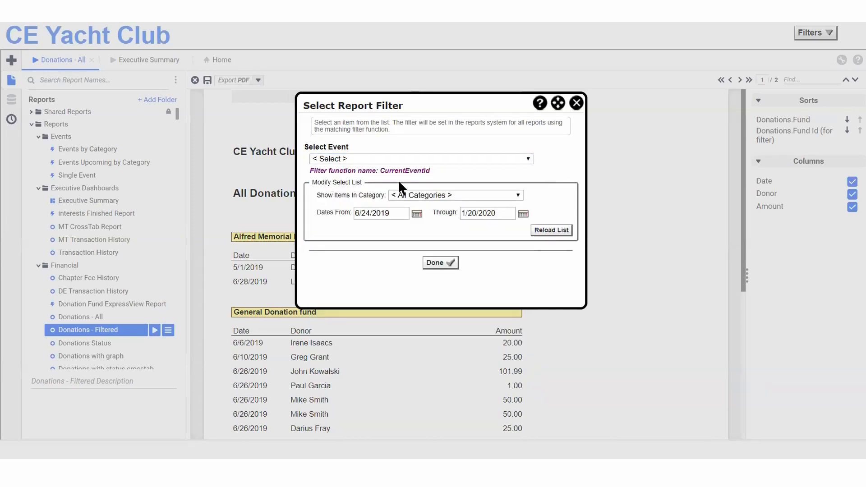
# Limit the event list to the Monthly Meetings category and set the event filter to "Member Meeting - Important: 9/14/2019".
pyautogui.click(519, 197)
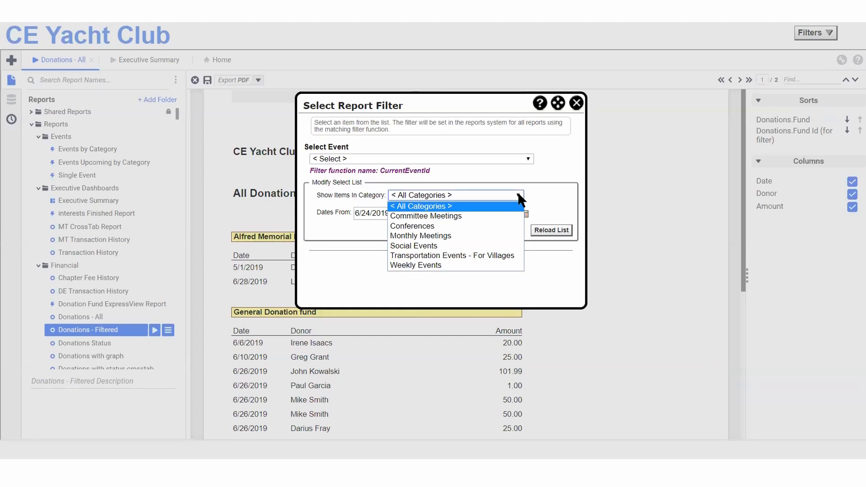
pyautogui.click(438, 235)
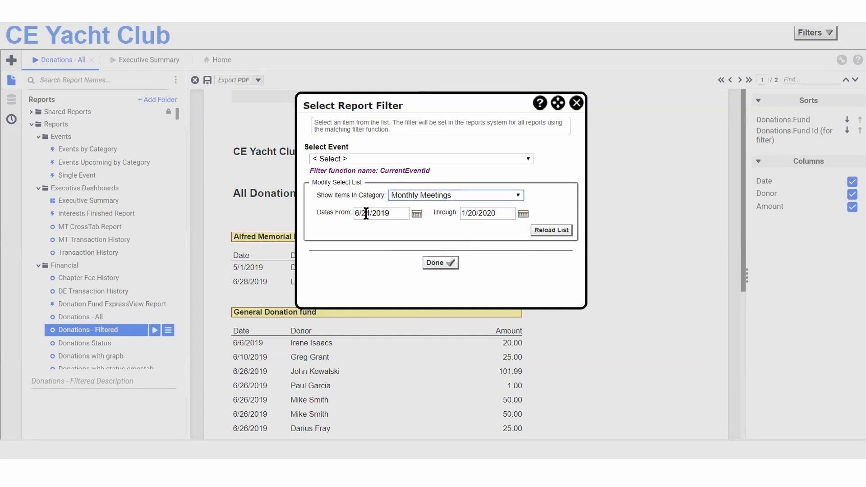
pyautogui.click(559, 234)
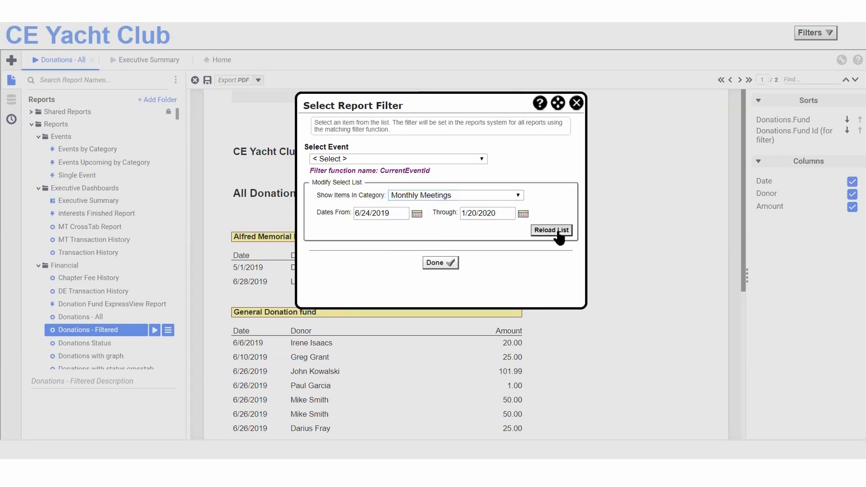
pyautogui.click(482, 159)
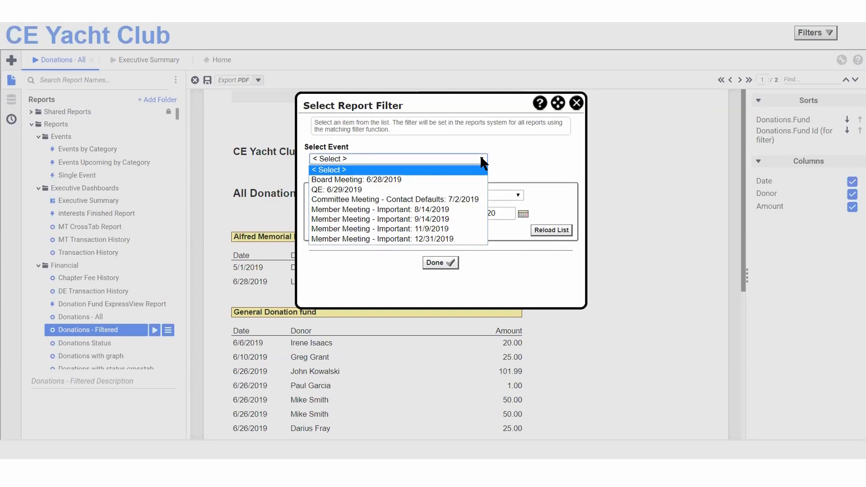
pyautogui.click(423, 220)
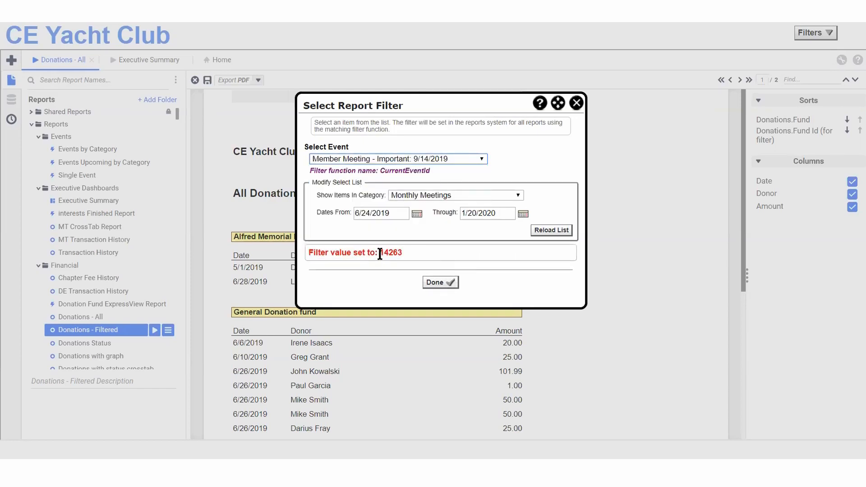
pyautogui.moveTo(380, 251); pyautogui.dragTo(407, 251)
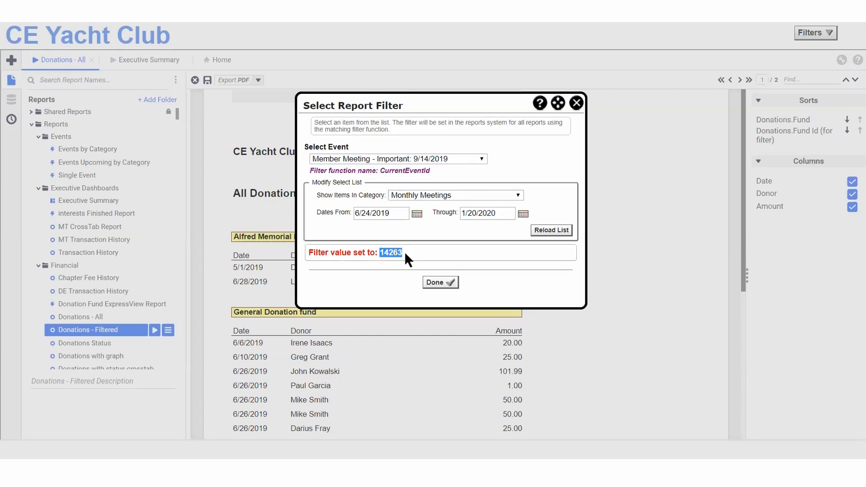
pyautogui.click(440, 283)
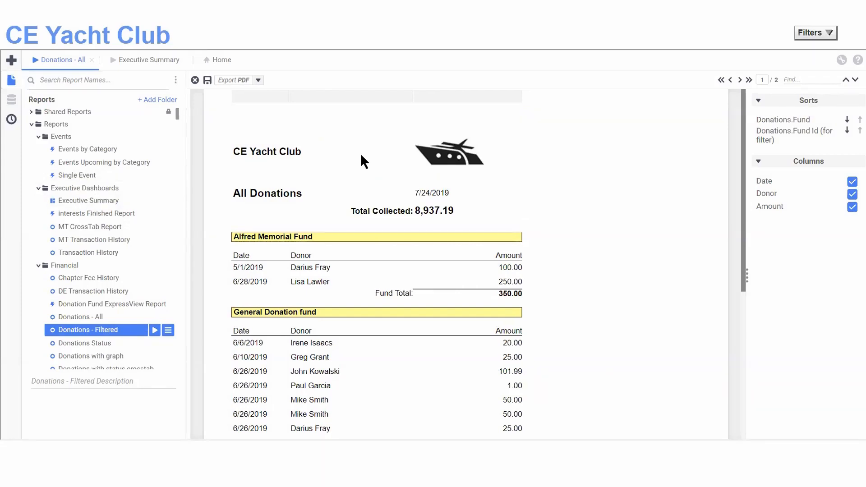
# Create a new ExpressView and skip the designer tutorial.
pyautogui.click(11, 63)
pyautogui.click(106, 73)
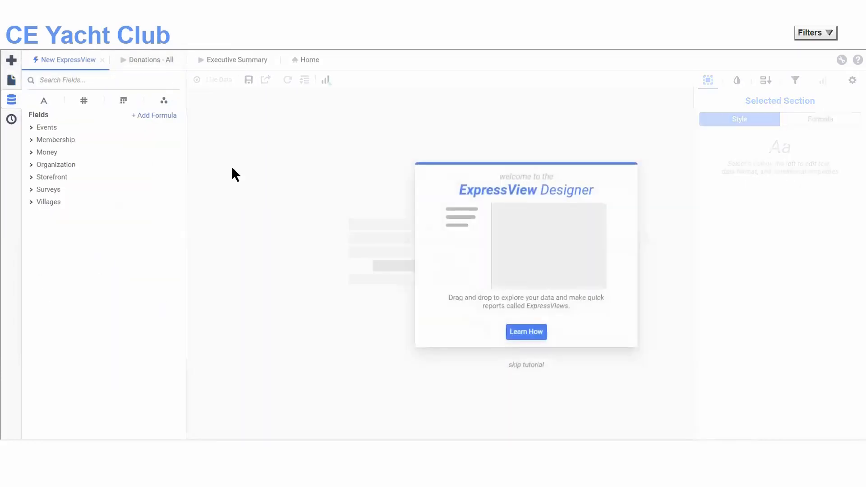
pyautogui.click(527, 365)
pyautogui.click(502, 289)
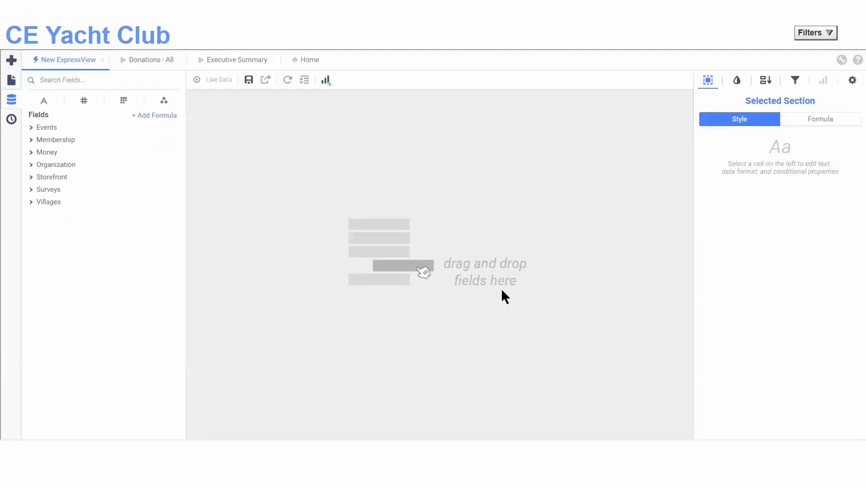
# Add the Events fields Title, Start Date/Time and Finish Date/Time, place Event Type before Title, and preview the live data.
pyautogui.click(31, 129)
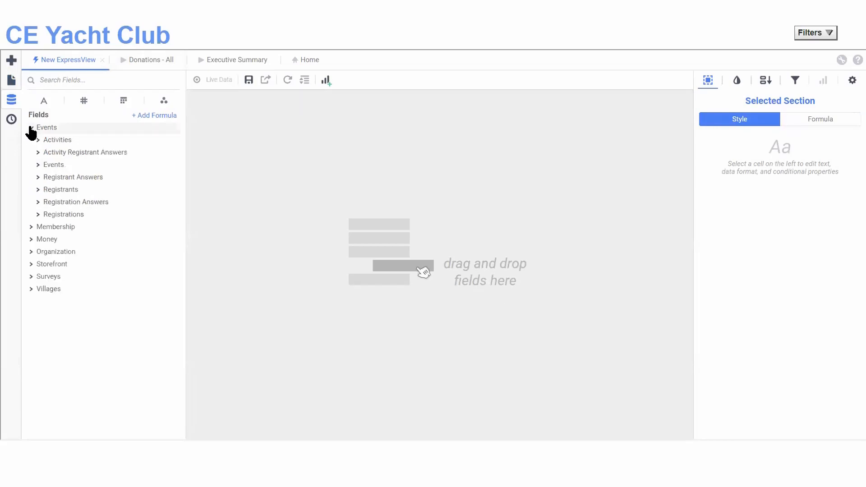
pyautogui.click(38, 165)
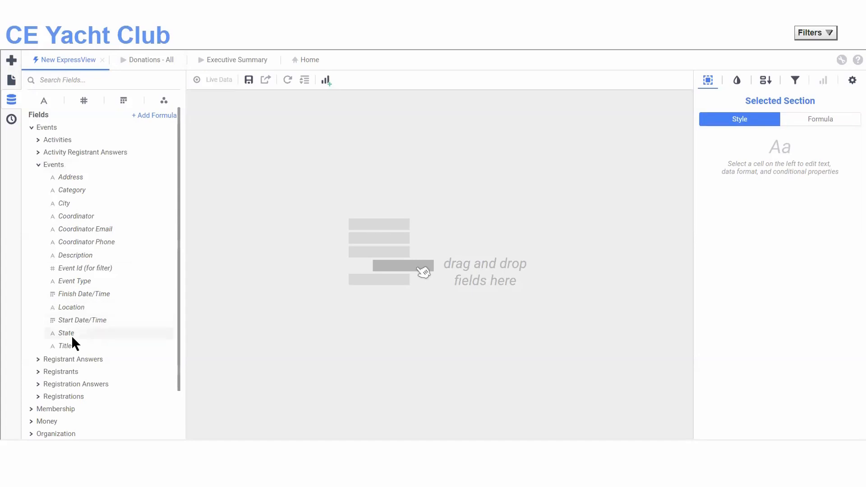
pyautogui.moveTo(65, 346); pyautogui.dragTo(367, 205)
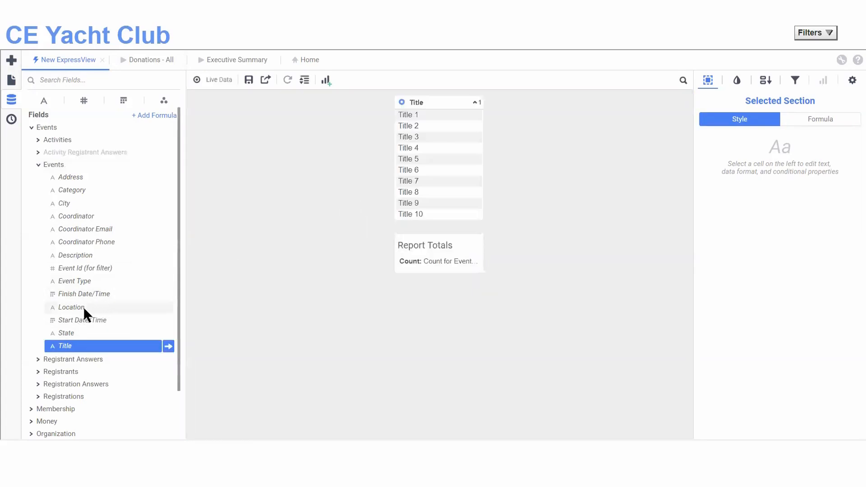
pyautogui.moveTo(73, 318); pyautogui.dragTo(502, 157)
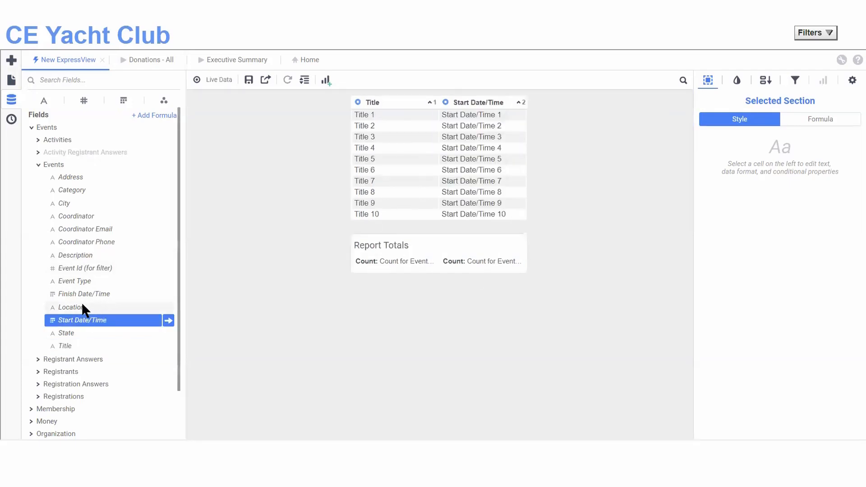
pyautogui.moveTo(106, 294); pyautogui.dragTo(600, 159)
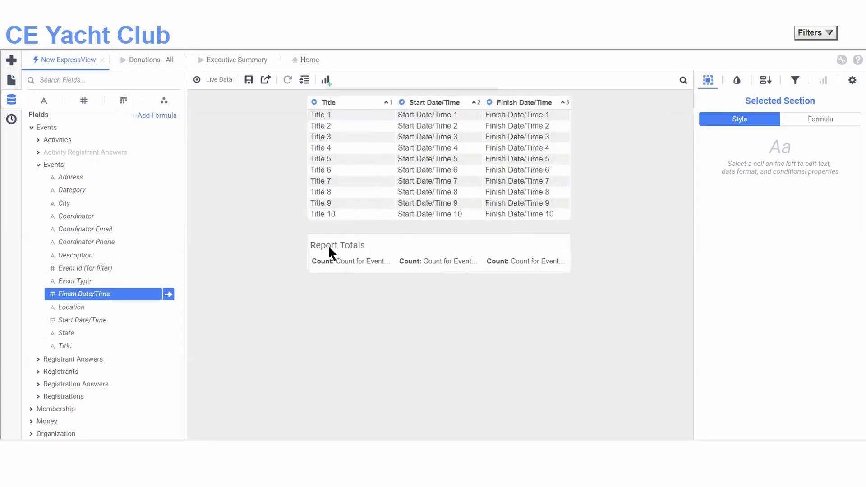
pyautogui.moveTo(67, 281); pyautogui.dragTo(324, 158)
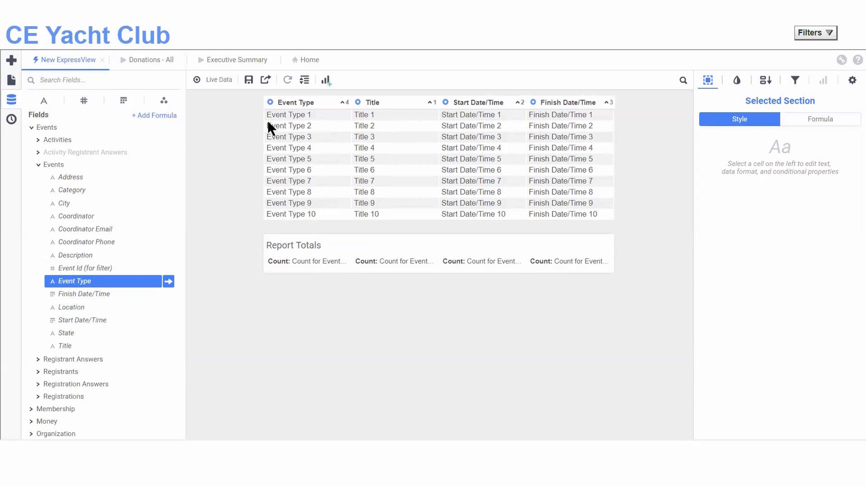
pyautogui.click(216, 81)
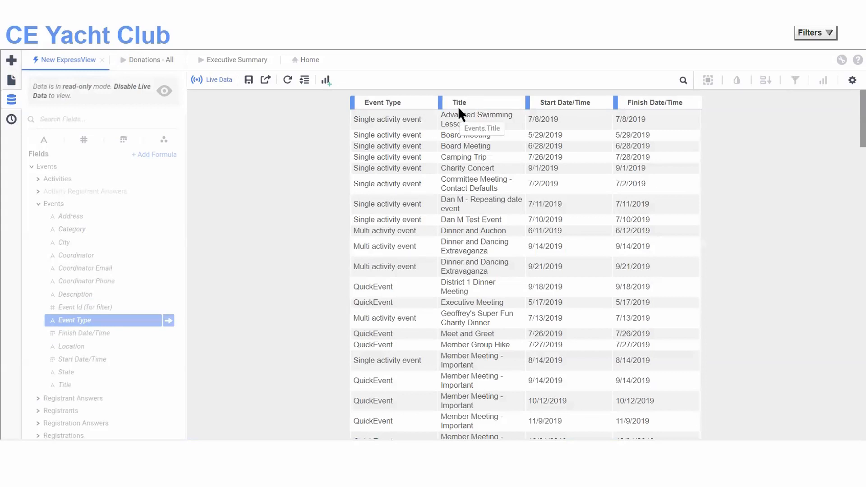
pyautogui.click(212, 81)
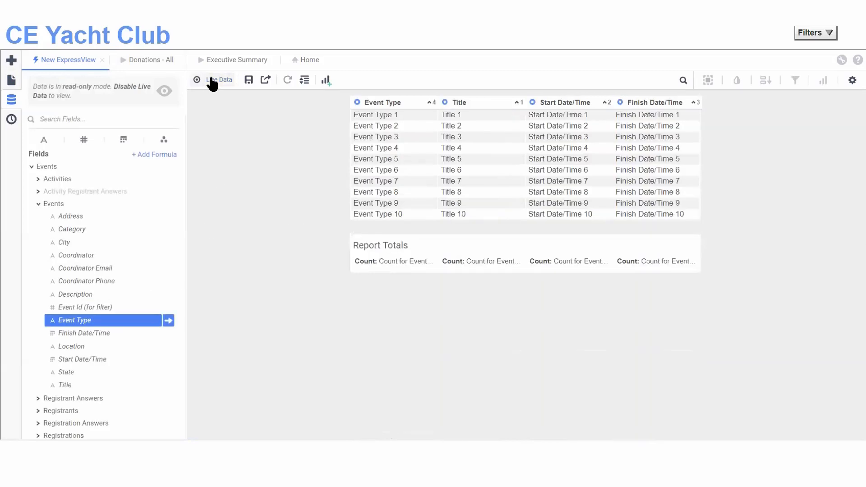
# Add a standard filter requiring Event Id (for filter) Equal To the CurrentEventId function, and show the live data.
pyautogui.click(795, 82)
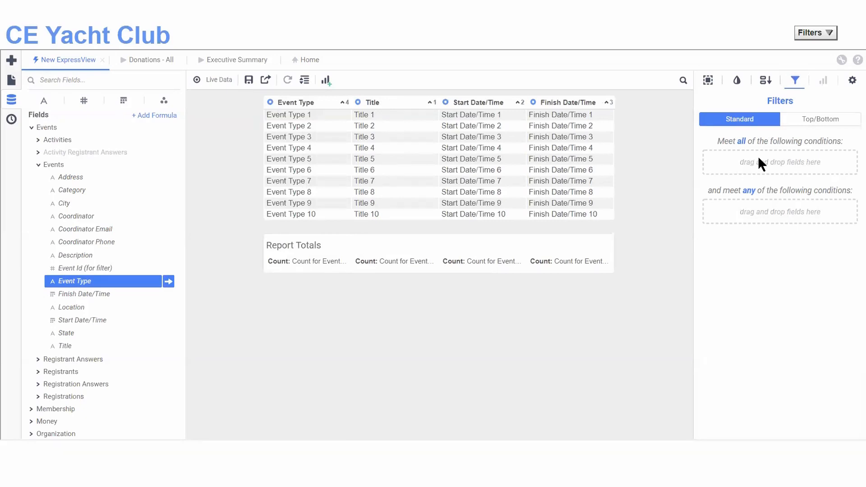
pyautogui.click(60, 267)
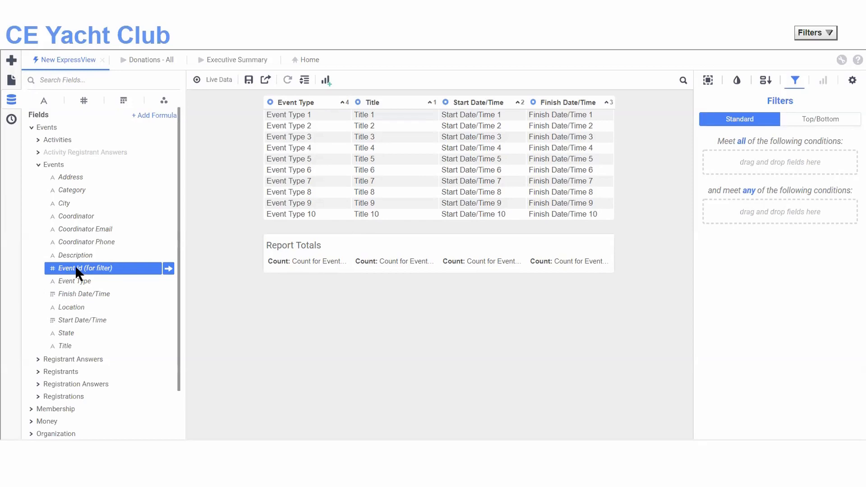
pyautogui.moveTo(76, 269); pyautogui.dragTo(789, 159)
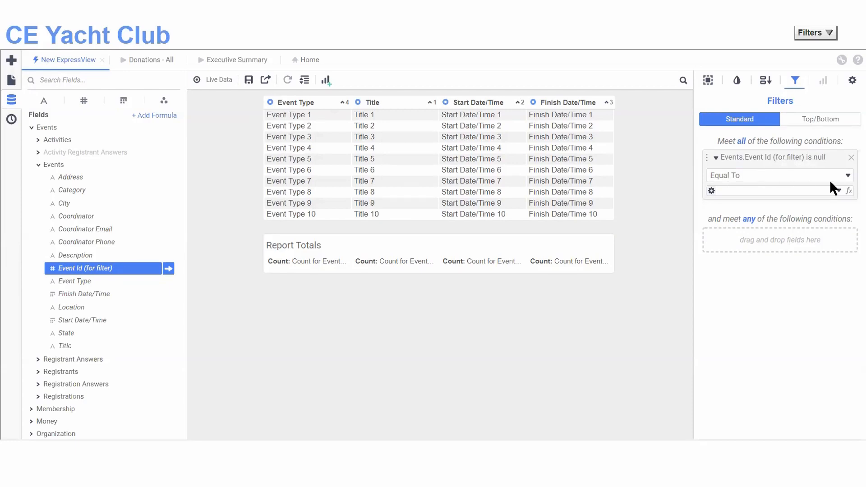
pyautogui.click(849, 191)
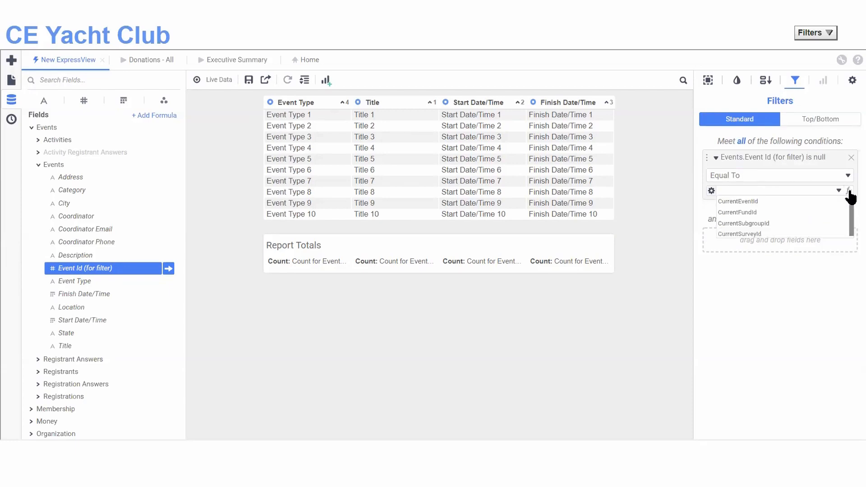
pyautogui.click(741, 203)
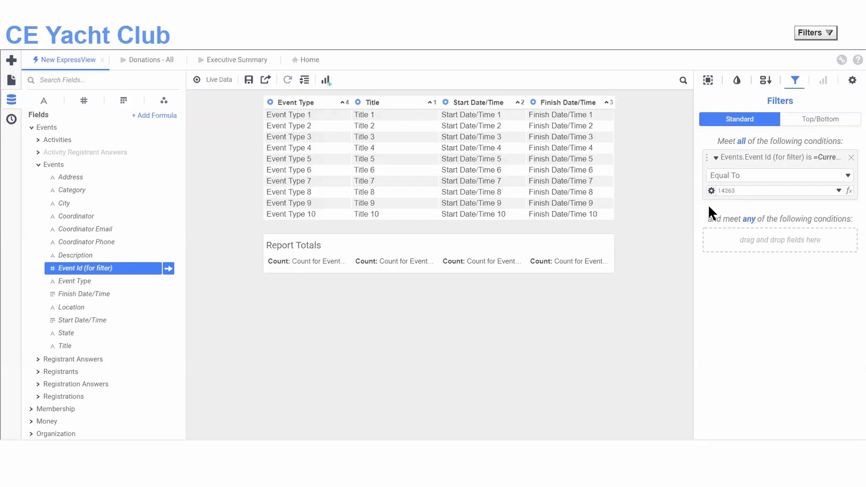
pyautogui.click(209, 80)
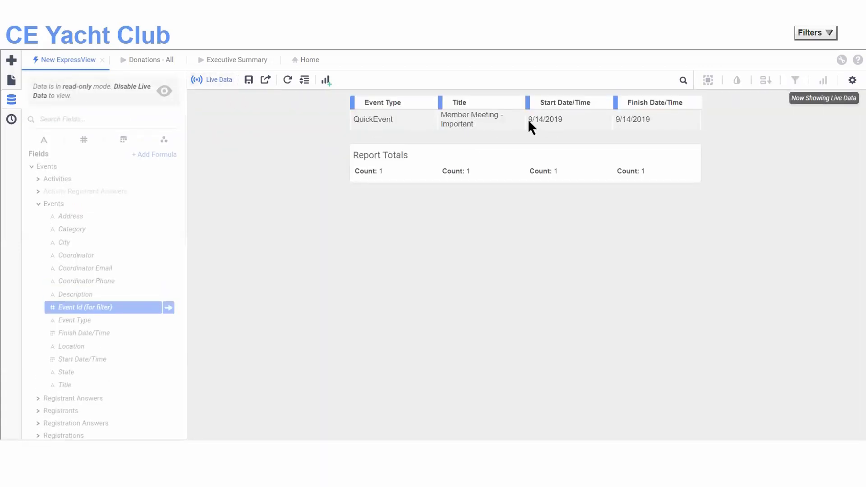
# Switch the event report filter to the Monthly Meetings event "Committee Meeting - Contact Defaults: 7/2/2019" and reload the ExpressView's live data.
pyautogui.click(828, 36)
pyautogui.click(762, 47)
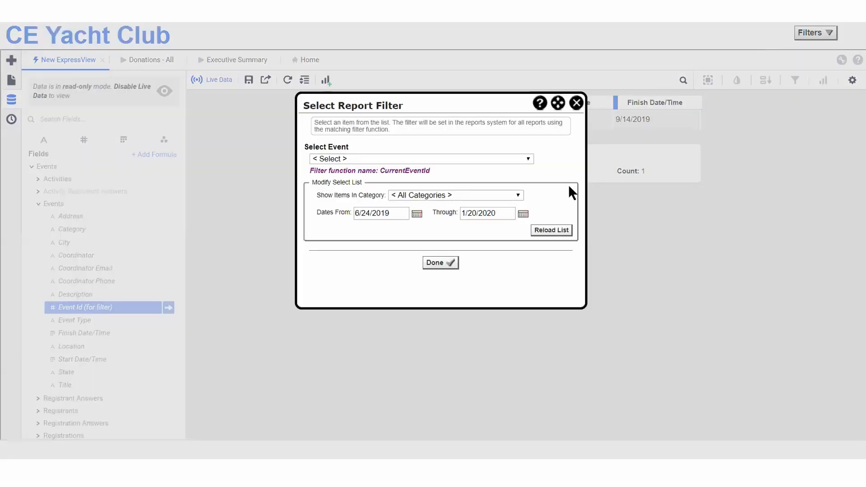
pyautogui.click(518, 195)
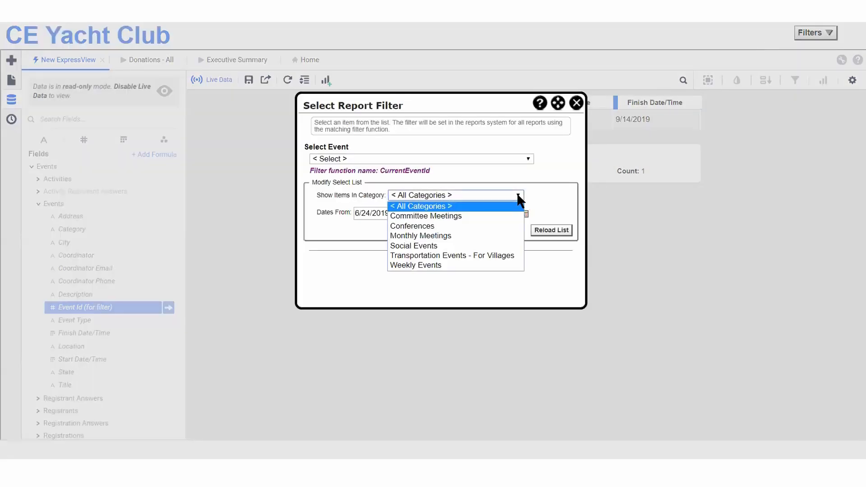
pyautogui.click(428, 236)
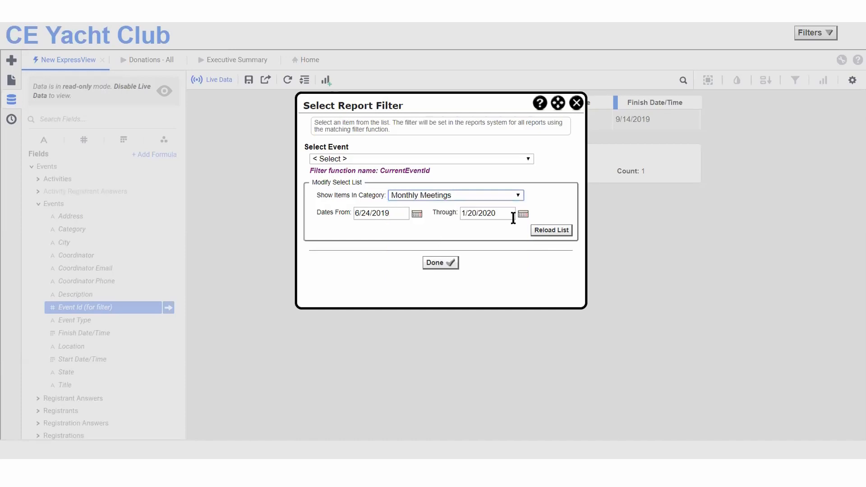
pyautogui.click(551, 231)
pyautogui.click(482, 158)
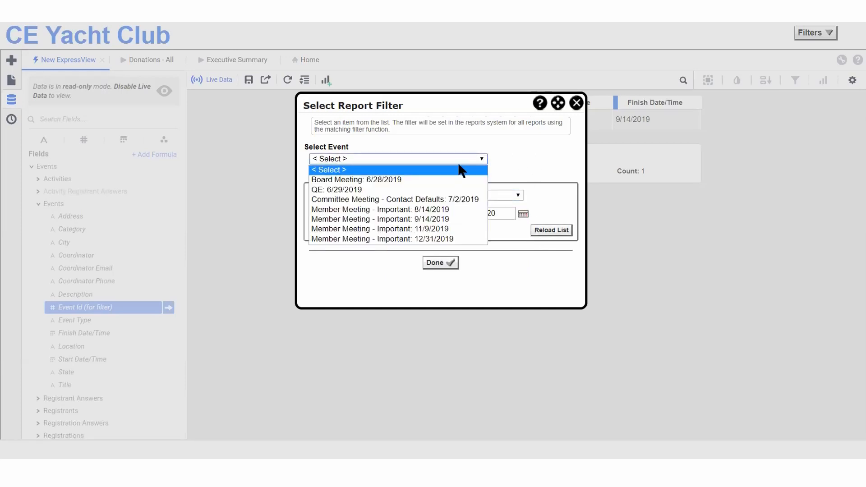
pyautogui.click(344, 200)
pyautogui.click(440, 283)
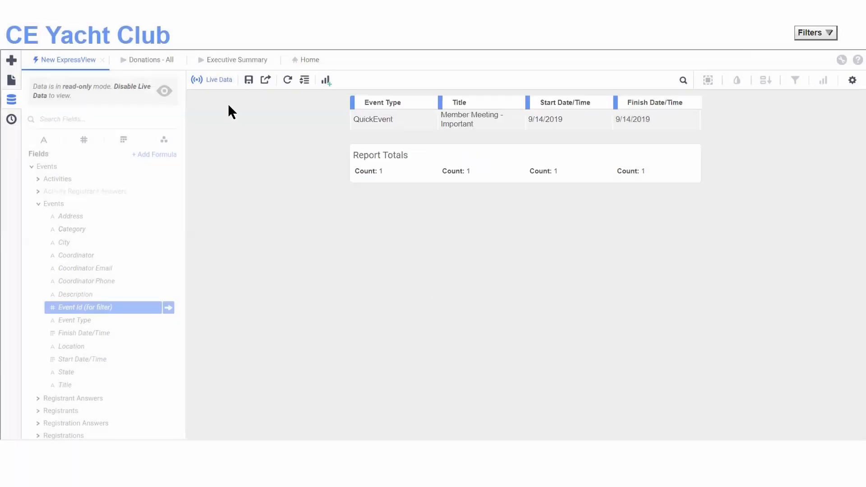
pyautogui.click(219, 81)
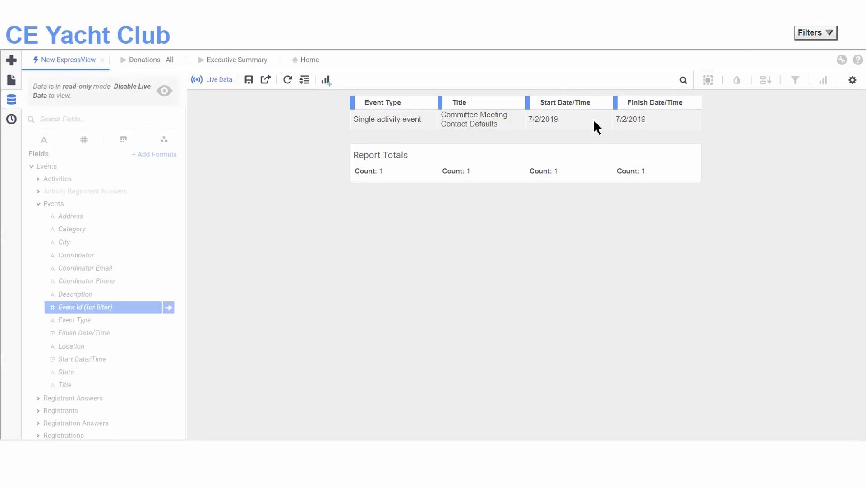
pyautogui.click(829, 33)
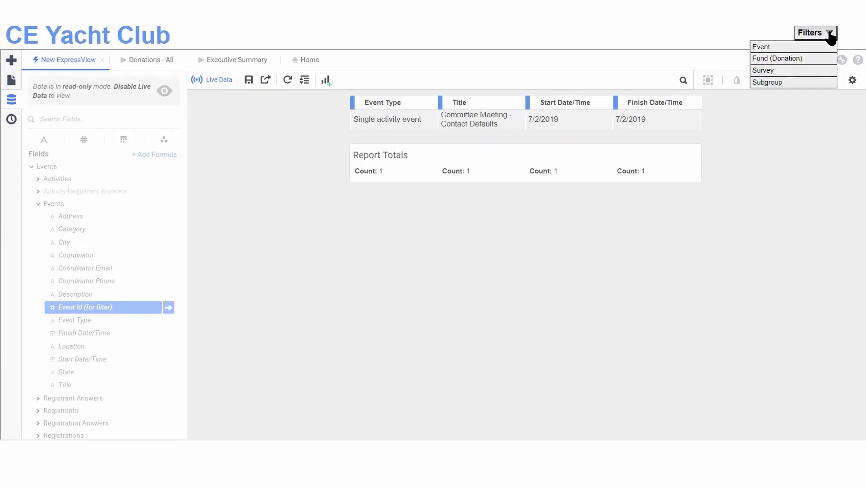
pyautogui.click(774, 45)
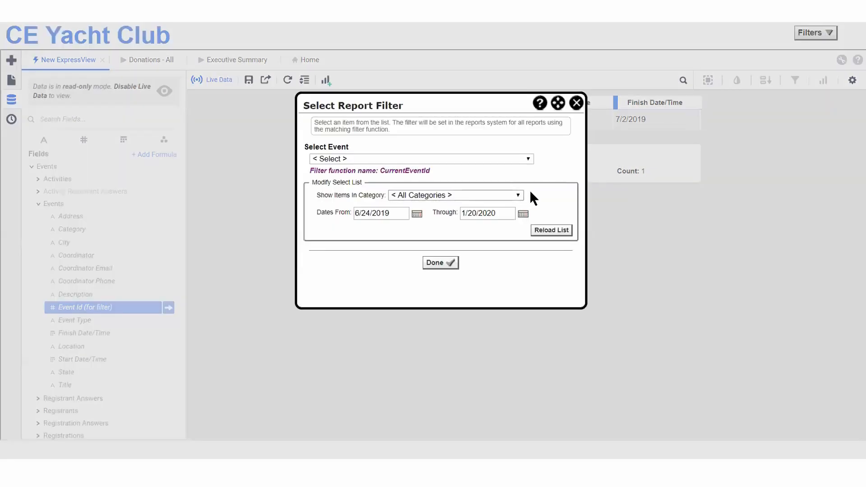
pyautogui.click(576, 103)
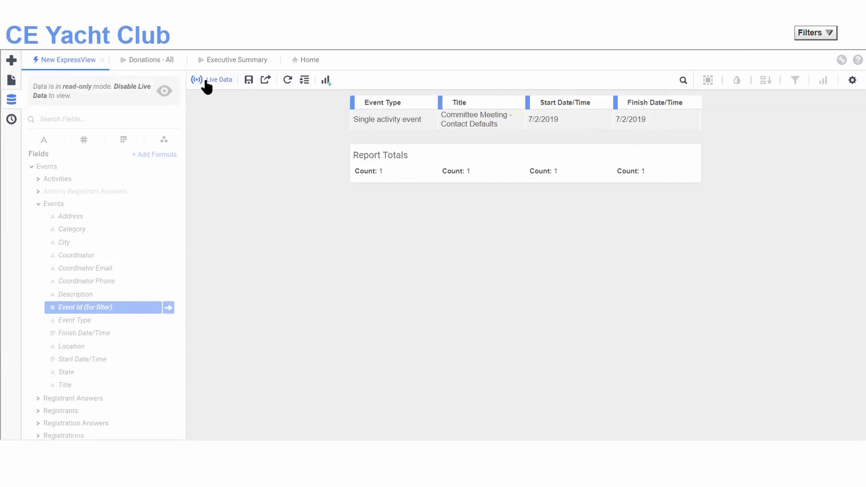
# Format the Start Date/Time column as a Date with the M/d/yy h:mm AM/PM format, and show the live data.
pyautogui.click(214, 82)
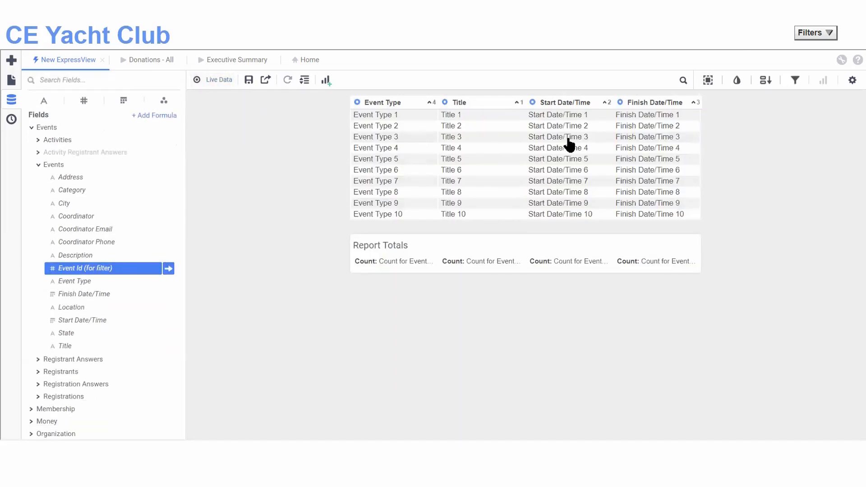
pyautogui.click(578, 118)
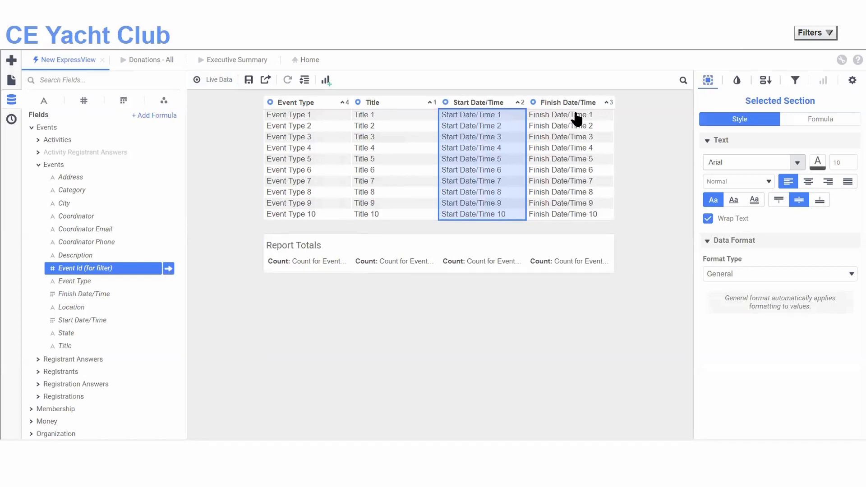
pyautogui.click(707, 240)
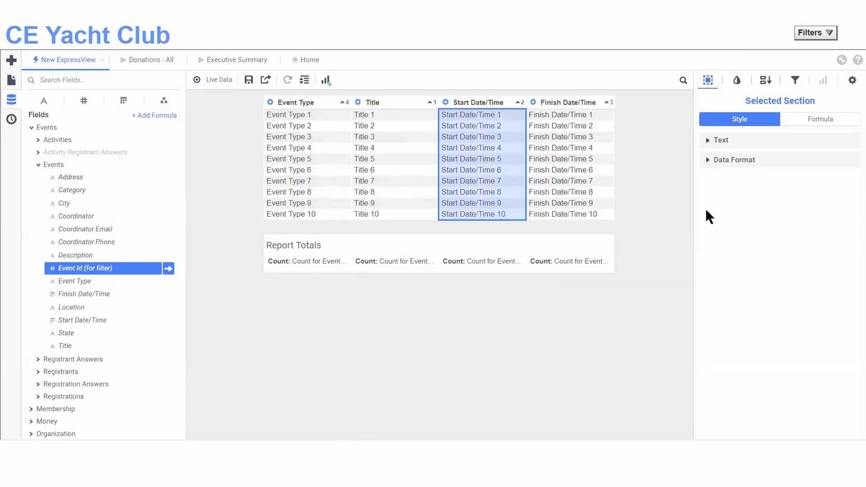
pyautogui.click(706, 163)
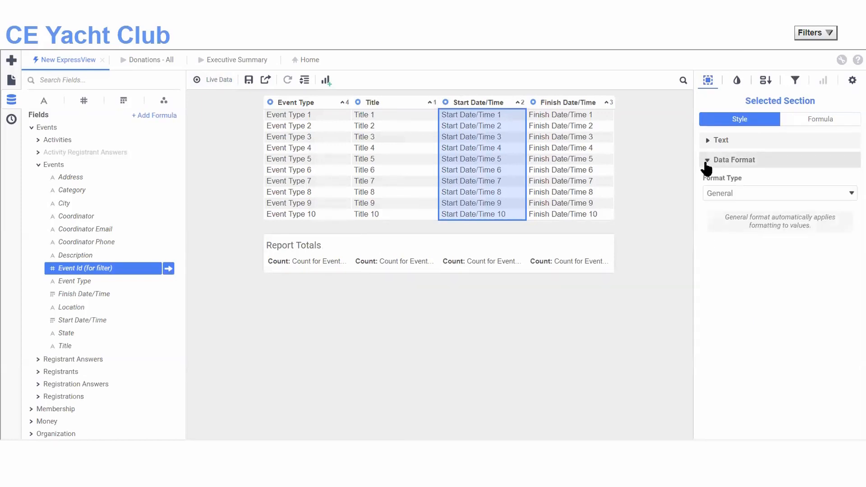
pyautogui.click(824, 197)
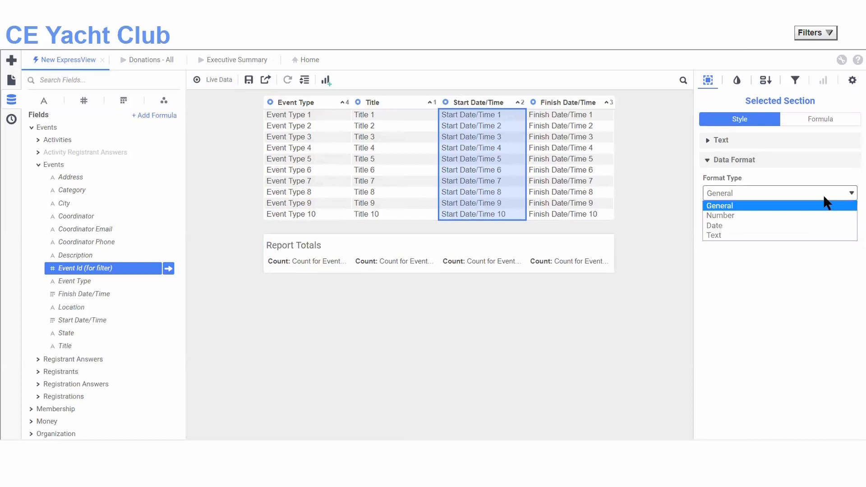
pyautogui.click(724, 224)
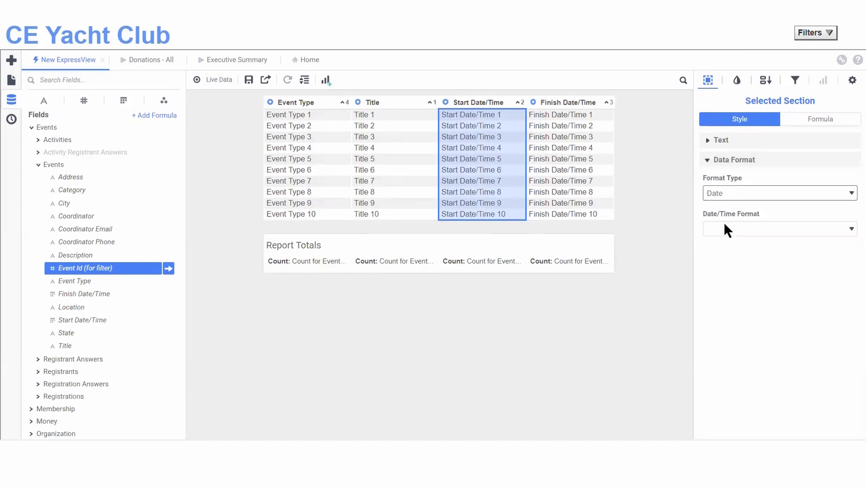
pyautogui.click(851, 229)
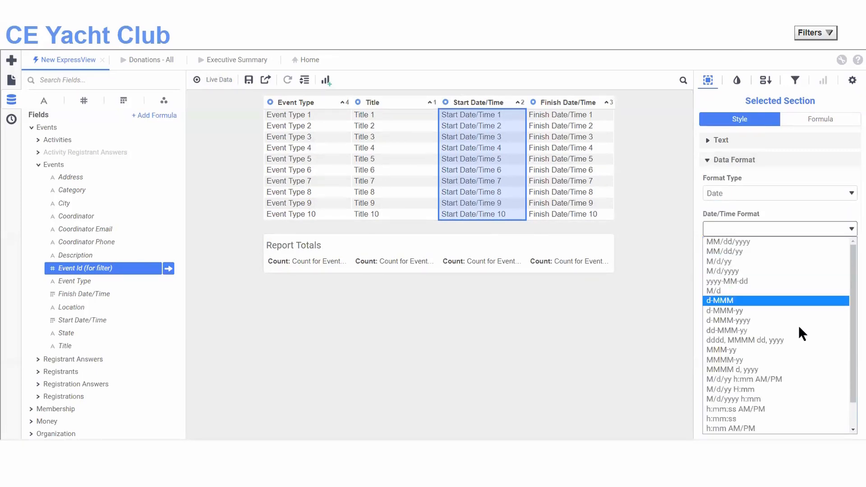
pyautogui.click(754, 380)
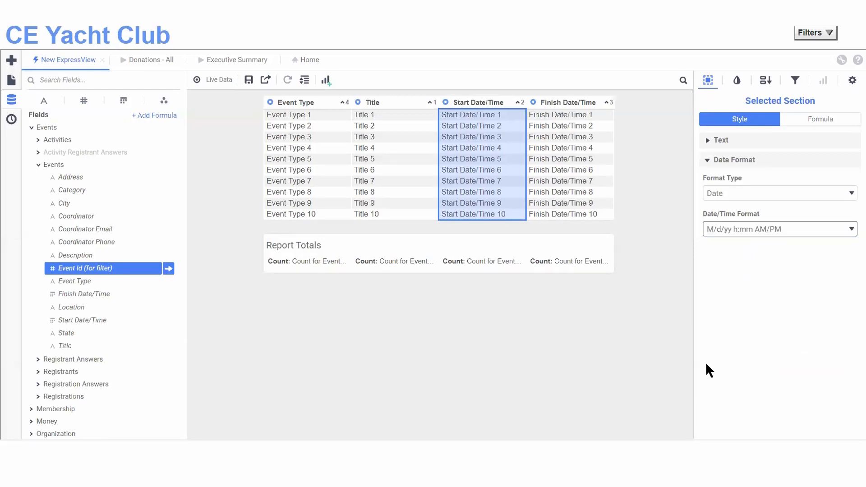
pyautogui.click(573, 346)
pyautogui.click(200, 81)
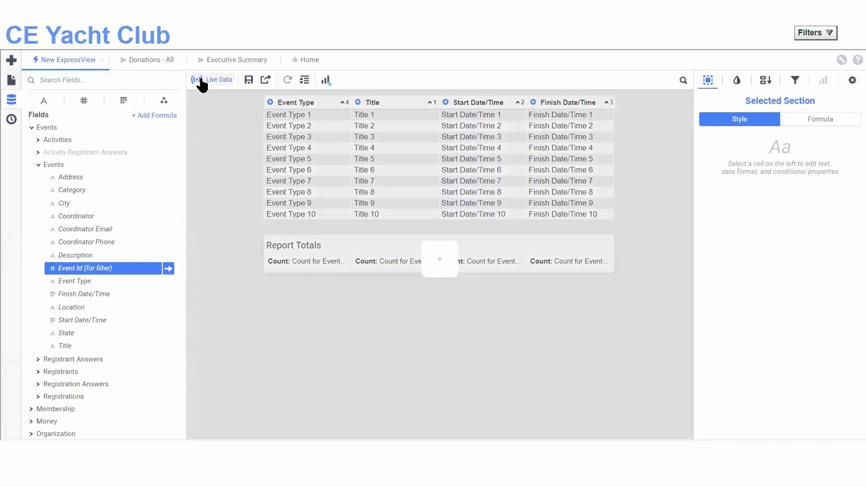
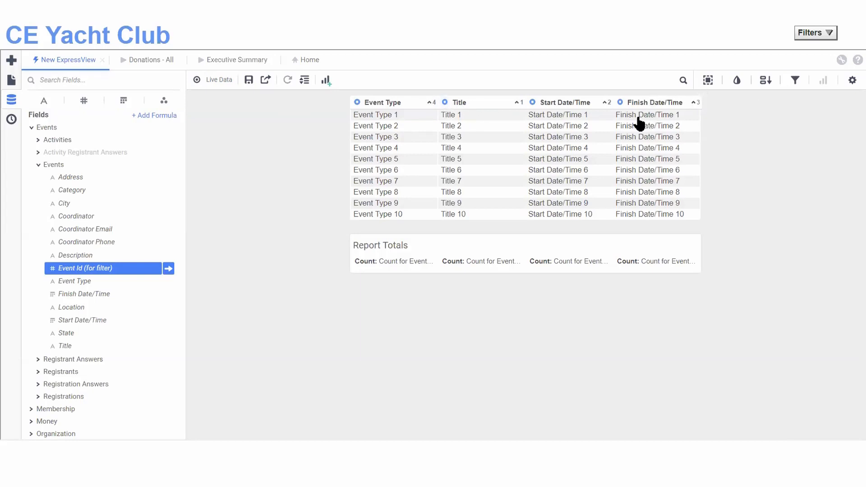
# Apply the Crimson theme to the ExpressView.
pyautogui.click(738, 83)
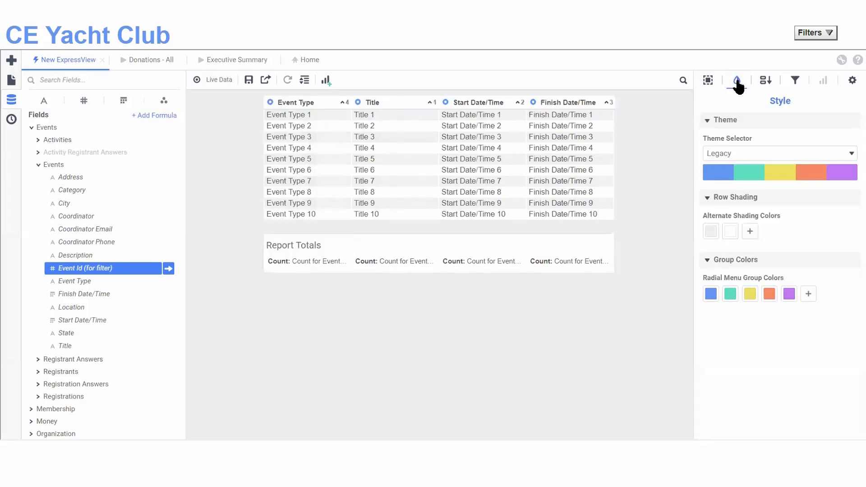
pyautogui.click(852, 154)
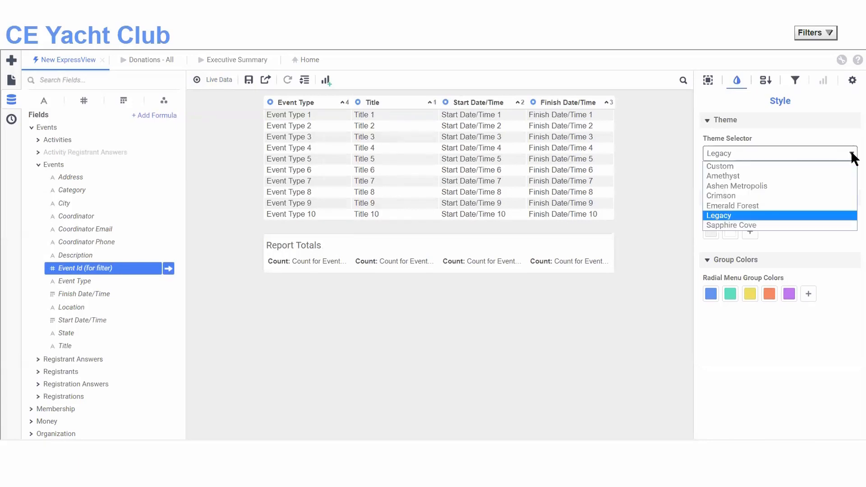
pyautogui.click(743, 195)
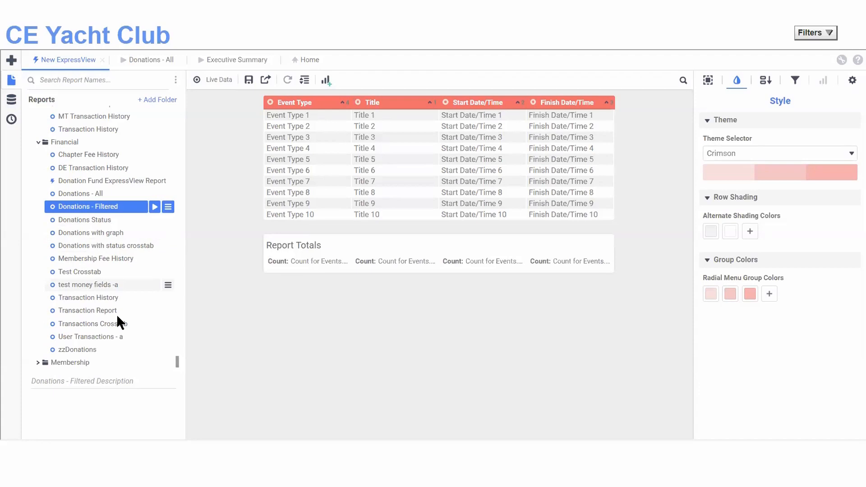
# Run the Transactions Crosstab report from the Financial folder and open its design in the CrossTab Data Designer.
pyautogui.click(115, 321)
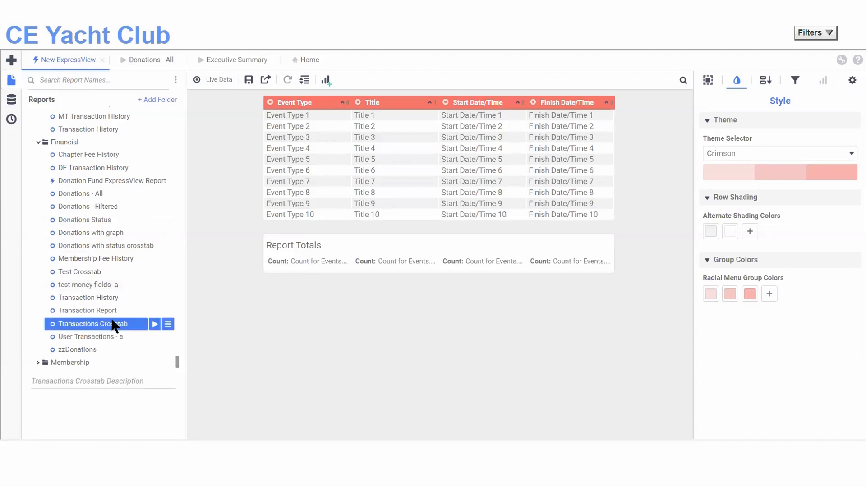
pyautogui.click(154, 325)
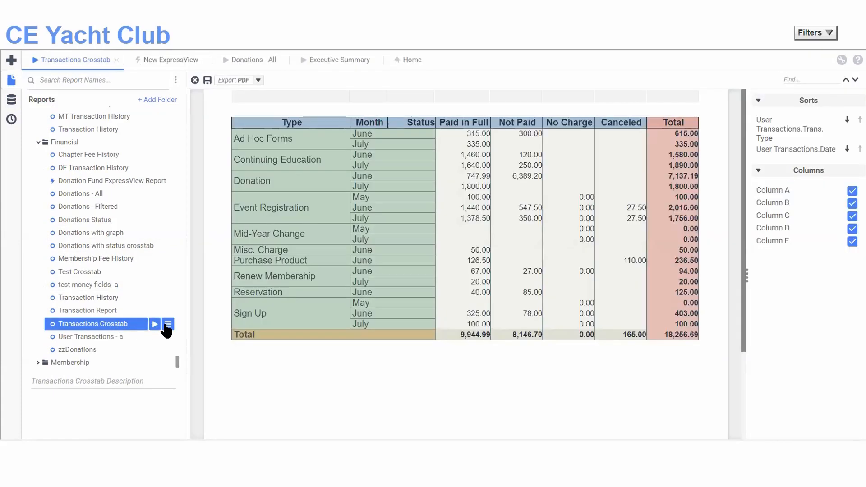
pyautogui.click(167, 325)
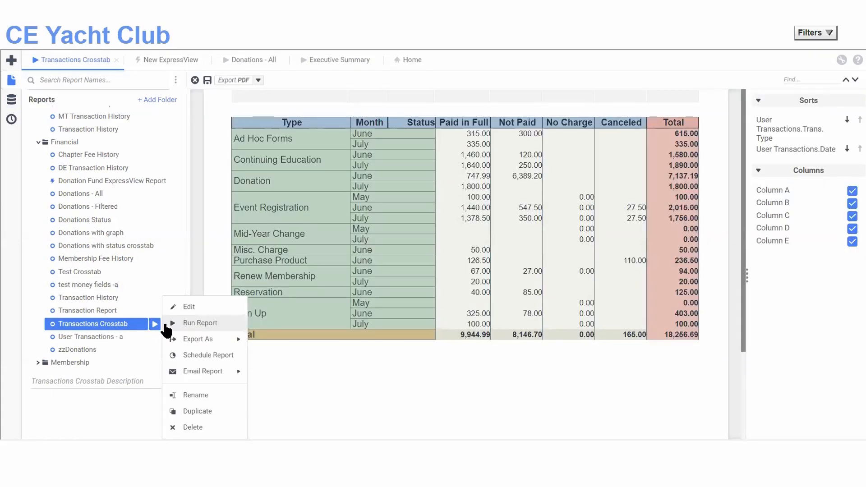
pyautogui.click(189, 307)
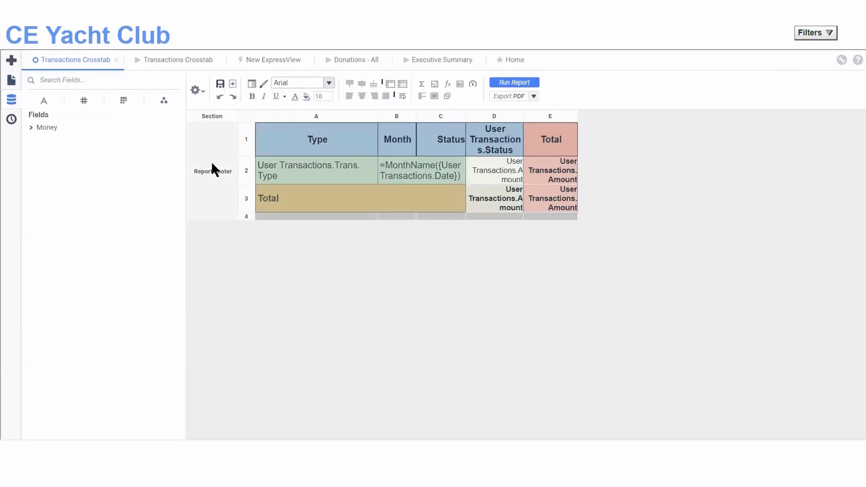
pyautogui.doubleClick(371, 167)
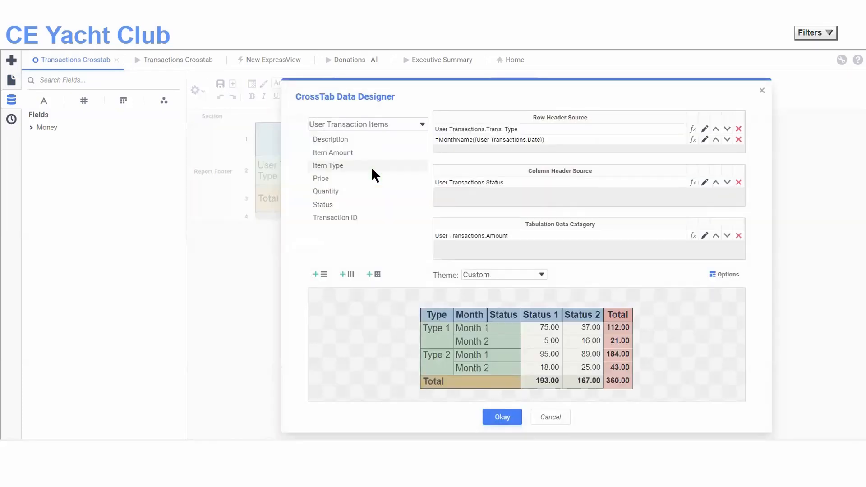
# Try the Purple, Basic and Sunrise themes on the crosstab.
pyautogui.click(542, 275)
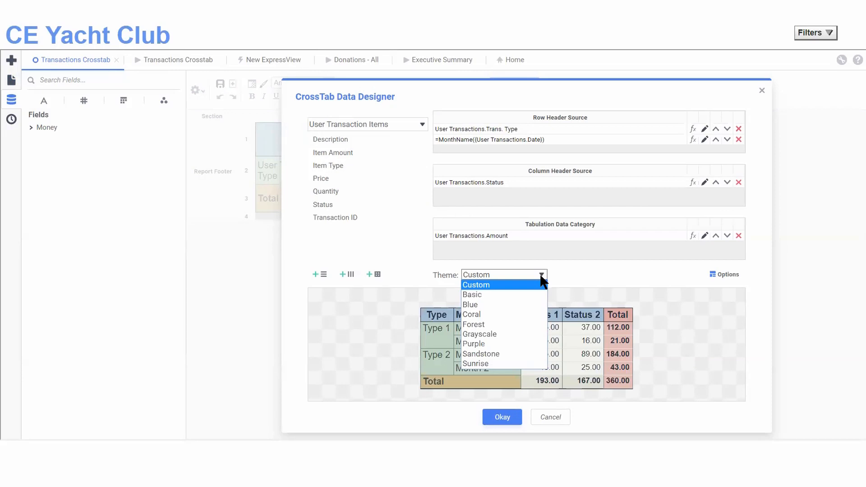
pyautogui.click(482, 343)
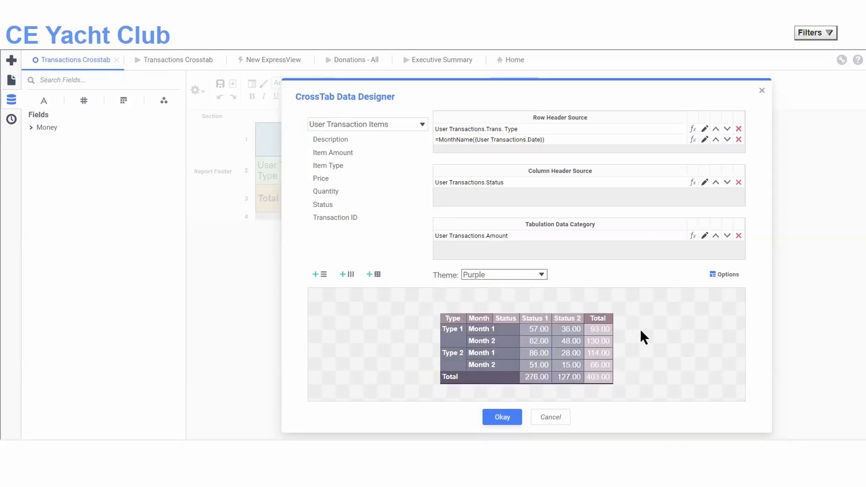
pyautogui.click(540, 274)
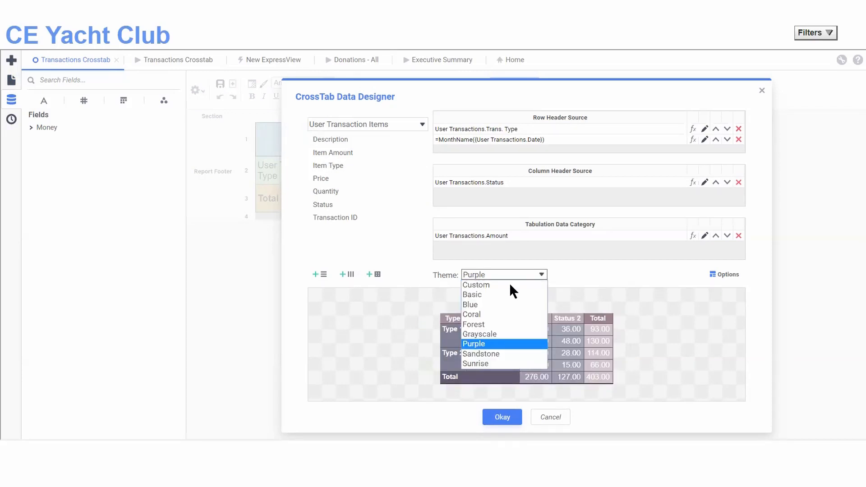
pyautogui.click(482, 294)
pyautogui.click(540, 274)
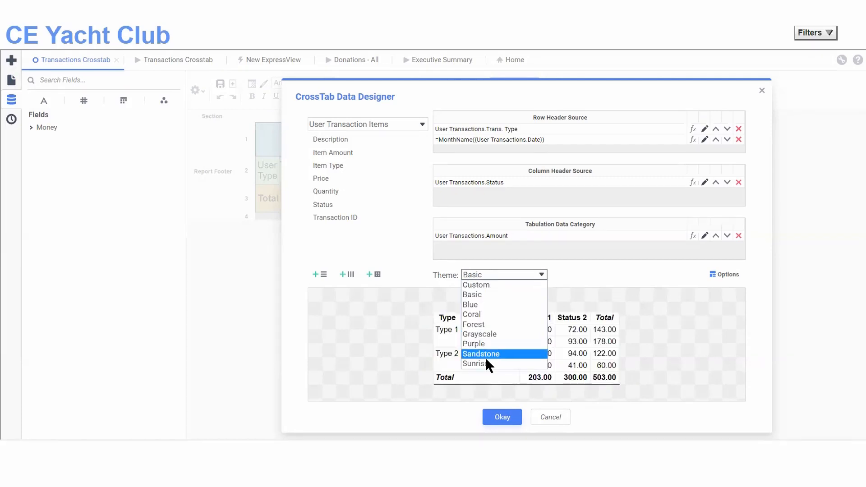
pyautogui.click(496, 364)
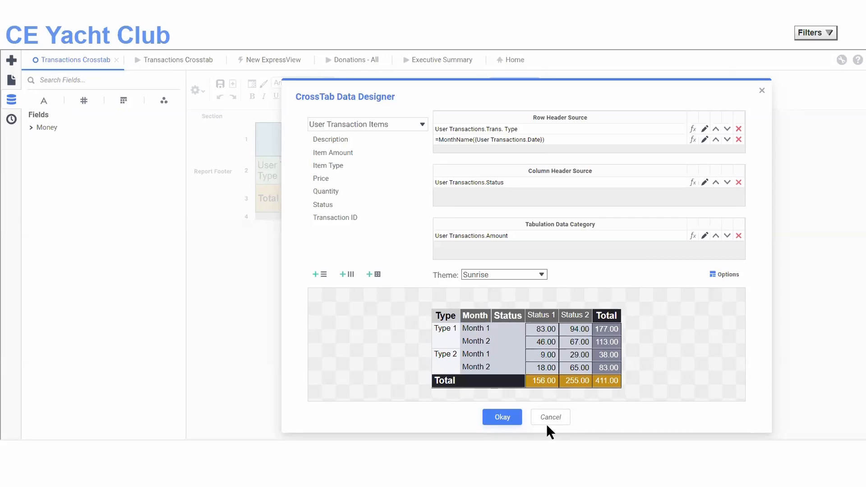
pyautogui.moveTo(484, 85); pyautogui.dragTo(612, 76)
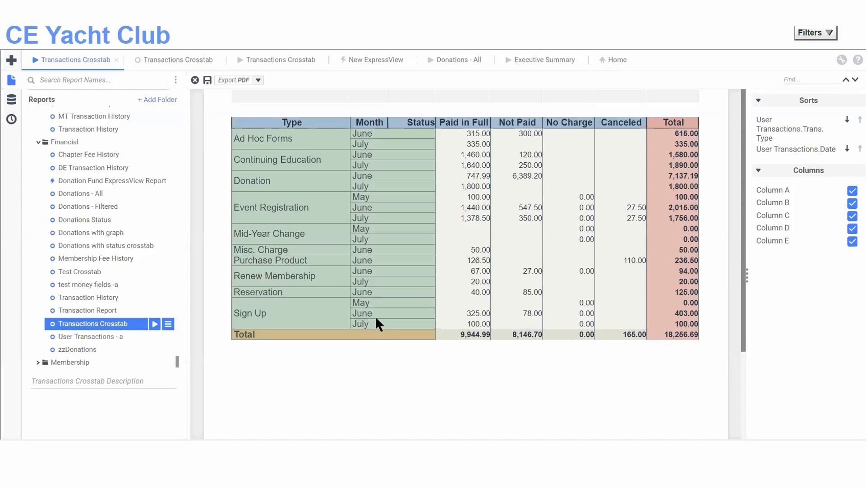
# Create a new ExpressView report and skip the tutorial.
pyautogui.click(11, 62)
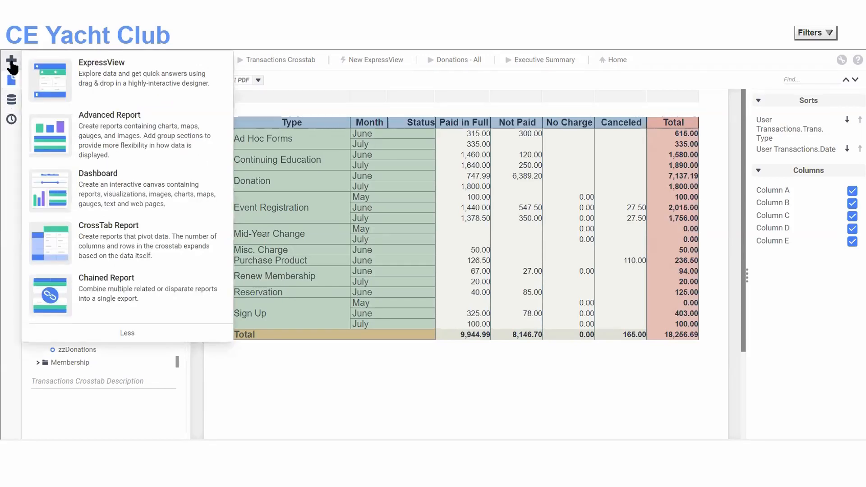
pyautogui.click(126, 75)
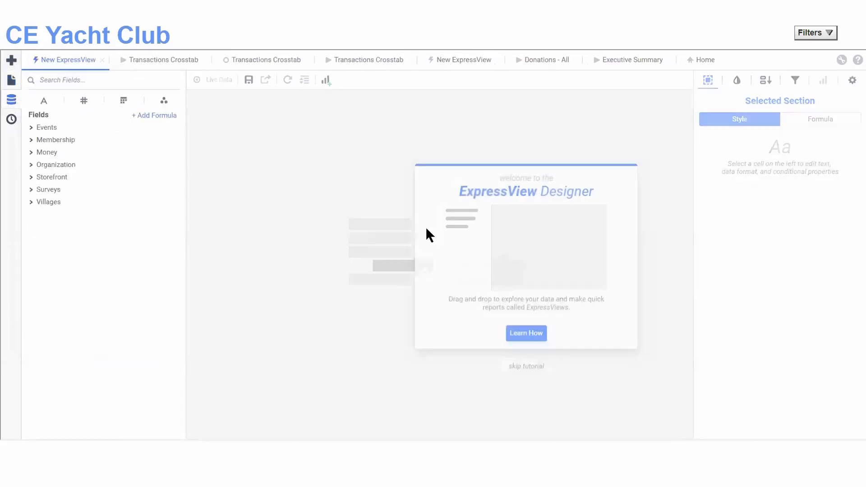
pyautogui.click(529, 363)
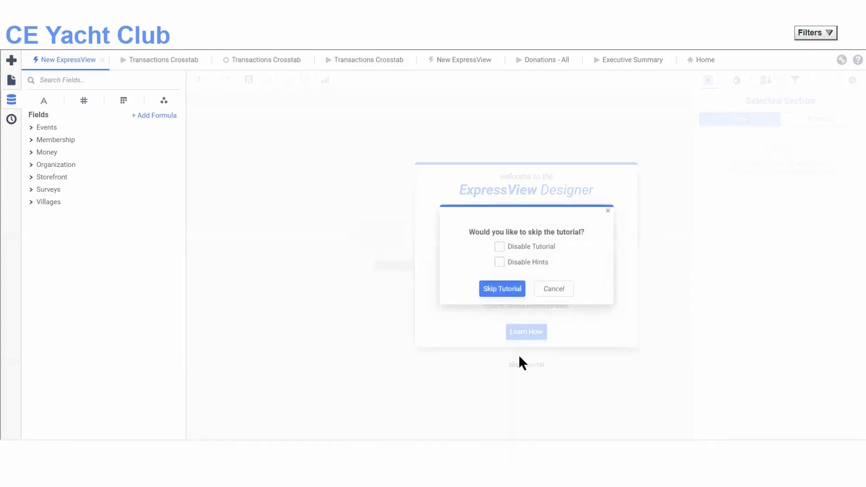
pyautogui.click(503, 289)
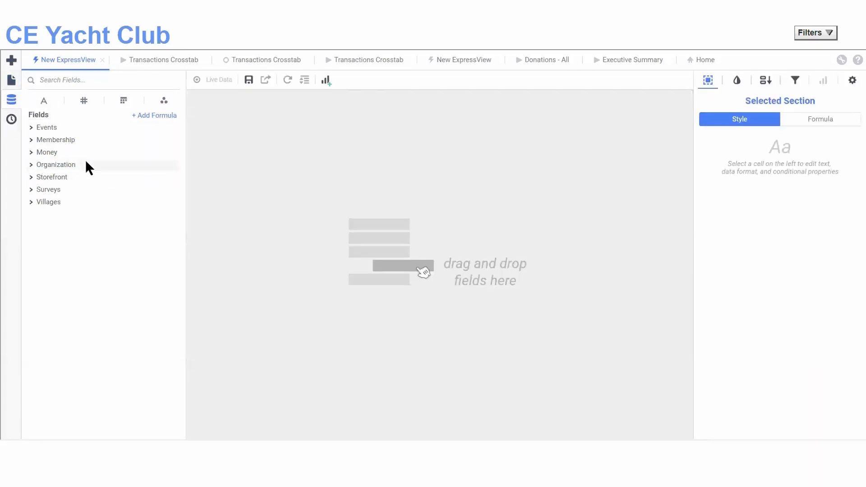
# Add the Category Name and Interest Name fields from Membership's Interests category as report columns.
pyautogui.click(30, 141)
pyautogui.click(38, 177)
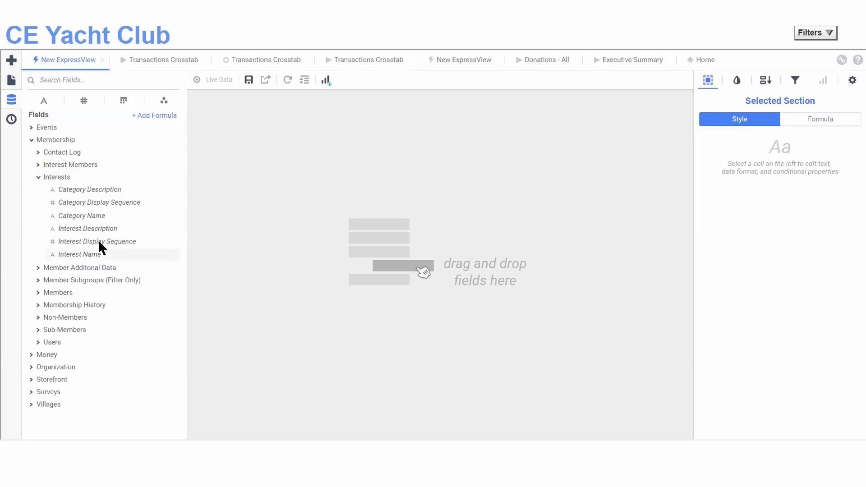
pyautogui.moveTo(83, 215); pyautogui.dragTo(298, 205)
pyautogui.moveTo(79, 253); pyautogui.dragTo(464, 201)
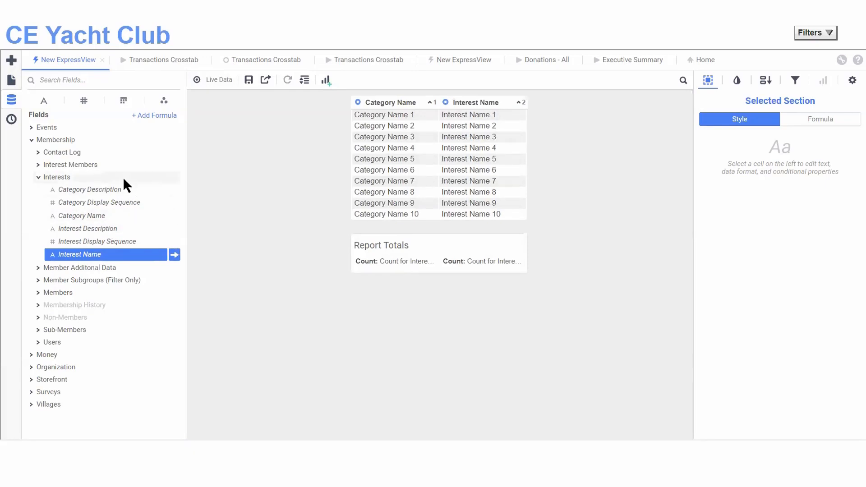
# Add the Full Name, Email and Phone fields from Interest Members as further report columns.
pyautogui.click(38, 165)
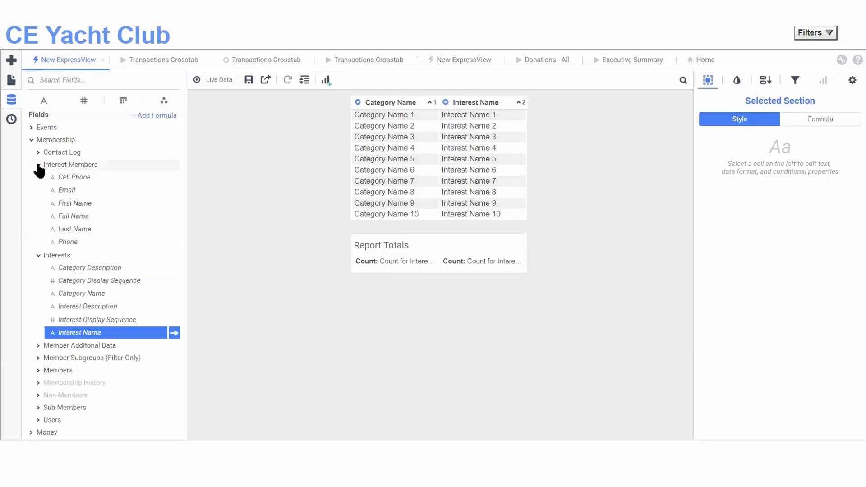
pyautogui.moveTo(75, 217); pyautogui.dragTo(547, 136)
pyautogui.moveTo(68, 189); pyautogui.dragTo(575, 134)
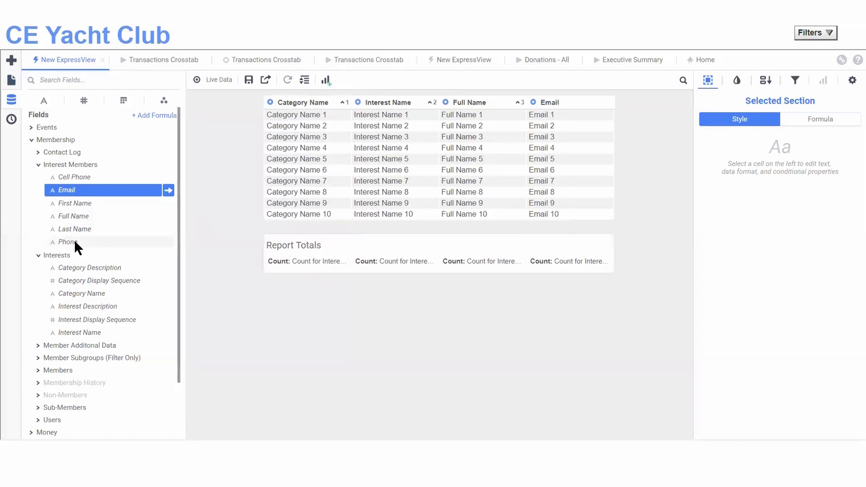
pyautogui.moveTo(75, 243); pyautogui.dragTo(646, 179)
# Preview the report with live data and widen the Email column so addresses fit on one line.
pyautogui.click(212, 82)
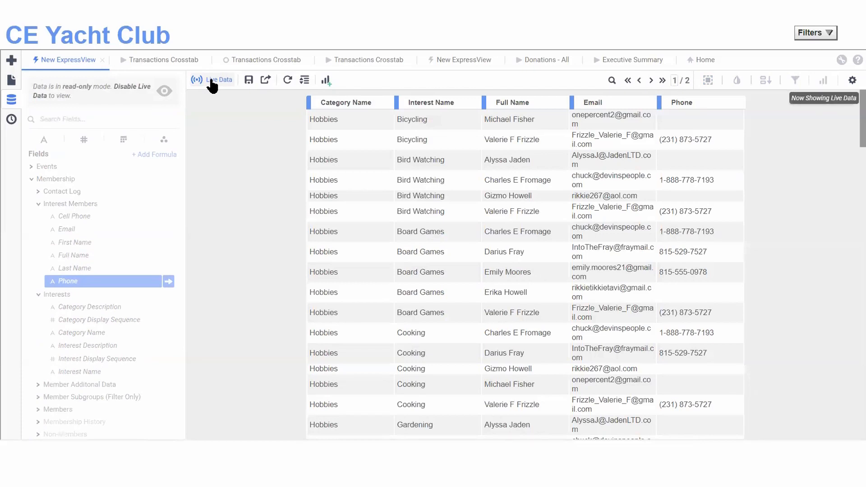
pyautogui.click(211, 81)
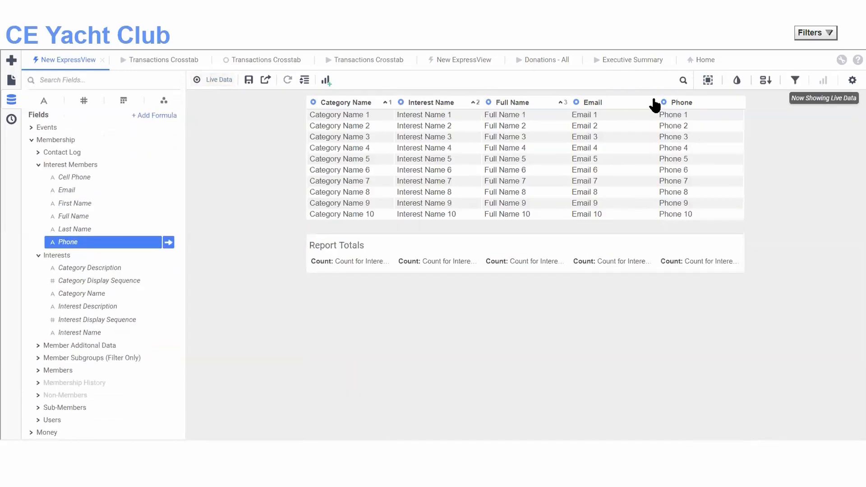
pyautogui.moveTo(655, 99); pyautogui.dragTo(722, 102)
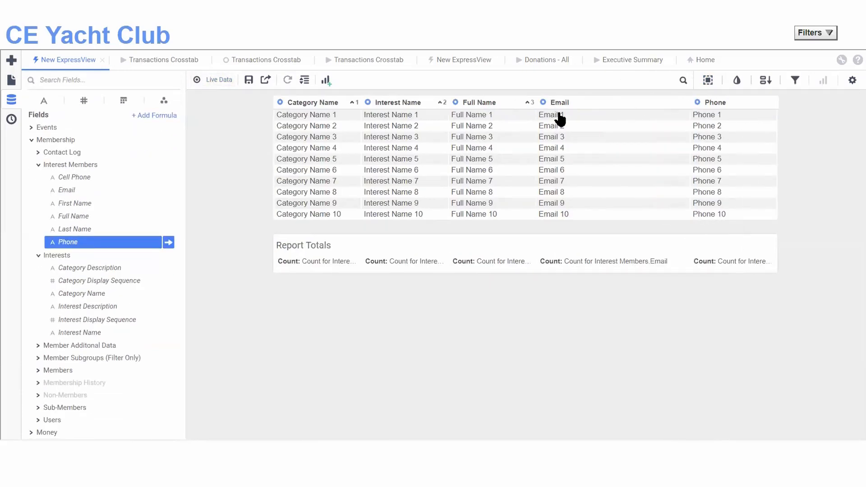
# Group the report by Category Name and, within it, by Interest Name.
pyautogui.click(281, 102)
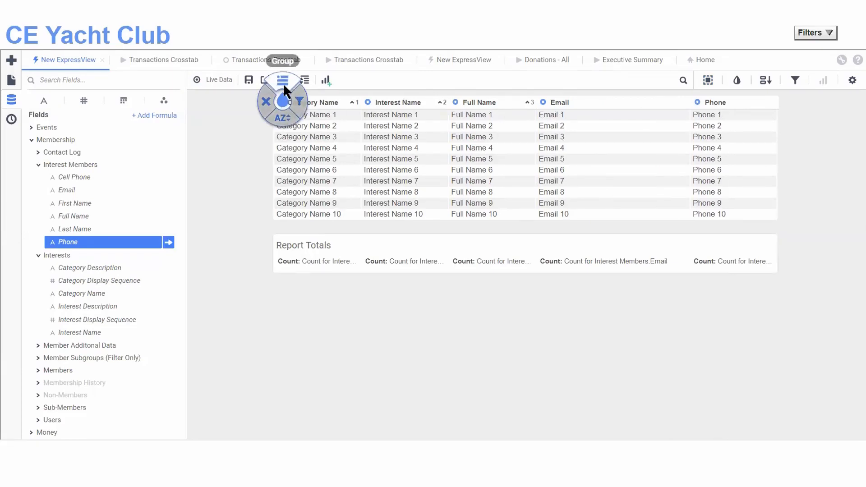
pyautogui.click(283, 83)
pyautogui.click(331, 117)
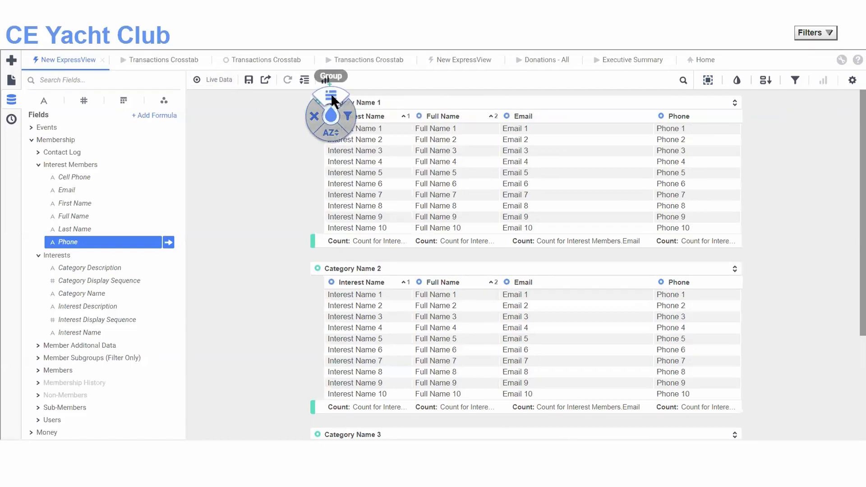
pyautogui.click(331, 96)
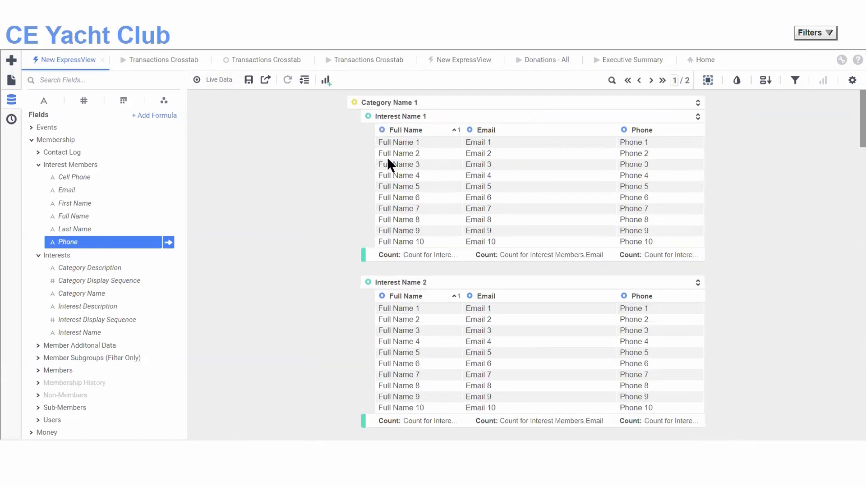
# Check the grouping options for Category Name and preview the grouped report with live data.
pyautogui.click(354, 103)
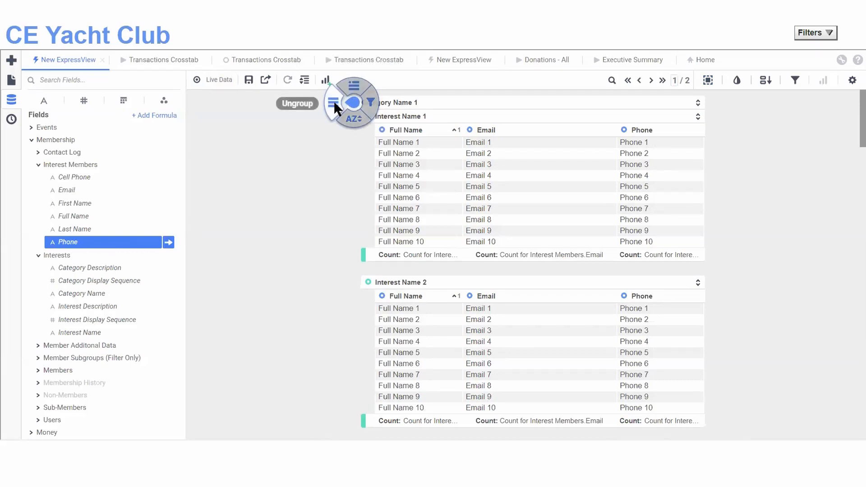
pyautogui.click(218, 80)
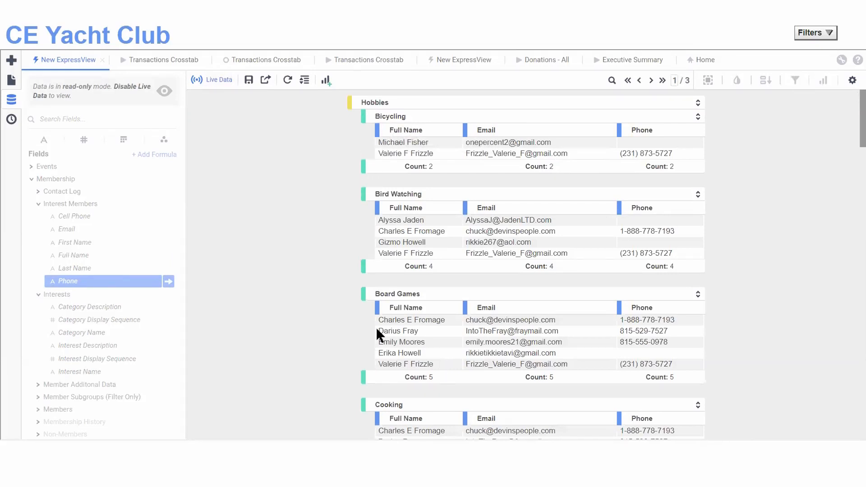
pyautogui.click(213, 86)
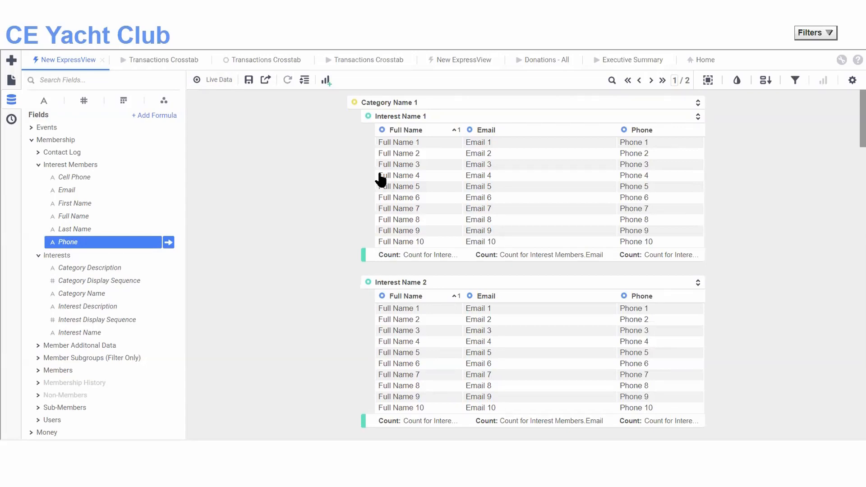
# Create an advanced report named "interests from expressview" from this ExpressView in the Financial folder.
pyautogui.click(853, 81)
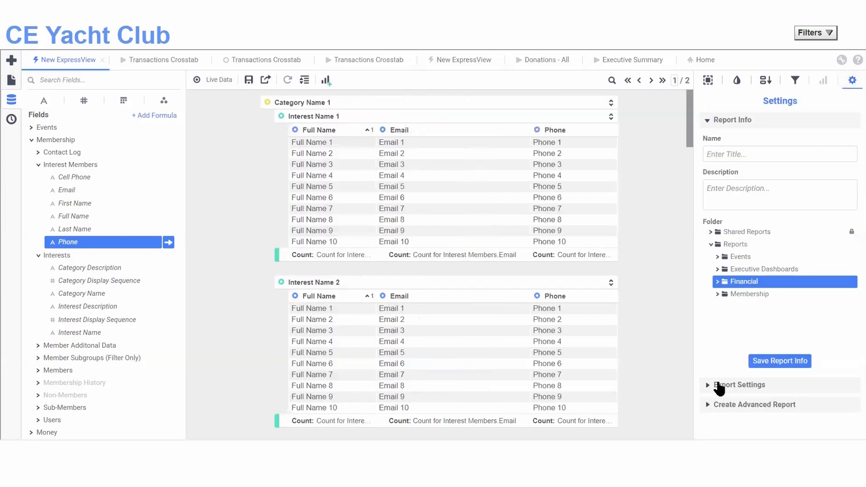
pyautogui.click(706, 406)
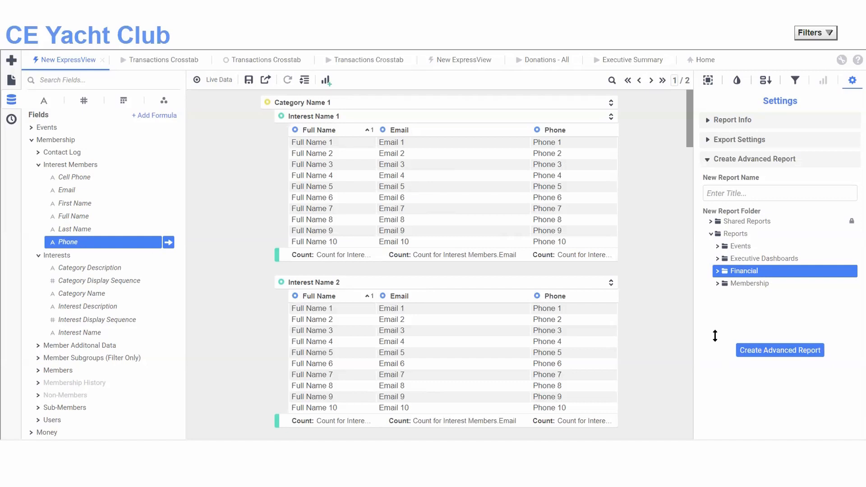
pyautogui.click(718, 284)
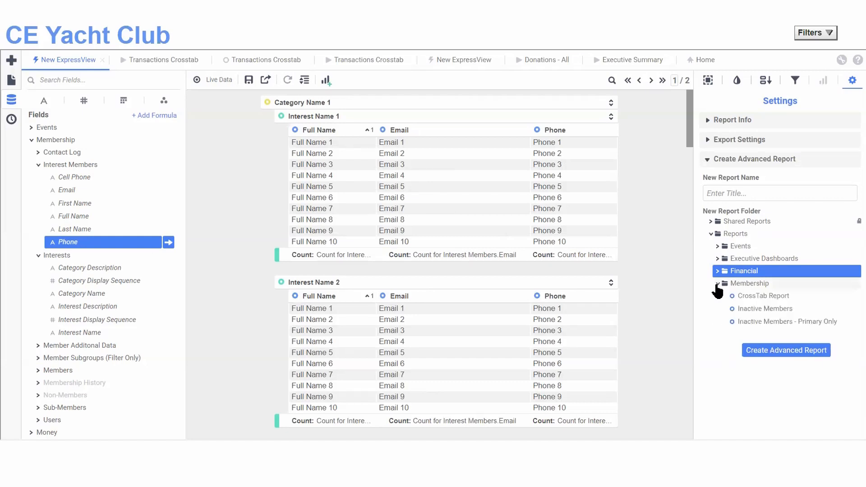
pyautogui.click(729, 195)
pyautogui.write('interests')
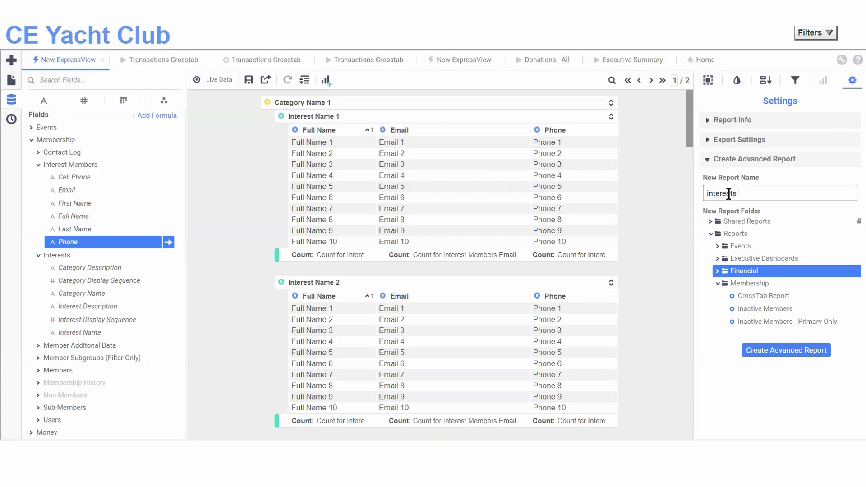
pyautogui.write(' from expressview')
pyautogui.click(772, 355)
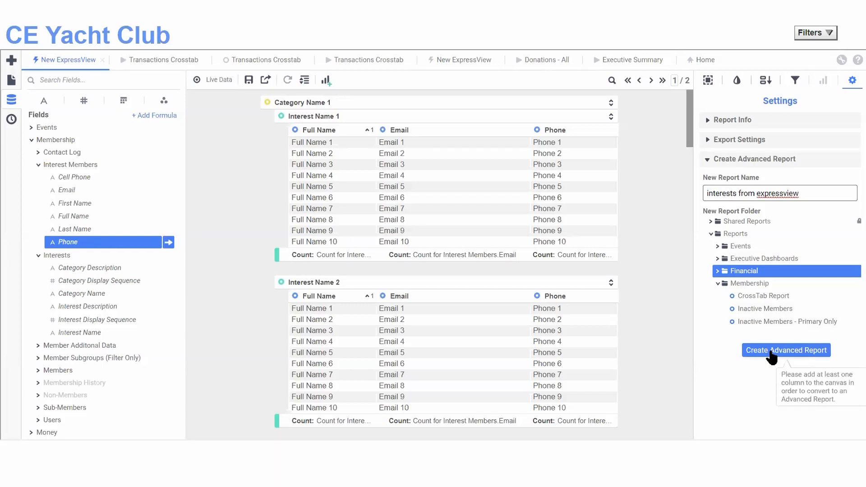
pyautogui.click(773, 355)
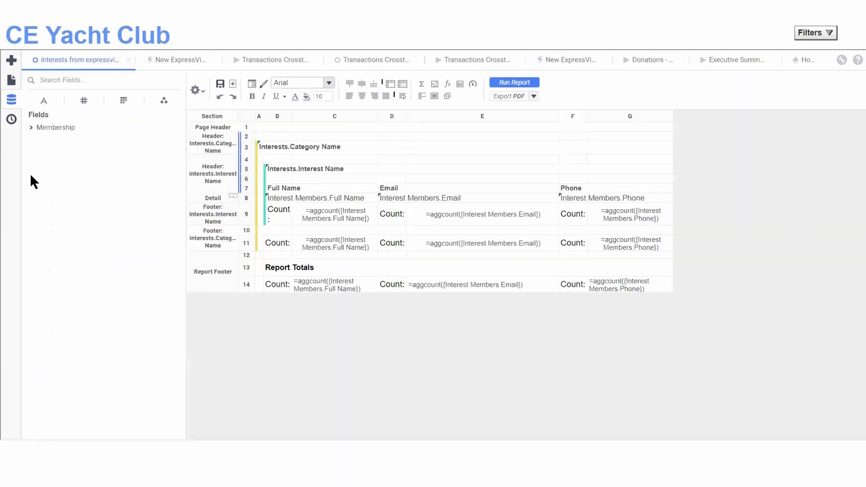
# Locate the "interests from expressview" report in the Financial folder of the report list and open it for editing.
pyautogui.click(11, 80)
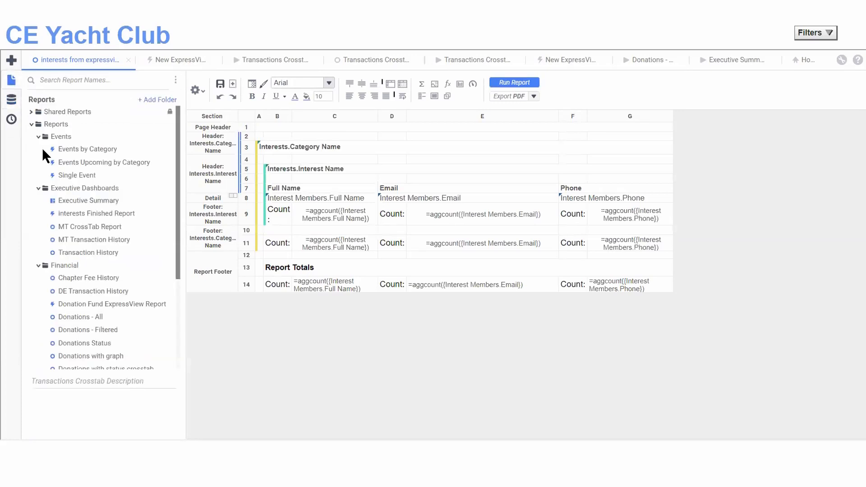
pyautogui.scroll(-3, 50, 225)
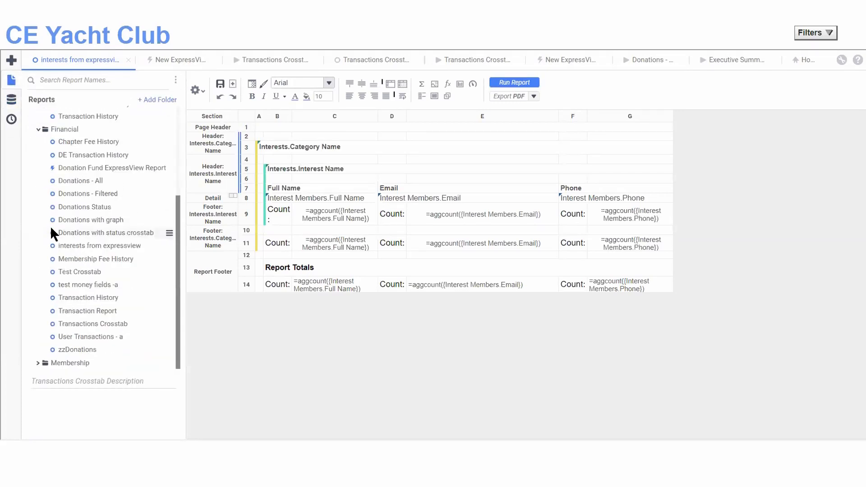
pyautogui.scroll(1, 37, 361)
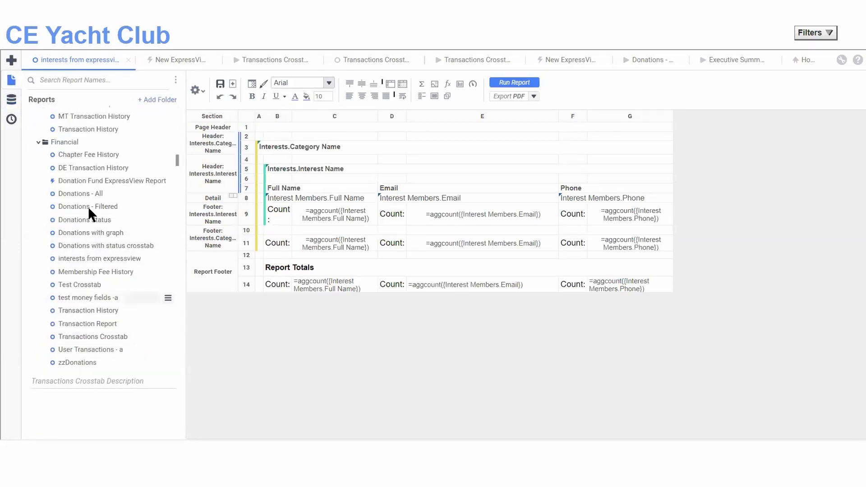
pyautogui.scroll(-1, 102, 199)
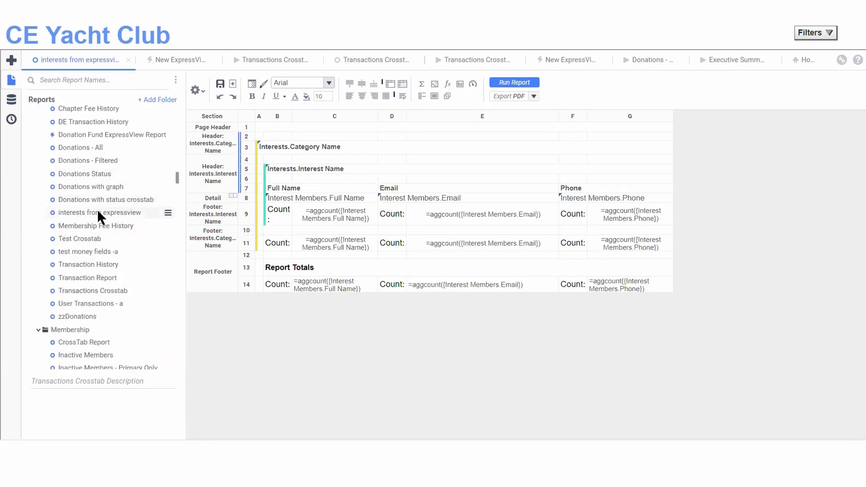
pyautogui.click(98, 213)
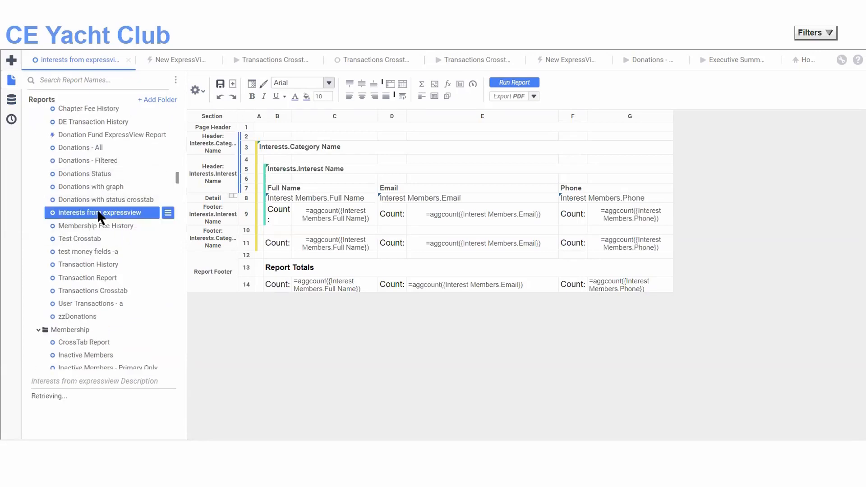
pyautogui.click(167, 215)
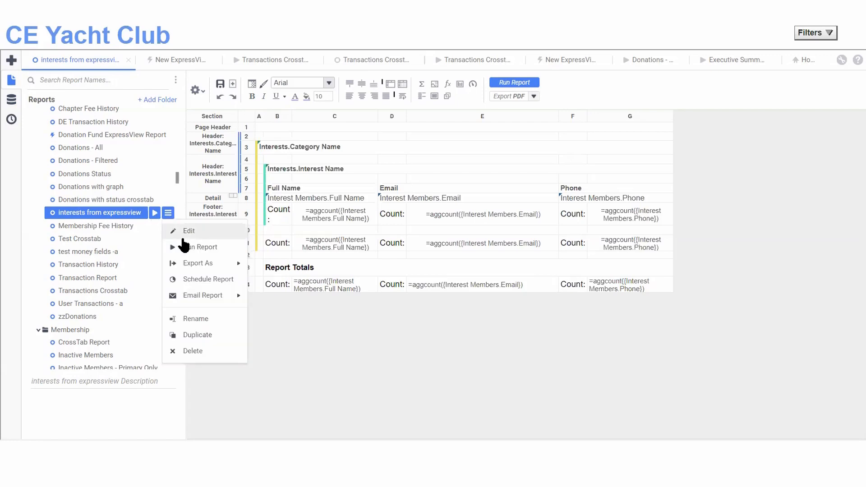
pyautogui.click(183, 231)
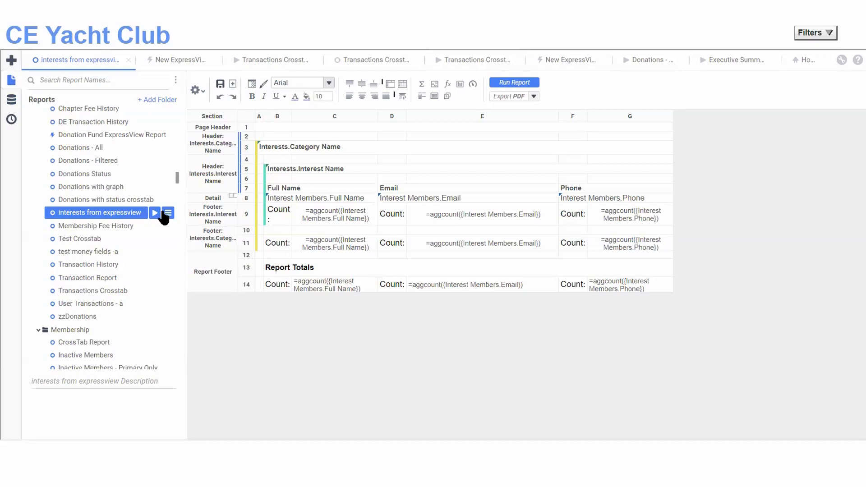
pyautogui.click(168, 213)
pyautogui.click(171, 231)
pyautogui.click(462, 212)
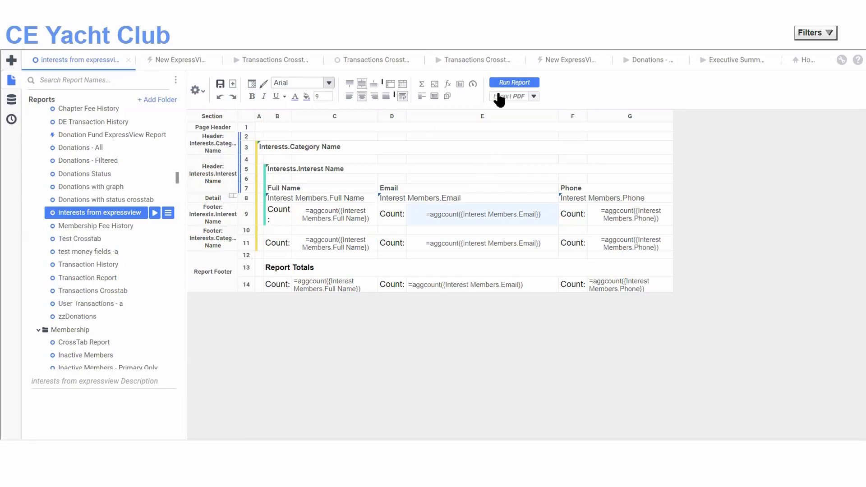
# Run the "interests from expressview" report, review its grouped output and close the result.
pyautogui.click(509, 82)
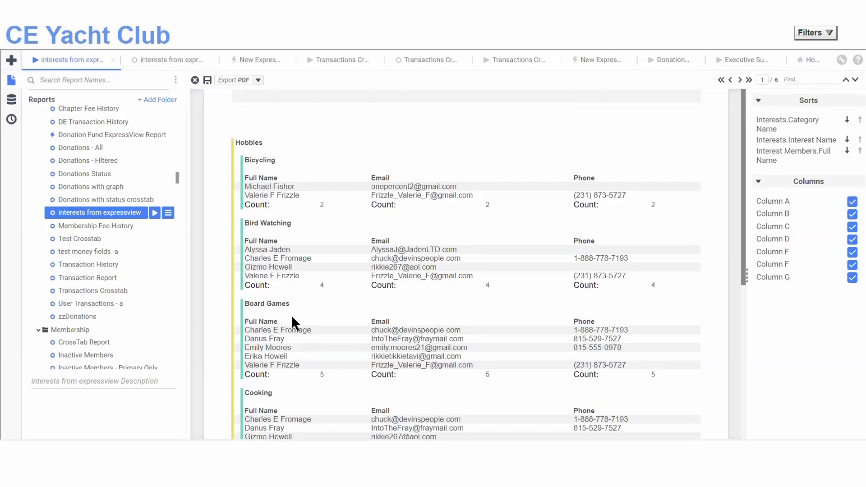
pyautogui.scroll(-6, 292, 318)
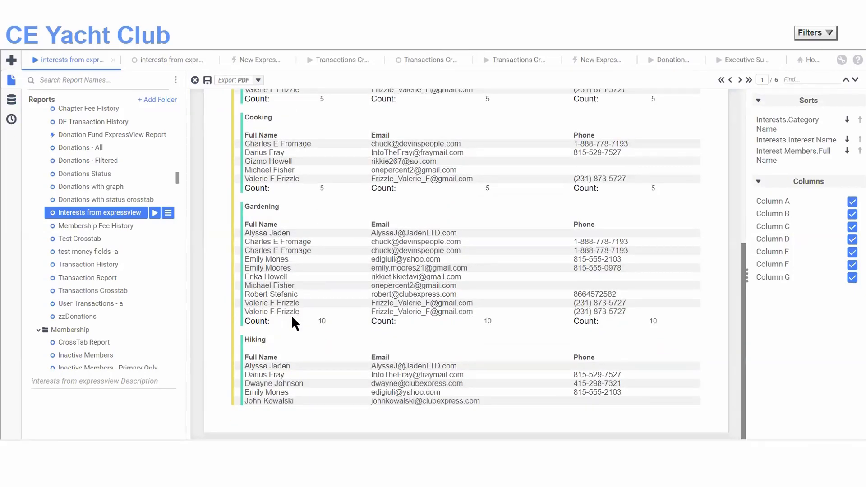
pyautogui.scroll(5, 292, 316)
pyautogui.click(113, 60)
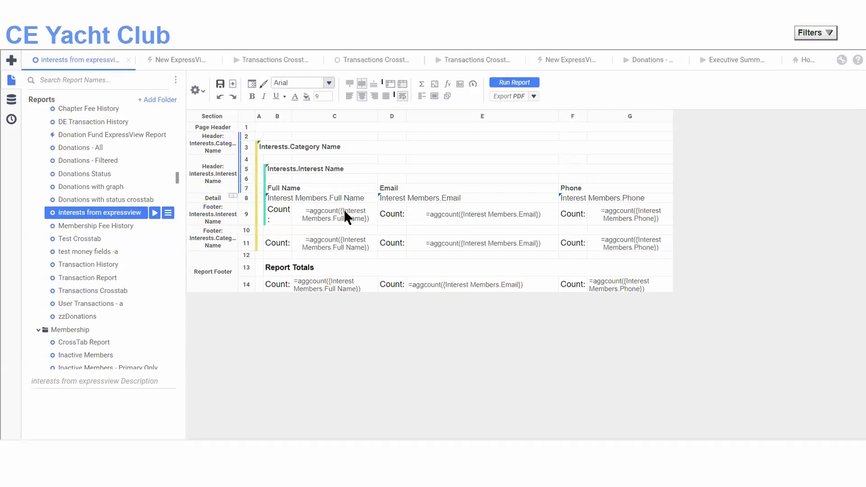
# Check the section options available for the Category Name group header.
pyautogui.rightClick(200, 142)
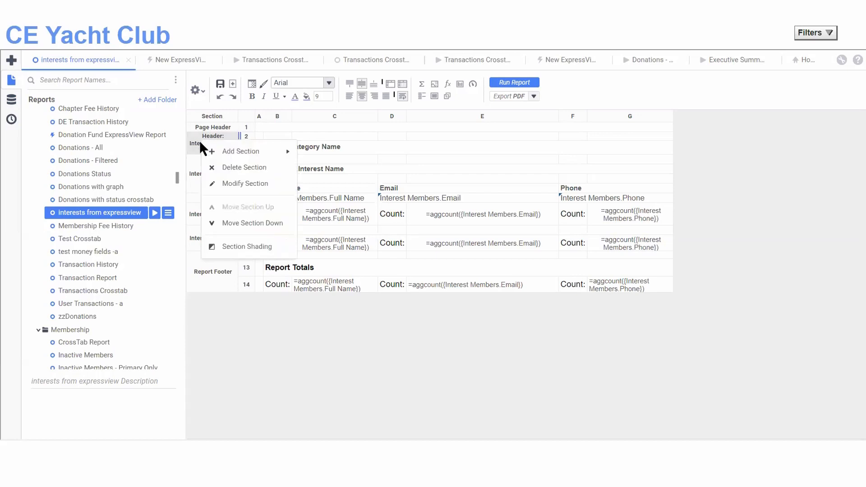
pyautogui.click(754, 163)
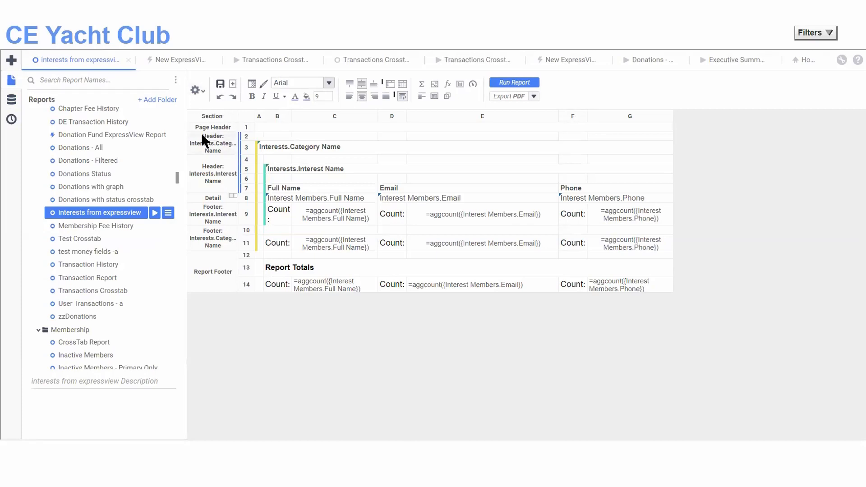
# Start a new advanced report named "webinar demo" and select the Membership folder for it.
pyautogui.click(11, 60)
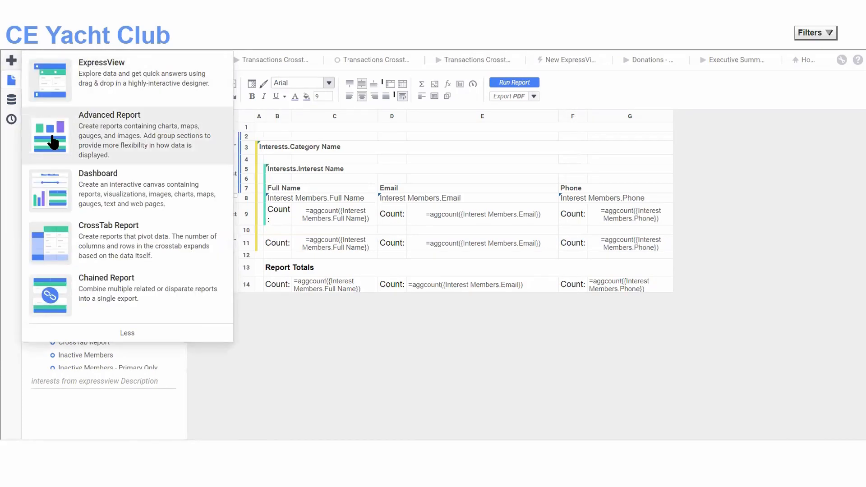
pyautogui.click(113, 131)
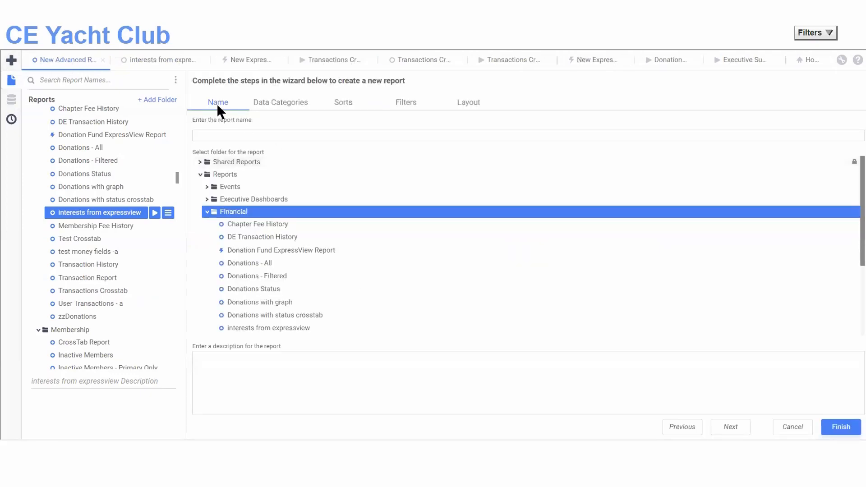
pyautogui.click(219, 136)
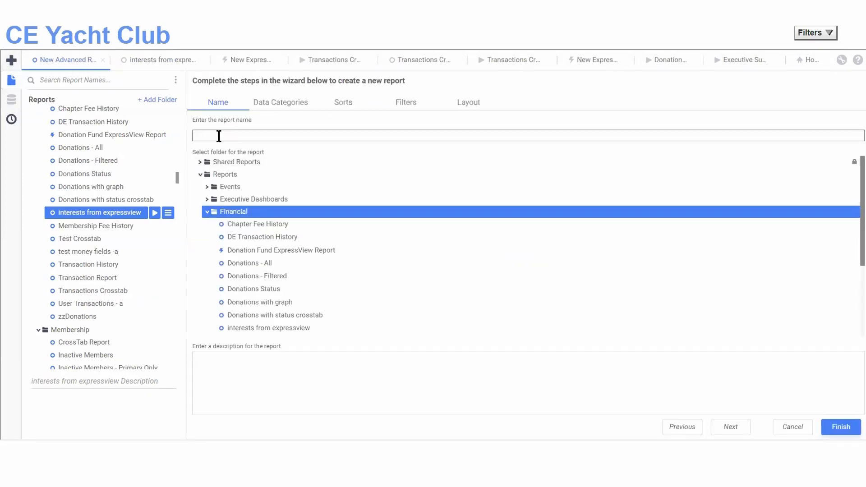
pyautogui.write('webinar demo')
pyautogui.click(207, 212)
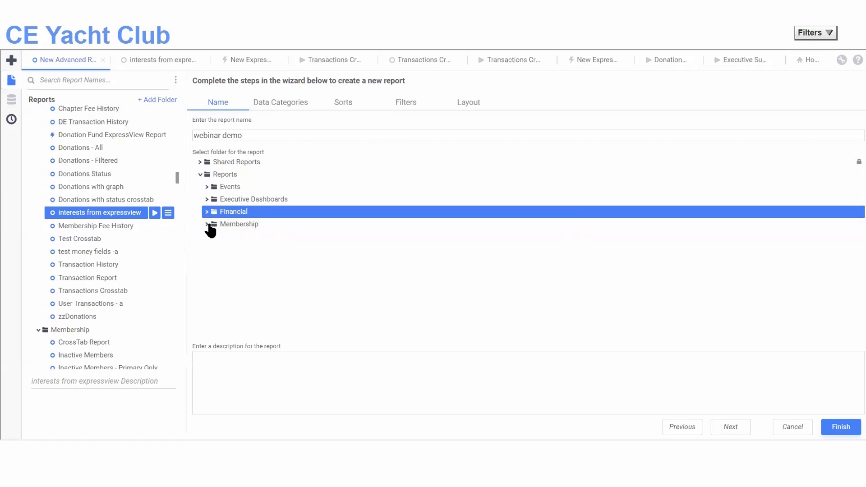
pyautogui.click(227, 224)
# Include the Interests and Interest Members data categories from Membership in the new report.
pyautogui.click(281, 103)
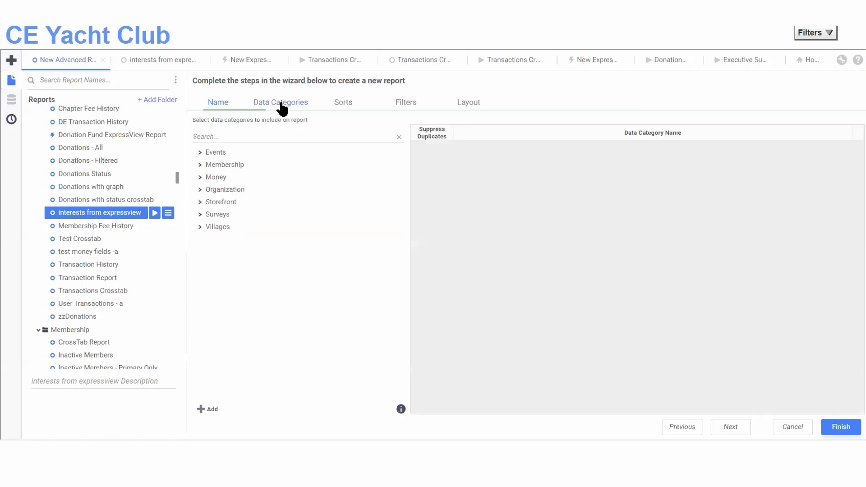
pyautogui.click(200, 166)
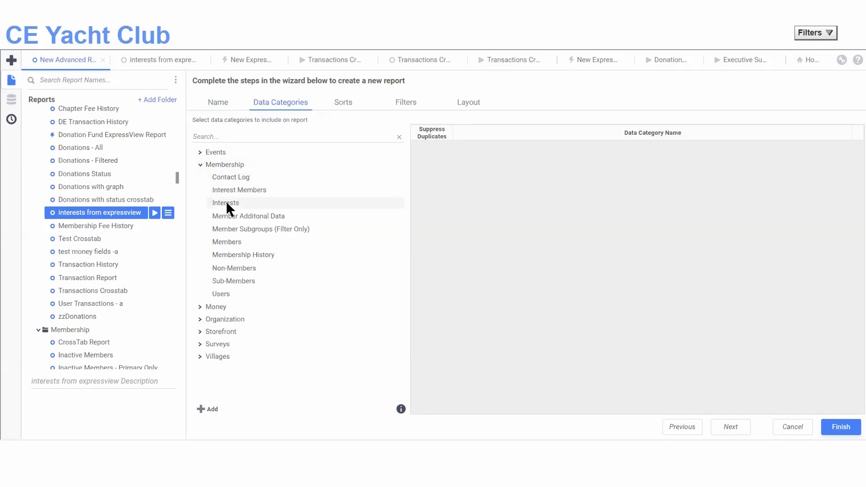
pyautogui.moveTo(226, 202); pyautogui.dragTo(485, 185)
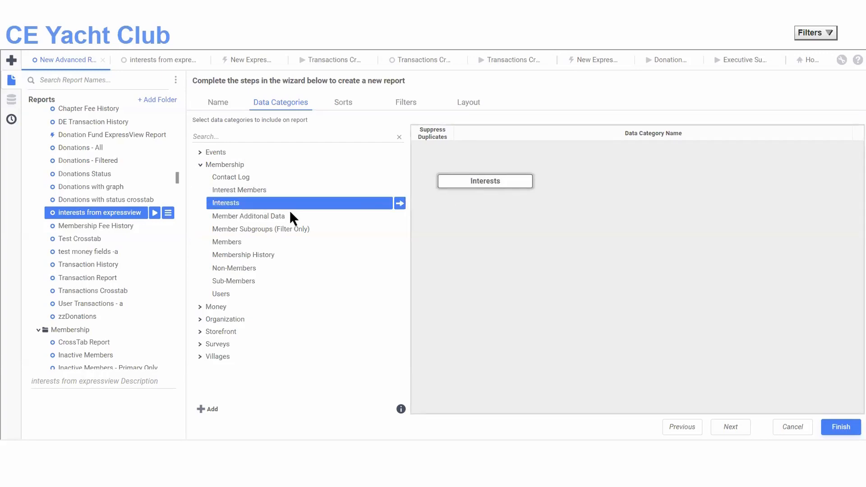
pyautogui.moveTo(240, 189); pyautogui.dragTo(472, 178)
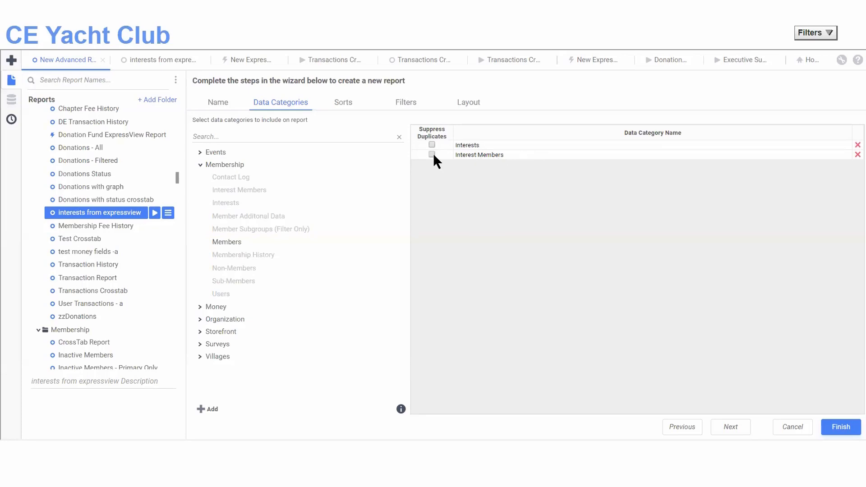
# Sort the report by the Interests fields Category Name and Interest Name, in that order.
pyautogui.click(345, 102)
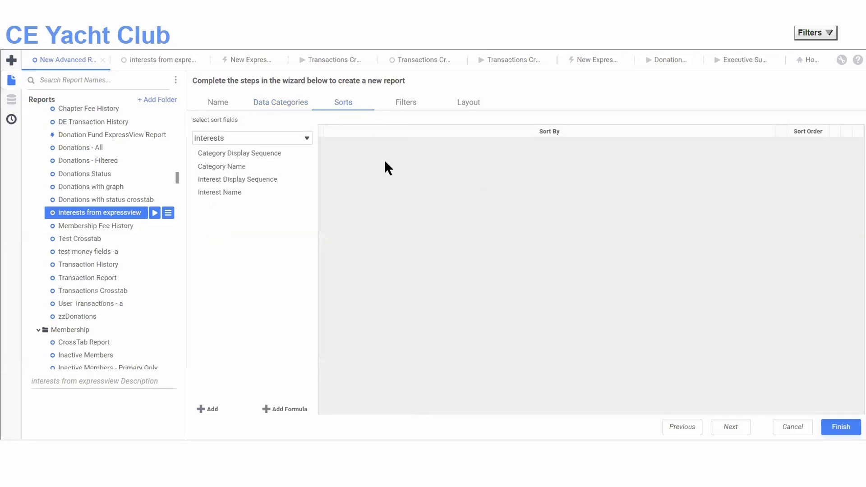
pyautogui.click(306, 137)
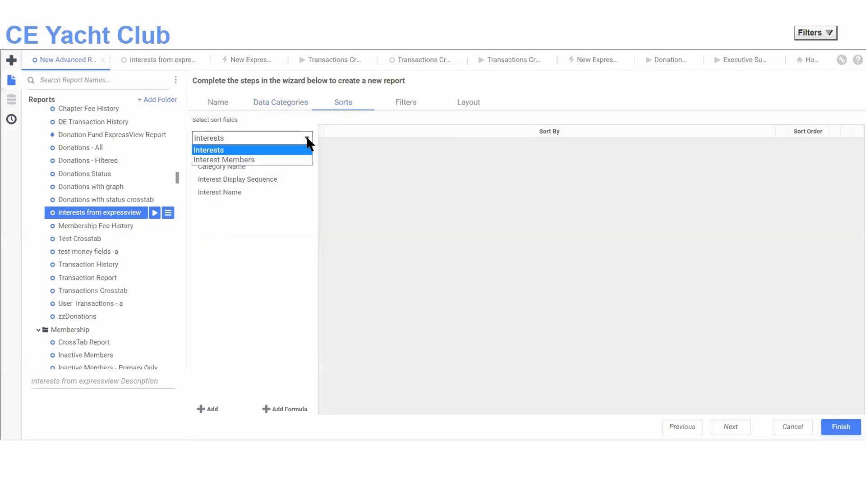
pyautogui.click(282, 149)
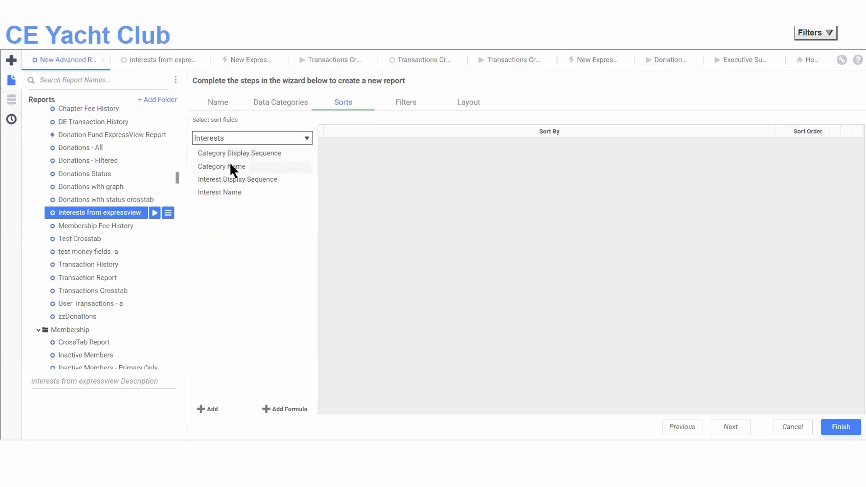
pyautogui.moveTo(230, 162); pyautogui.dragTo(373, 166)
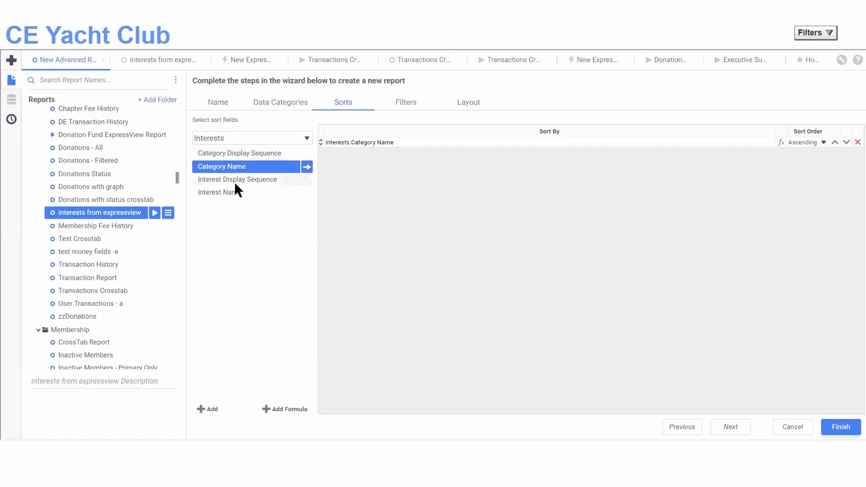
pyautogui.moveTo(228, 192); pyautogui.dragTo(401, 181)
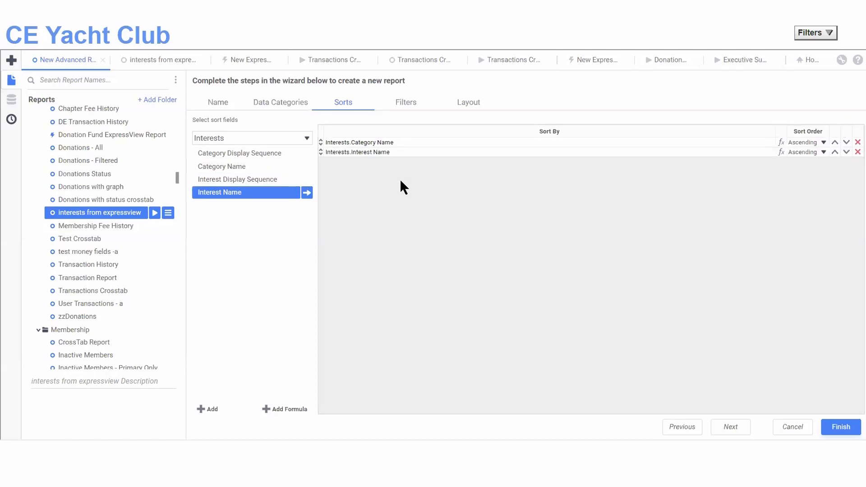
# Filter the report so Interests Category Name is one of Hobbies or Traveling Groups.
pyautogui.click(406, 107)
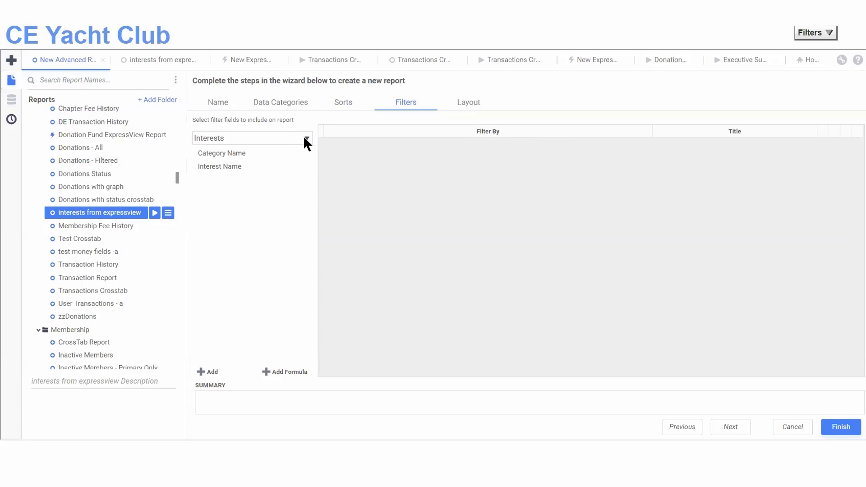
pyautogui.moveTo(235, 153); pyautogui.dragTo(399, 153)
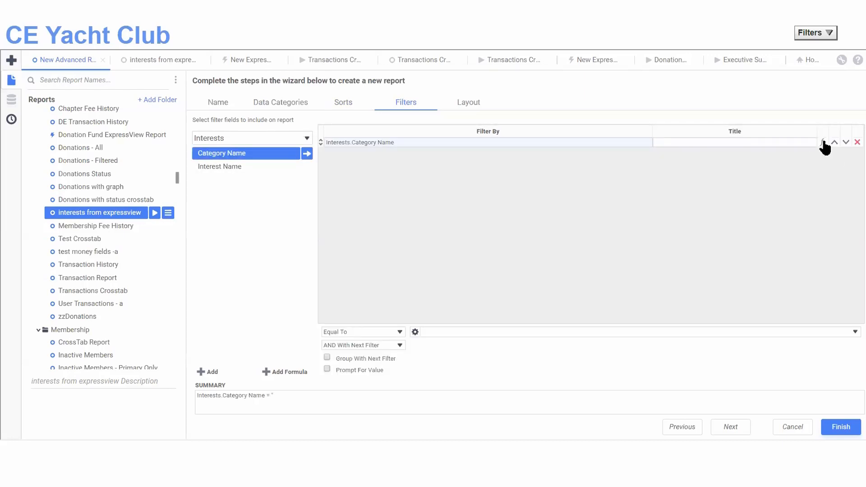
pyautogui.click(399, 332)
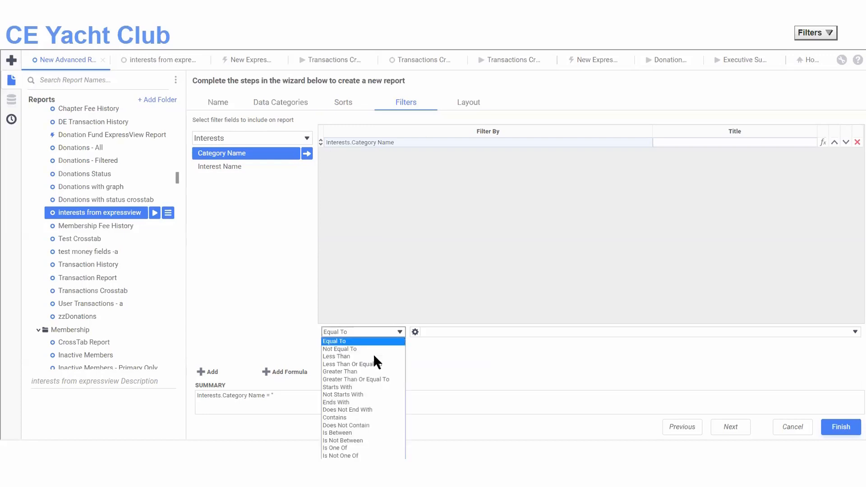
pyautogui.click(356, 449)
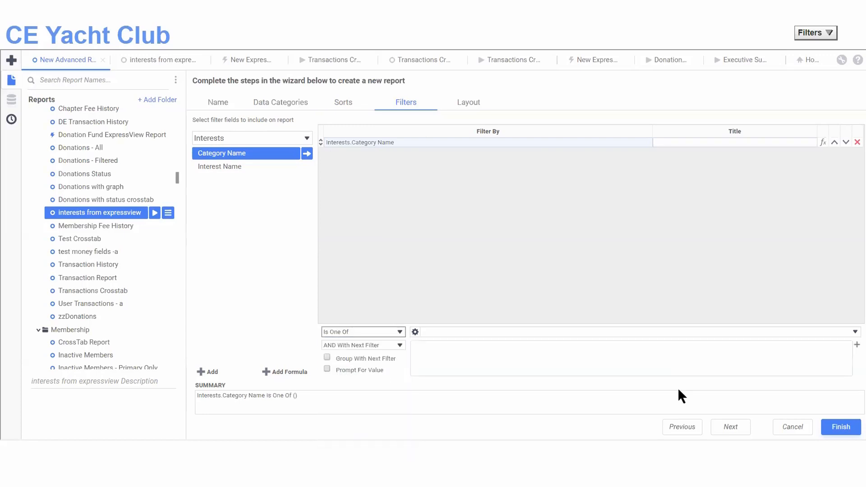
pyautogui.click(855, 334)
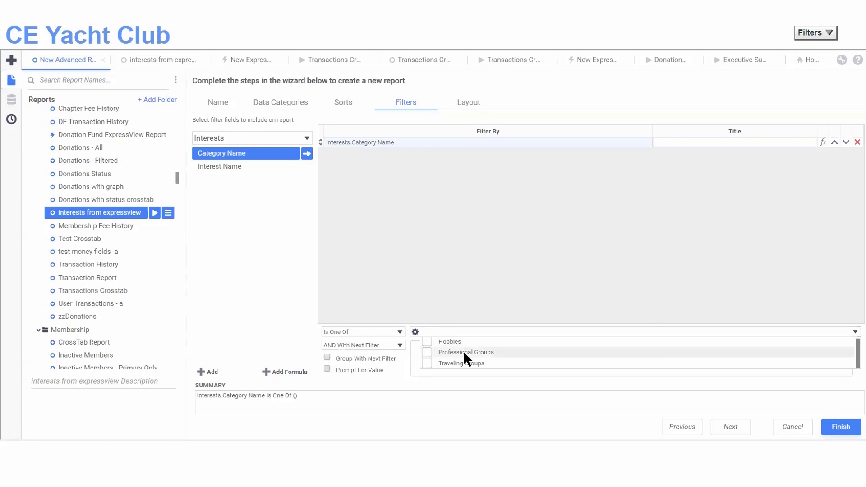
pyautogui.click(428, 342)
pyautogui.click(427, 363)
pyautogui.click(564, 410)
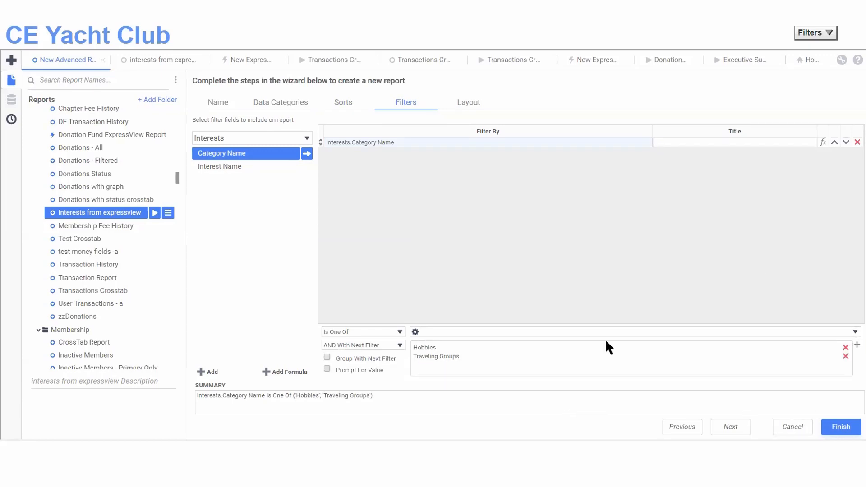
# Add the Interests Category Name field to the report layout, removing the mistakenly added Category Description field.
pyautogui.click(458, 106)
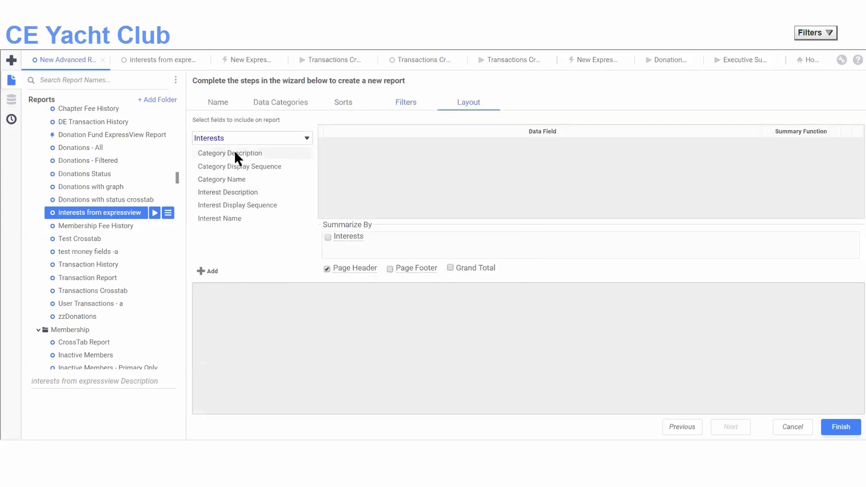
pyautogui.moveTo(234, 151); pyautogui.dragTo(354, 146)
pyautogui.moveTo(219, 176); pyautogui.dragTo(367, 167)
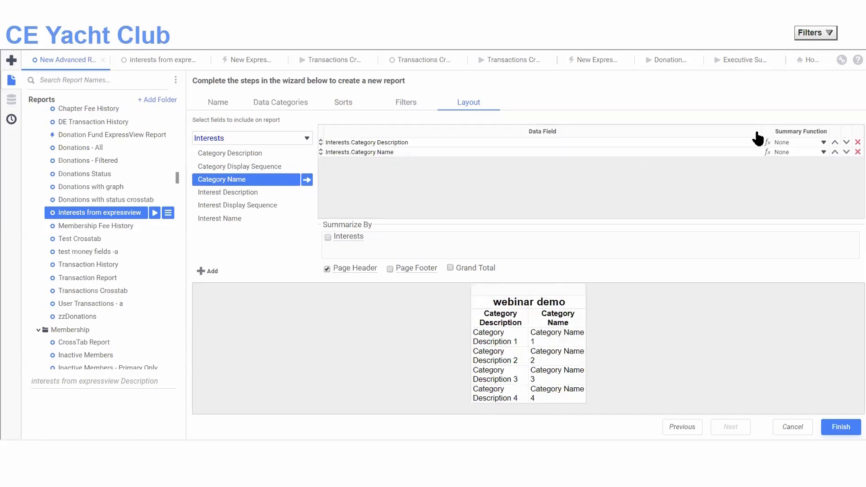
pyautogui.click(858, 143)
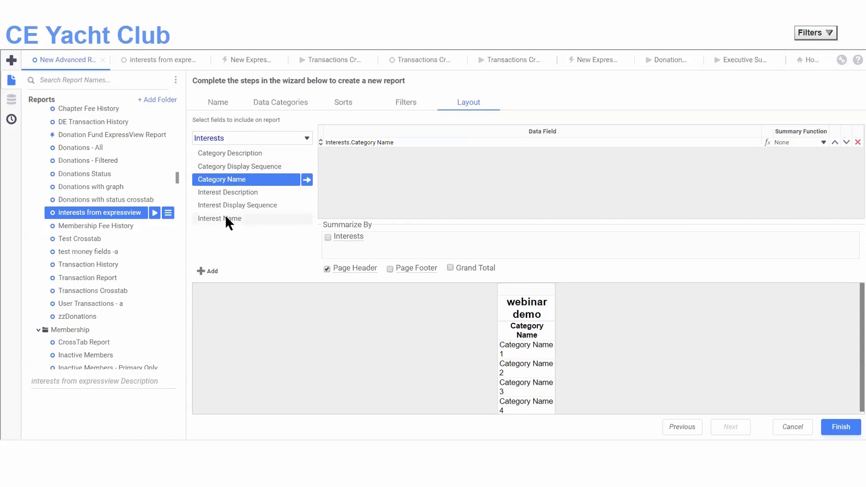
# Add the Interests Interest Name field to the report layout and move it above Category Name.
pyautogui.moveTo(226, 216); pyautogui.dragTo(356, 181)
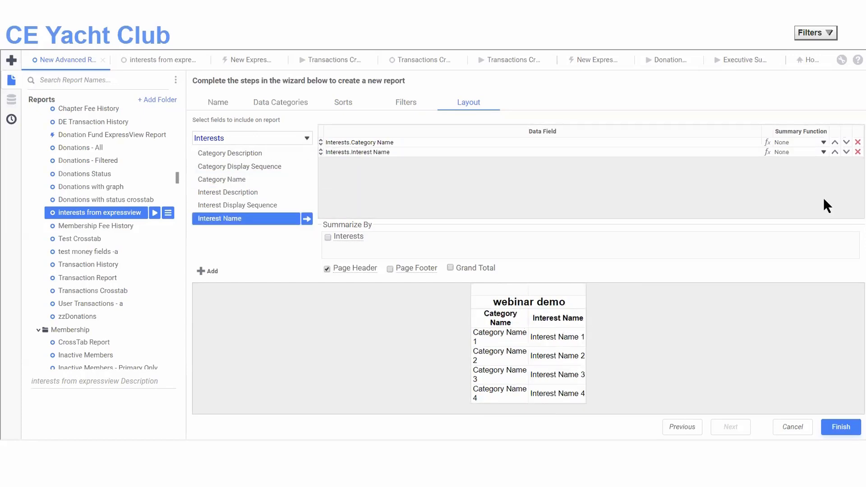
pyautogui.click(835, 152)
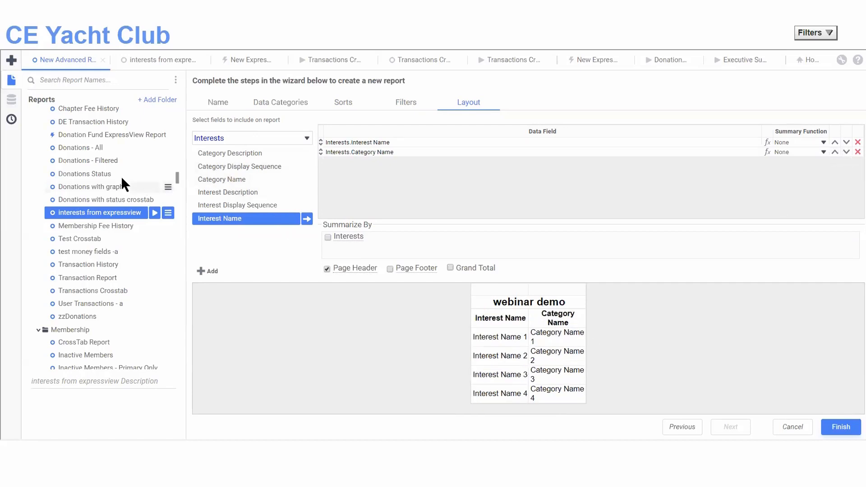
# Add the Interest Members fields Last Name, First Name and Email to the layout, in that order, and finish the report wizard.
pyautogui.click(276, 138)
pyautogui.click(219, 156)
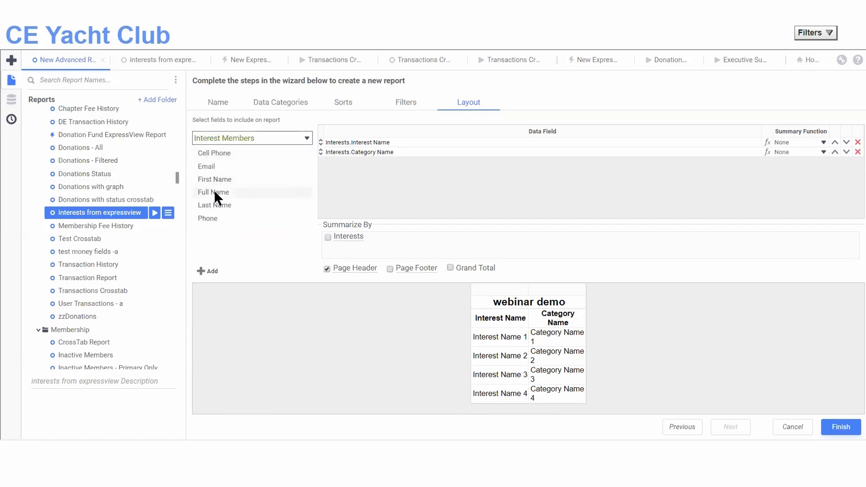
pyautogui.moveTo(219, 204); pyautogui.dragTo(356, 181)
pyautogui.moveTo(221, 179); pyautogui.dragTo(358, 178)
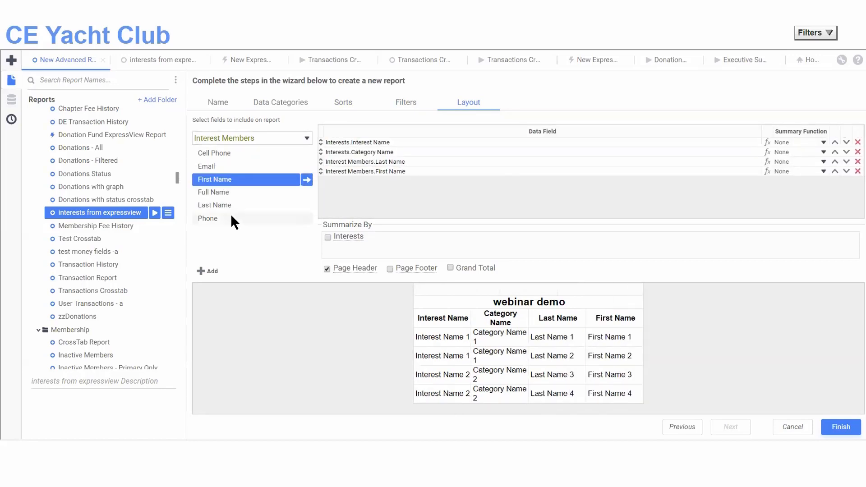
pyautogui.moveTo(212, 166); pyautogui.dragTo(418, 217)
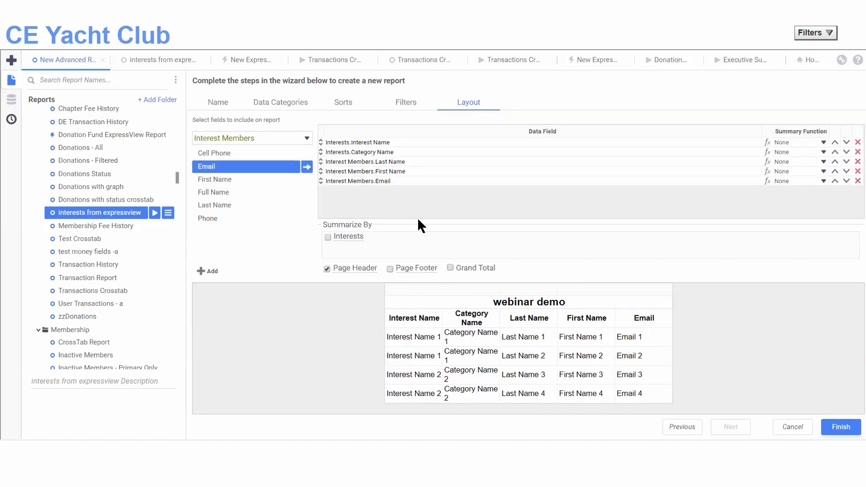
pyautogui.click(840, 427)
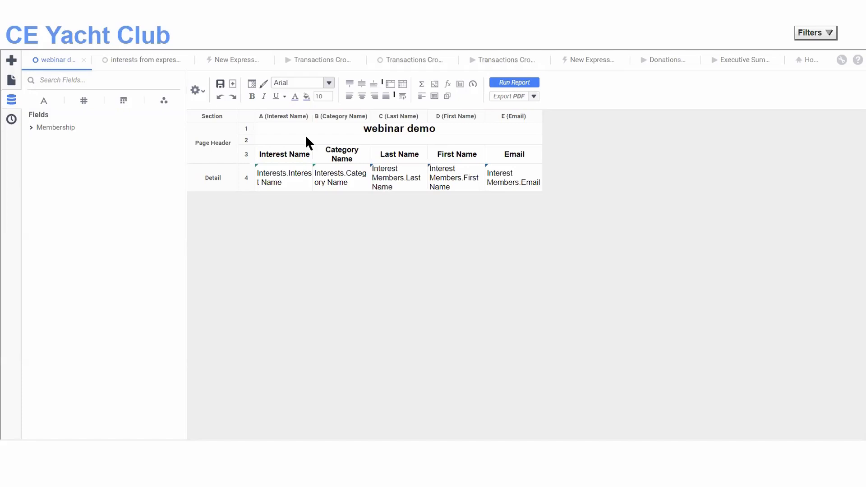
# Insert a new row before row 2 in the report's Page Header section.
pyautogui.click(356, 129)
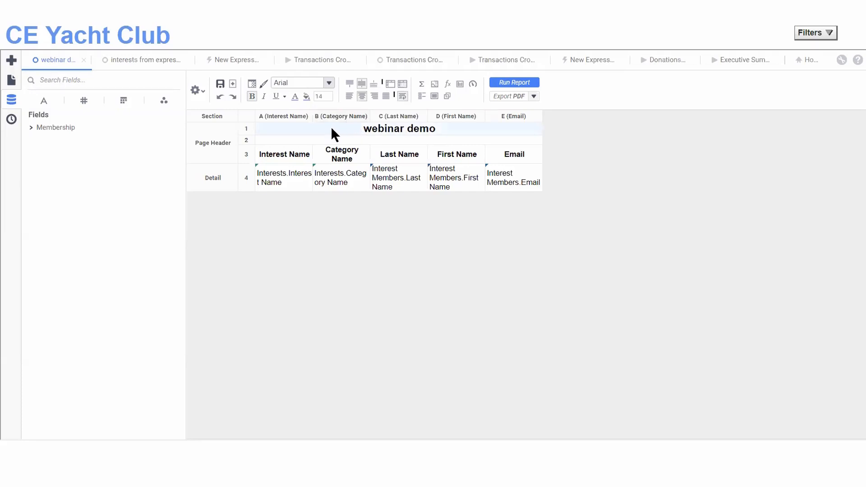
pyautogui.rightClick(246, 140)
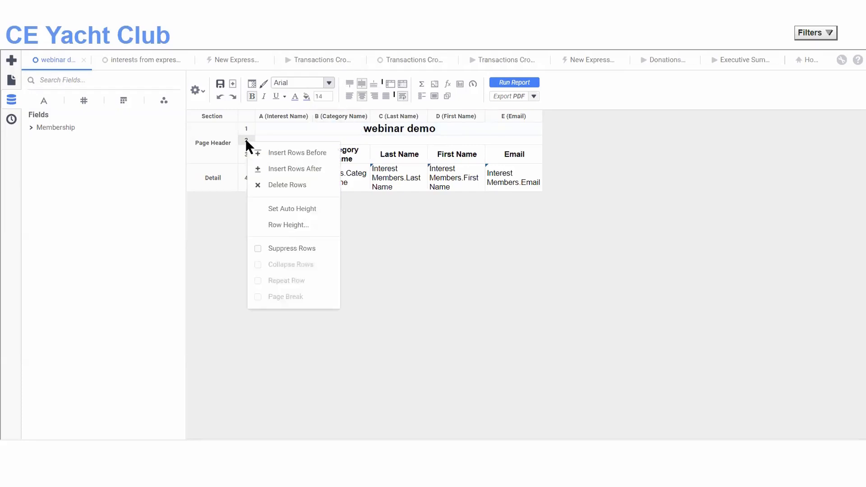
pyautogui.click(284, 153)
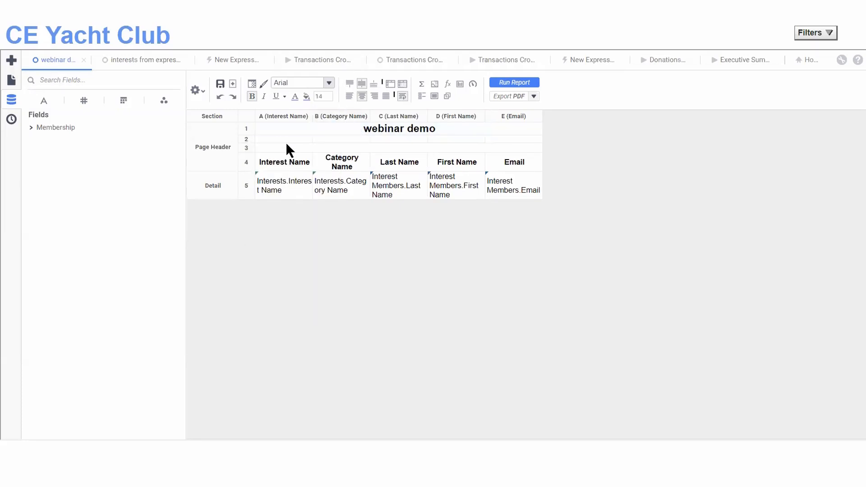
# Merge the first three cells of Page Header row 2 and split the merged report title cell in row 1.
pyautogui.click(290, 139)
pyautogui.click(335, 139)
pyautogui.click(419, 138)
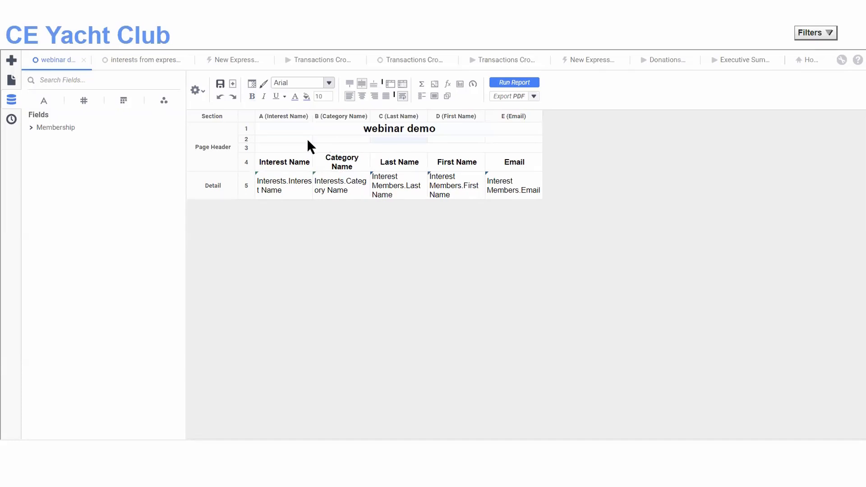
pyautogui.click(278, 140)
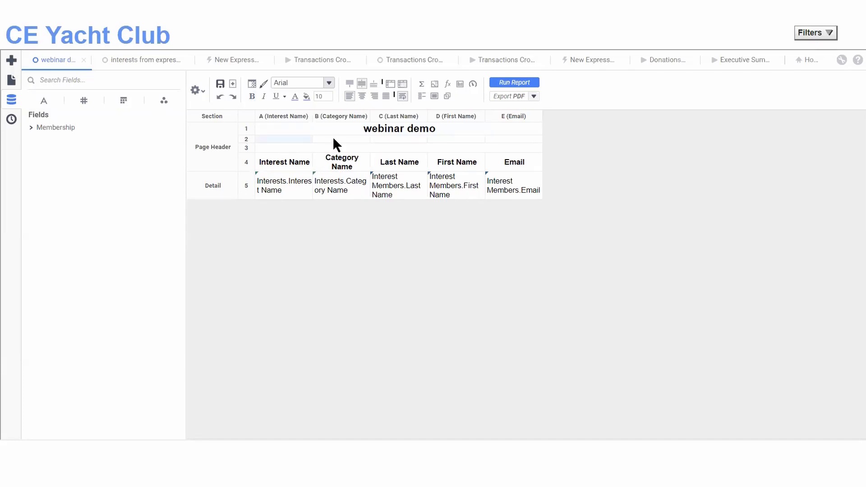
pyautogui.keyDown('shift'); pyautogui.click(380, 138); pyautogui.keyUp('shift')
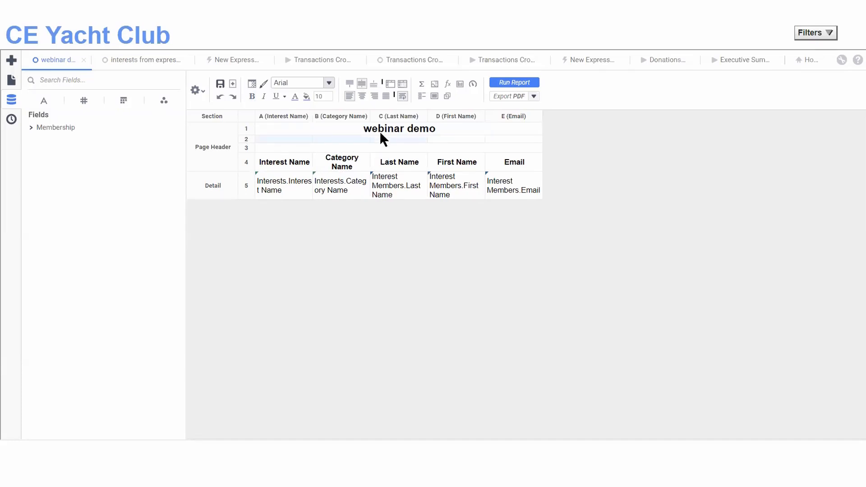
pyautogui.click(391, 84)
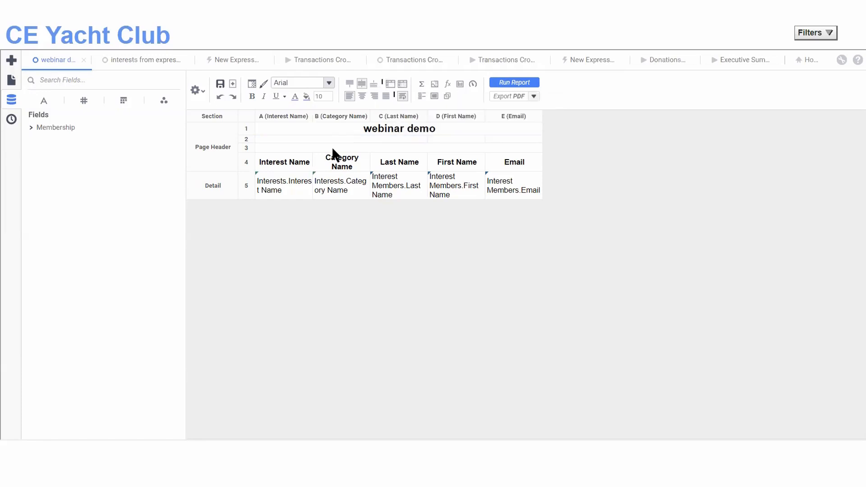
pyautogui.click(357, 138)
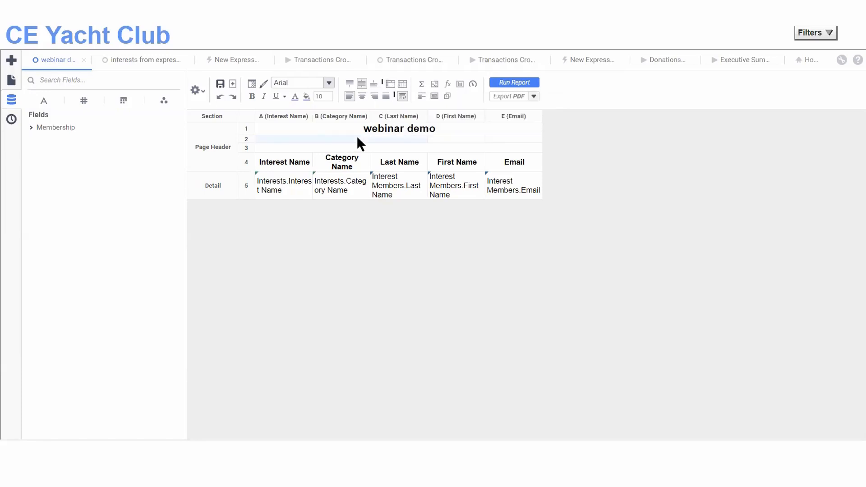
pyautogui.click(387, 127)
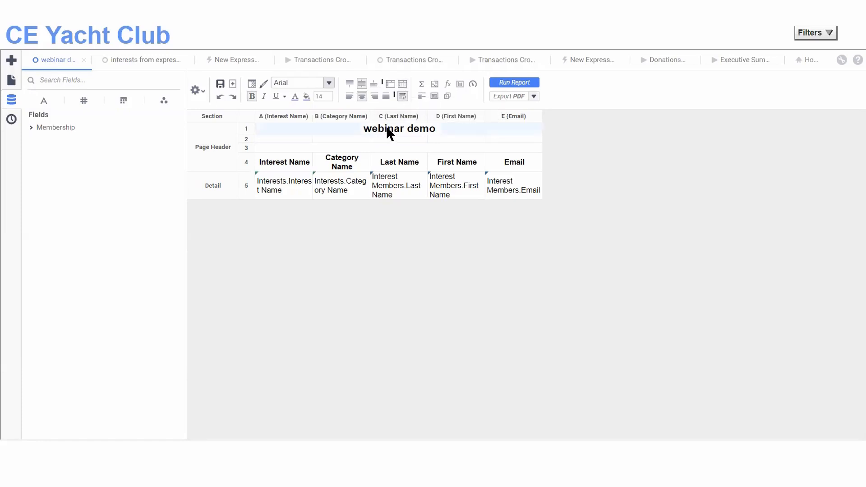
pyautogui.click(402, 84)
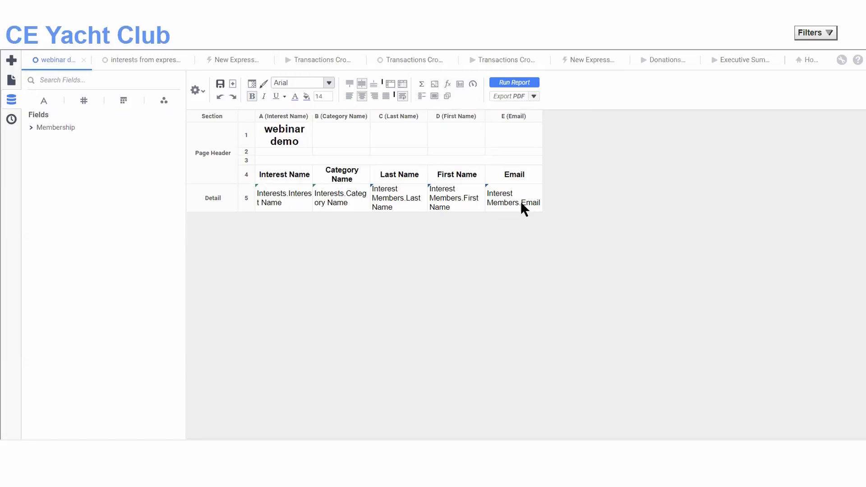
# Insert the Logo() function from the Organization Info category as a formula in the row 1 header cell of the Email column.
pyautogui.click(503, 128)
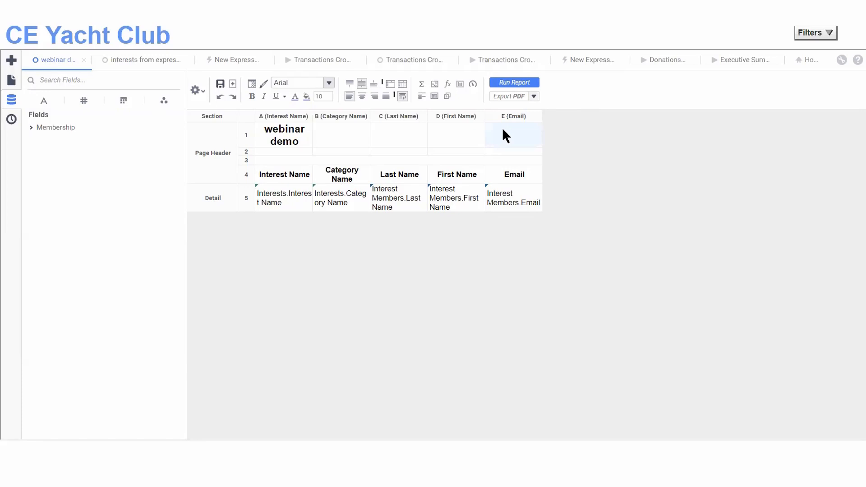
pyautogui.click(448, 83)
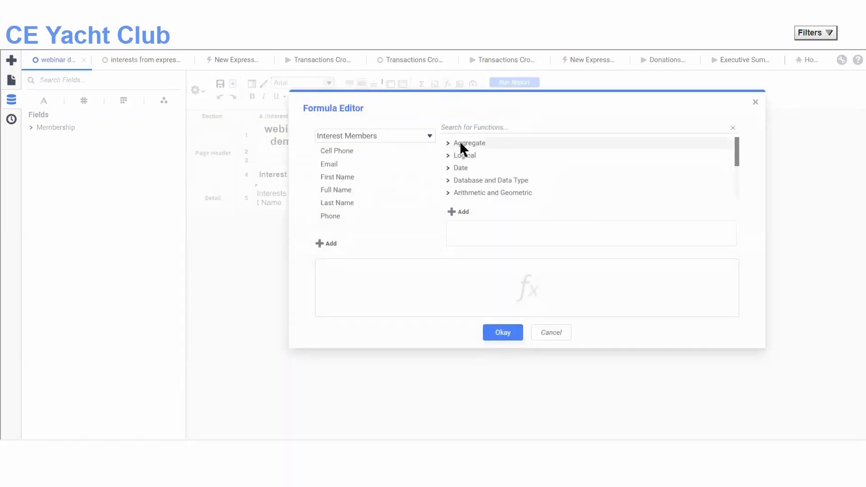
pyautogui.click(448, 143)
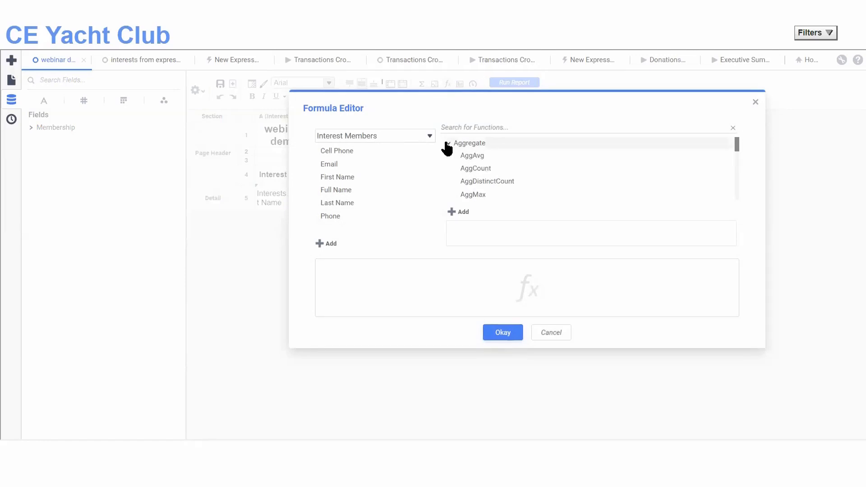
pyautogui.click(448, 144)
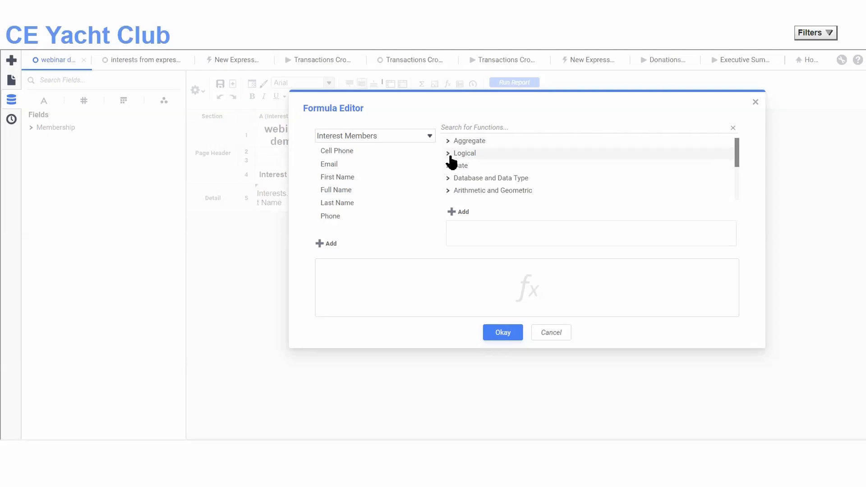
pyautogui.scroll(-3, 451, 161)
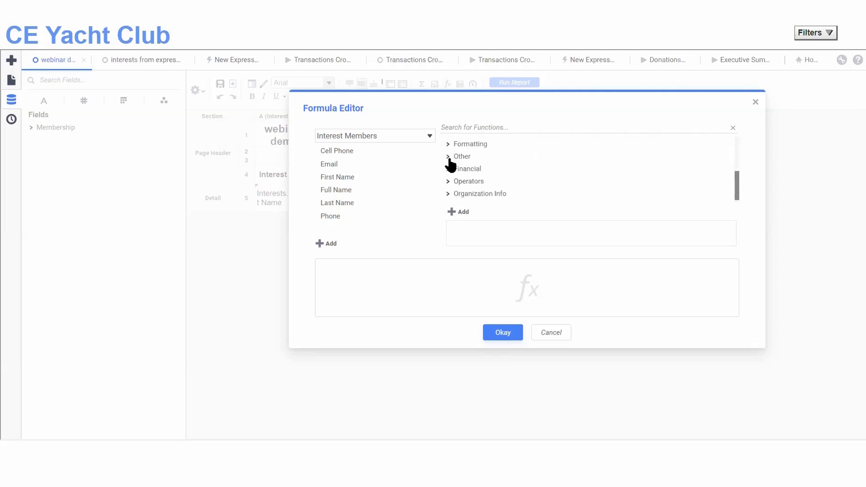
pyautogui.click(448, 194)
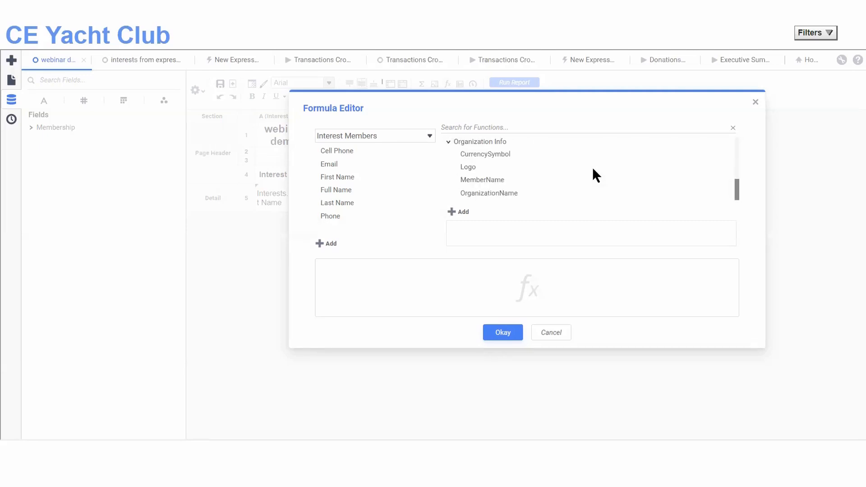
pyautogui.click(467, 165)
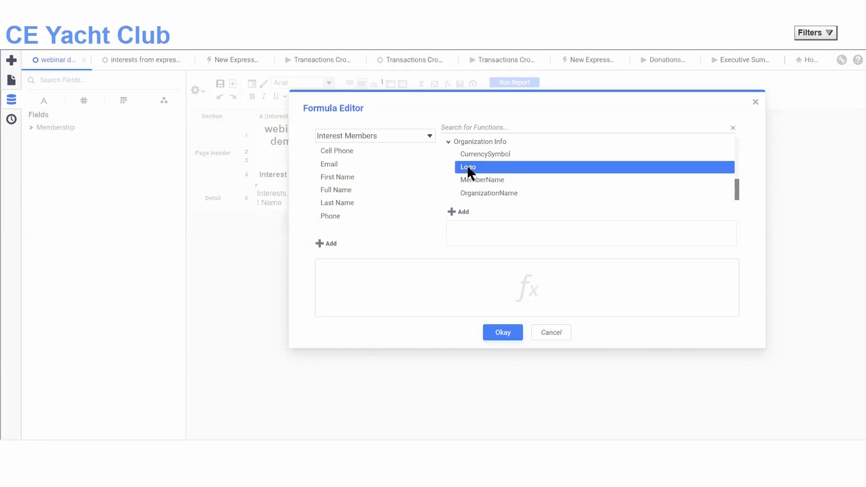
pyautogui.doubleClick(474, 168)
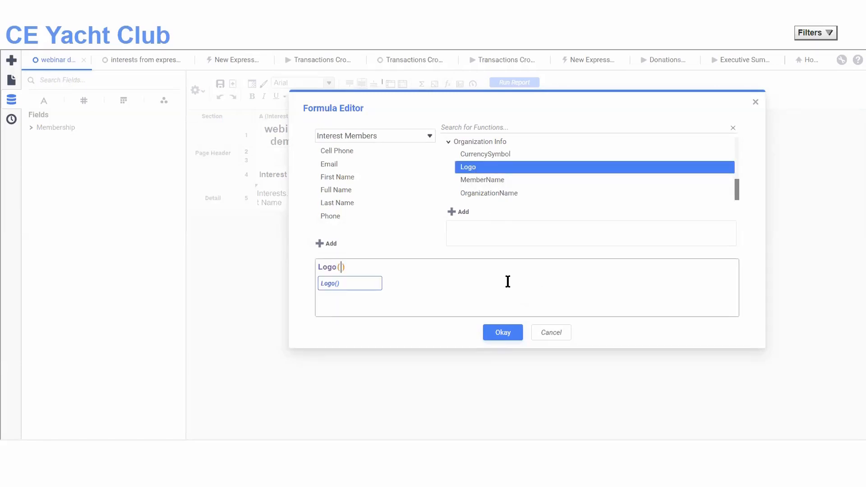
pyautogui.click(503, 333)
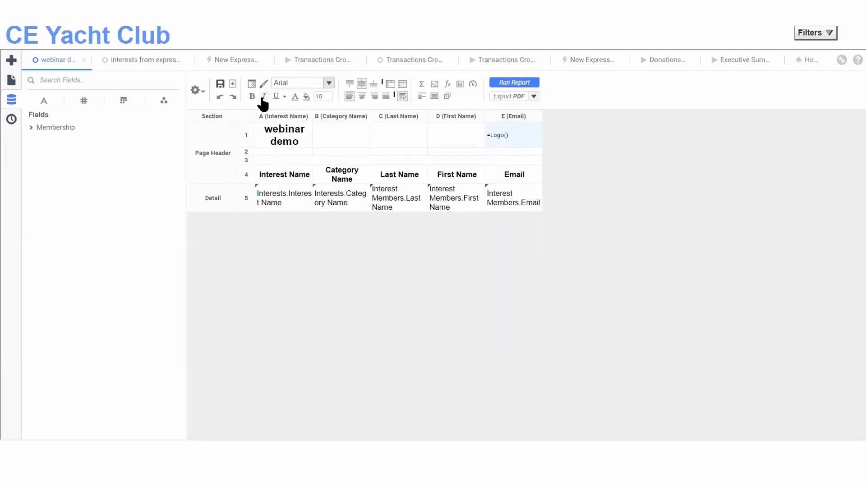
# Run the webinar demo report to preview its output, and remain on the reporting page.
pyautogui.click(513, 83)
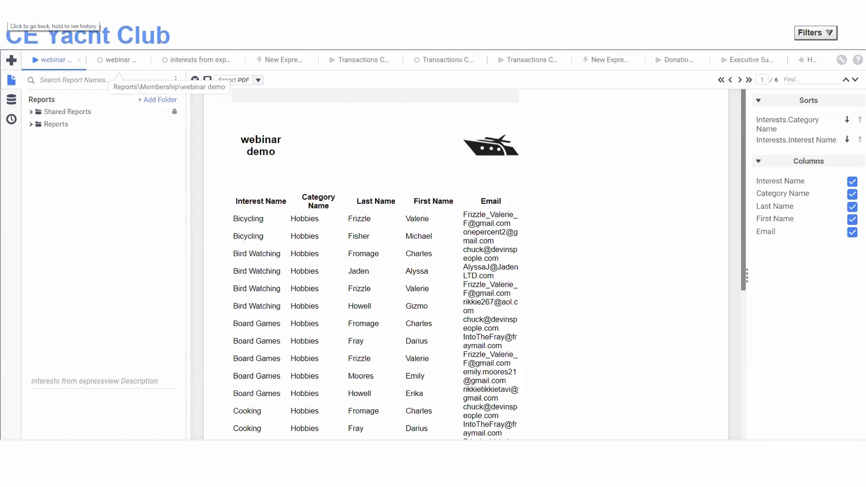
pyautogui.click(48, 28)
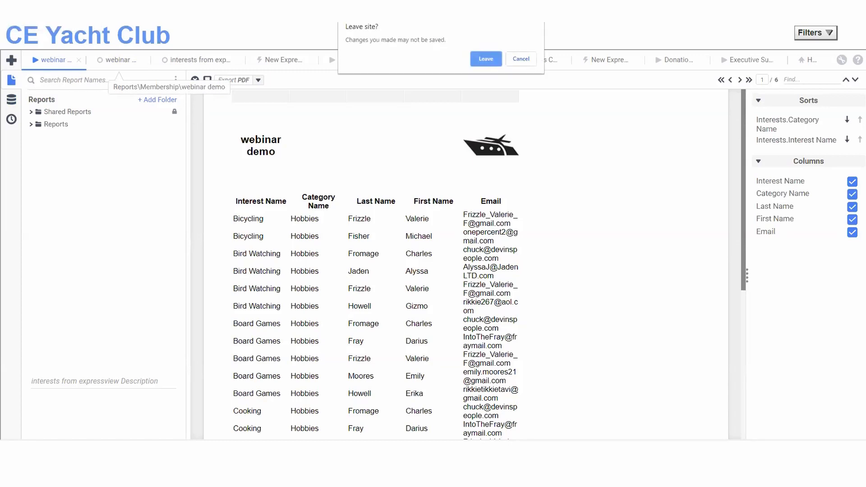
pyautogui.click(520, 61)
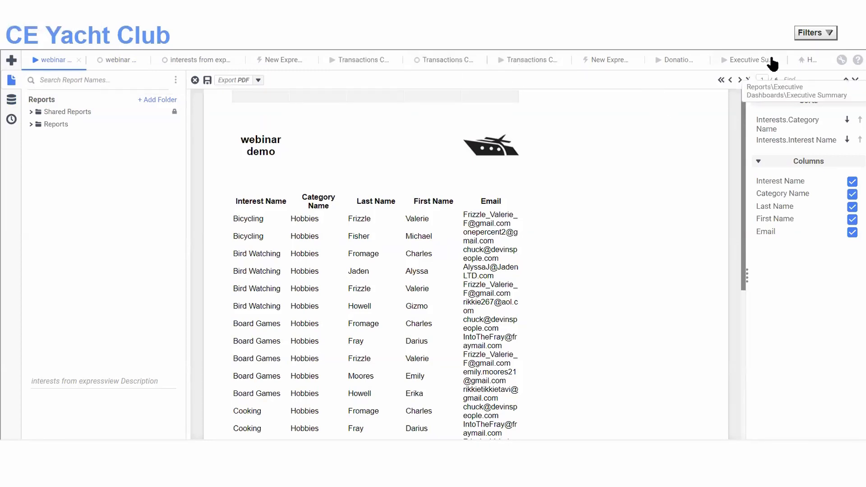
# Close the open Executive Summary, events New ExpressView and Donations - All reports, discarding the unsaved ExpressView.
pyautogui.click(777, 62)
pyautogui.click(780, 60)
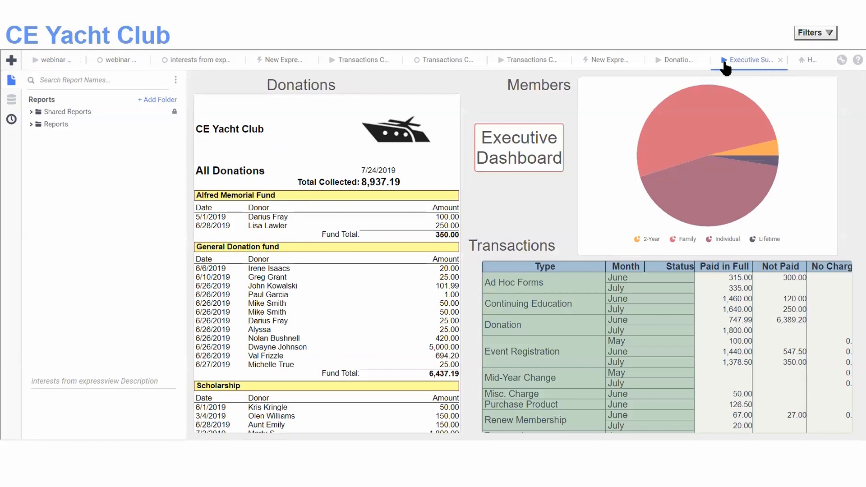
pyautogui.click(707, 60)
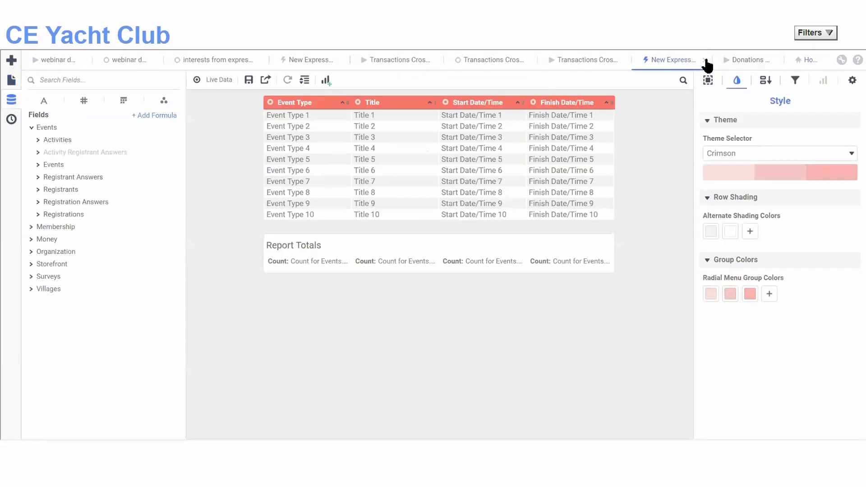
pyautogui.click(526, 287)
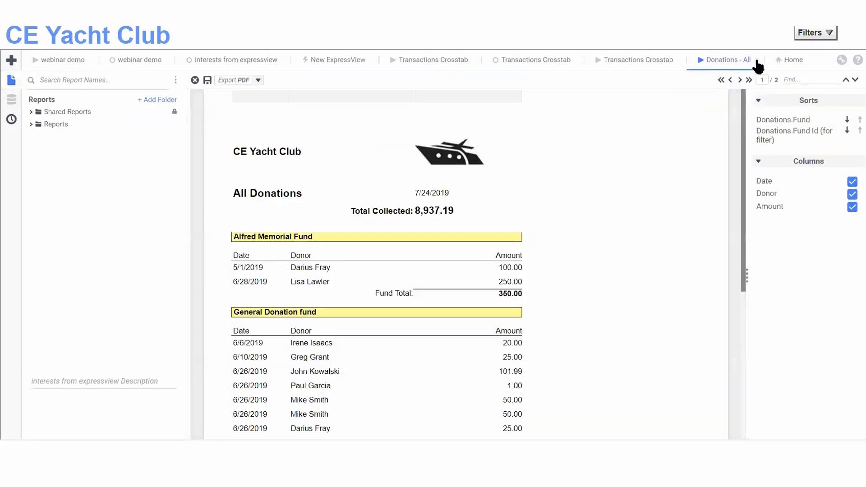
pyautogui.click(759, 61)
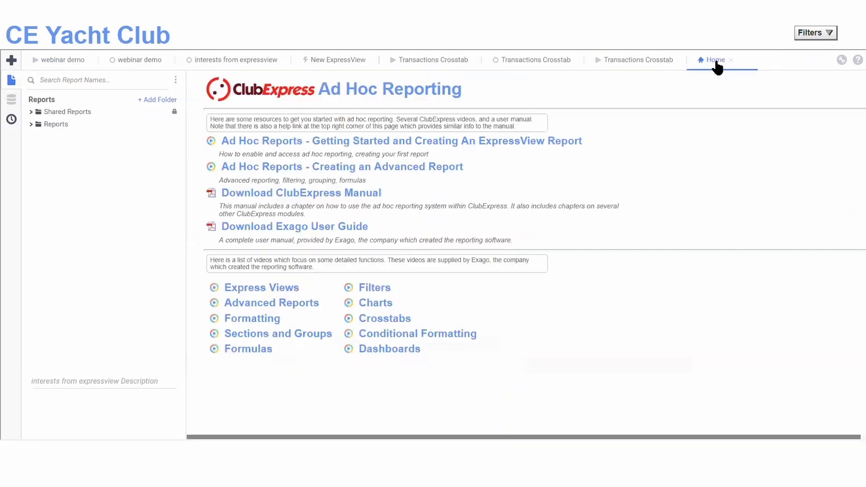
# Close all three open Transactions Crosstab reports.
pyautogui.click(663, 61)
pyautogui.click(681, 61)
pyautogui.click(561, 60)
pyautogui.click(577, 60)
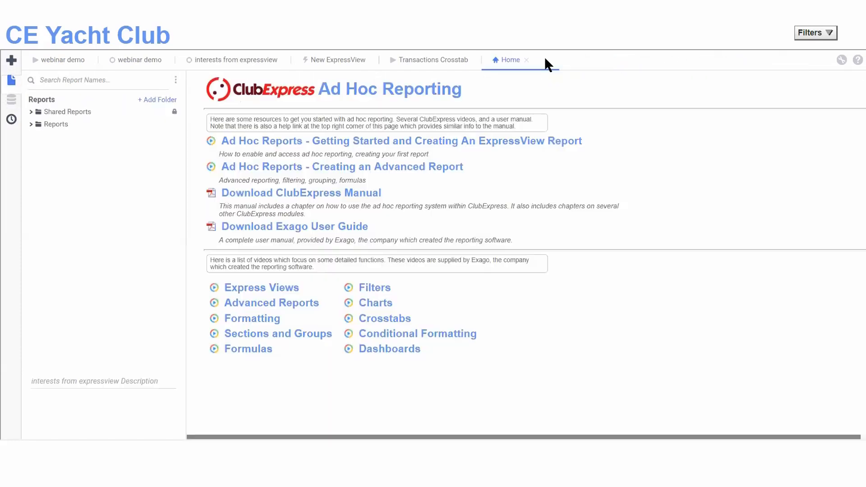
pyautogui.click(460, 60)
pyautogui.click(473, 60)
# Close the interests New ExpressView and the interests from expressview report, discarding the unsaved changes.
pyautogui.click(362, 62)
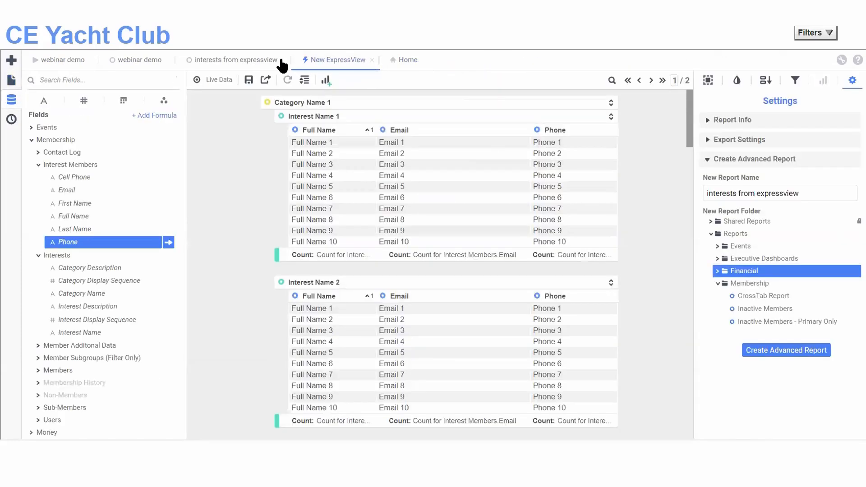
pyautogui.click(256, 62)
pyautogui.click(526, 286)
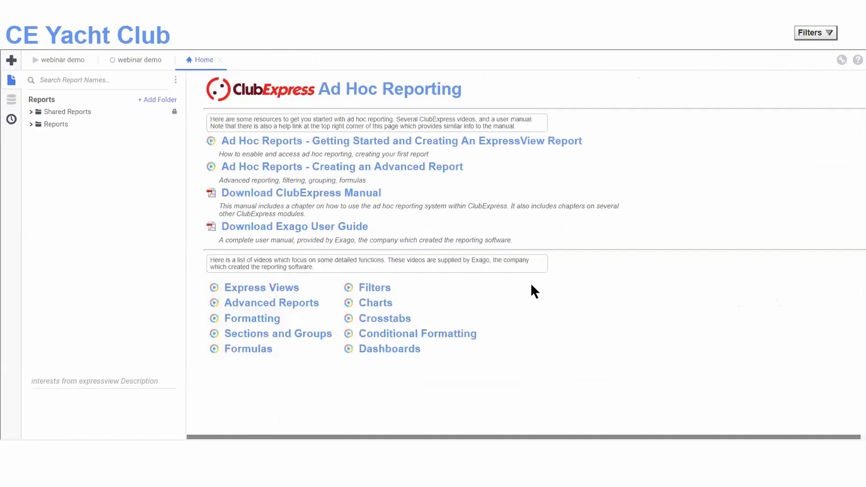
# Close the webinar demo report design and its report output, leaving only the Home page open.
pyautogui.click(135, 60)
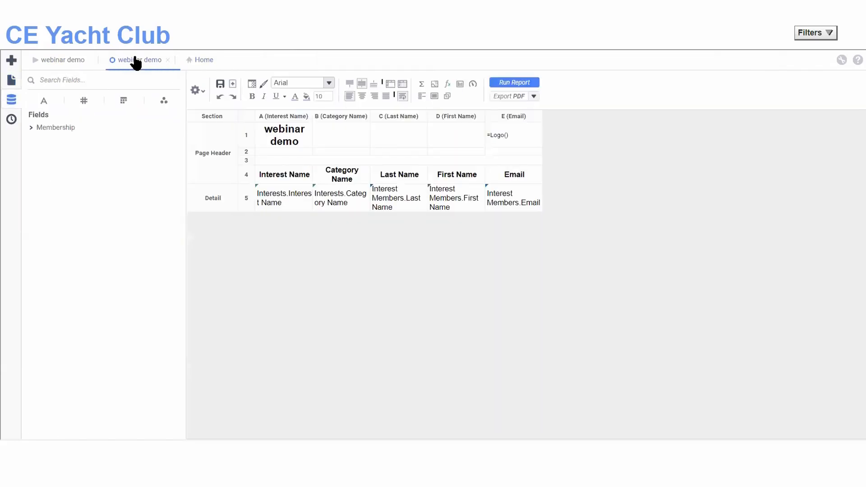
pyautogui.click(168, 59)
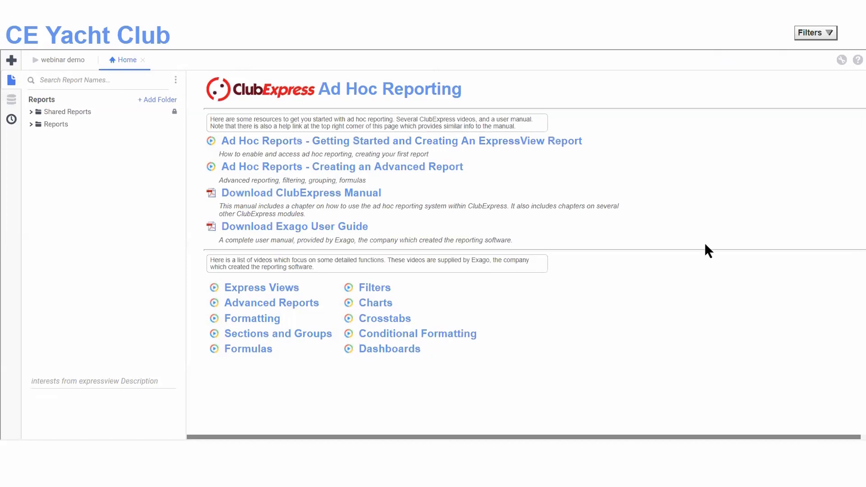
pyautogui.click(63, 60)
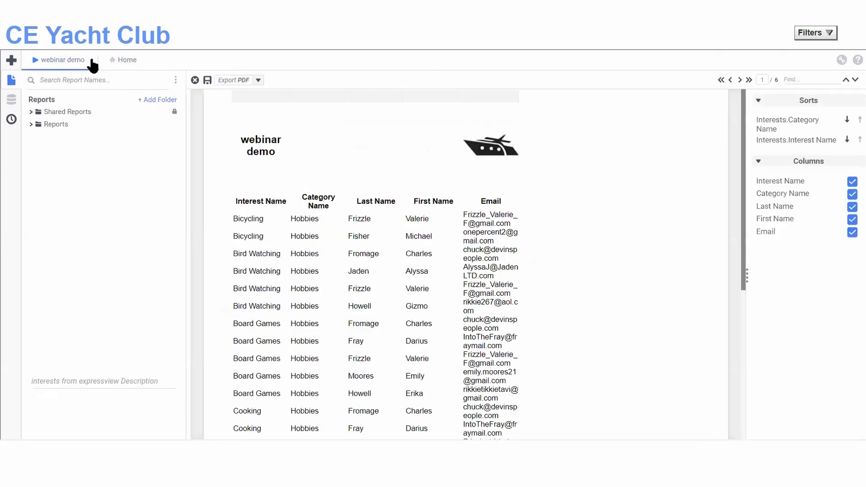
pyautogui.click(90, 58)
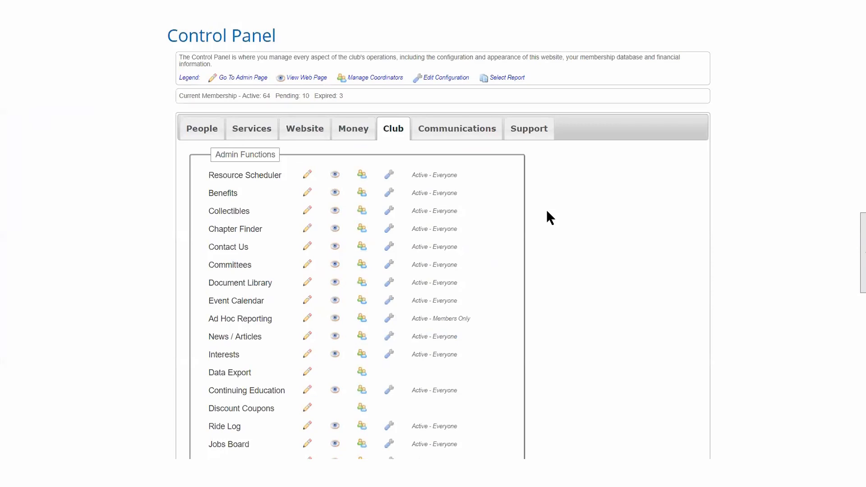
# Open Club Options from the Control Panel, examine the choices for the organization keyword, and return to the Club functions without saving.
pyautogui.scroll(-15, 250, 389)
pyautogui.click(240, 381)
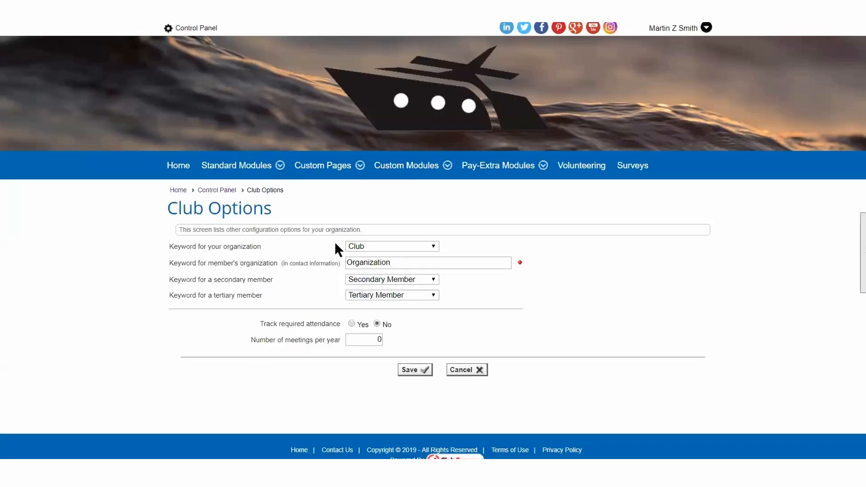
pyautogui.click(365, 246)
pyautogui.click(366, 247)
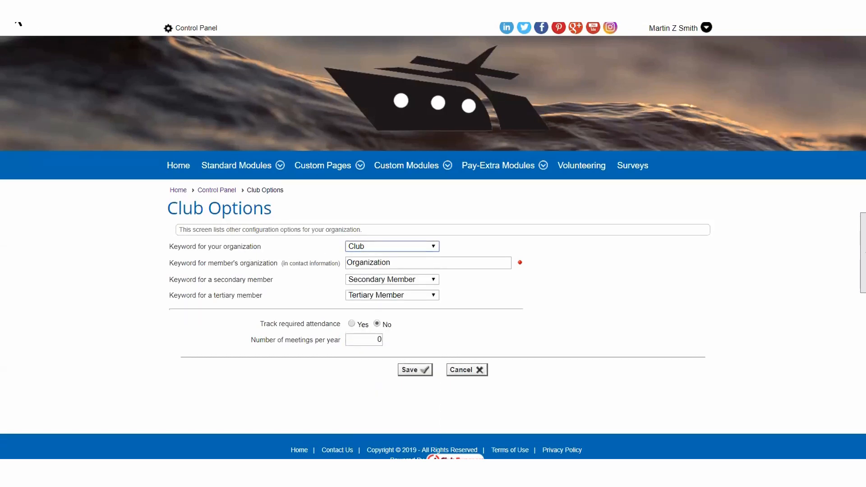
pyautogui.click(13, 9)
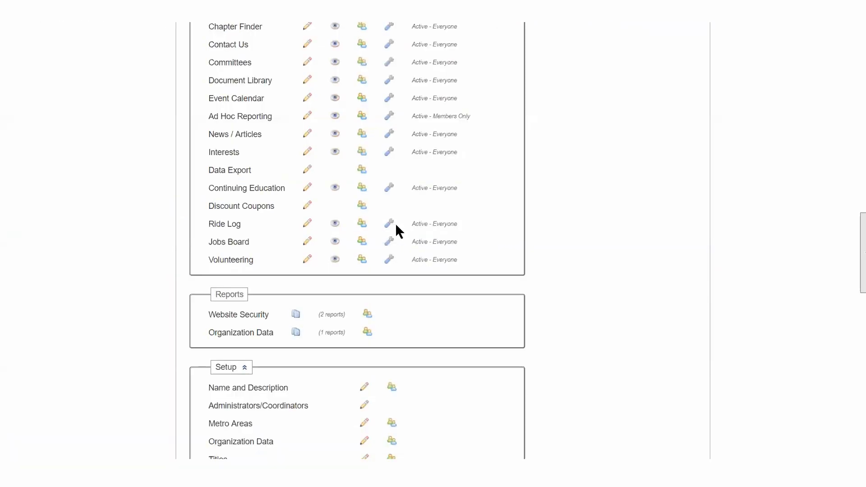
pyautogui.scroll(4, 380, 231)
pyautogui.scroll(3, 380, 230)
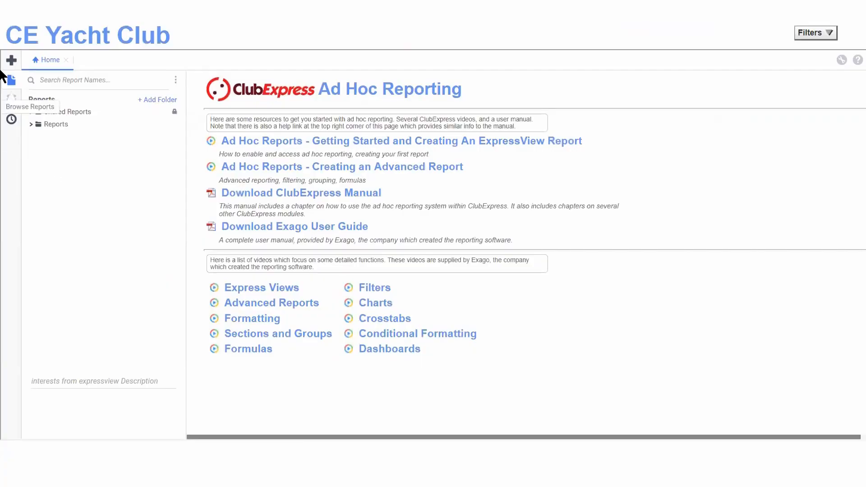
# Create a new dashboard with one tile shrunk to about half the canvas width and set to hold an existing report.
pyautogui.click(11, 62)
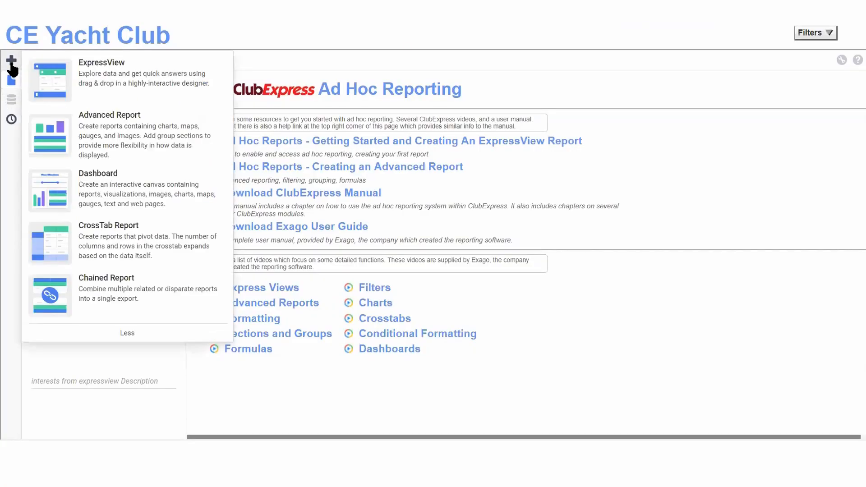
pyautogui.click(106, 187)
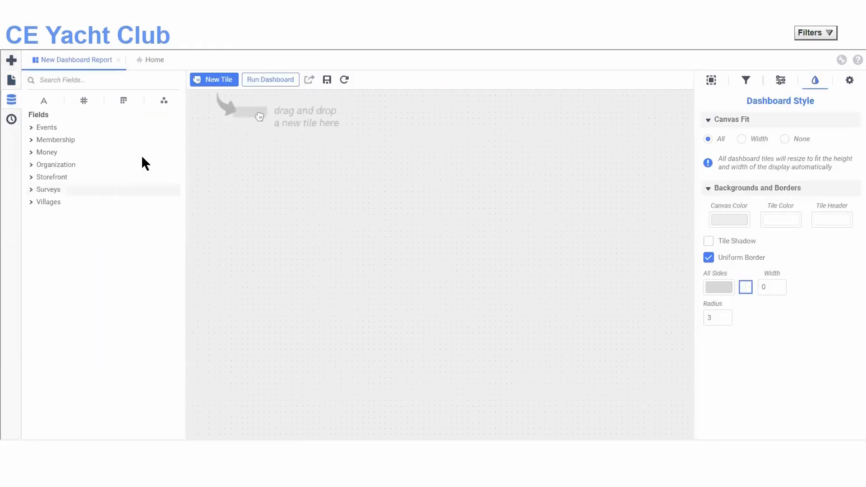
pyautogui.moveTo(215, 79); pyautogui.dragTo(231, 135)
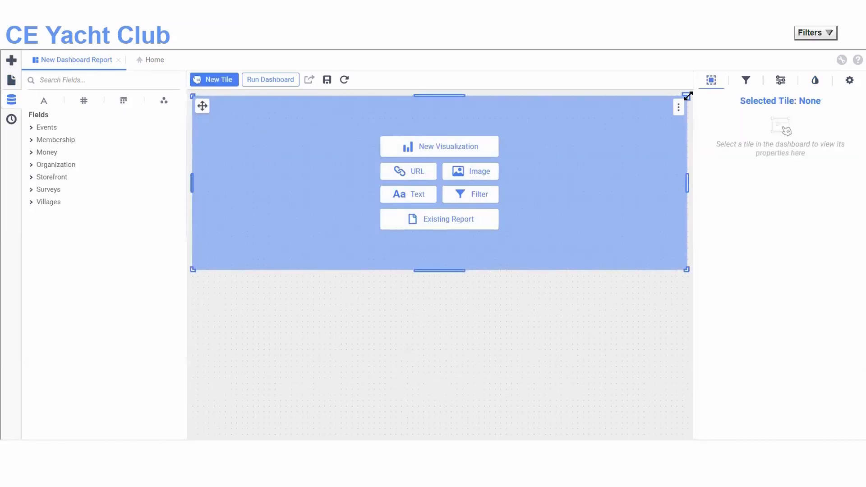
pyautogui.moveTo(687, 95); pyautogui.dragTo(424, 118)
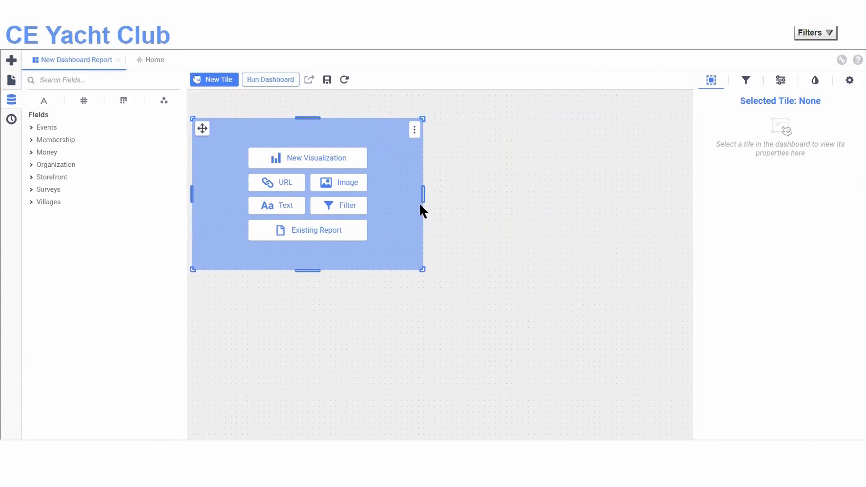
pyautogui.click(305, 231)
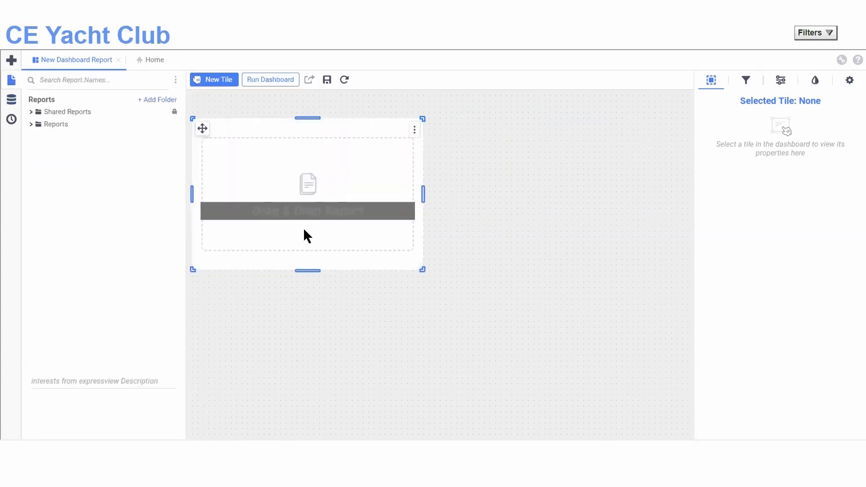
# Place the Transactions Crosstab report from the Financial reports folder in the dashboard tile.
pyautogui.click(31, 124)
pyautogui.scroll(-5, 31, 127)
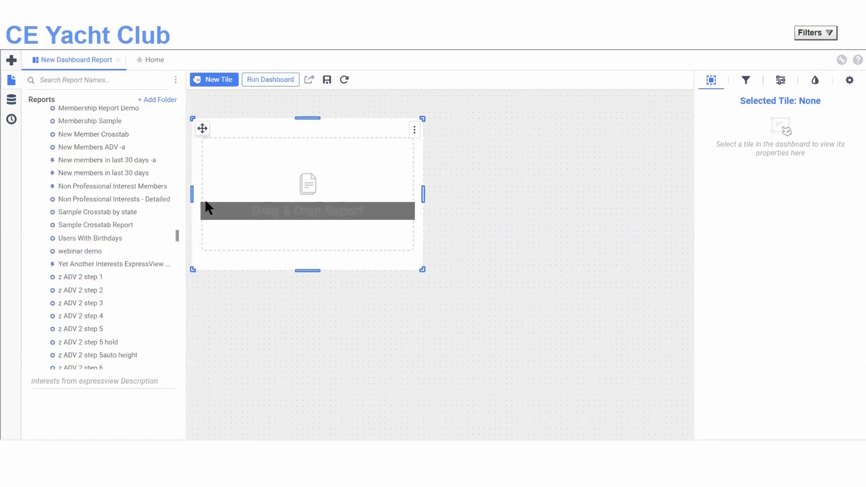
pyautogui.scroll(5, 117, 199)
pyautogui.click(38, 143)
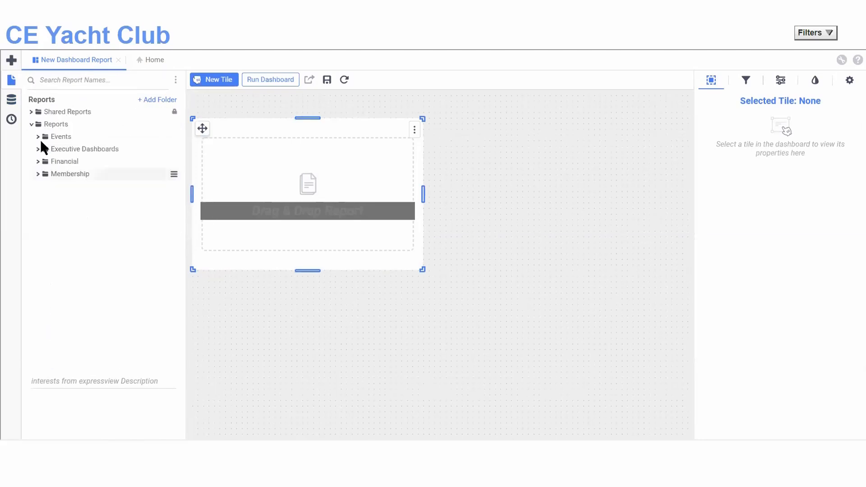
pyautogui.click(38, 161)
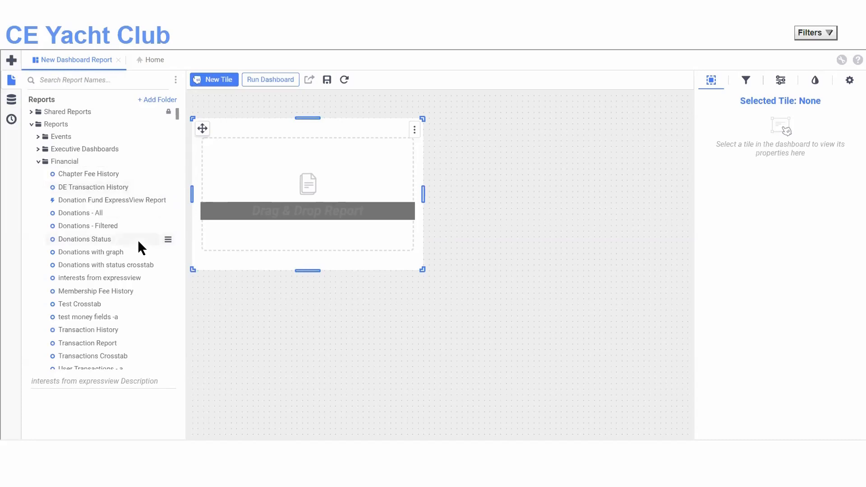
pyautogui.scroll(-1, 124, 214)
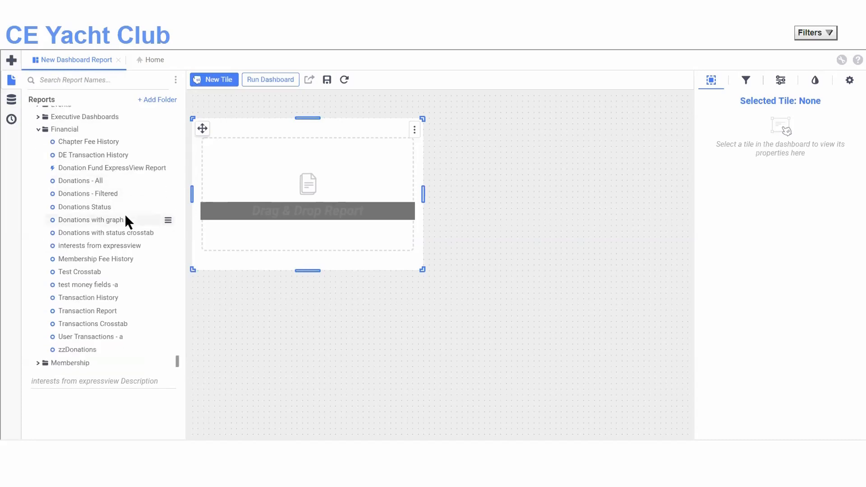
pyautogui.moveTo(91, 323); pyautogui.dragTo(276, 223)
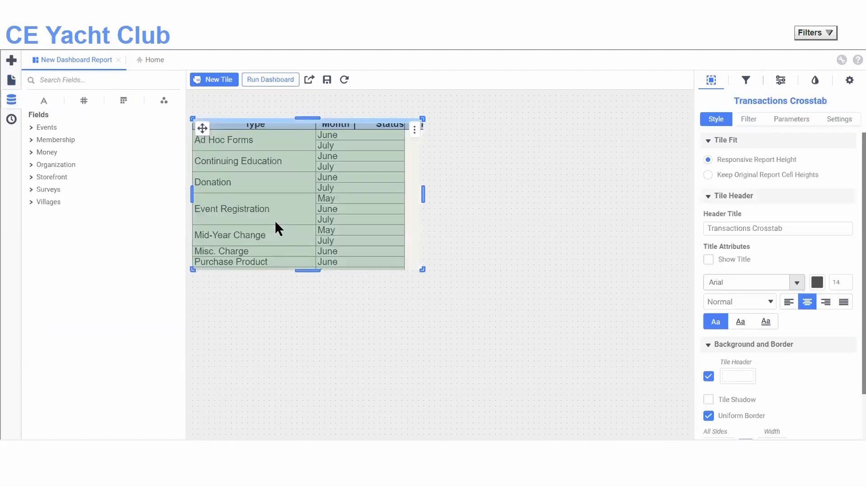
# Enlarge the Transactions Crosstab tile, move it to the canvas's lower area, and narrow it to fill the right-hand part.
pyautogui.moveTo(422, 269); pyautogui.dragTo(637, 316)
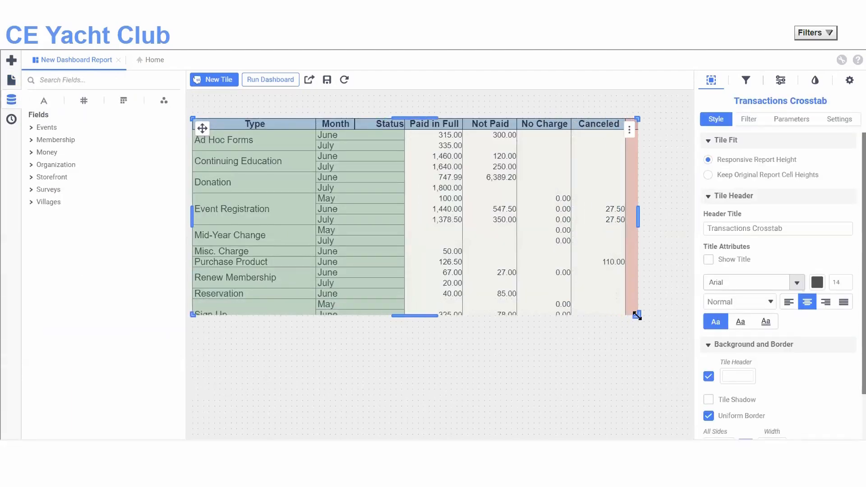
pyautogui.click(12, 99)
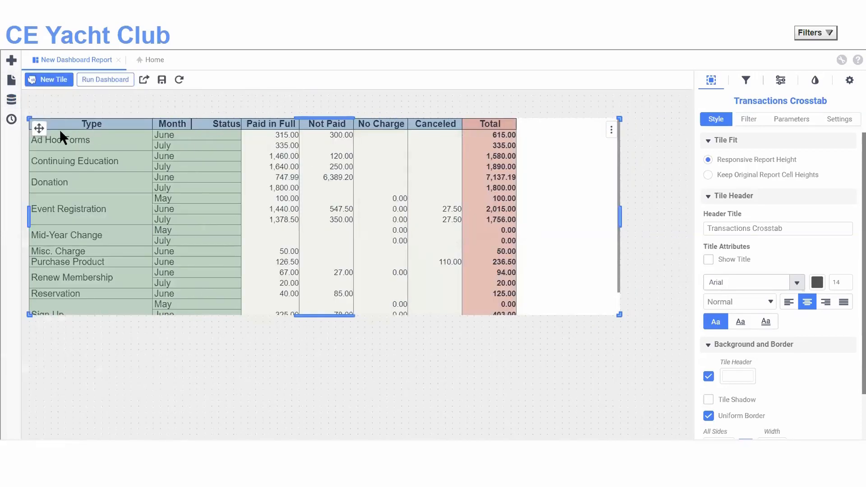
pyautogui.moveTo(38, 128); pyautogui.dragTo(127, 263)
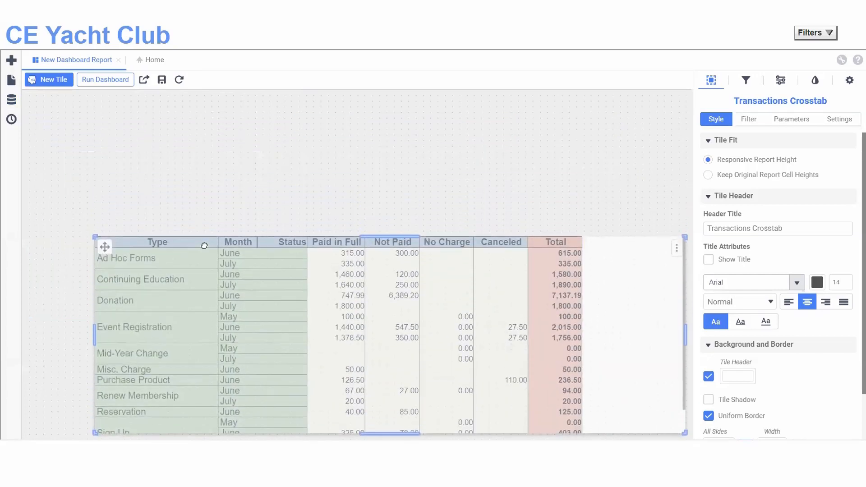
pyautogui.click(711, 85)
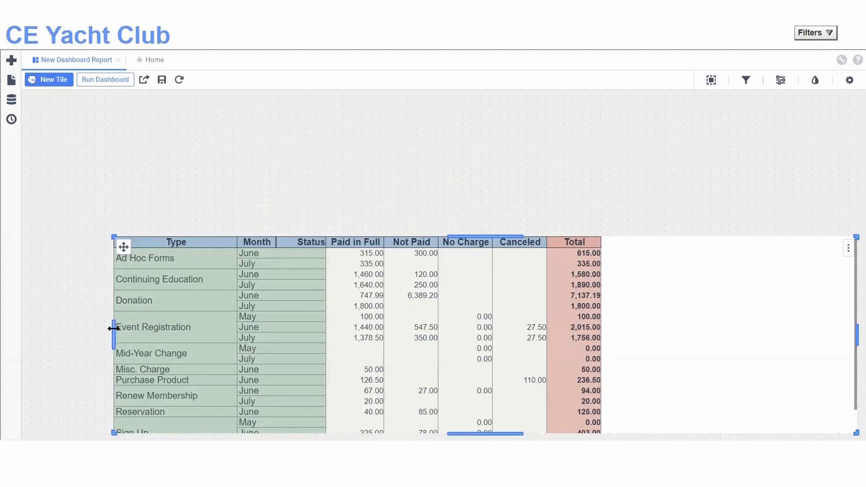
pyautogui.moveTo(114, 329); pyautogui.dragTo(371, 334)
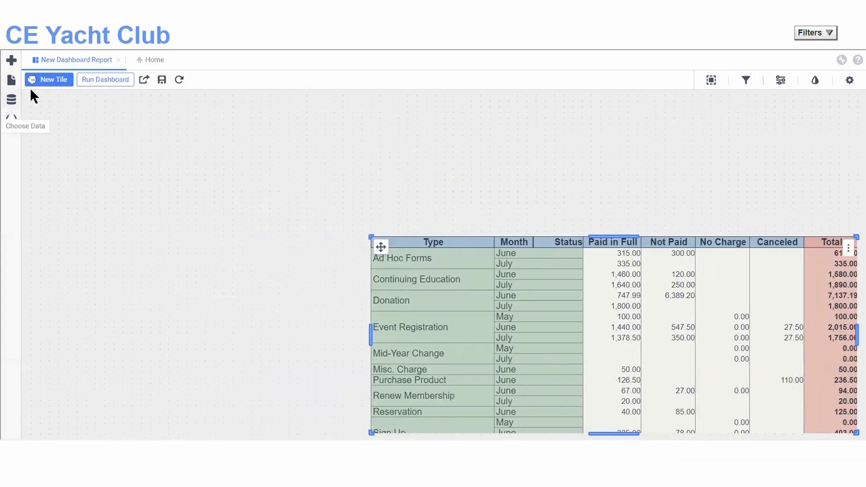
# Add a text tile directly above the crosstab tile with the text "Transaction Xtab".
pyautogui.moveTo(37, 80); pyautogui.dragTo(401, 210)
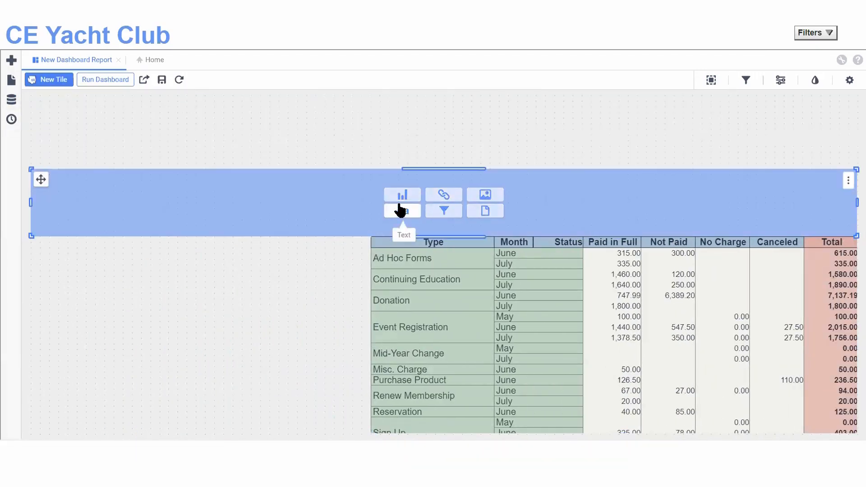
pyautogui.click(401, 211)
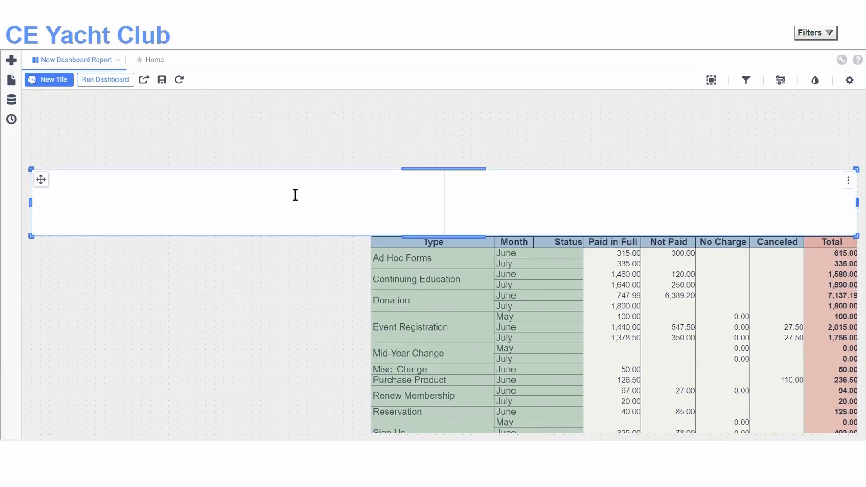
pyautogui.write('Tr')
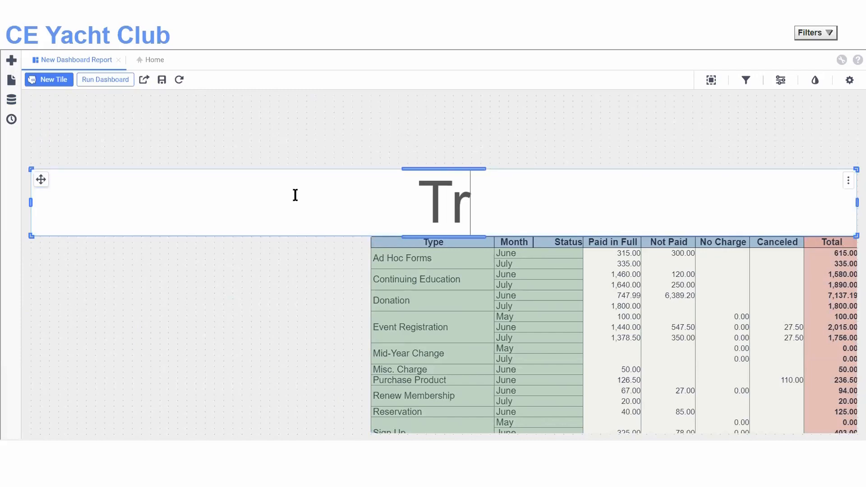
pyautogui.write('ansaction')
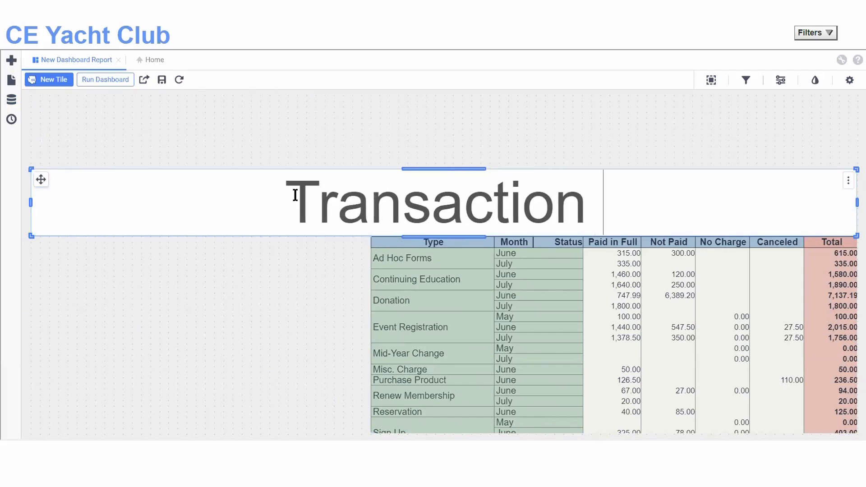
pyautogui.write(' Xtab')
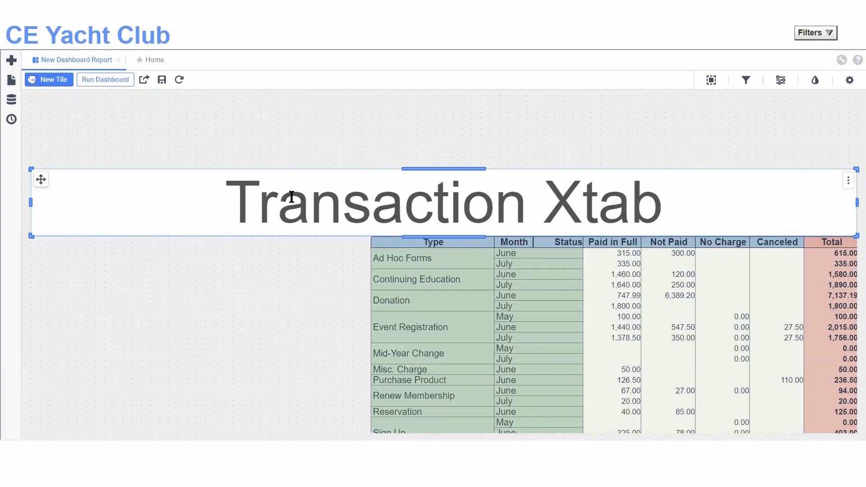
# Shrink the Transaction Xtab text tile to a small heading and place it just above the crosstab's left end.
pyautogui.click(711, 80)
pyautogui.click(30, 176)
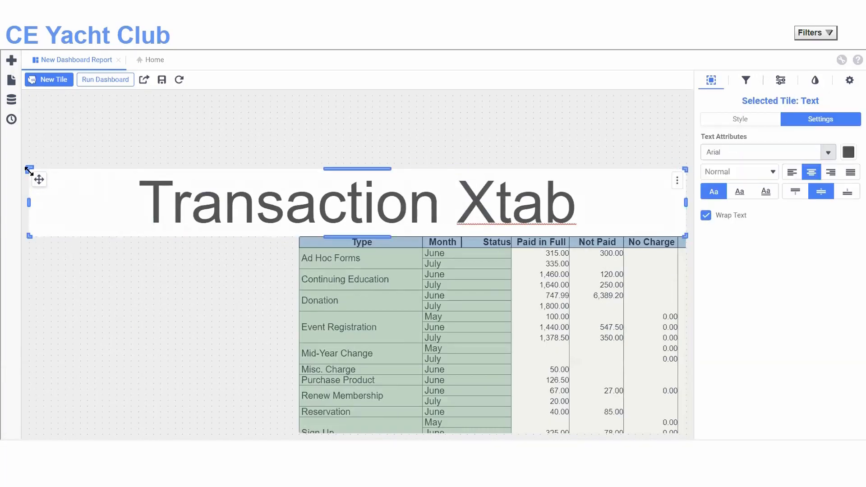
pyautogui.moveTo(28, 203); pyautogui.dragTo(401, 211)
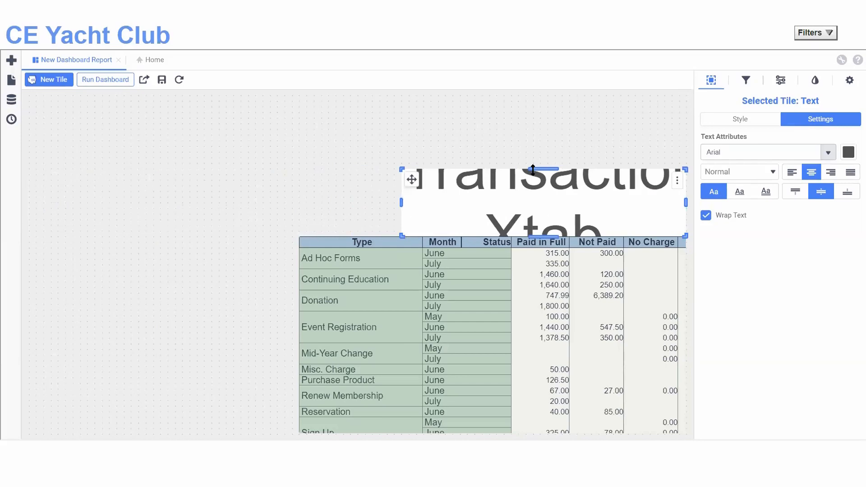
pyautogui.moveTo(551, 173); pyautogui.dragTo(530, 185)
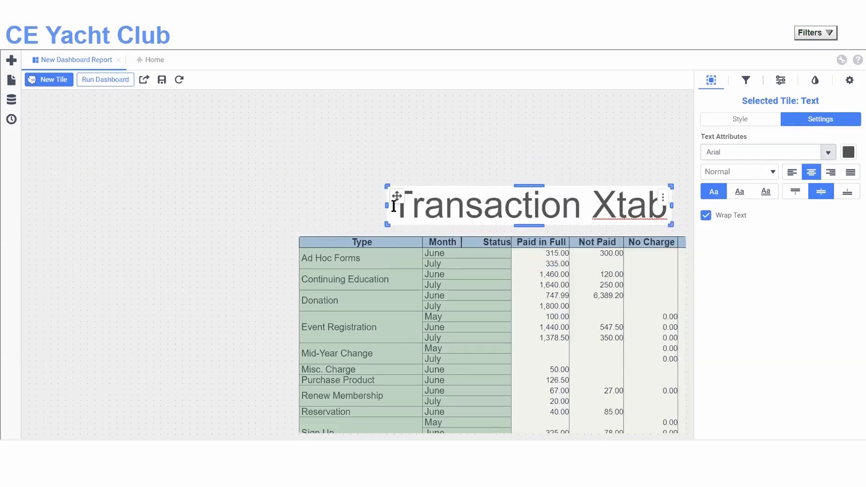
pyautogui.moveTo(388, 224); pyautogui.dragTo(505, 208)
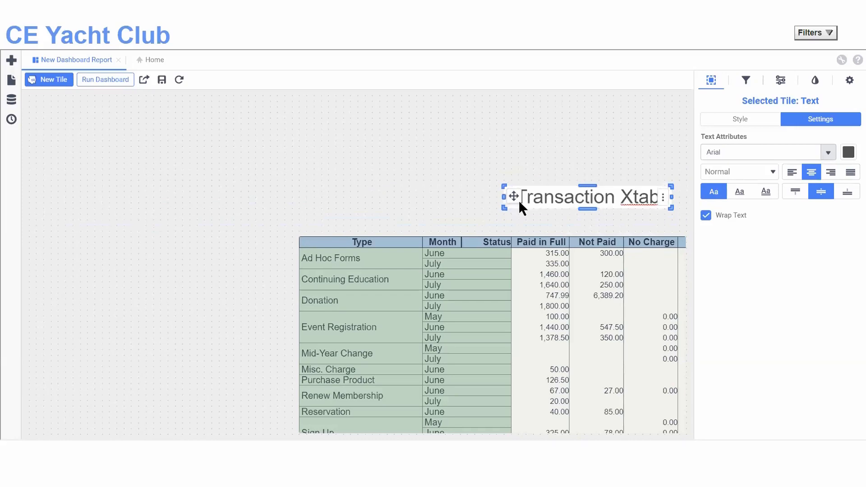
pyautogui.moveTo(443, 207); pyautogui.dragTo(296, 219)
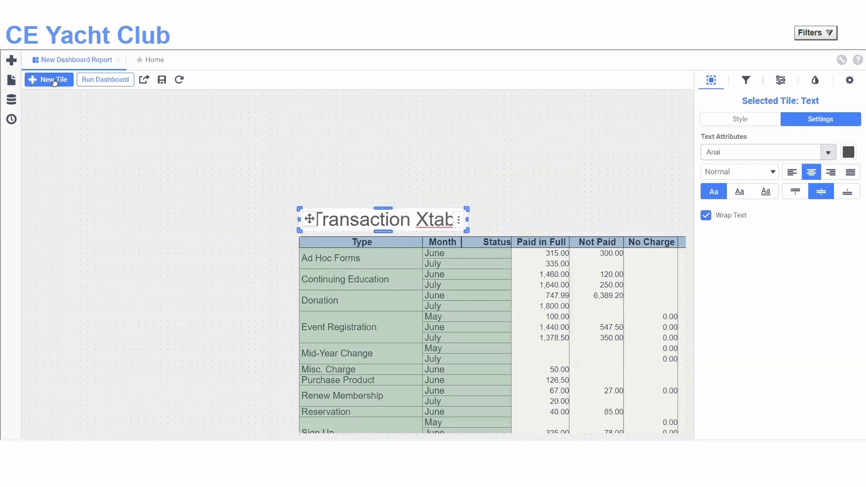
# Add an image tile in the empty upper-left area of the dashboard canvas.
pyautogui.moveTo(54, 81); pyautogui.dragTo(90, 166)
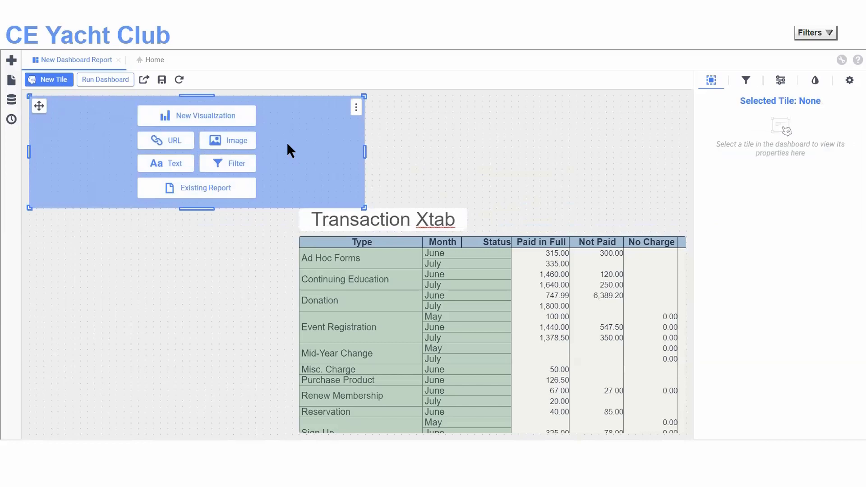
pyautogui.click(235, 142)
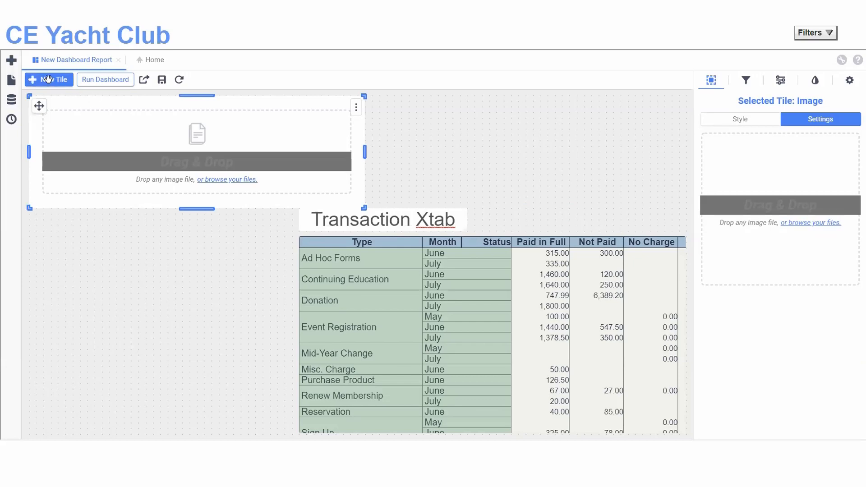
# Add a filter tile in the empty area beside the image tile, above the crosstab.
pyautogui.moveTo(46, 80); pyautogui.dragTo(526, 135)
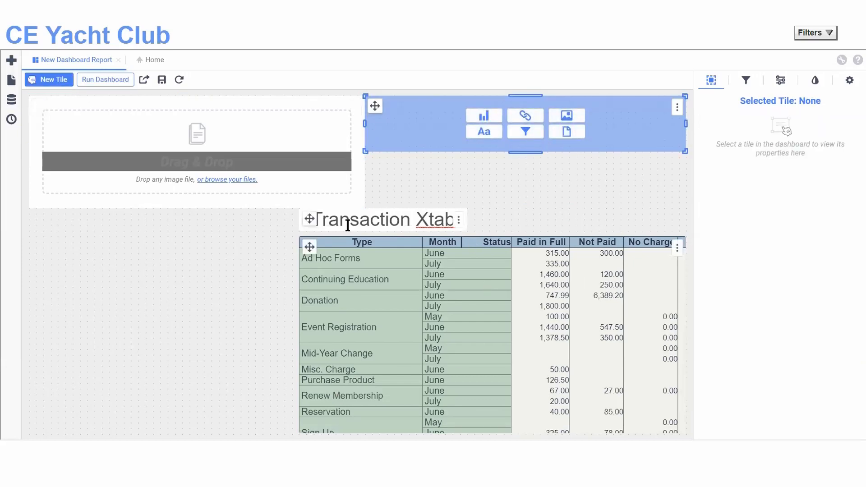
pyautogui.click(528, 132)
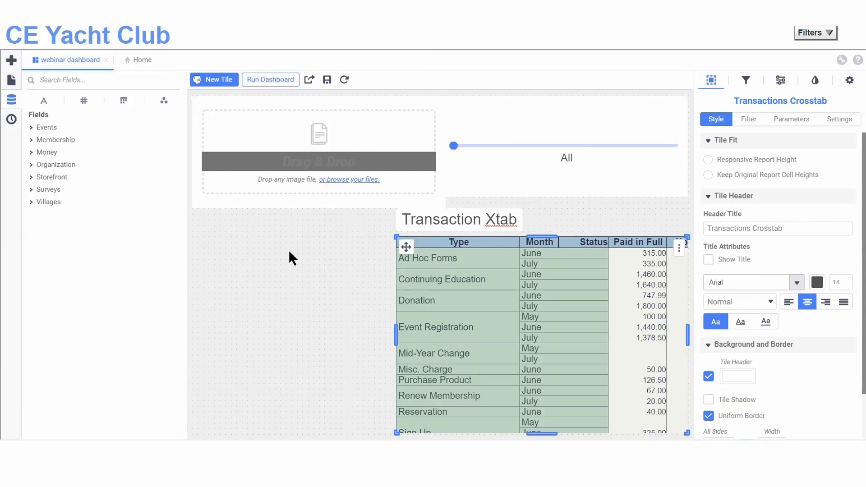
# Create a new ExpressView report and skip its introductory tutorial.
pyautogui.click(11, 82)
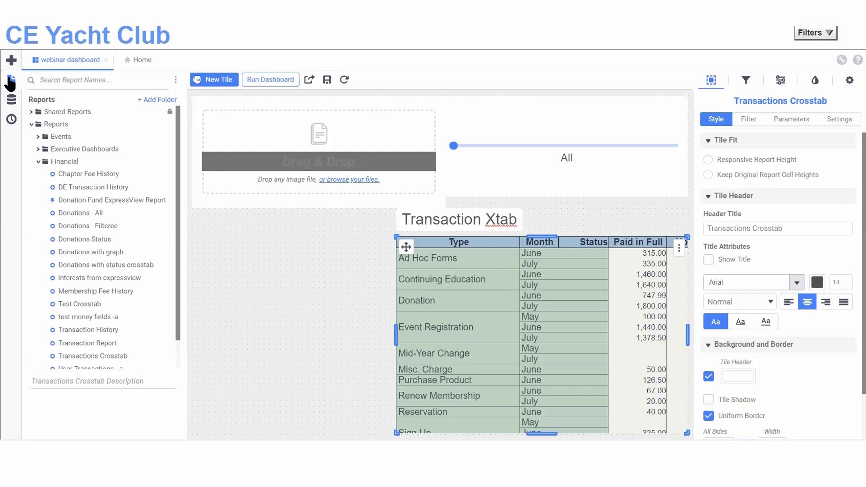
pyautogui.click(37, 162)
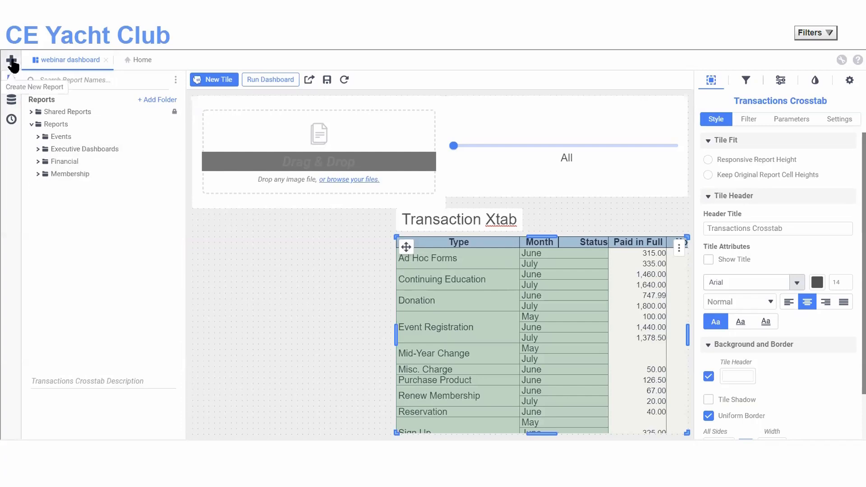
pyautogui.click(12, 66)
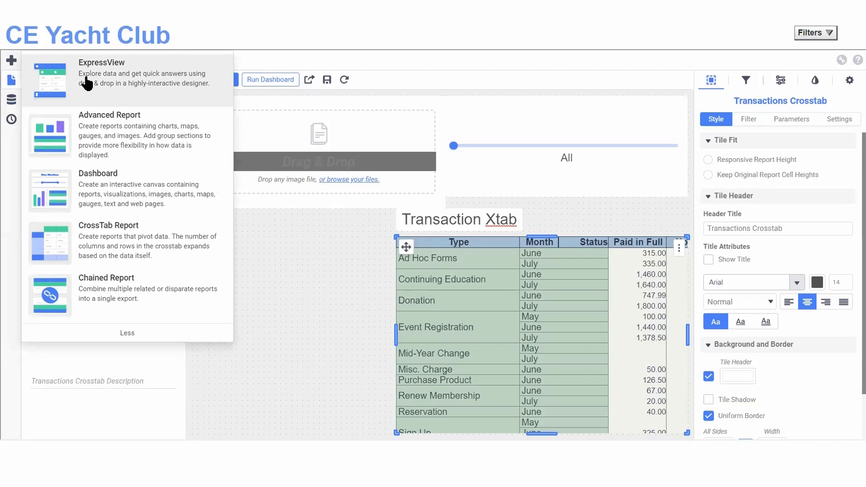
pyautogui.click(104, 87)
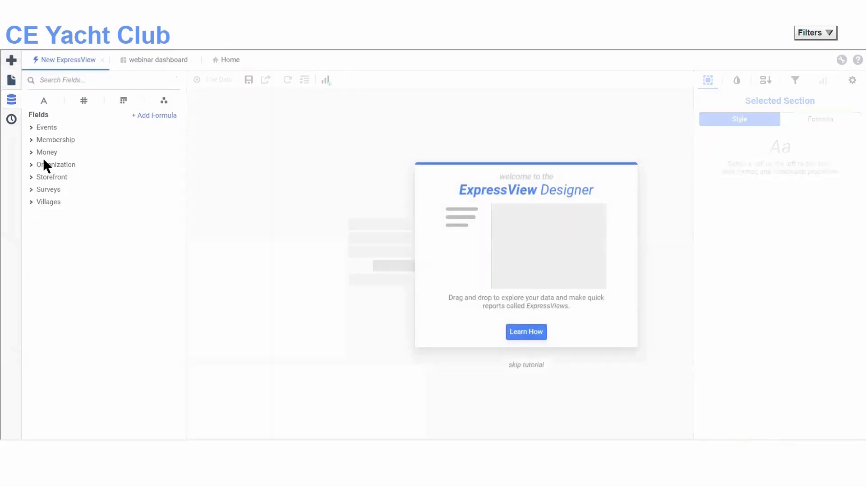
pyautogui.click(523, 364)
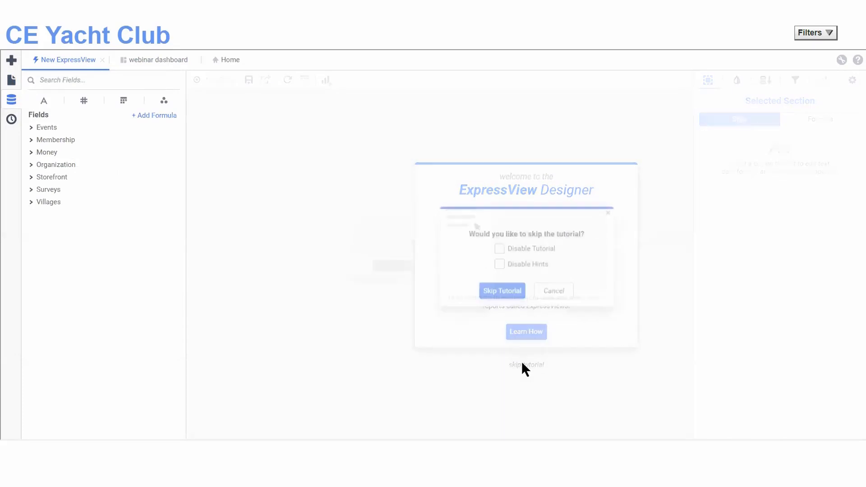
pyautogui.click(502, 289)
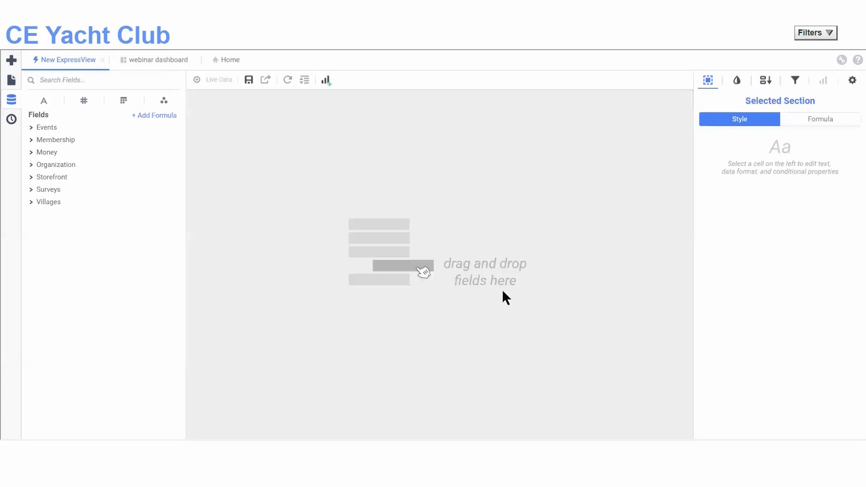
# Add the Account, Amount and Transaction Date fields from Money > Remit Transaction Details to the ExpressView as columns.
pyautogui.click(30, 154)
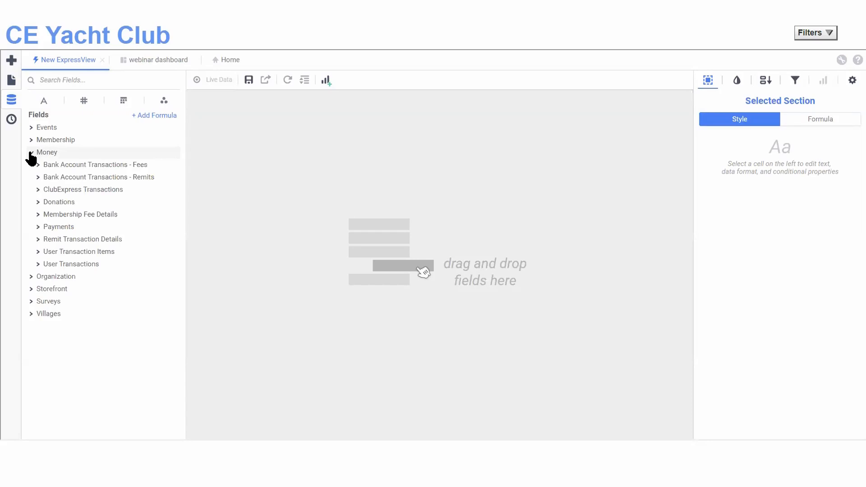
pyautogui.click(37, 240)
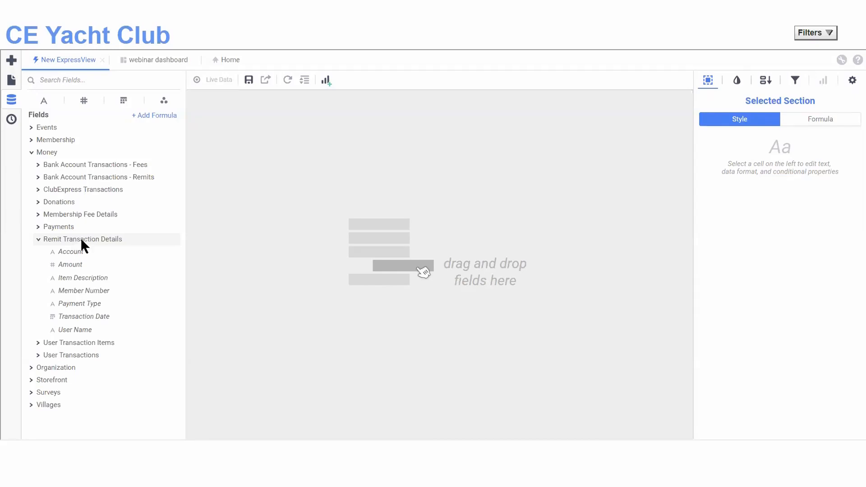
pyautogui.moveTo(81, 252); pyautogui.dragTo(297, 212)
pyautogui.moveTo(97, 266); pyautogui.dragTo(523, 208)
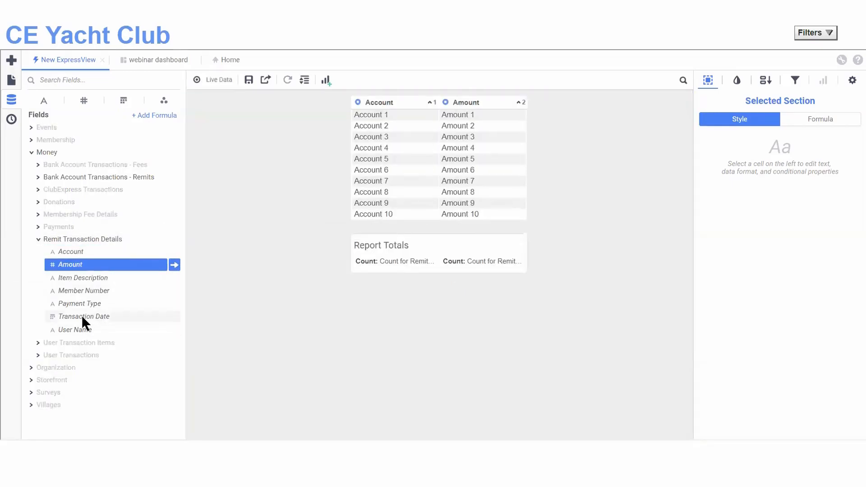
pyautogui.moveTo(82, 317); pyautogui.dragTo(584, 201)
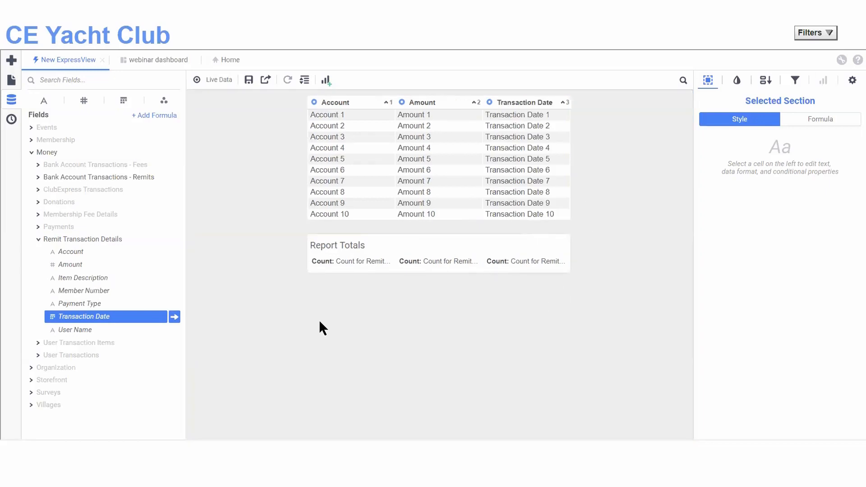
# Preview the ExpressView with live data, widen the Account column to fit its names on one line, and return to design mode.
pyautogui.click(212, 80)
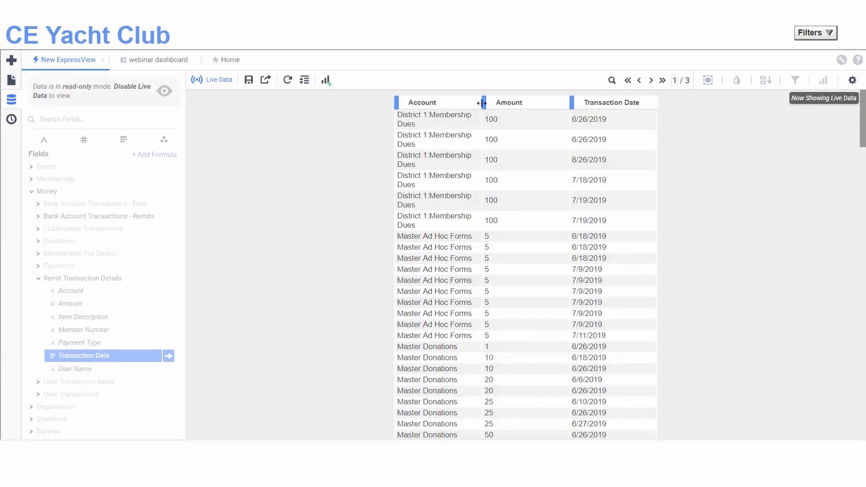
pyautogui.moveTo(483, 103); pyautogui.dragTo(532, 103)
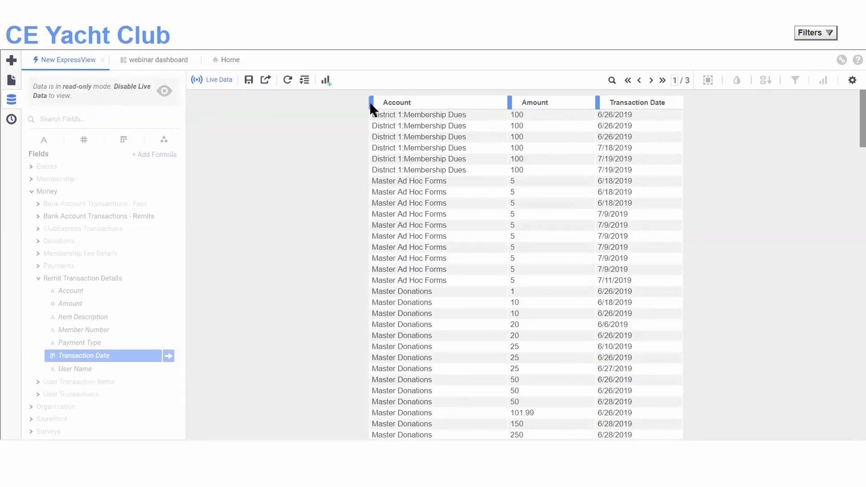
pyautogui.click(219, 81)
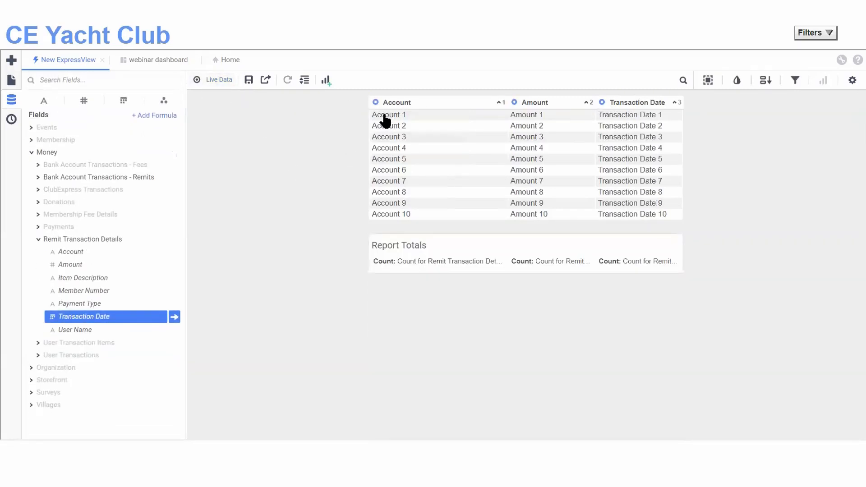
pyautogui.click(209, 81)
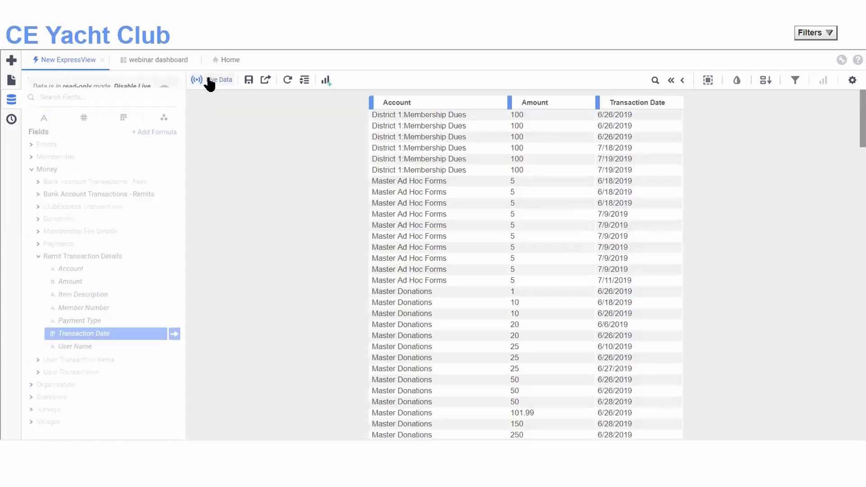
pyautogui.click(208, 81)
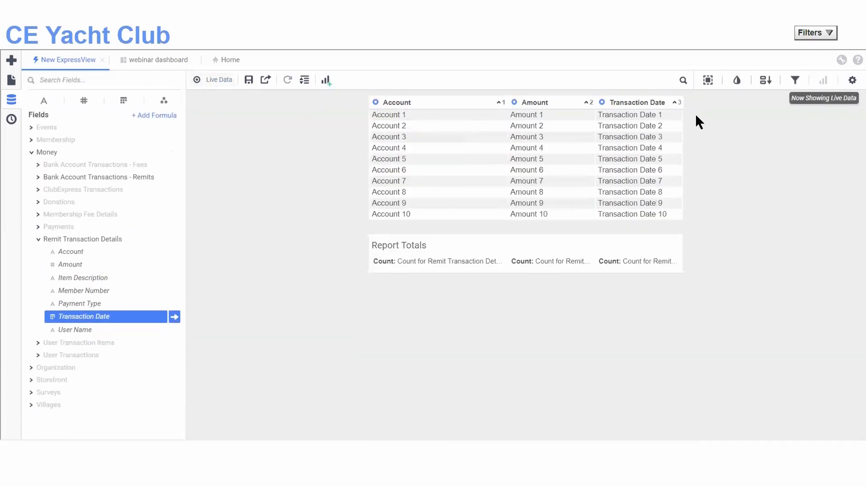
# Move Transaction Date ahead of Account and Amount in the sort order, and view that column's quick options.
pyautogui.click(766, 81)
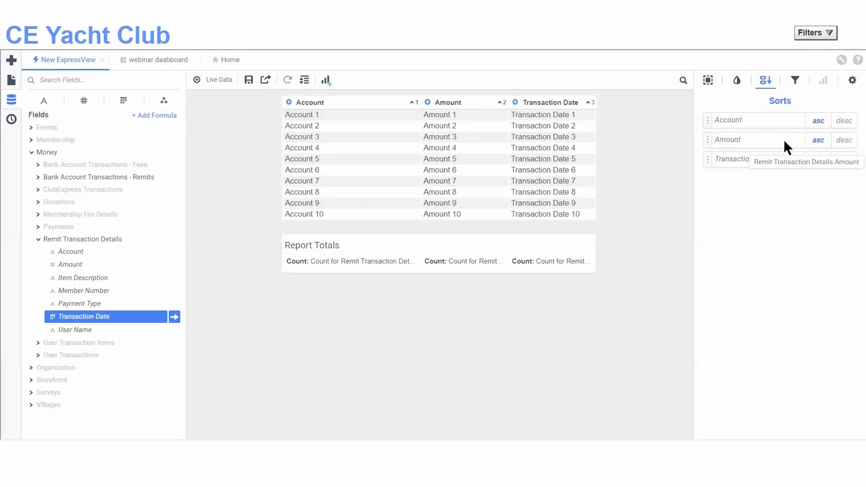
pyautogui.moveTo(707, 161); pyautogui.dragTo(700, 107)
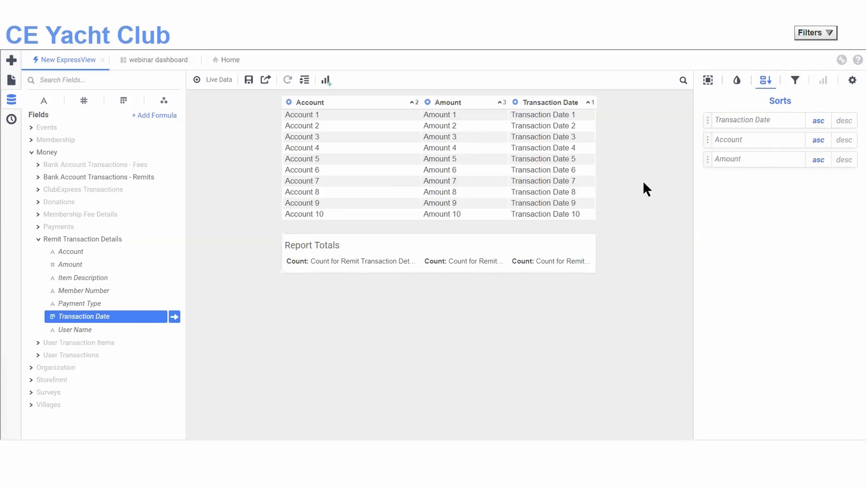
pyautogui.click(515, 103)
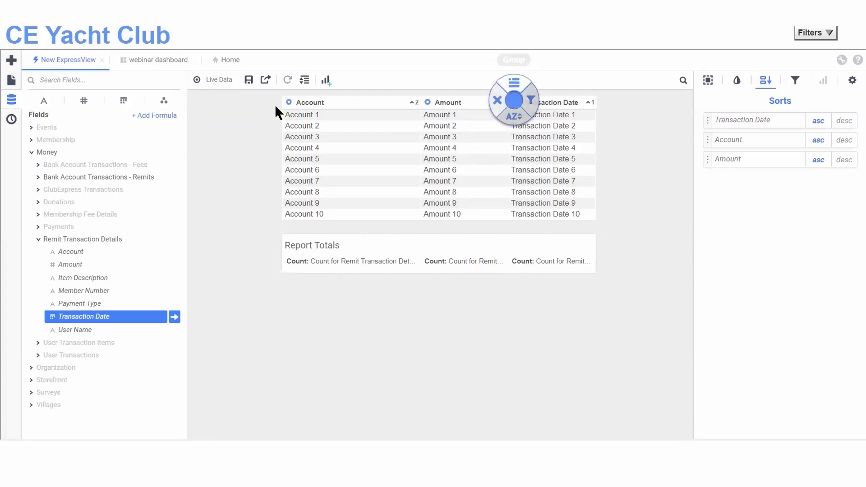
pyautogui.click(665, 230)
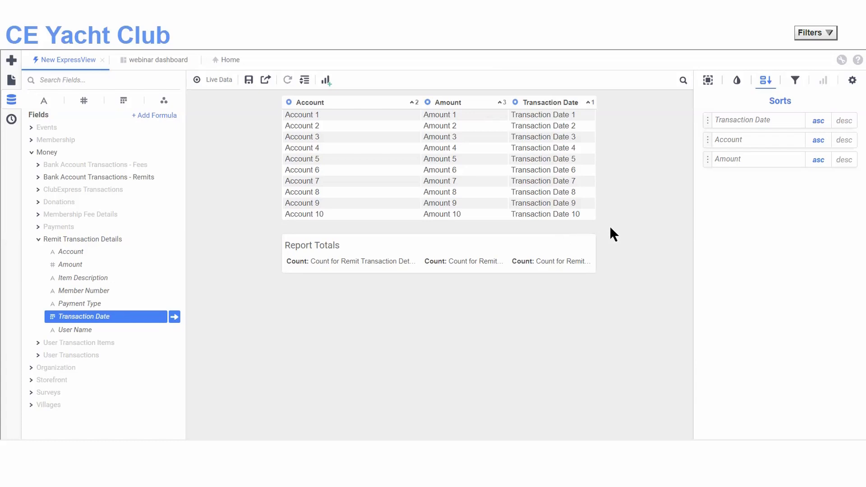
# Add a bar chart visualization above the ExpressView's table, and close the ExpressView without saving it.
pyautogui.click(326, 80)
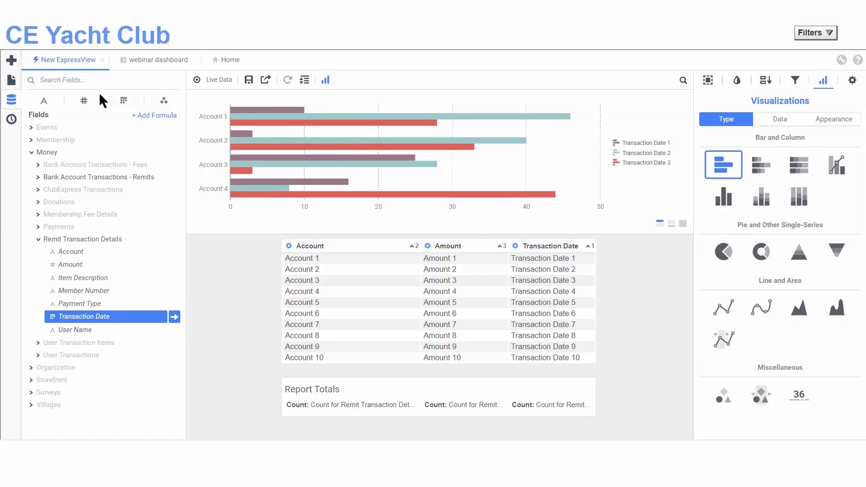
pyautogui.click(102, 60)
pyautogui.click(527, 288)
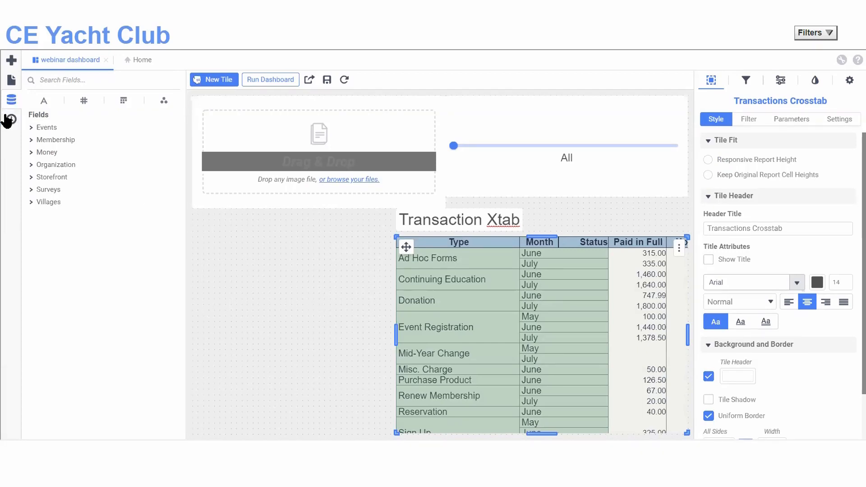
# Run the Donations with graph report from the Financial folder of the saved reports.
pyautogui.click(10, 81)
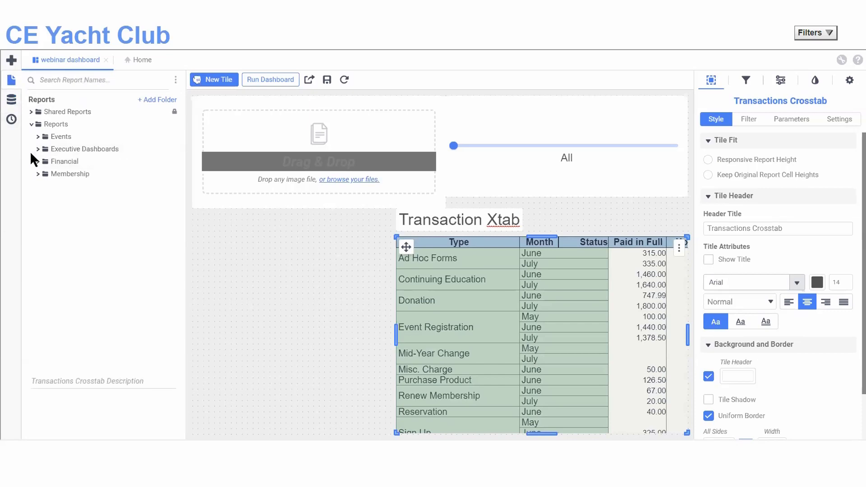
pyautogui.click(36, 161)
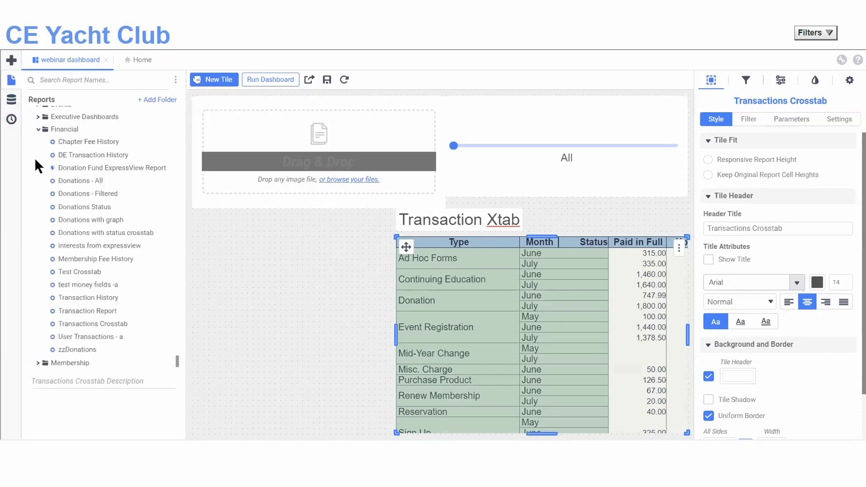
pyautogui.click(146, 220)
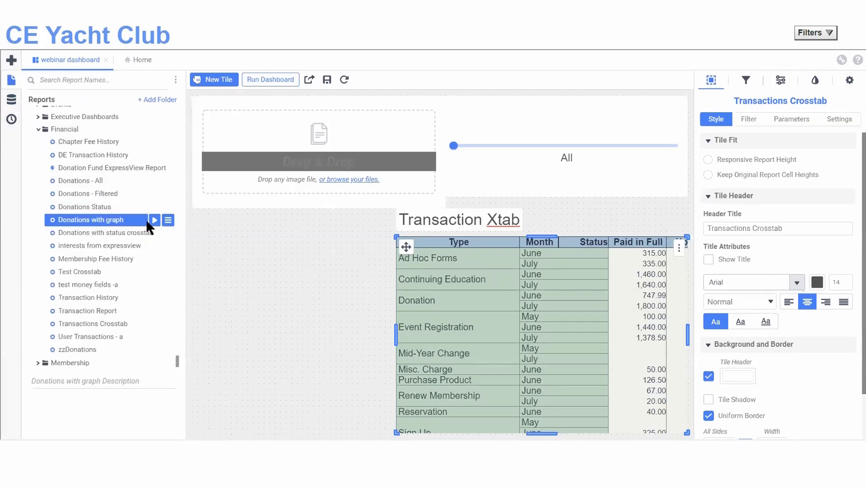
pyautogui.click(154, 220)
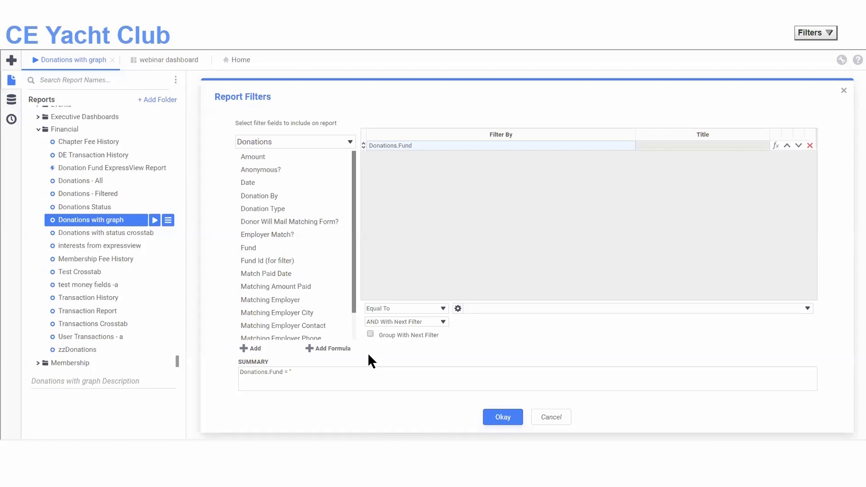
# Set the Donations.Fund report filter to Not Equal To with a blank value, and generate the report.
pyautogui.click(447, 308)
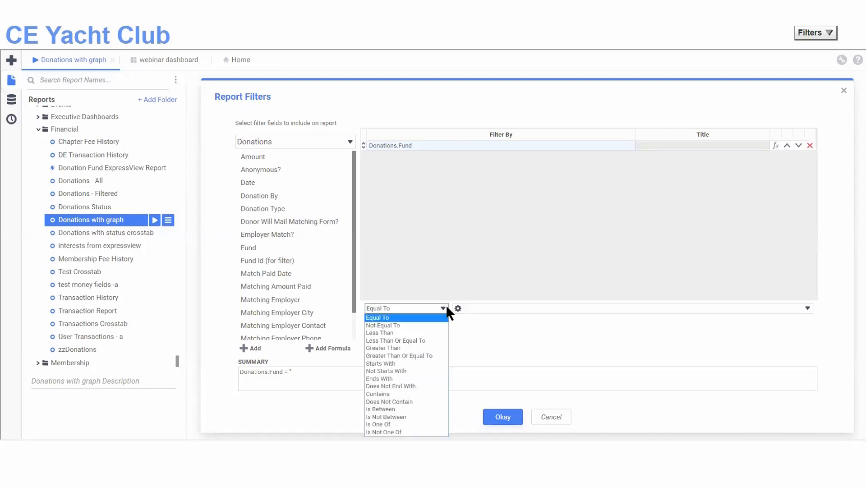
pyautogui.click(406, 327)
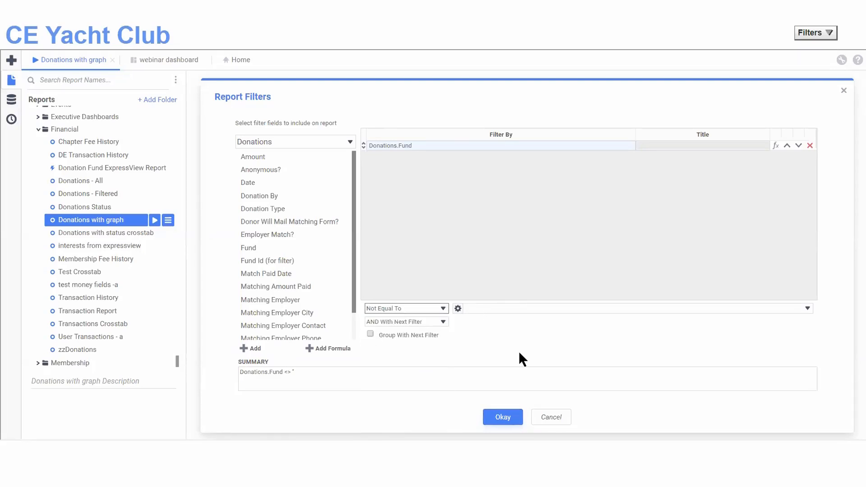
pyautogui.click(808, 309)
pyautogui.click(504, 418)
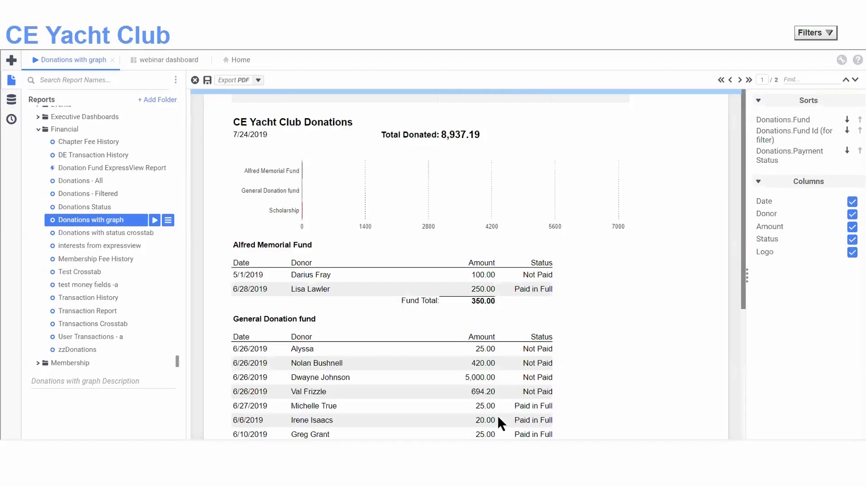
# Review the donation chart and fund groups on the first page, and go to the report's last page.
pyautogui.scroll(-3, 250, 172)
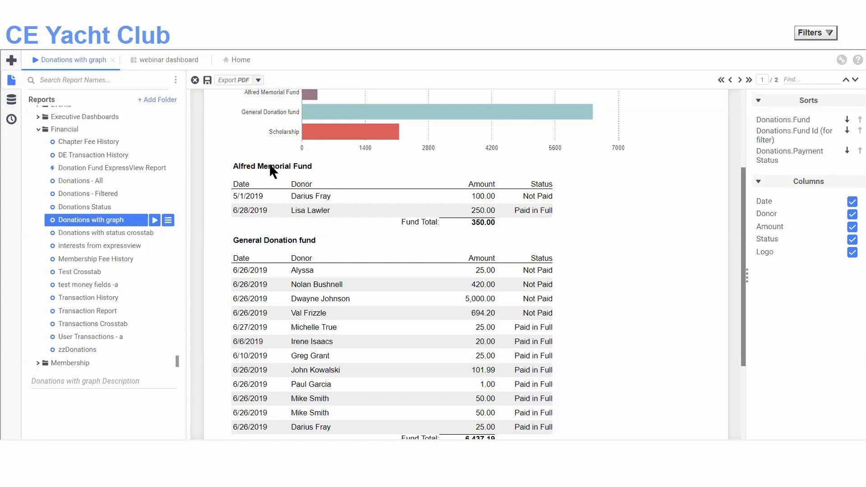
pyautogui.scroll(-3, 275, 205)
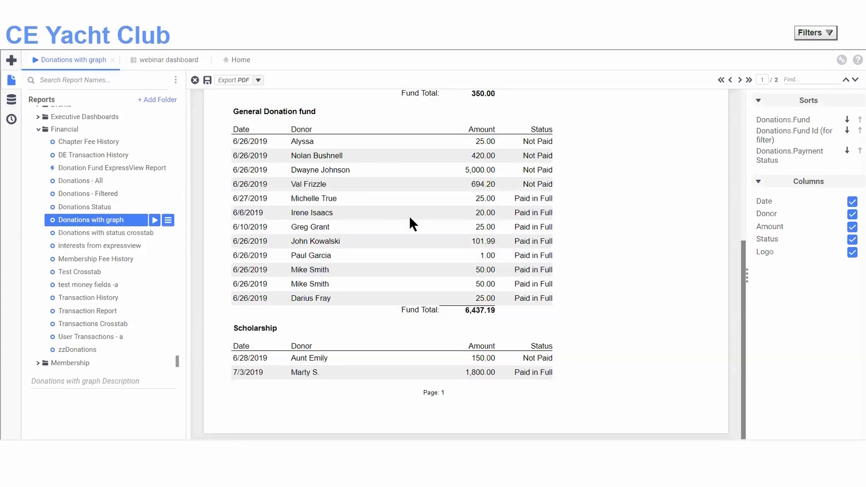
pyautogui.click(749, 80)
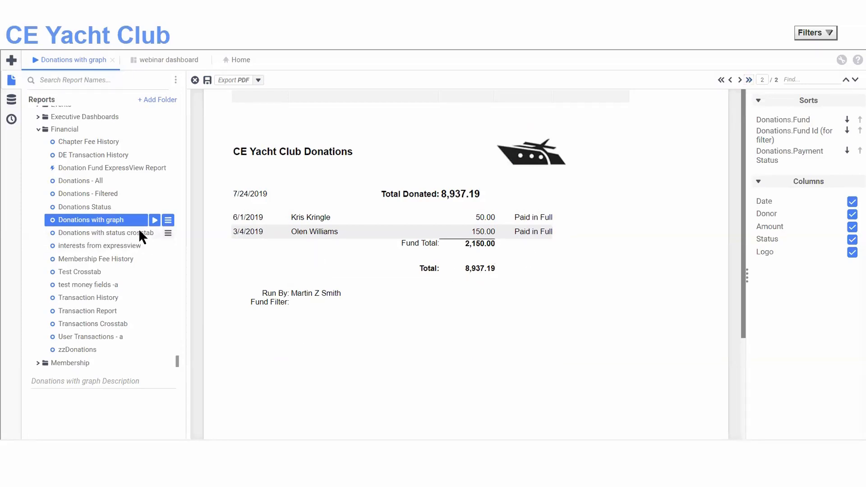
# Open the Donations with graph report for editing in the report designer.
pyautogui.click(166, 231)
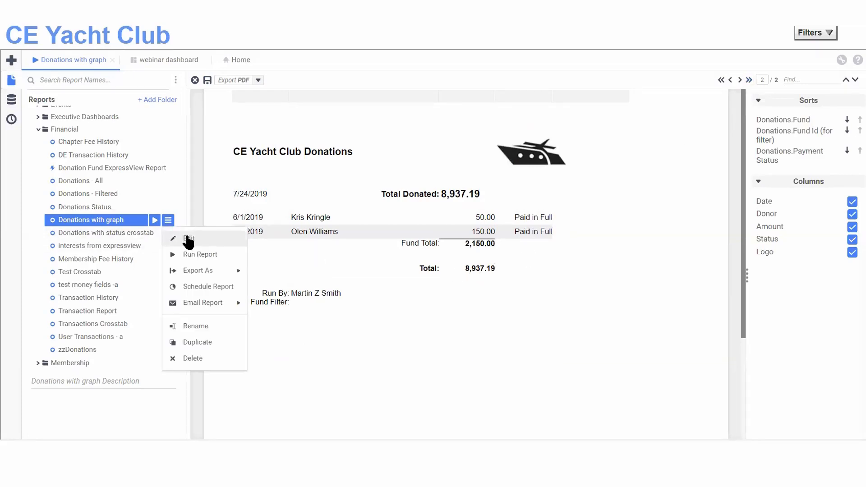
pyautogui.click(188, 239)
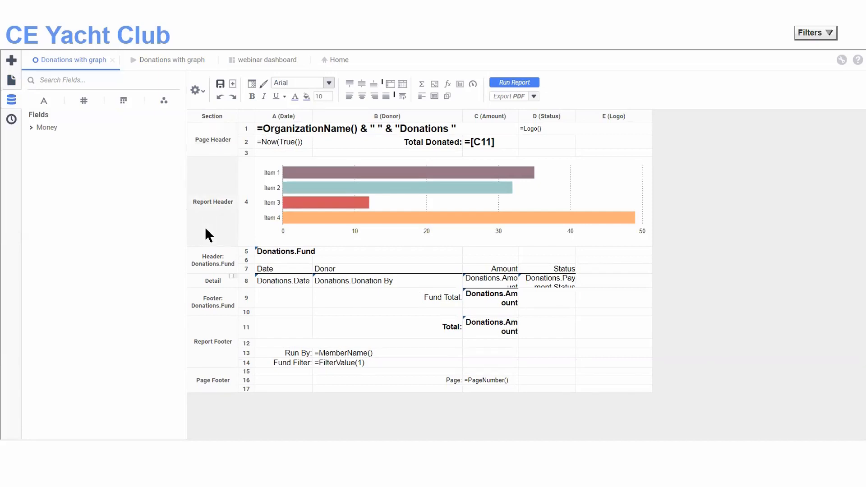
# Examine the section options of the Page Header, the Donations.Fund footer and the Detail section, including the section types that can be added.
pyautogui.rightClick(204, 141)
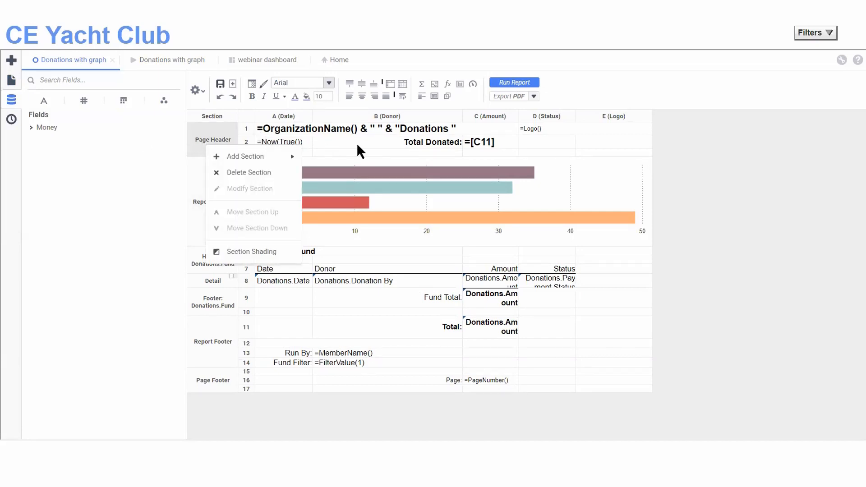
pyautogui.click(378, 138)
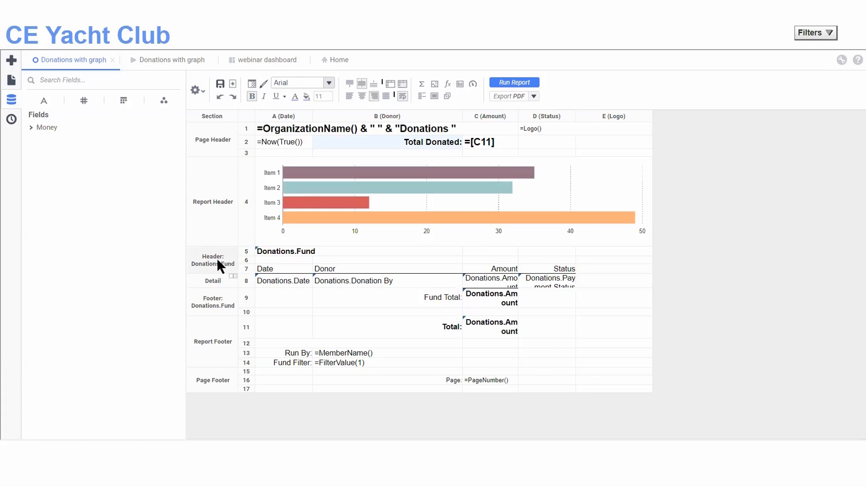
pyautogui.hotkey('ctrl', '+')
pyautogui.scroll(-1, 445, 277)
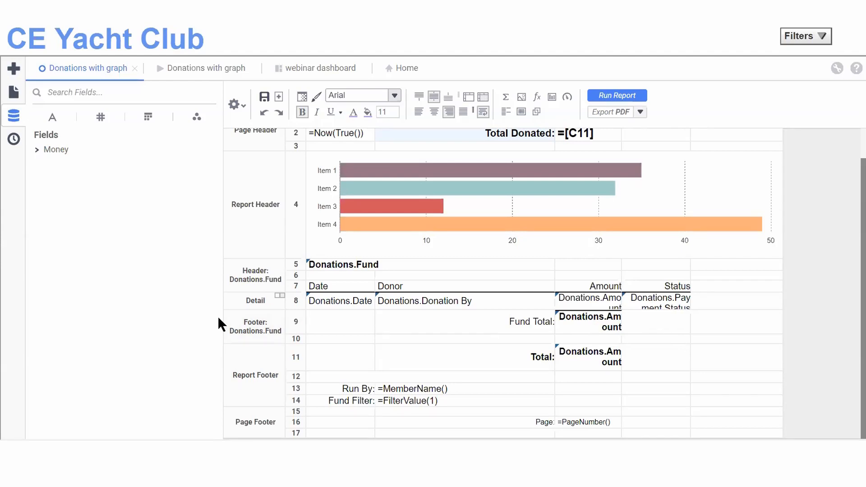
pyautogui.rightClick(256, 314)
pyautogui.moveTo(301, 312)
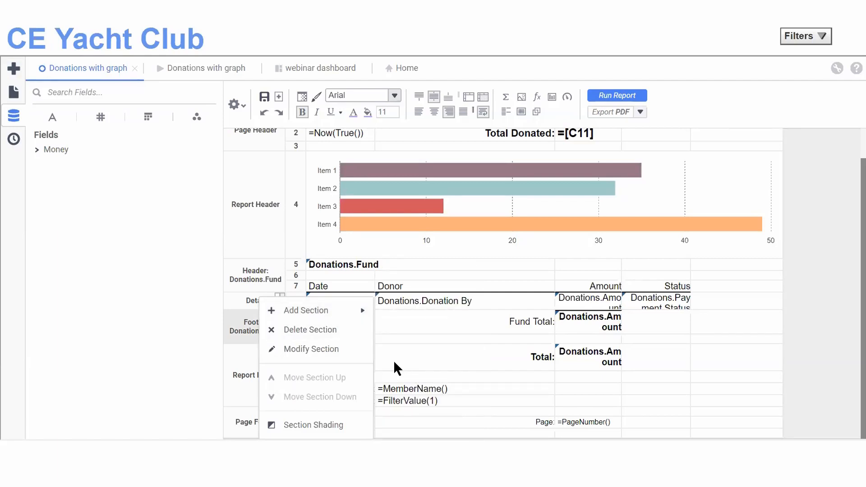
pyautogui.moveTo(332, 311)
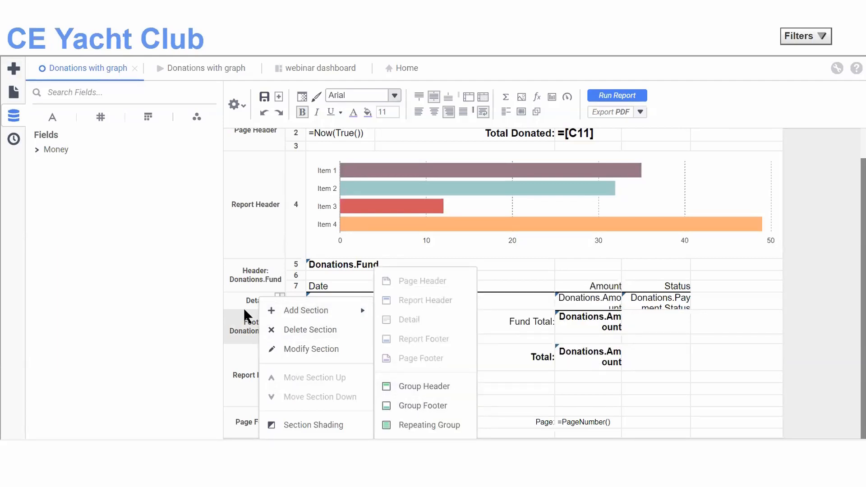
pyautogui.click(250, 323)
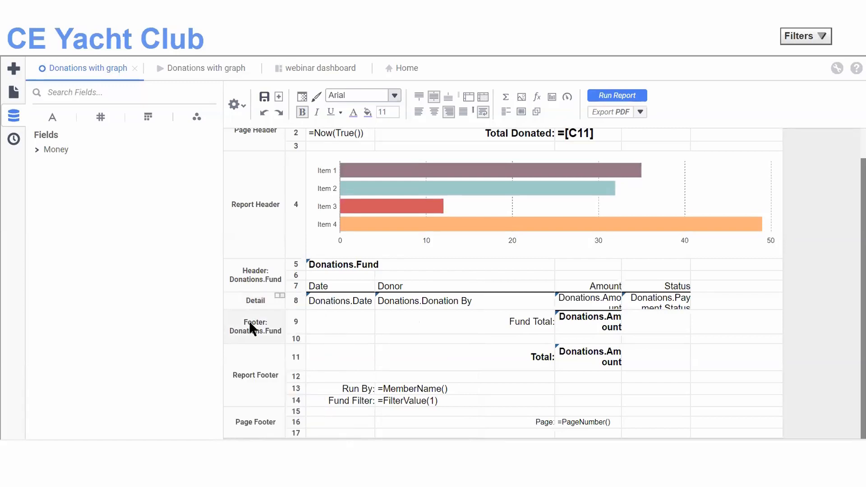
pyautogui.rightClick(259, 323)
pyautogui.click(243, 323)
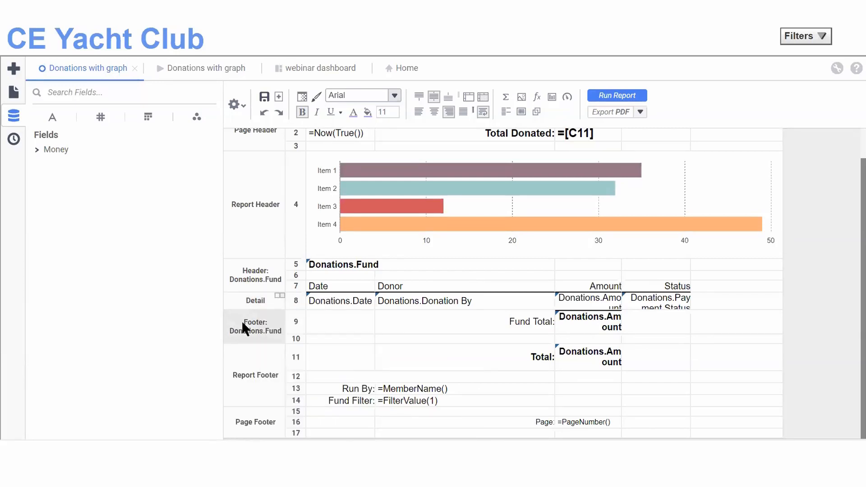
pyautogui.rightClick(243, 323)
pyautogui.rightClick(240, 298)
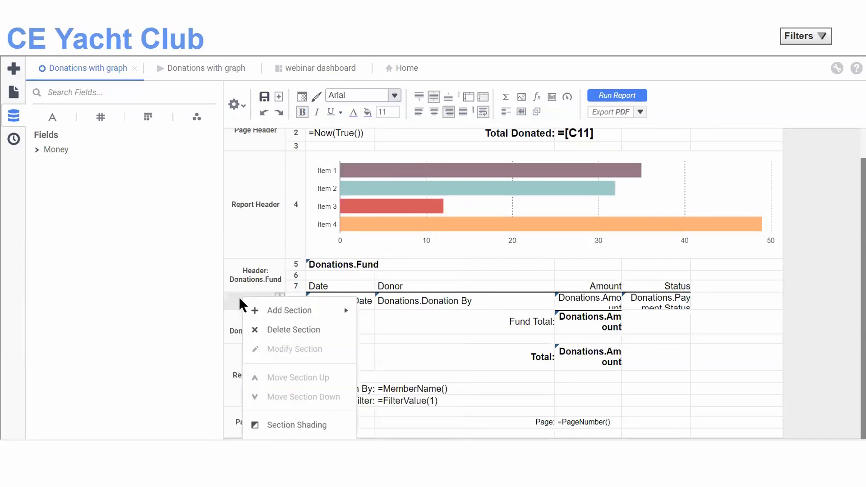
# Delete the Donations.Amount field beside Fund Total in the Donations.Fund footer, accepting that the chart references it.
pyautogui.click(567, 320)
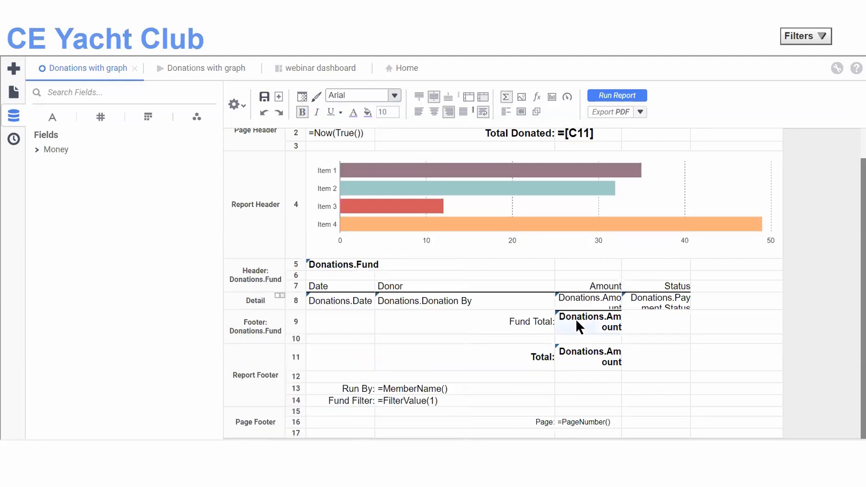
pyautogui.press('Delete')
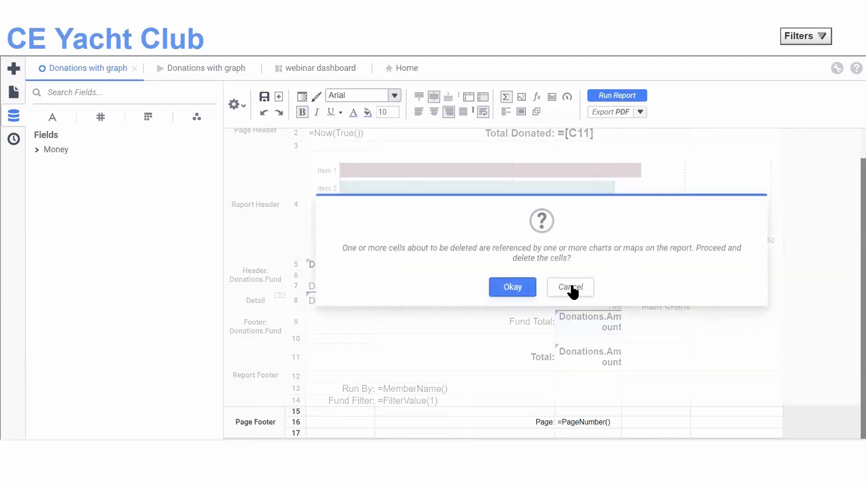
pyautogui.click(513, 287)
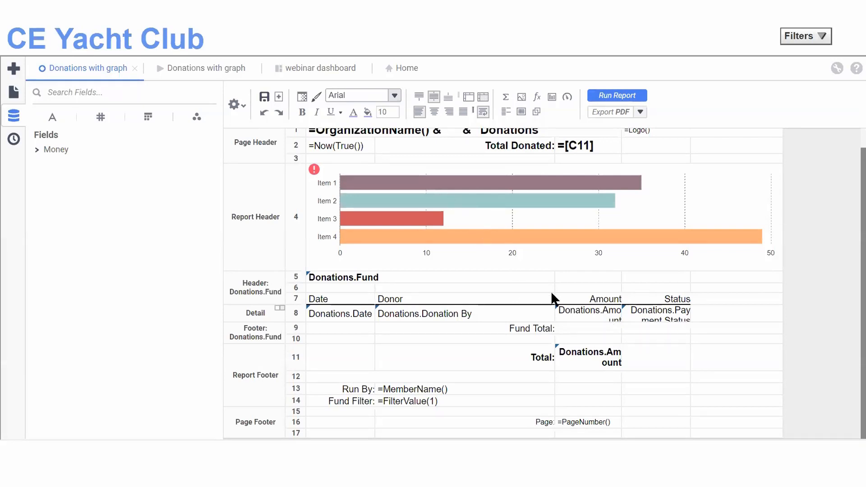
# Copy the Detail section's Donations.Amount field into the empty Fund Total cell, and delete the chart from the Report Header.
pyautogui.click(593, 307)
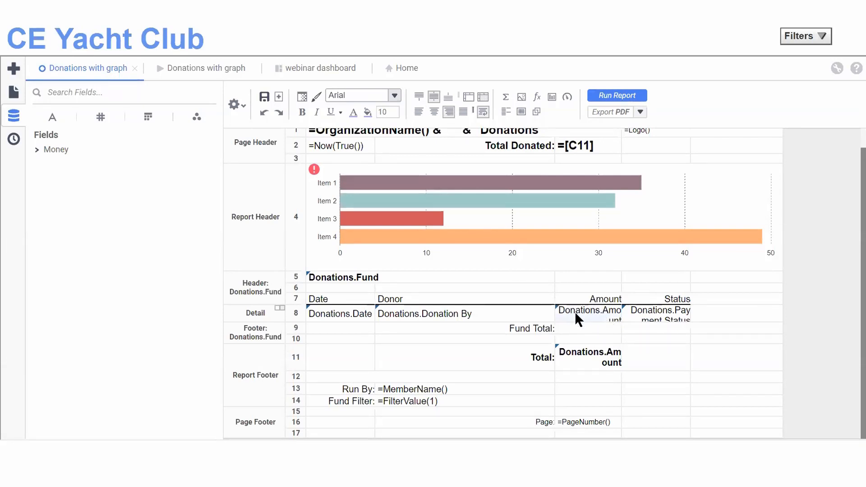
pyautogui.doubleClick(584, 311)
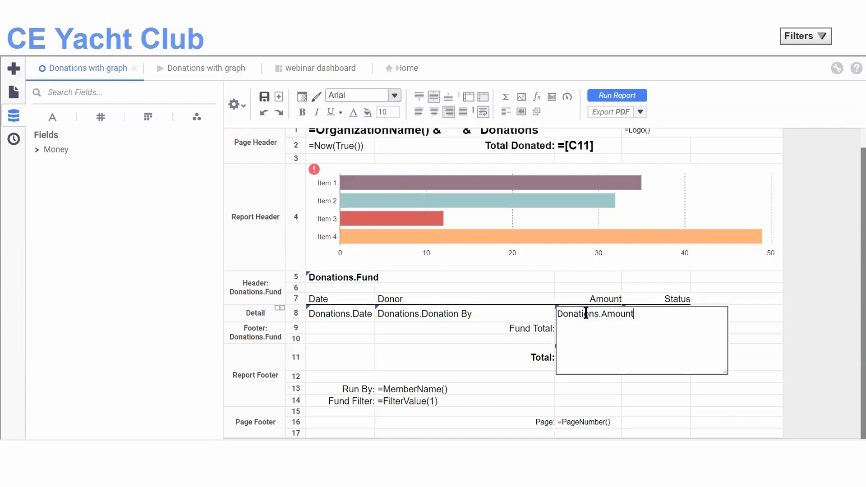
pyautogui.click(806, 311)
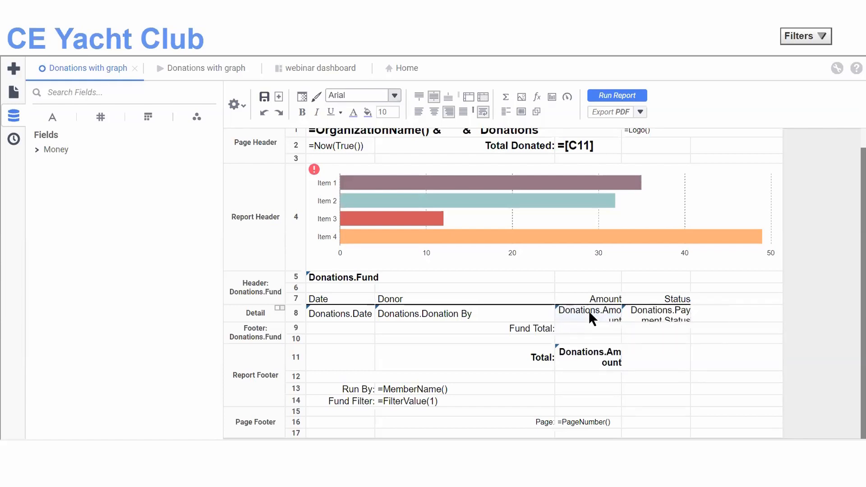
pyautogui.moveTo(589, 310); pyautogui.dragTo(585, 325)
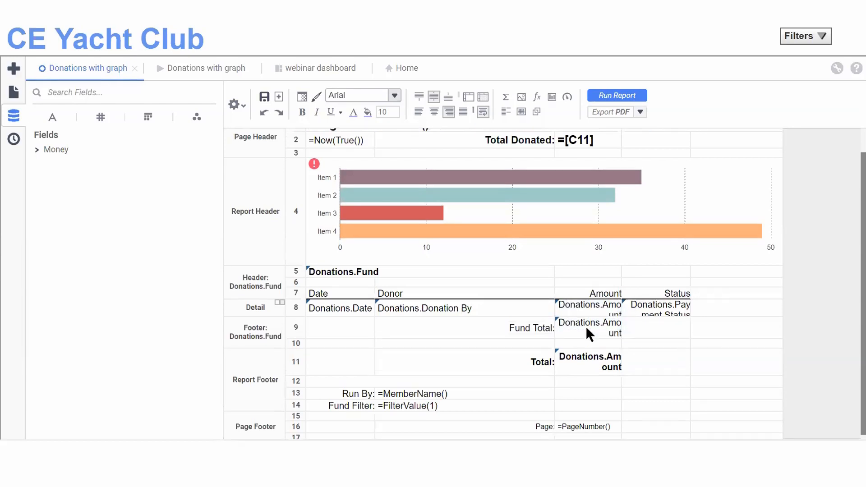
pyautogui.click(331, 198)
pyautogui.press('Delete')
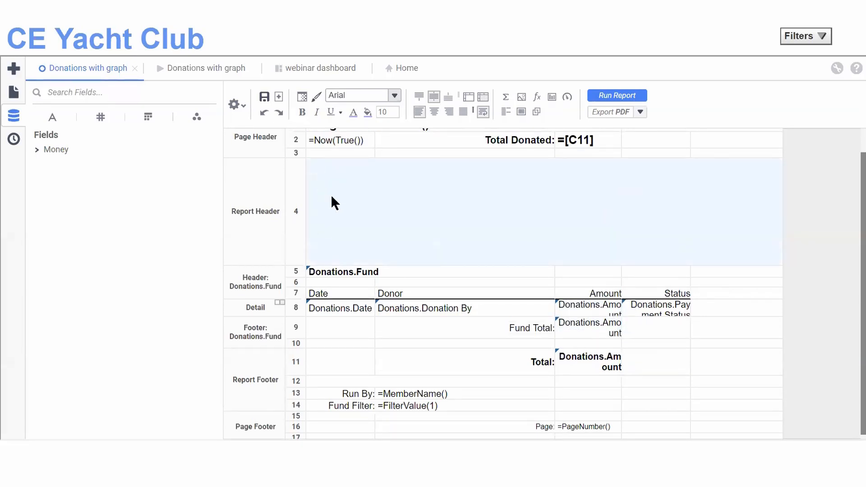
# Run the edited report with the Donations.Fund filter set to Not Equal To a blank value, and check the Alfred Memorial Fund total.
pyautogui.click(605, 97)
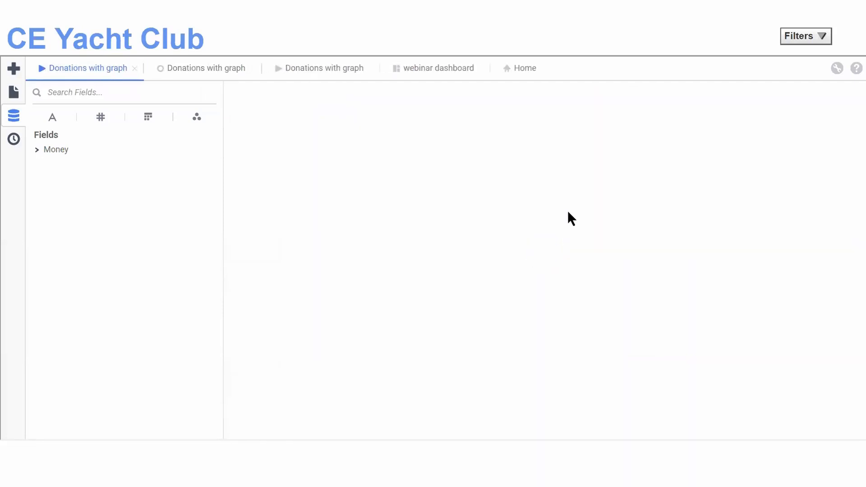
pyautogui.click(499, 284)
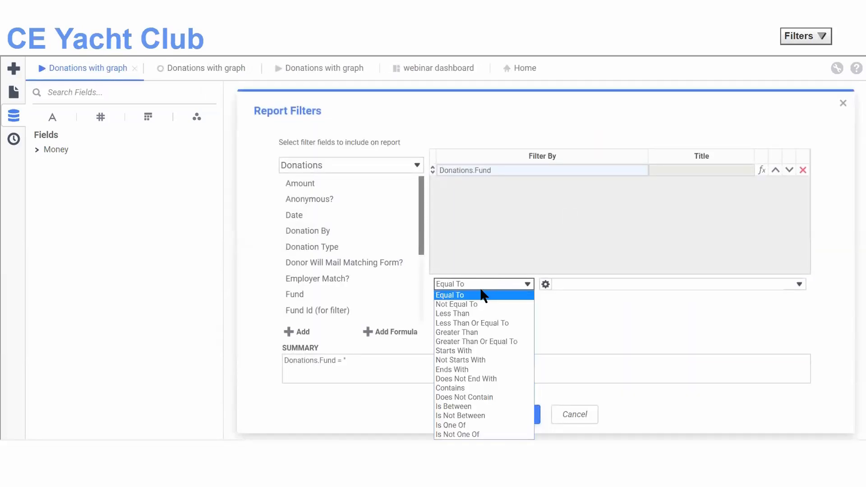
pyautogui.click(468, 304)
pyautogui.click(514, 416)
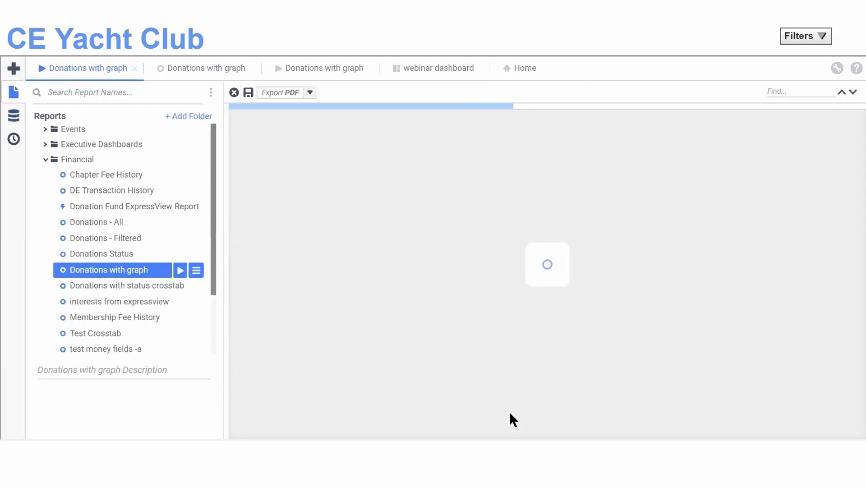
pyautogui.scroll(-3, 640, 266)
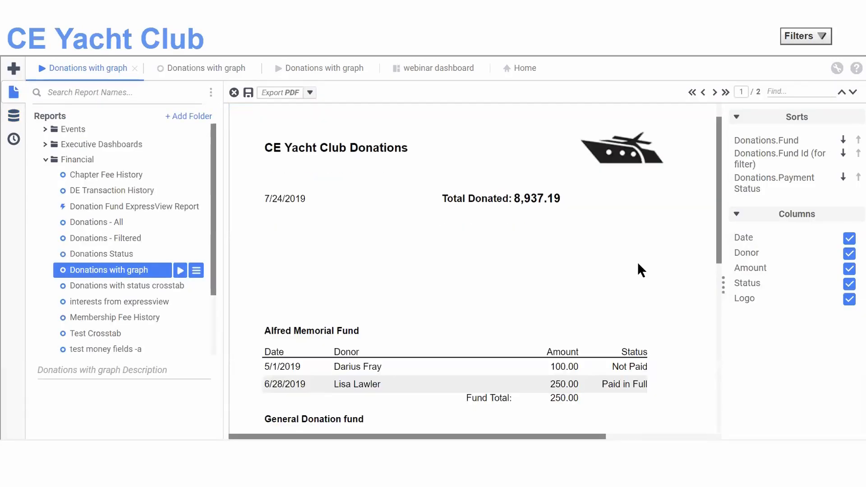
pyautogui.scroll(-1, 640, 269)
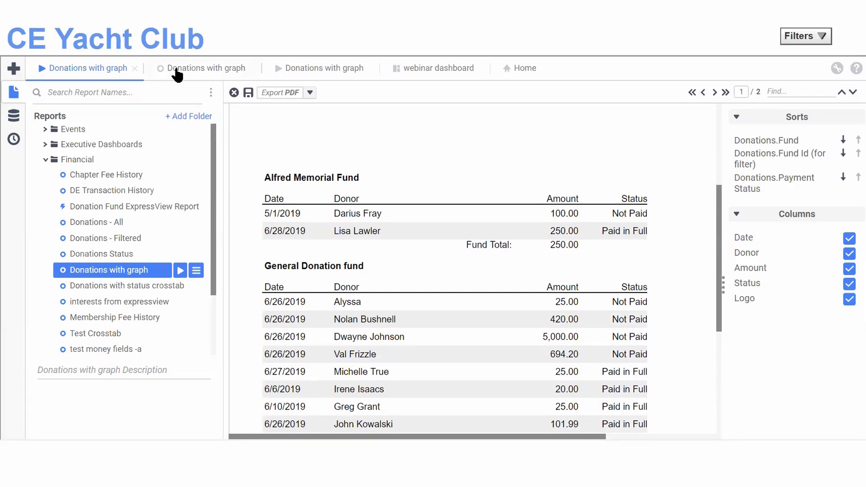
# Back in the report design, turn off summing for the Report Footer's Total amount and turn it on for the Fund Total amount.
pyautogui.click(175, 74)
pyautogui.click(598, 367)
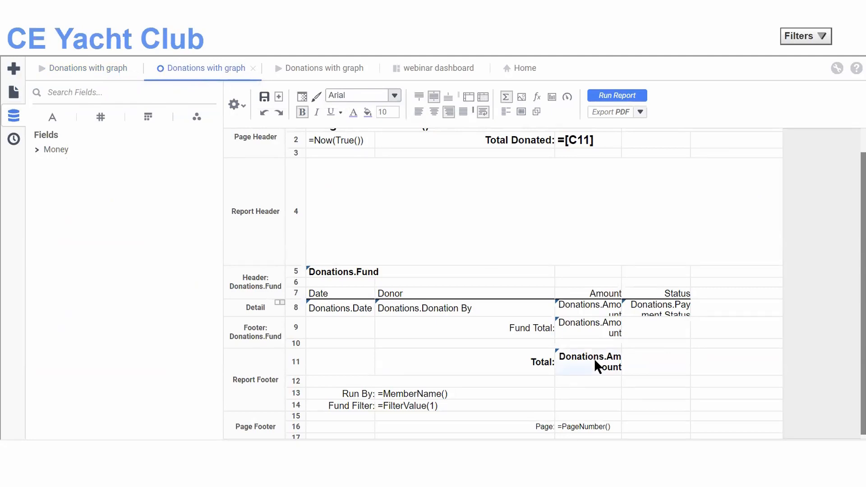
pyautogui.click(509, 99)
pyautogui.click(582, 329)
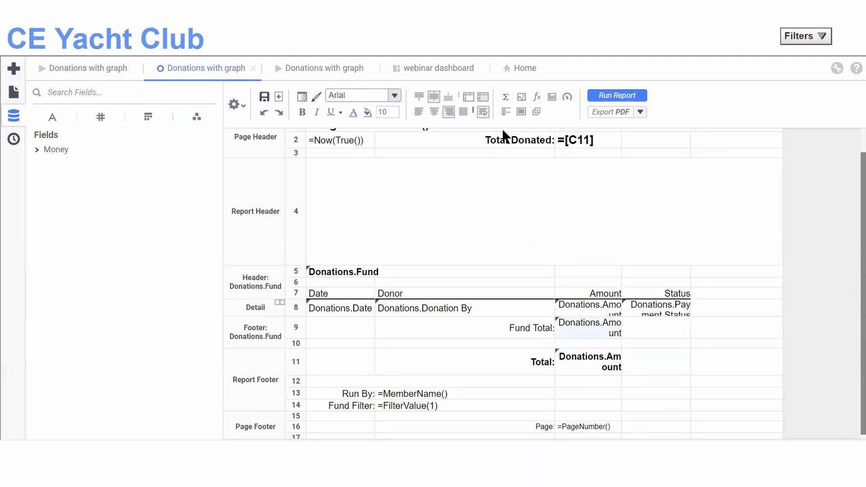
pyautogui.click(507, 101)
# Rerun the report with Donations.Fund Not Equal To a blank value, and review the totals of each fund on the first page.
pyautogui.click(616, 96)
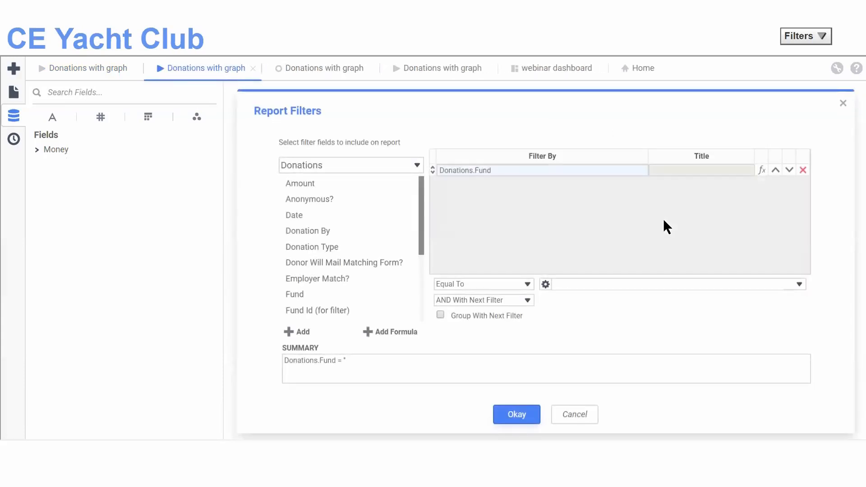
pyautogui.click(510, 288)
pyautogui.click(454, 304)
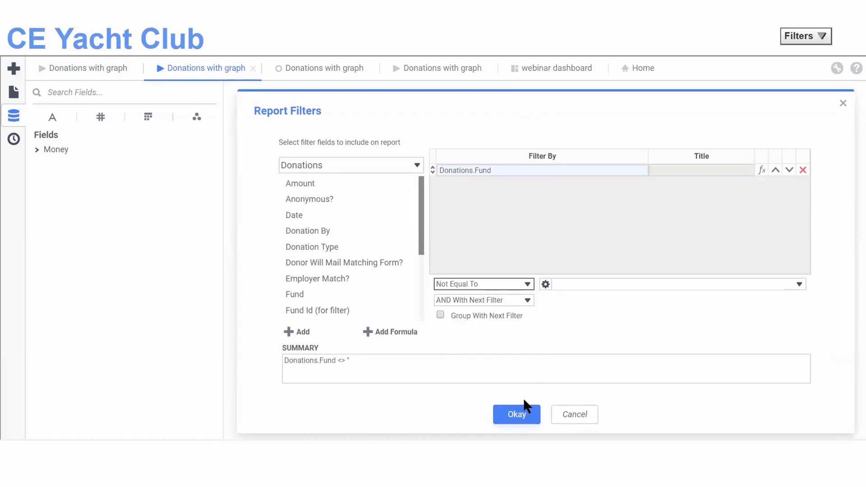
pyautogui.click(524, 414)
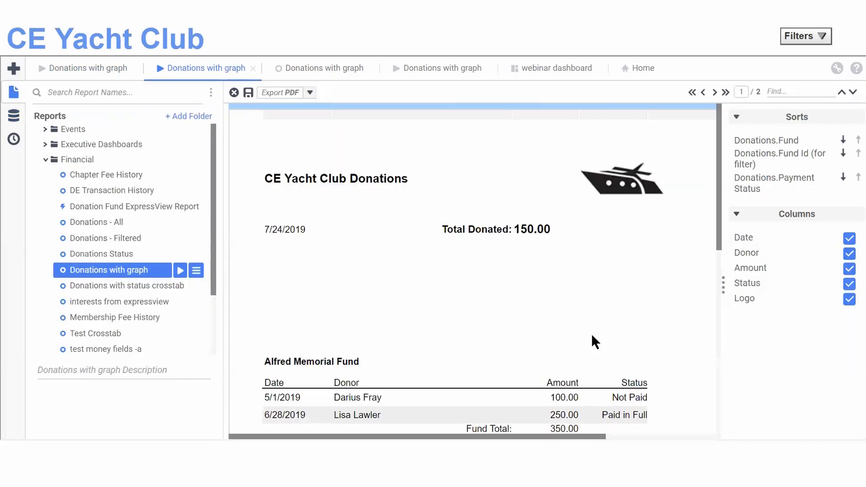
pyautogui.scroll(-2, 594, 344)
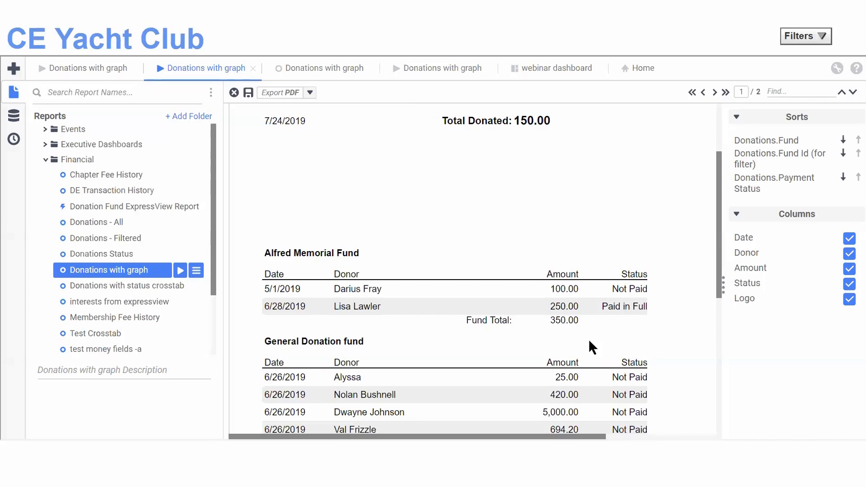
pyautogui.scroll(-2, 593, 349)
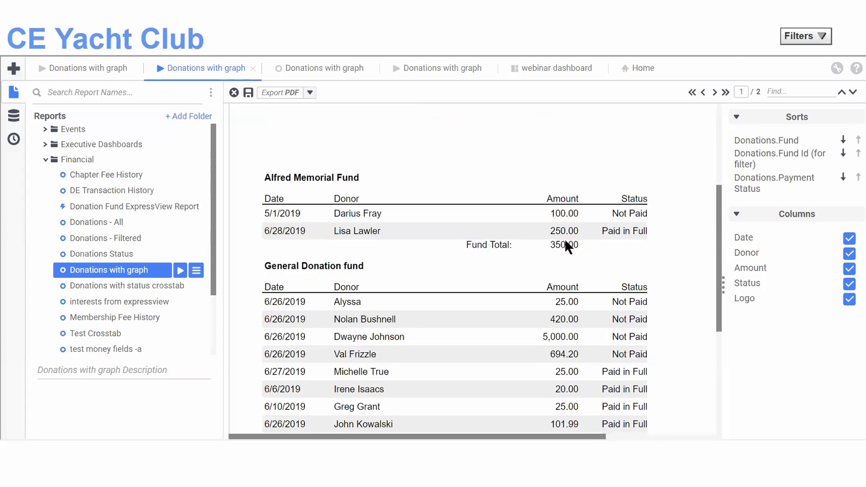
pyautogui.scroll(-4, 585, 199)
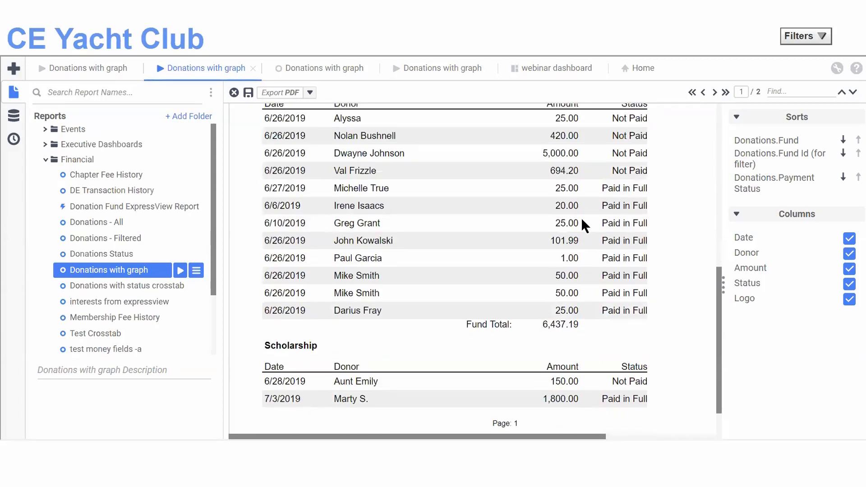
pyautogui.scroll(5, 585, 225)
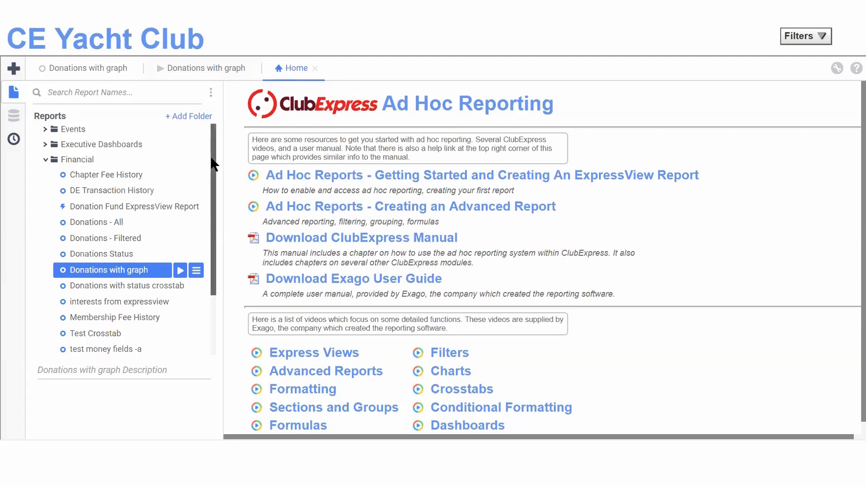
# Collapse the Financial folder, and open the Event report filter to look through its list of selectable events.
pyautogui.click(53, 158)
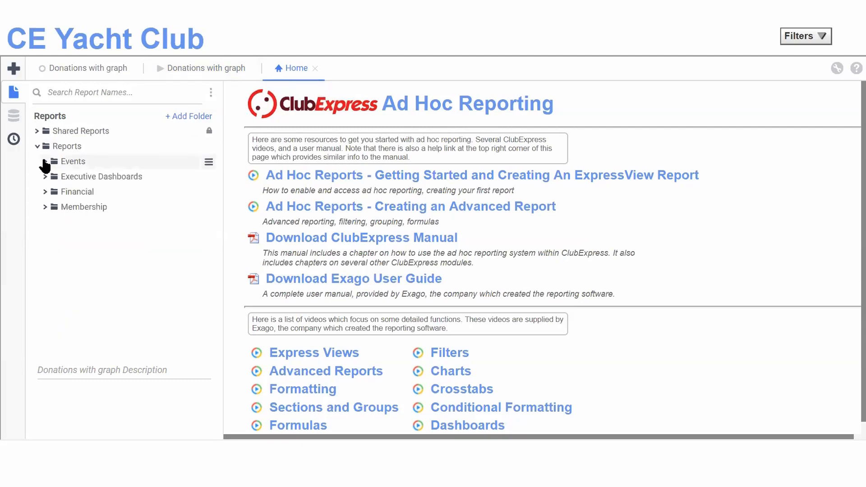
pyautogui.click(820, 36)
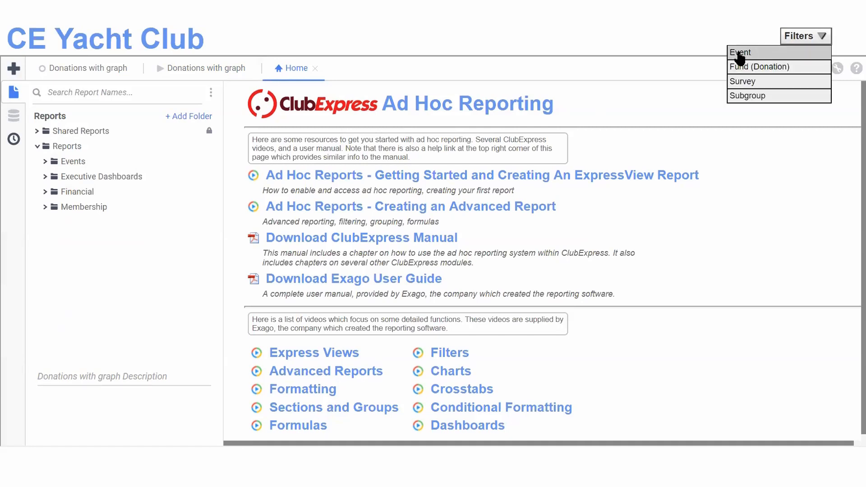
pyautogui.click(740, 54)
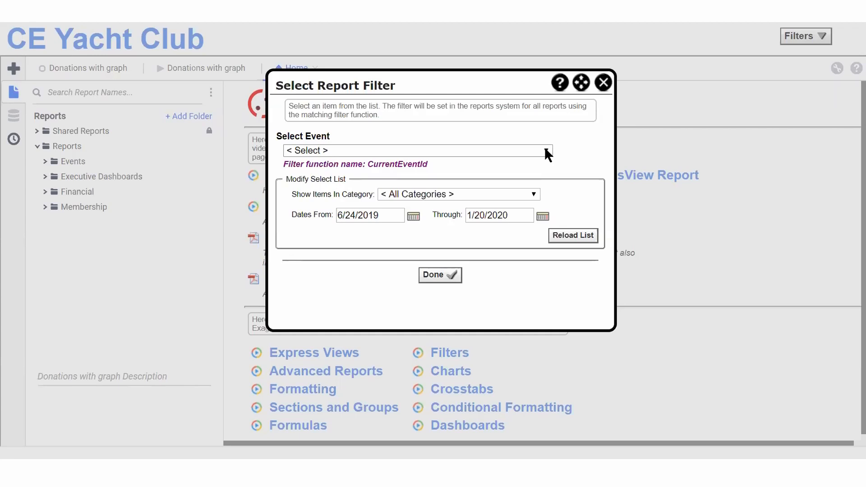
pyautogui.click(545, 149)
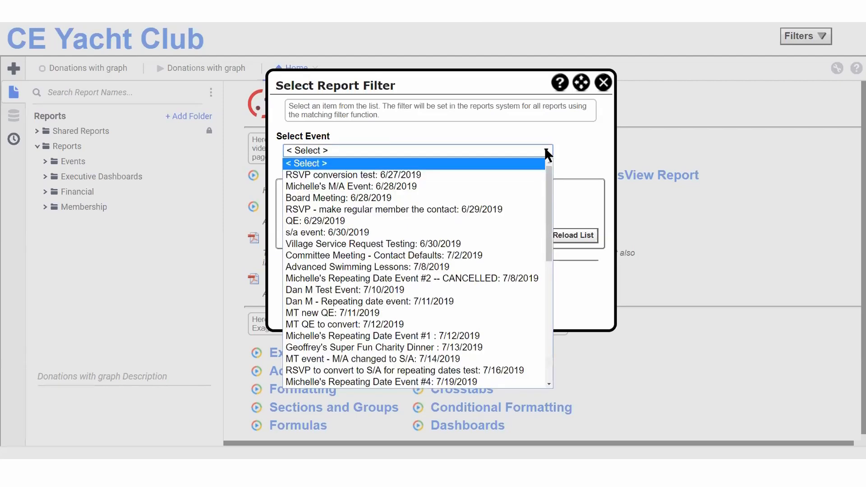
pyautogui.click(573, 148)
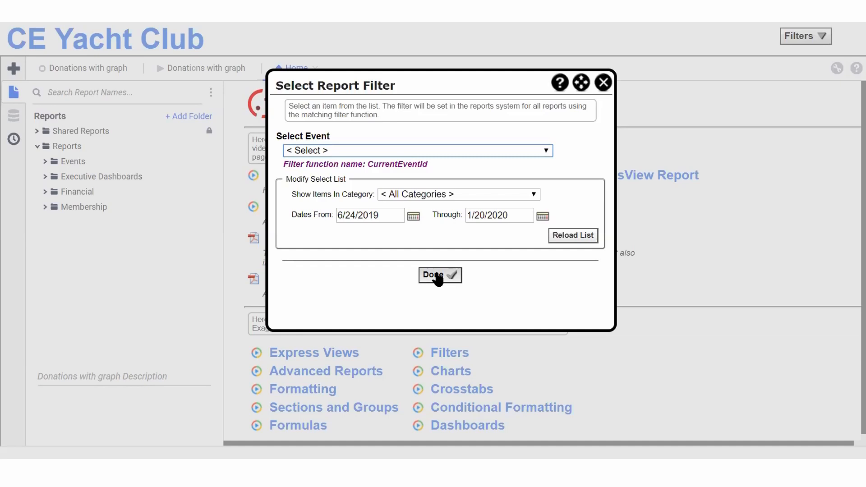
# Set the Event report filter to Board Meeting: 6/28/2019 and close the filter dialog.
pyautogui.click(547, 151)
pyautogui.click(413, 236)
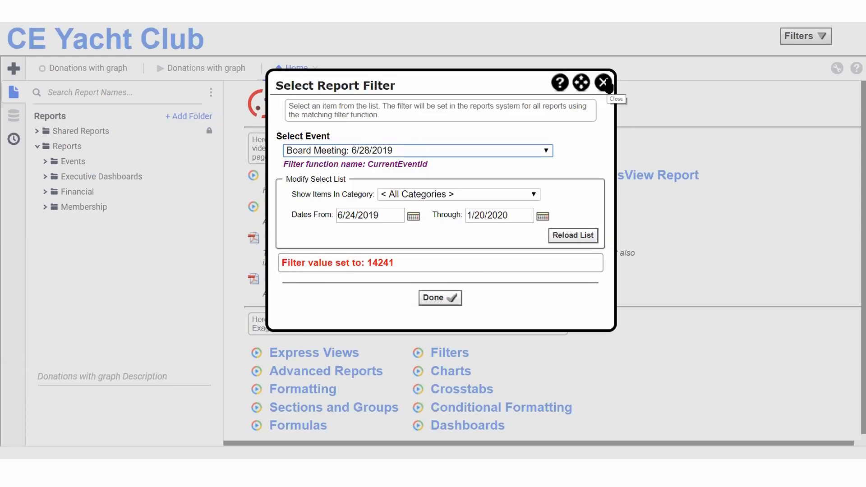
pyautogui.click(603, 82)
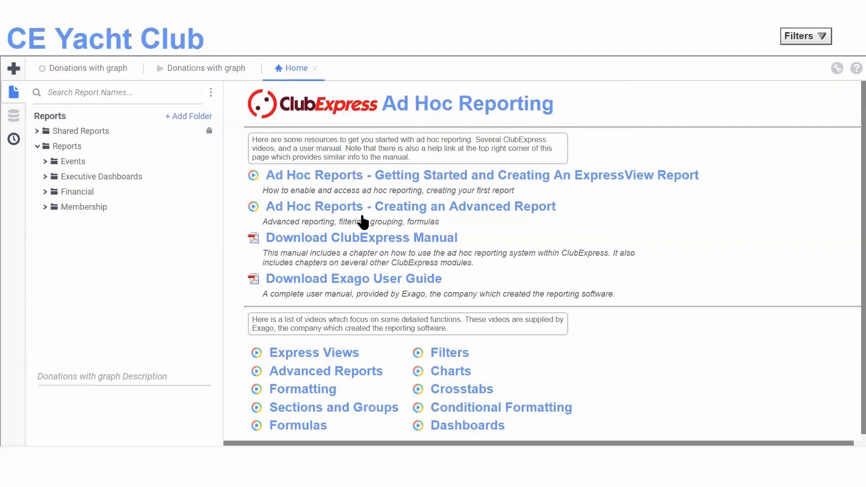
pyautogui.click(44, 193)
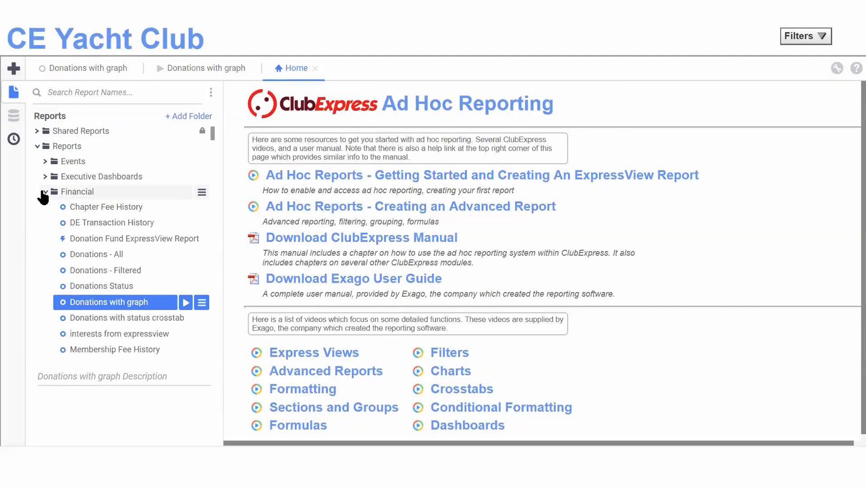
pyautogui.click(44, 192)
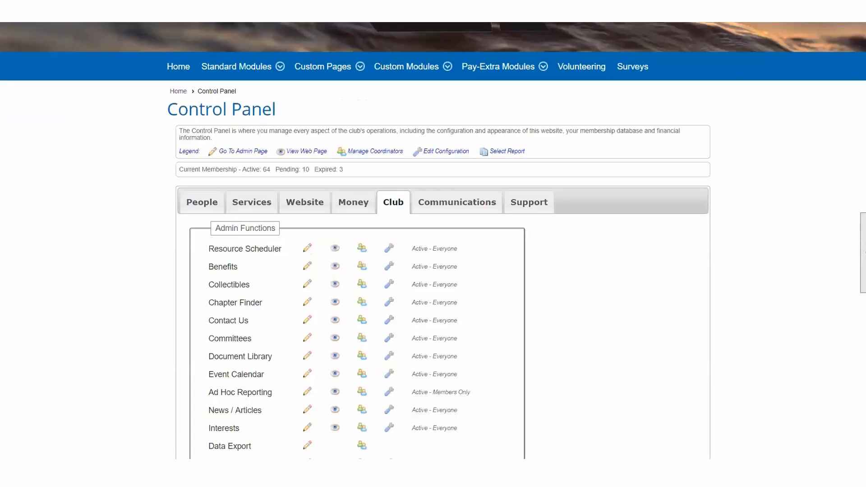
# In the Control Panel's Club setup section, view the Upload Club Logo settings and close them without changes.
pyautogui.scroll(-8, 670, 365)
pyautogui.scroll(-5, 670, 366)
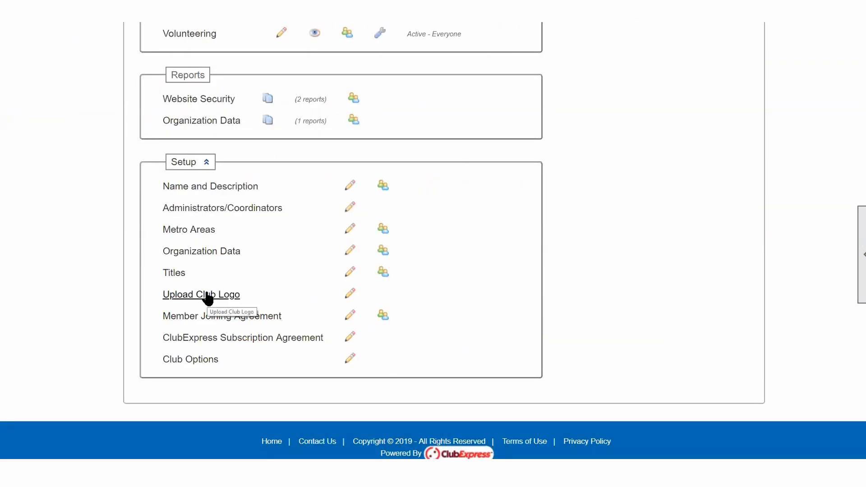
pyautogui.click(223, 297)
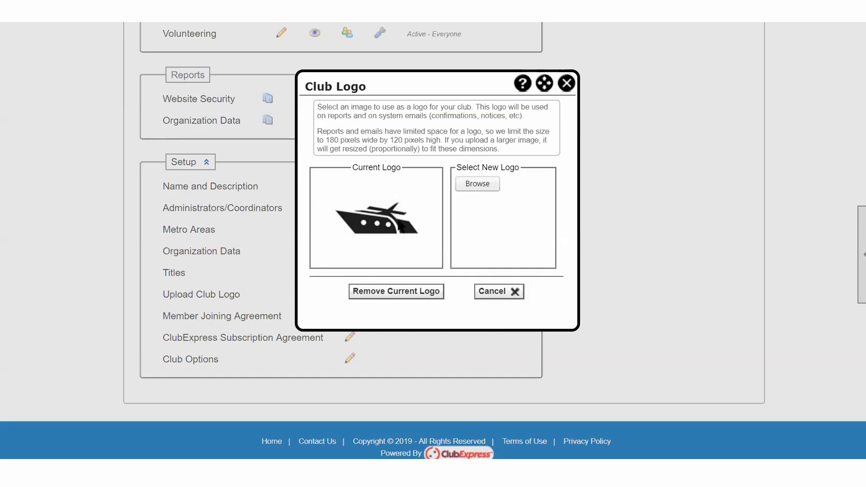
pyautogui.click(567, 84)
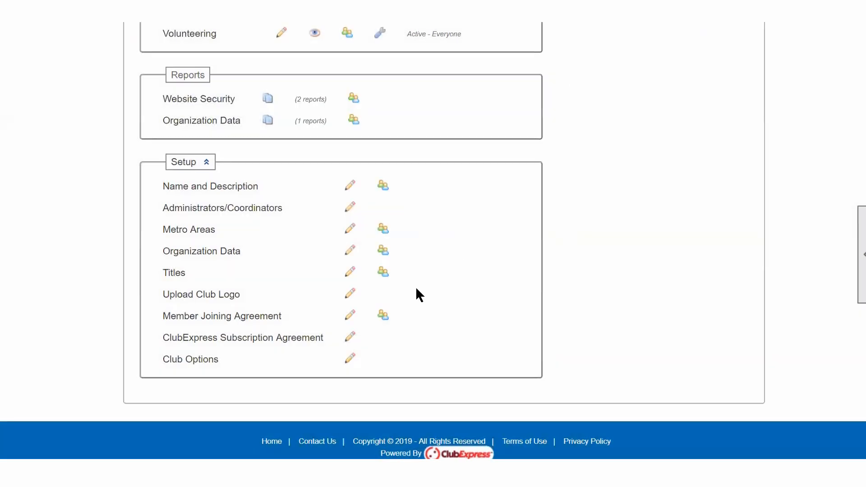
pyautogui.scroll(12, 414, 294)
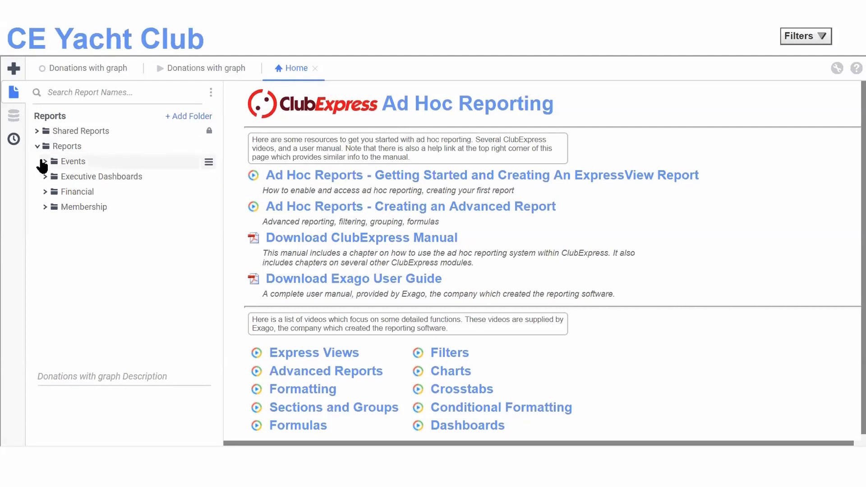
# Open the DE Transaction History report from the Financial folder and open an enlarged Formula Editor for the blank second Page Header row.
pyautogui.click(38, 192)
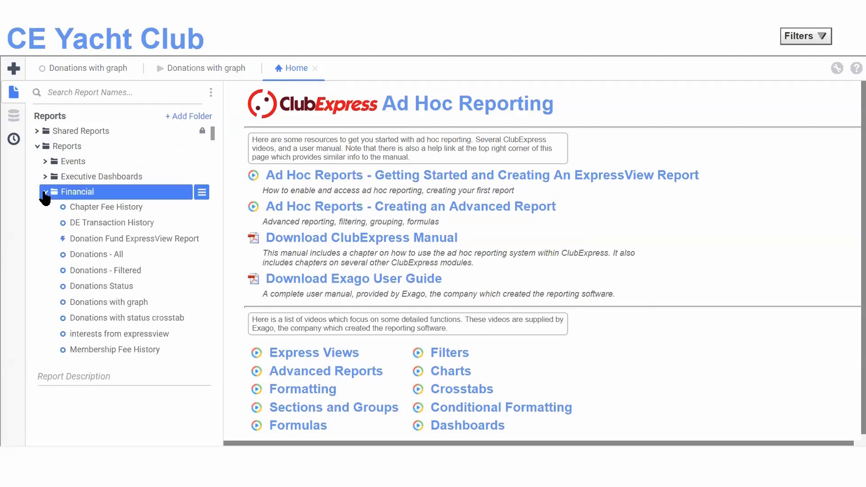
pyautogui.doubleClick(102, 221)
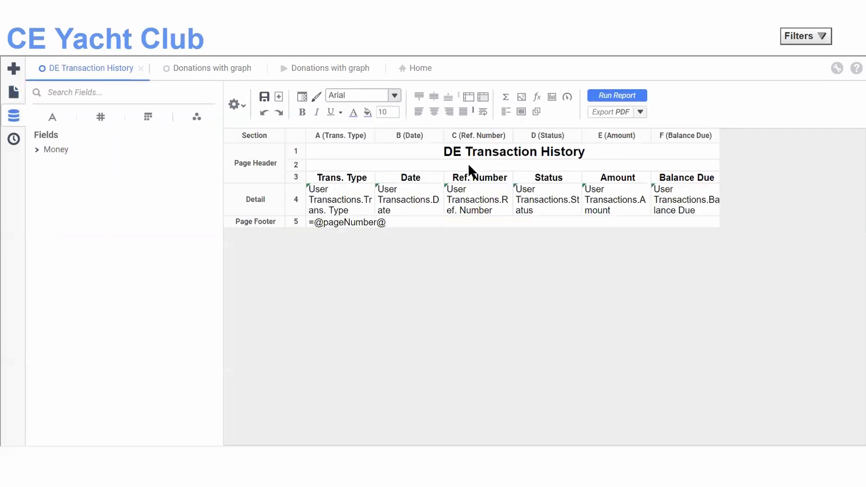
pyautogui.click(590, 164)
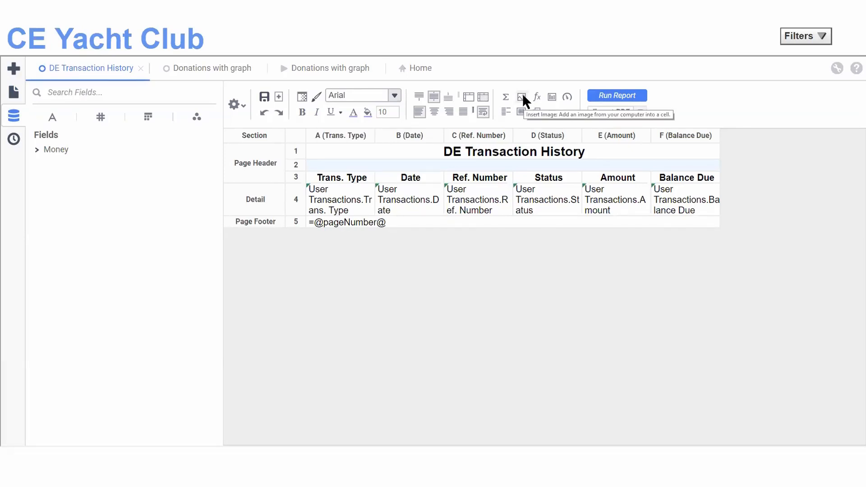
pyautogui.click(538, 97)
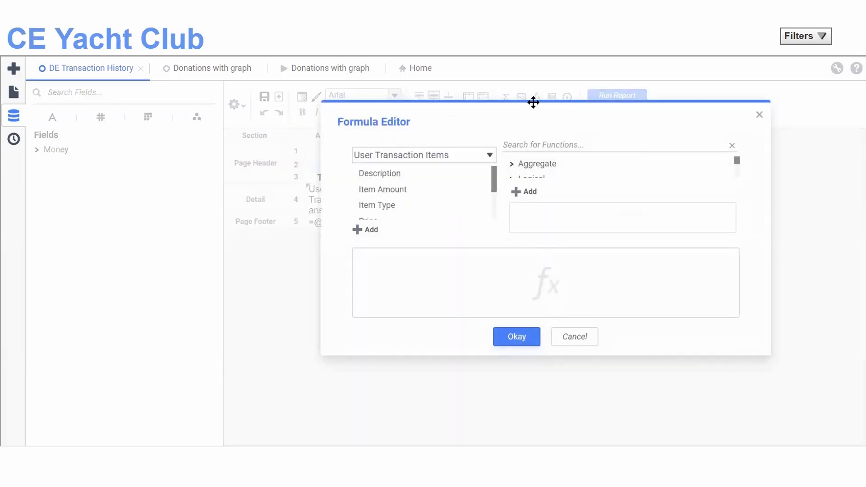
pyautogui.moveTo(534, 102); pyautogui.dragTo(442, 125)
pyautogui.moveTo(563, 379); pyautogui.dragTo(564, 442)
pyautogui.moveTo(645, 195); pyautogui.dragTo(648, 235)
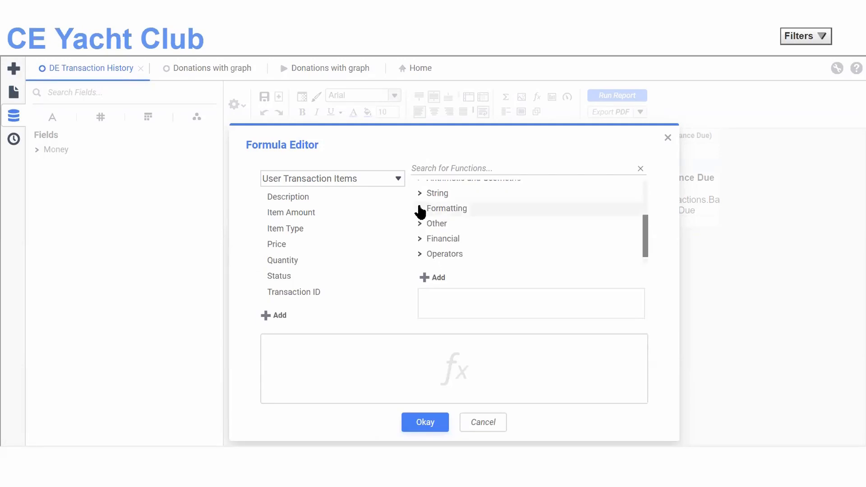
# Try building a Contains formula with the User Transaction Items Status field as its value.
pyautogui.click(421, 194)
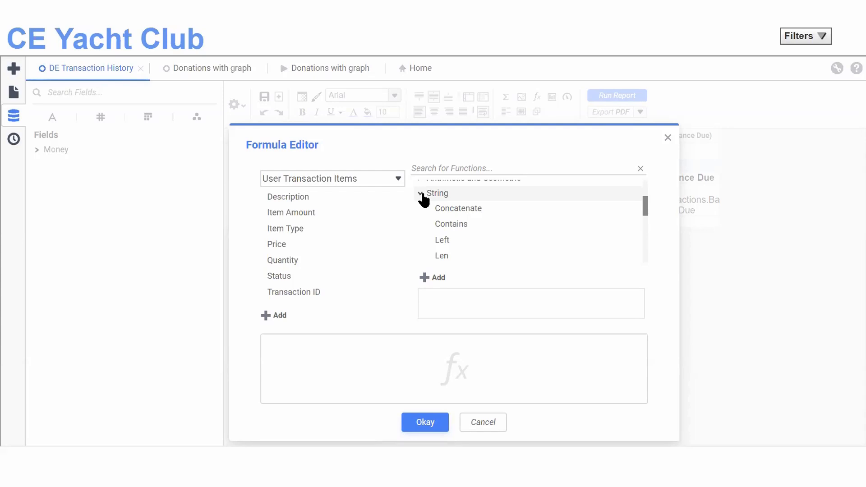
pyautogui.click(453, 225)
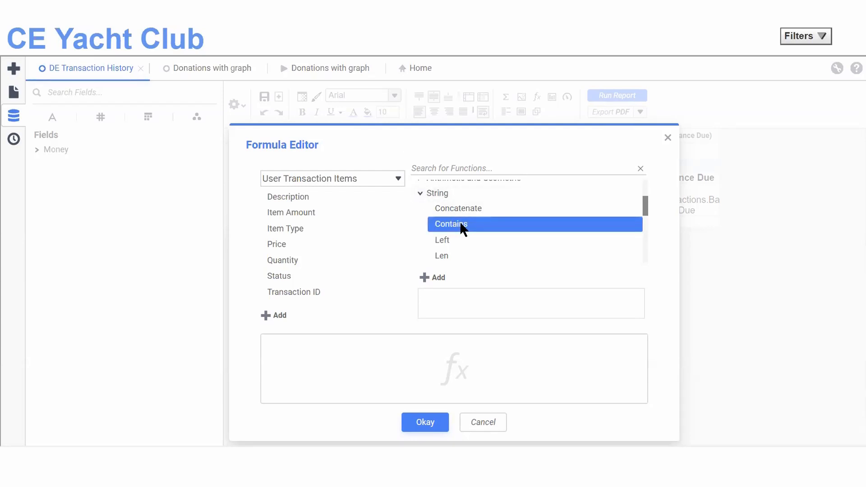
pyautogui.moveTo(461, 225); pyautogui.dragTo(398, 362)
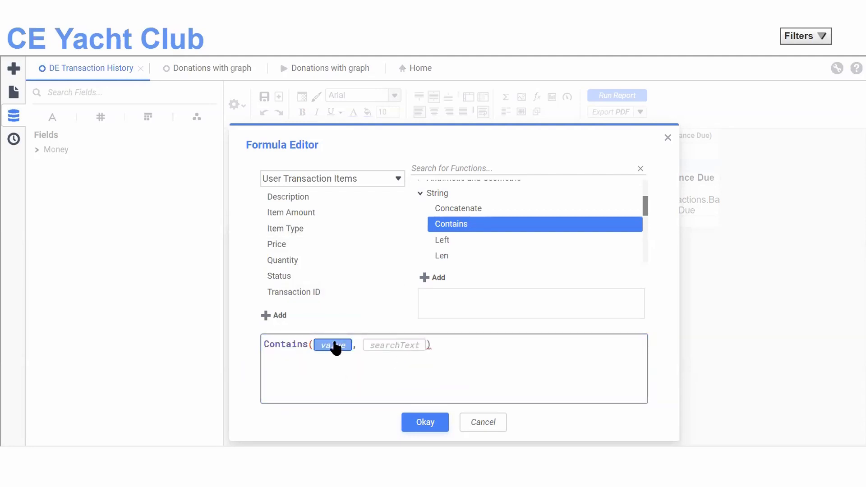
pyautogui.click(387, 347)
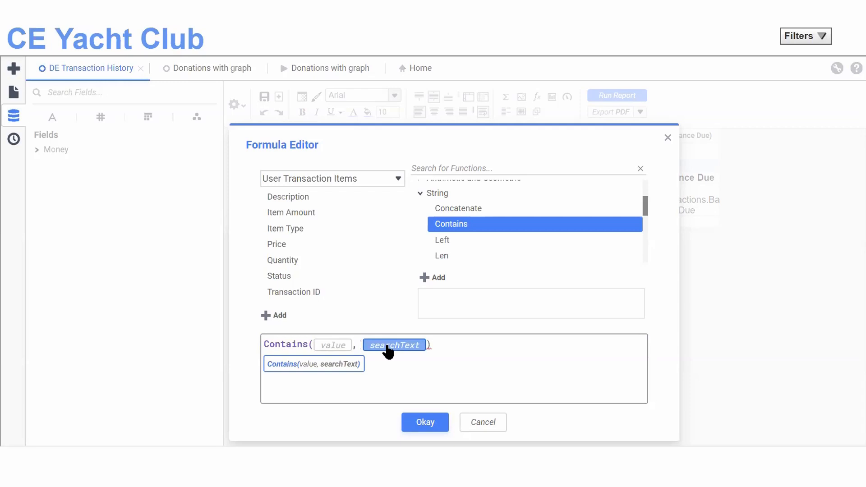
pyautogui.click(323, 348)
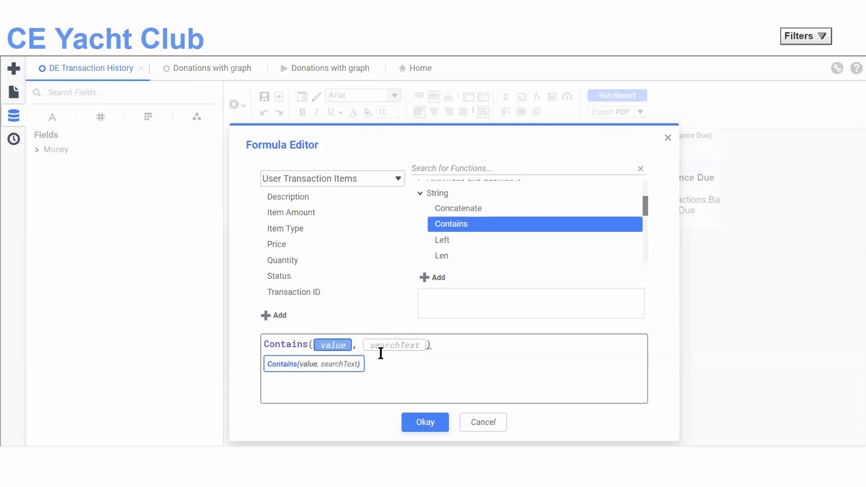
pyautogui.click(284, 278)
pyautogui.moveTo(285, 278); pyautogui.dragTo(333, 347)
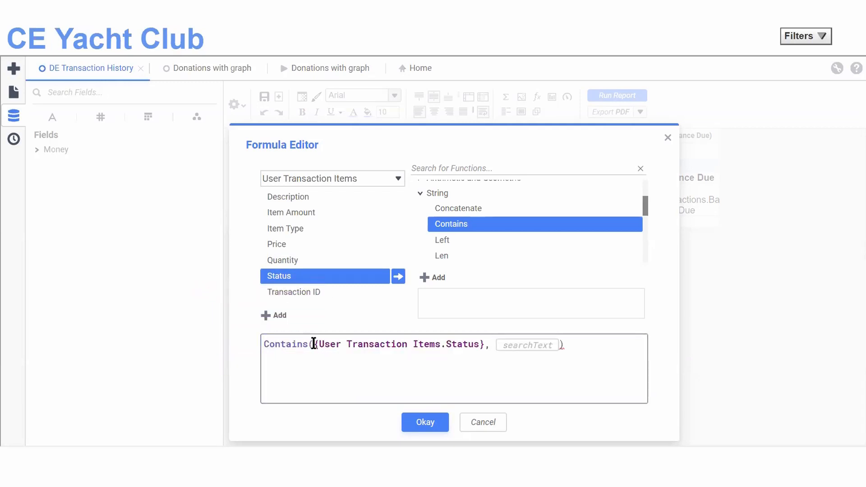
pyautogui.click(524, 346)
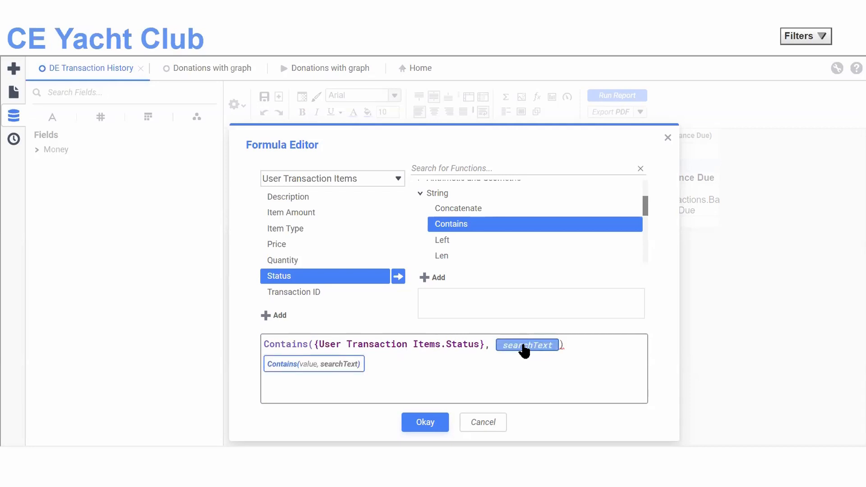
pyautogui.write('v')
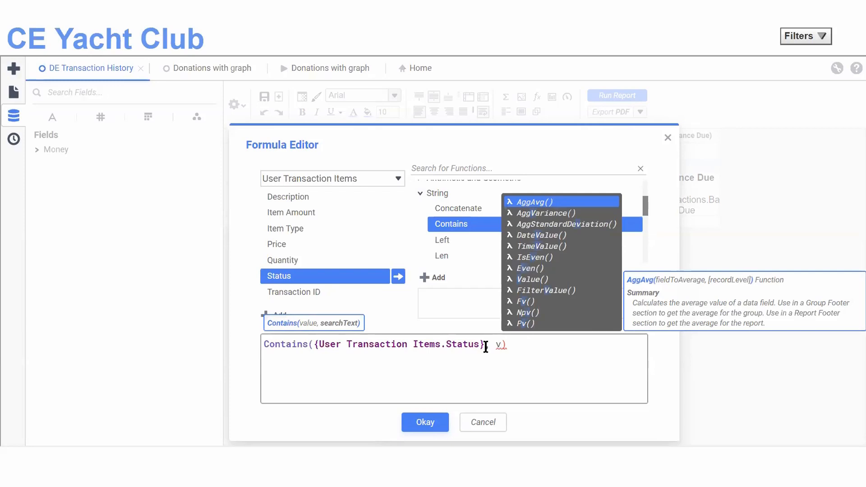
pyautogui.press('BackSpace')
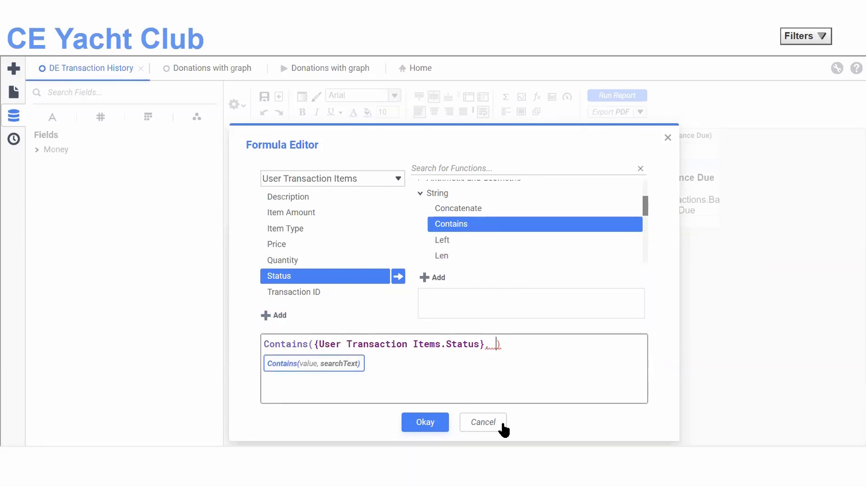
# Look through the Organization Info functions, including Logo, MemberName and OrganizationName, and leave the Formula Editor without saving the formula.
pyautogui.click(422, 194)
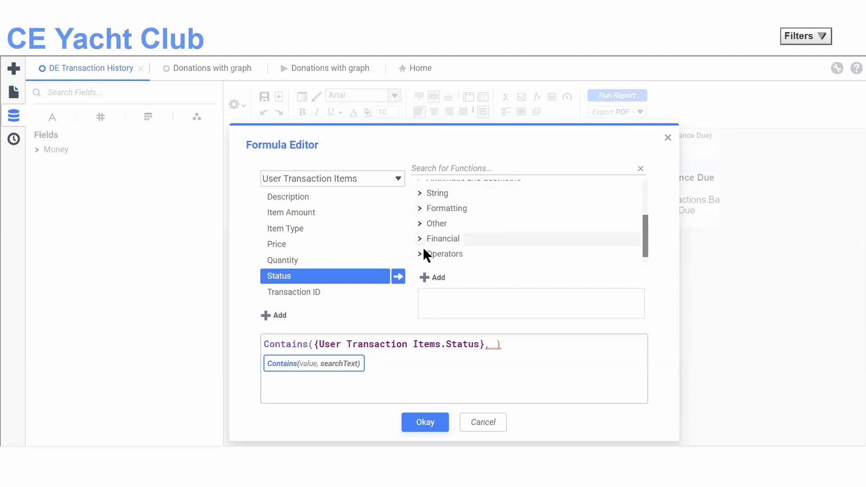
pyautogui.scroll(-1, 425, 255)
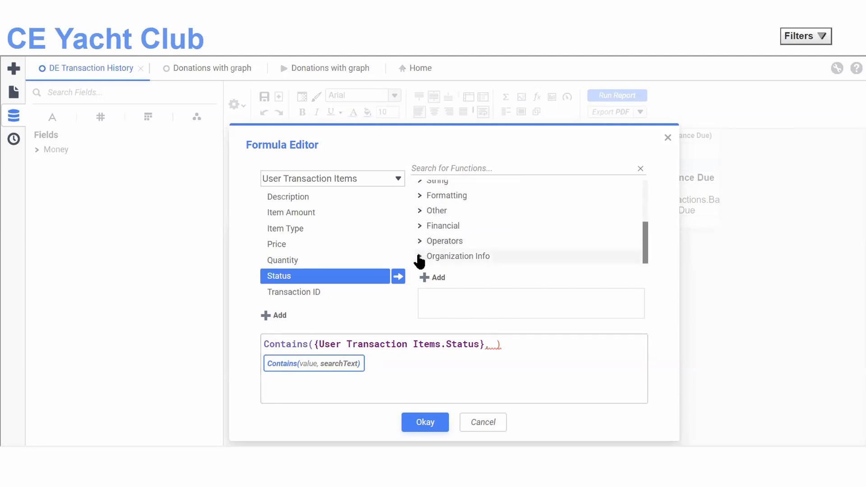
pyautogui.click(427, 256)
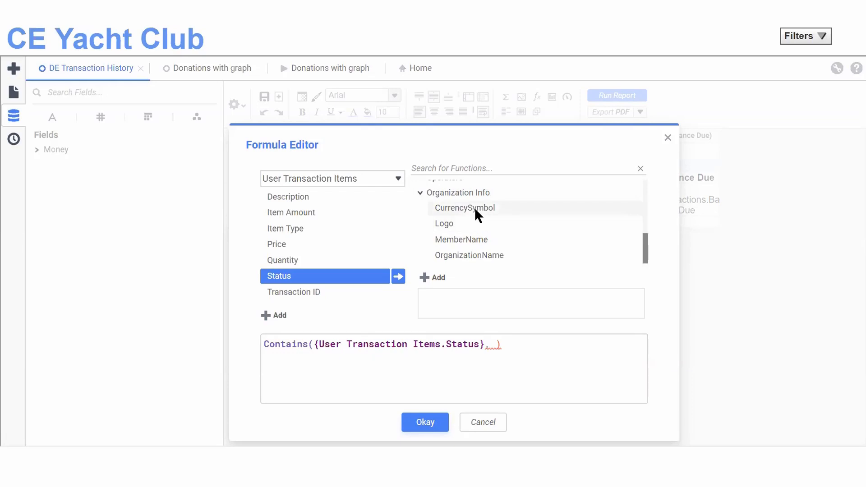
pyautogui.click(457, 224)
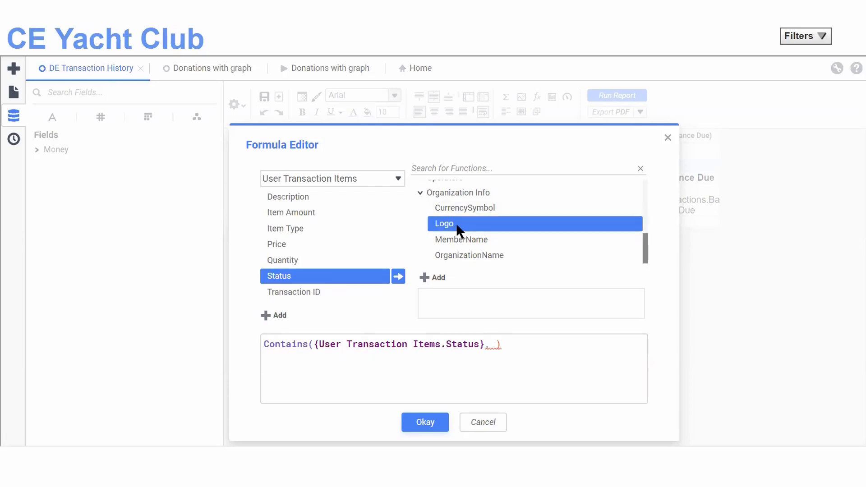
pyautogui.click(477, 241)
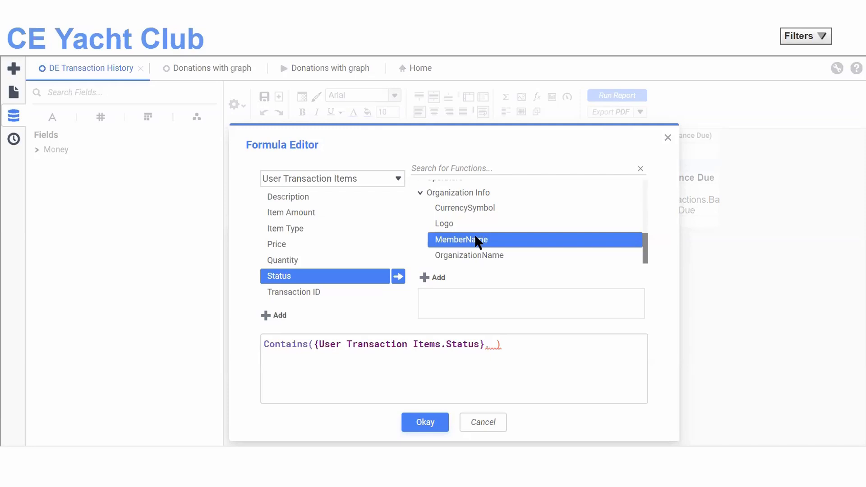
pyautogui.click(480, 255)
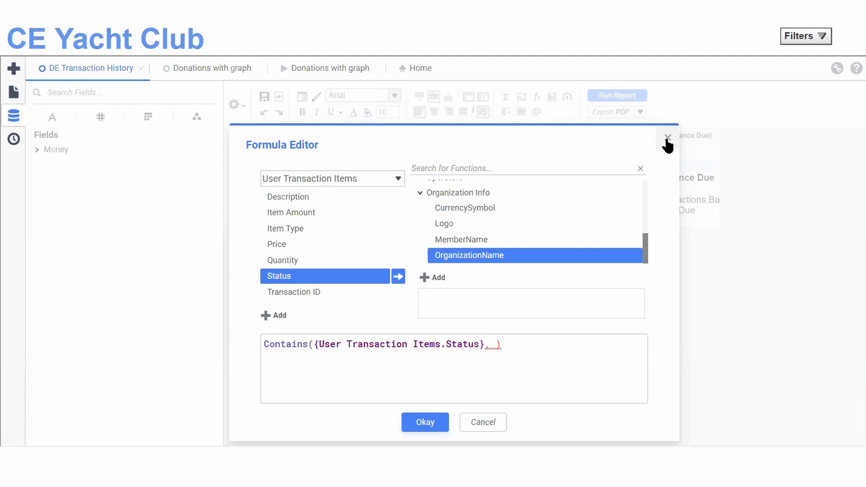
pyautogui.click(479, 422)
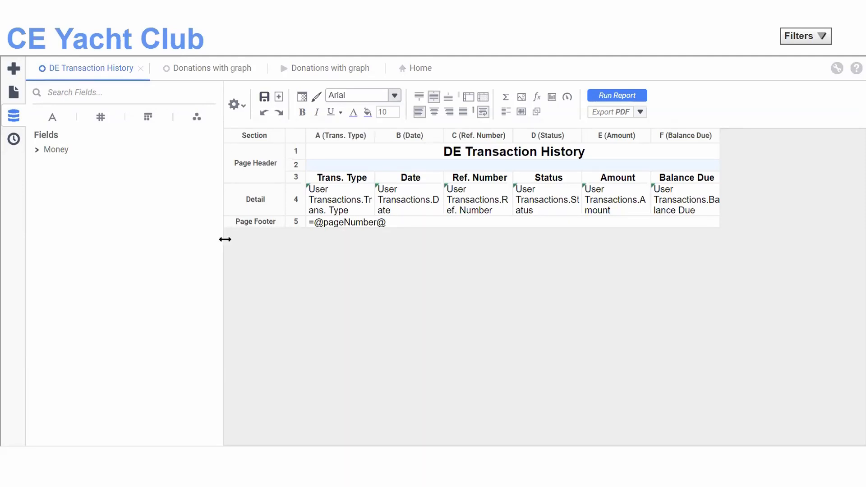
# Narrow the side pane, and open and run the Executive Summary dashboard from the Executive Dashboards folder.
pyautogui.moveTo(224, 240); pyautogui.dragTo(109, 238)
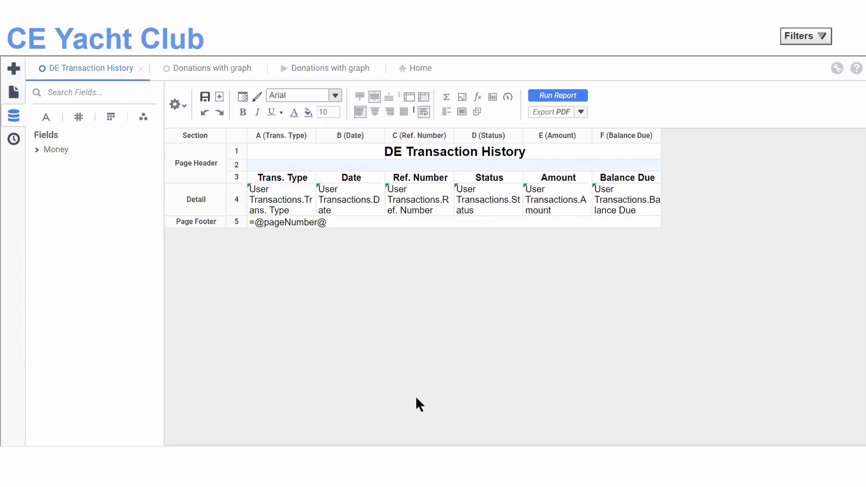
pyautogui.click(13, 92)
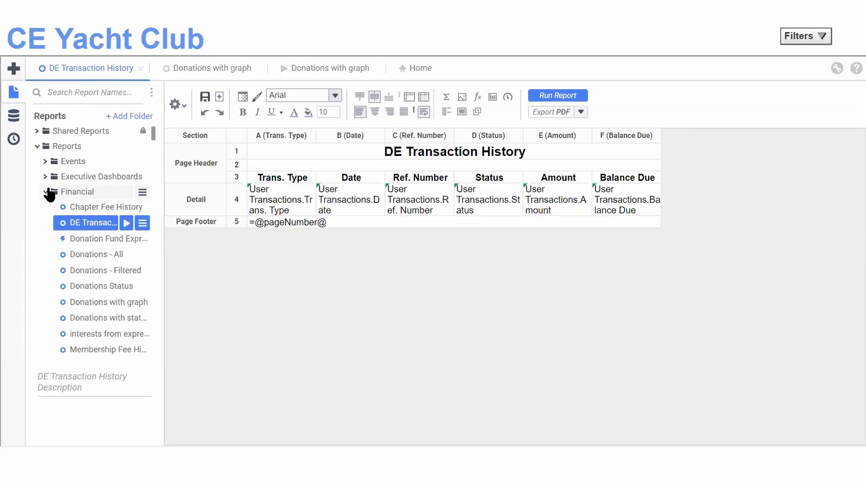
pyautogui.click(44, 177)
pyautogui.click(115, 192)
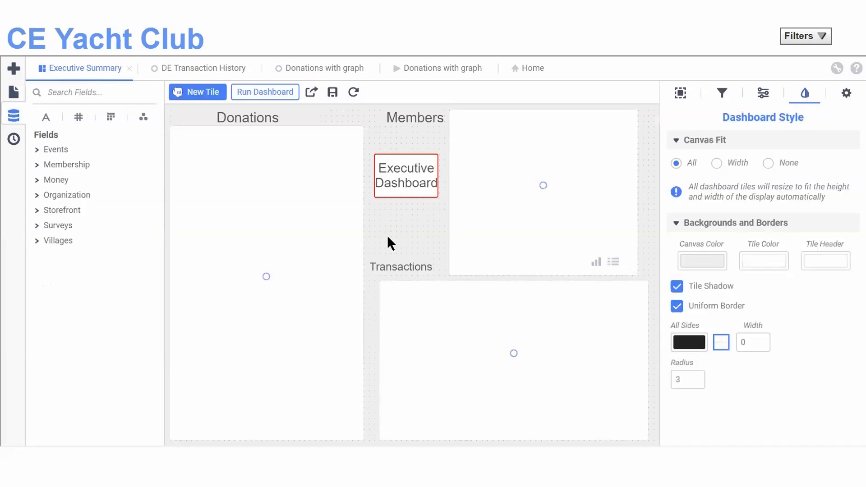
pyautogui.click(243, 94)
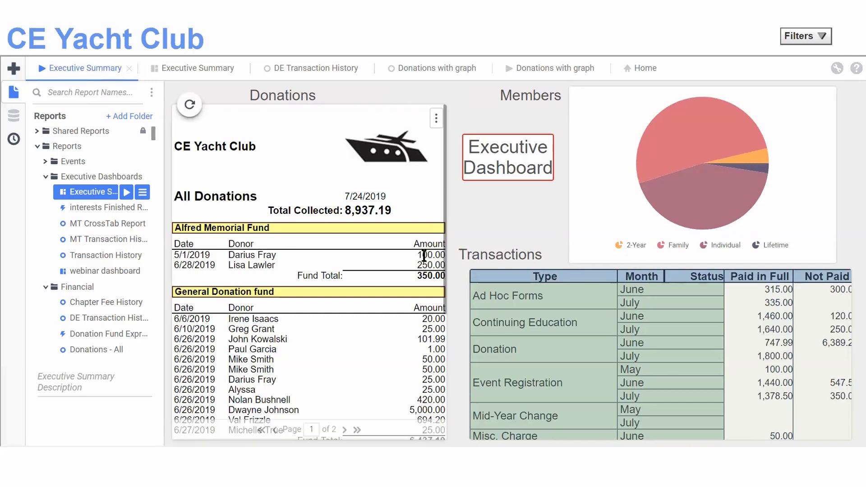
# Format the Amount values greater than 100.00 in the dashboard's Donations report with the red font color #FD0A0A.
pyautogui.click(424, 255)
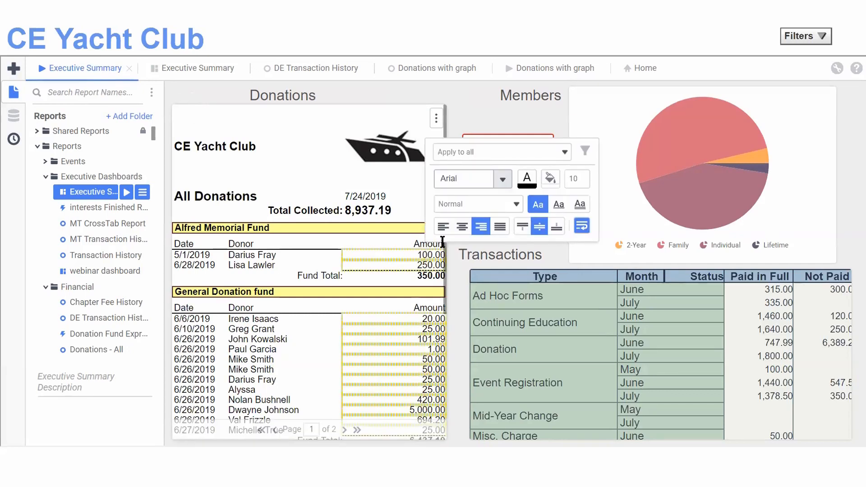
pyautogui.click(564, 152)
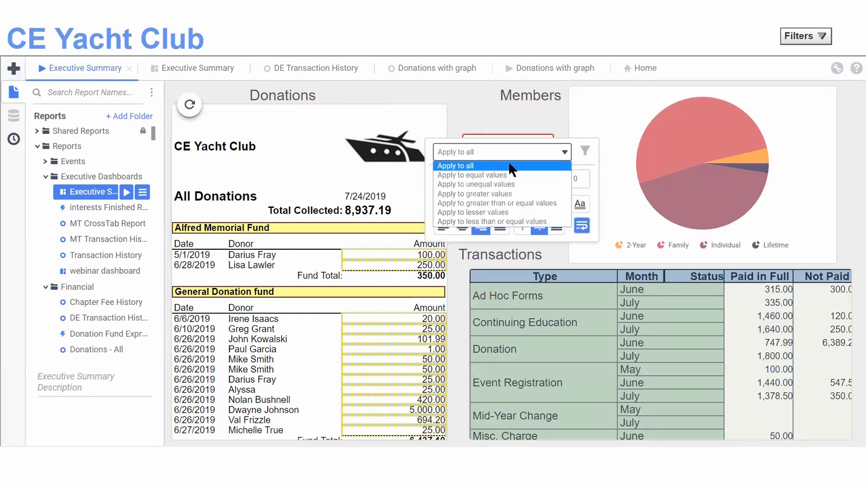
pyautogui.click(497, 194)
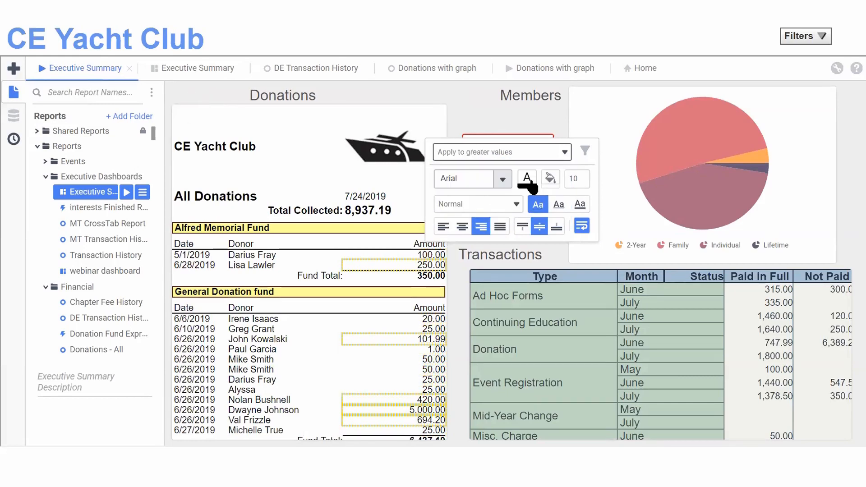
pyautogui.click(528, 180)
pyautogui.click(669, 195)
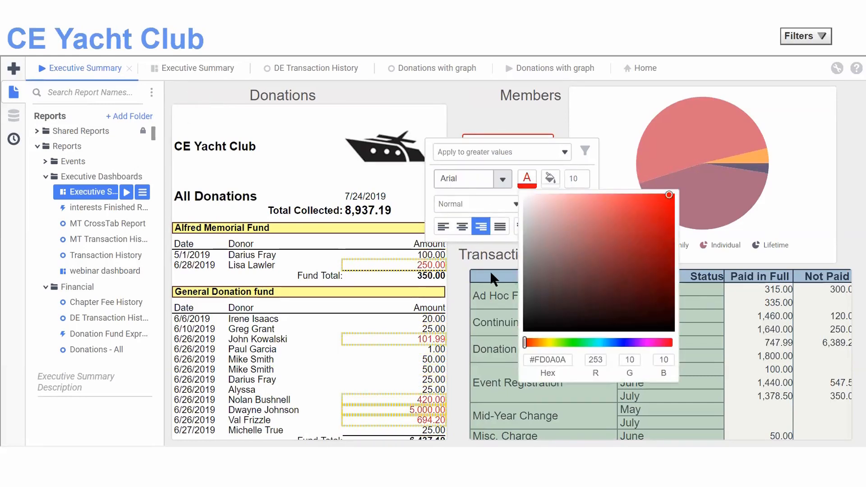
pyautogui.click(457, 298)
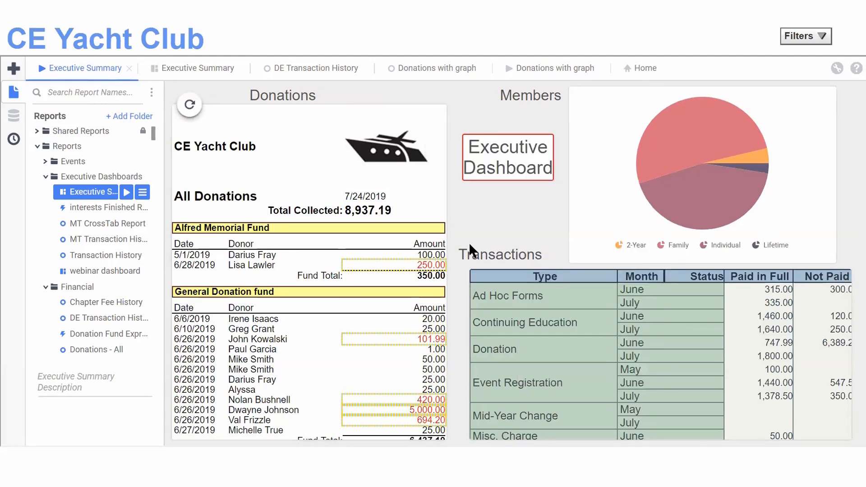
pyautogui.scroll(-3, 364, 303)
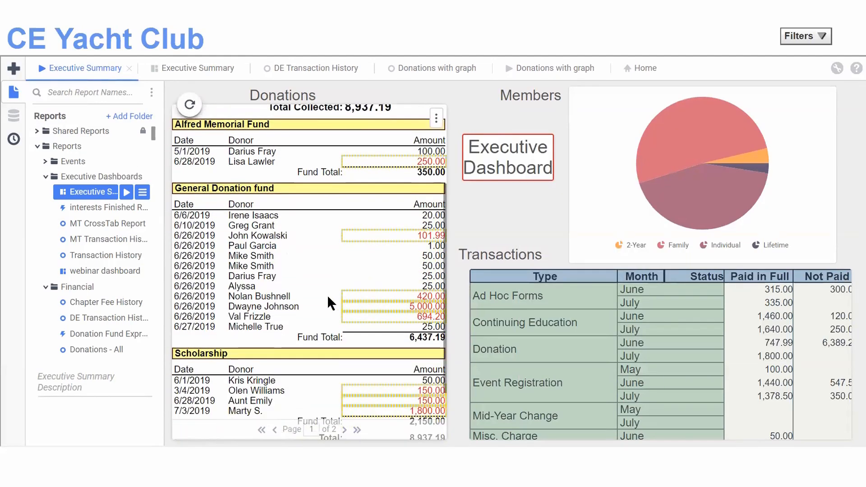
pyautogui.scroll(2, 333, 301)
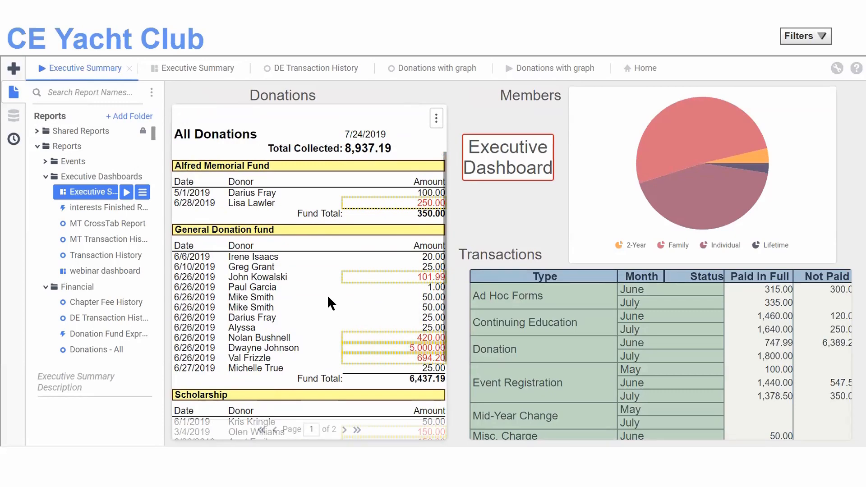
pyautogui.scroll(-2, 331, 303)
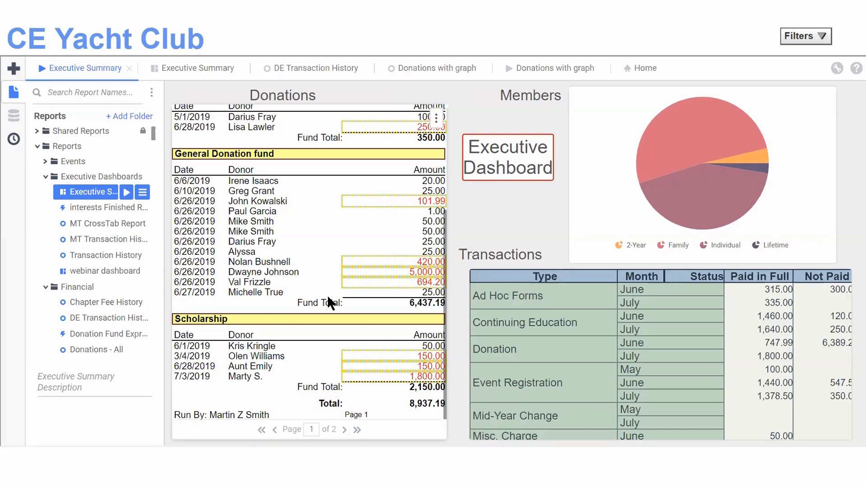
pyautogui.scroll(1, 330, 302)
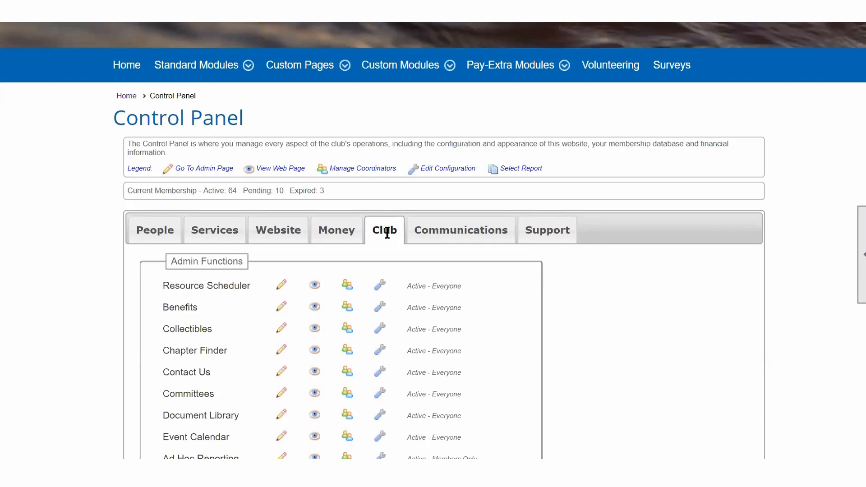
# Open the web page of the Ad Hoc Reporting module from the Club admin functions in the Control Panel.
pyautogui.scroll(-4, 387, 233)
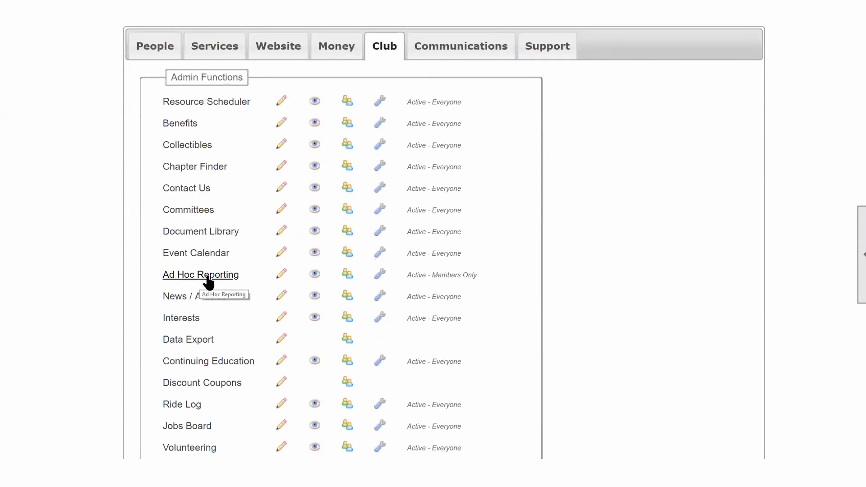
pyautogui.click(207, 279)
pyautogui.click(315, 274)
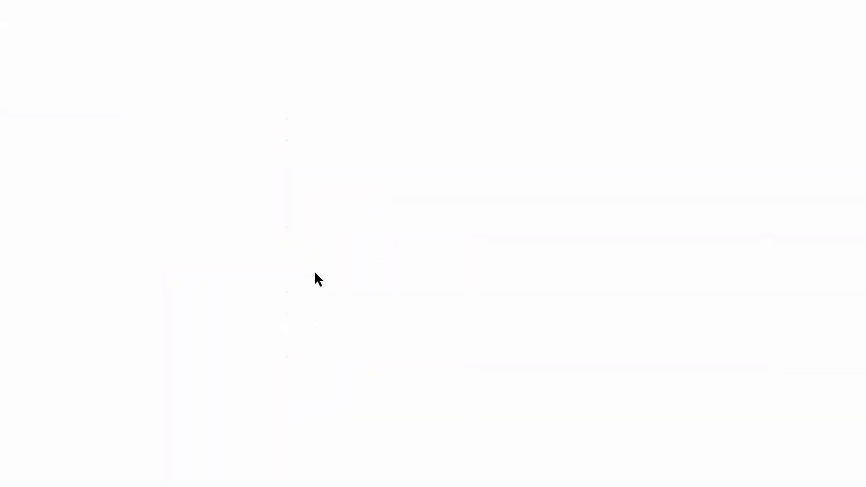